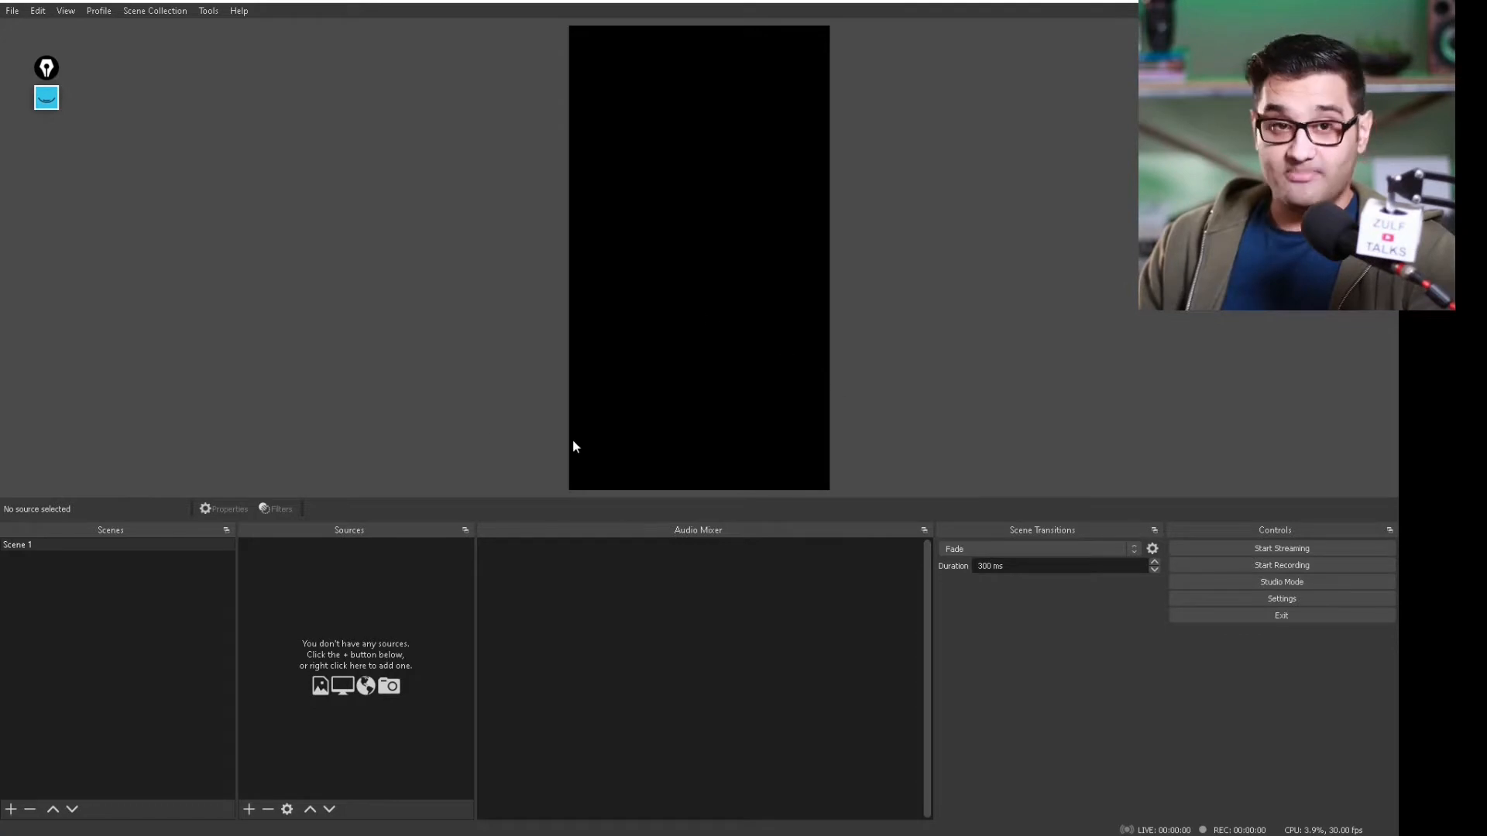
Circle the Scenes, Sources, Audio Mixer, Scene Transitions and Controls areas with the yellow annotation pen
left_click(46, 96)
mouse_move(151, 480)
left_mouse_down()
mouse_move(46, 694)
mouse_move(203, 489)
mouse_move(114, 467)
left_mouse_up()
mouse_move(428, 486)
left_mouse_down()
mouse_move(313, 467)
mouse_move(265, 614)
mouse_move(483, 567)
mouse_move(456, 473)
mouse_move(419, 486)
left_mouse_up()
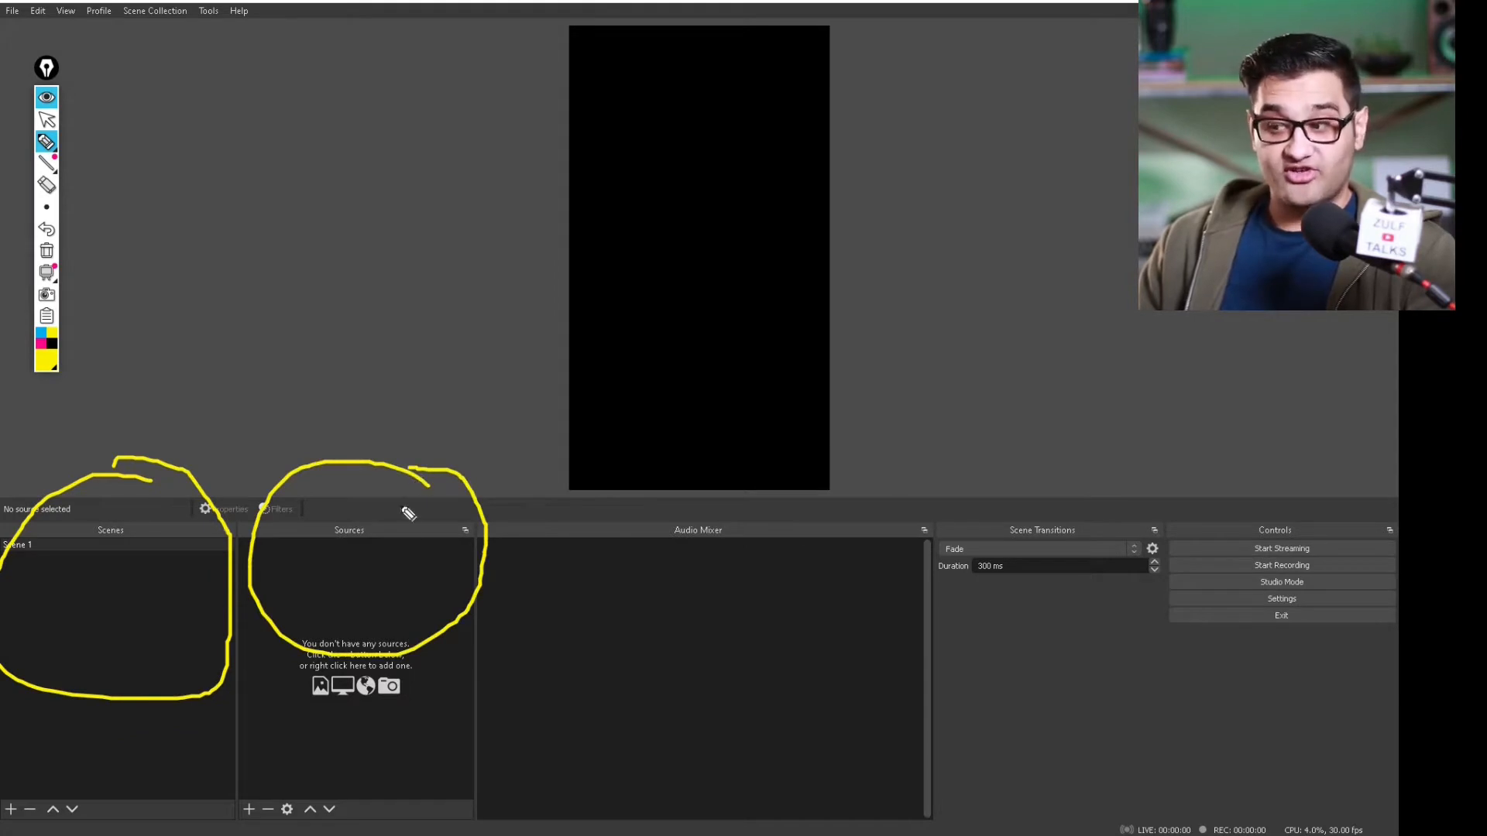
mouse_move(854, 525)
left_mouse_down()
mouse_move(796, 711)
mouse_move(826, 559)
mouse_move(809, 525)
left_mouse_up()
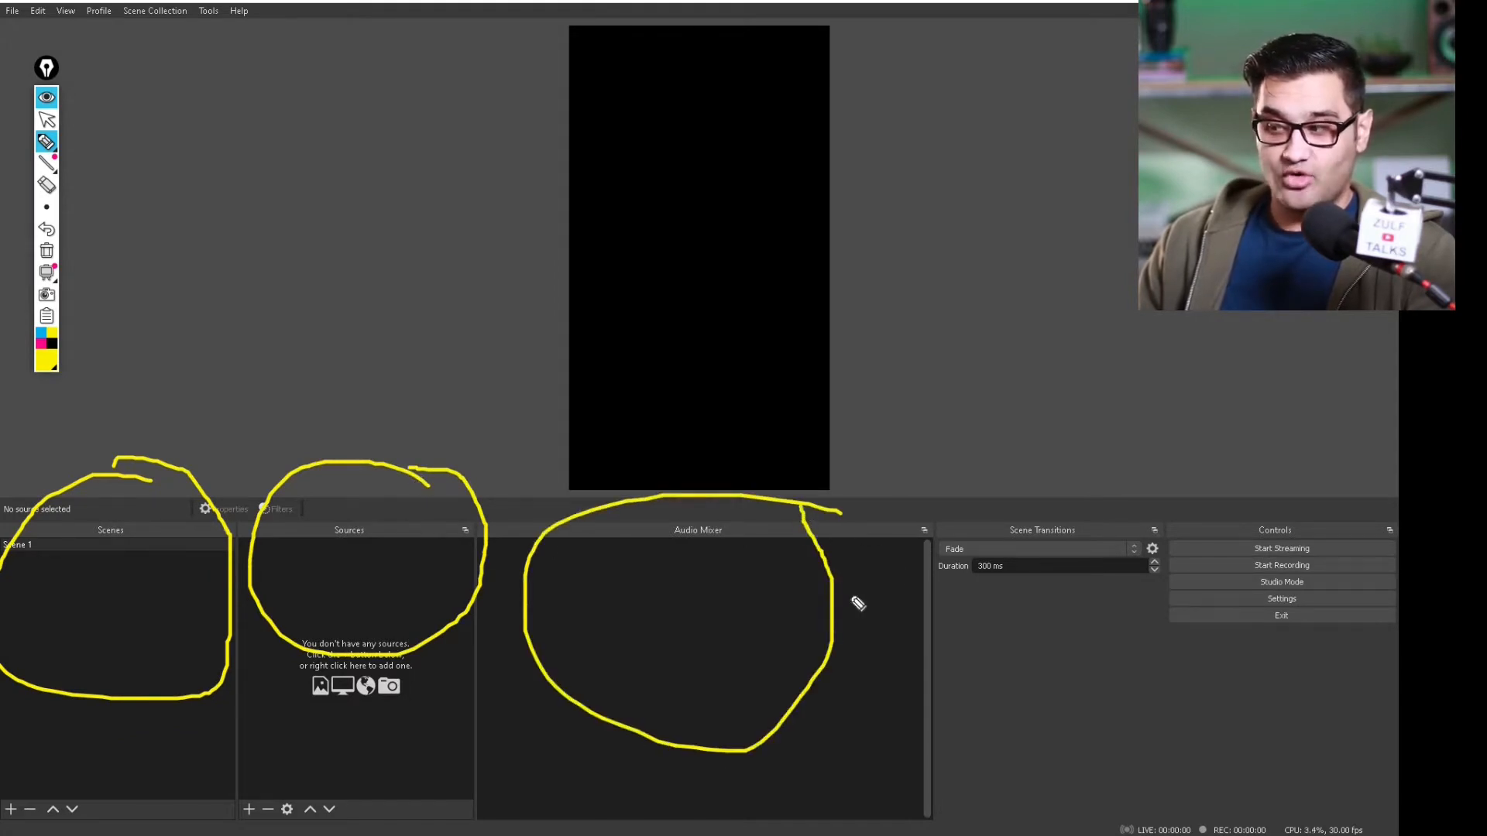
mouse_move(1097, 494)
left_mouse_down()
mouse_move(964, 505)
mouse_move(966, 582)
mouse_move(1108, 596)
mouse_move(1161, 519)
mouse_move(1051, 480)
left_mouse_up()
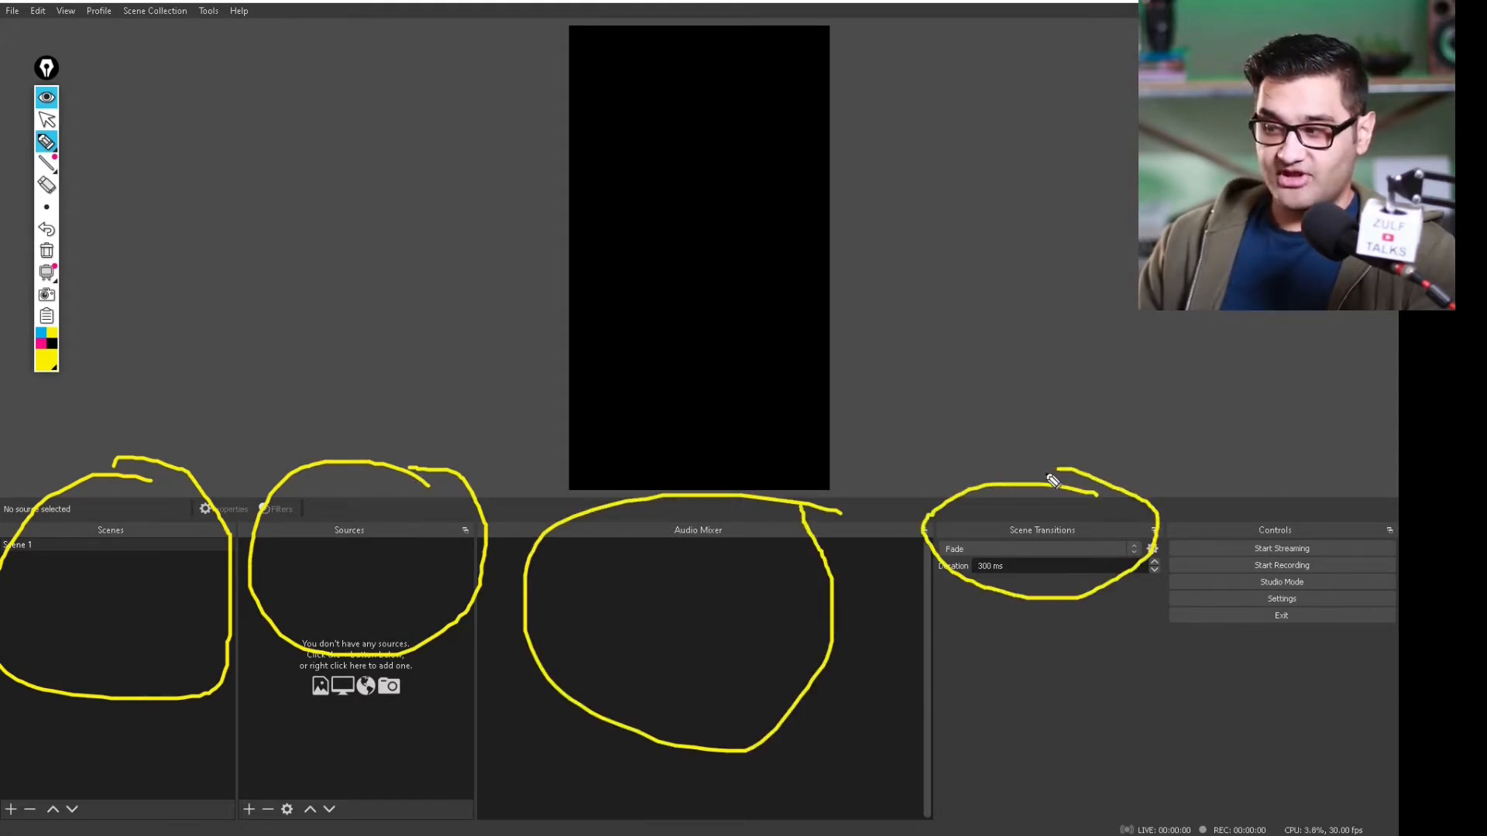
mouse_move(1325, 509)
left_mouse_down()
mouse_move(1203, 492)
mouse_move(1154, 679)
mouse_move(1397, 724)
mouse_move(1253, 509)
left_mouse_up()
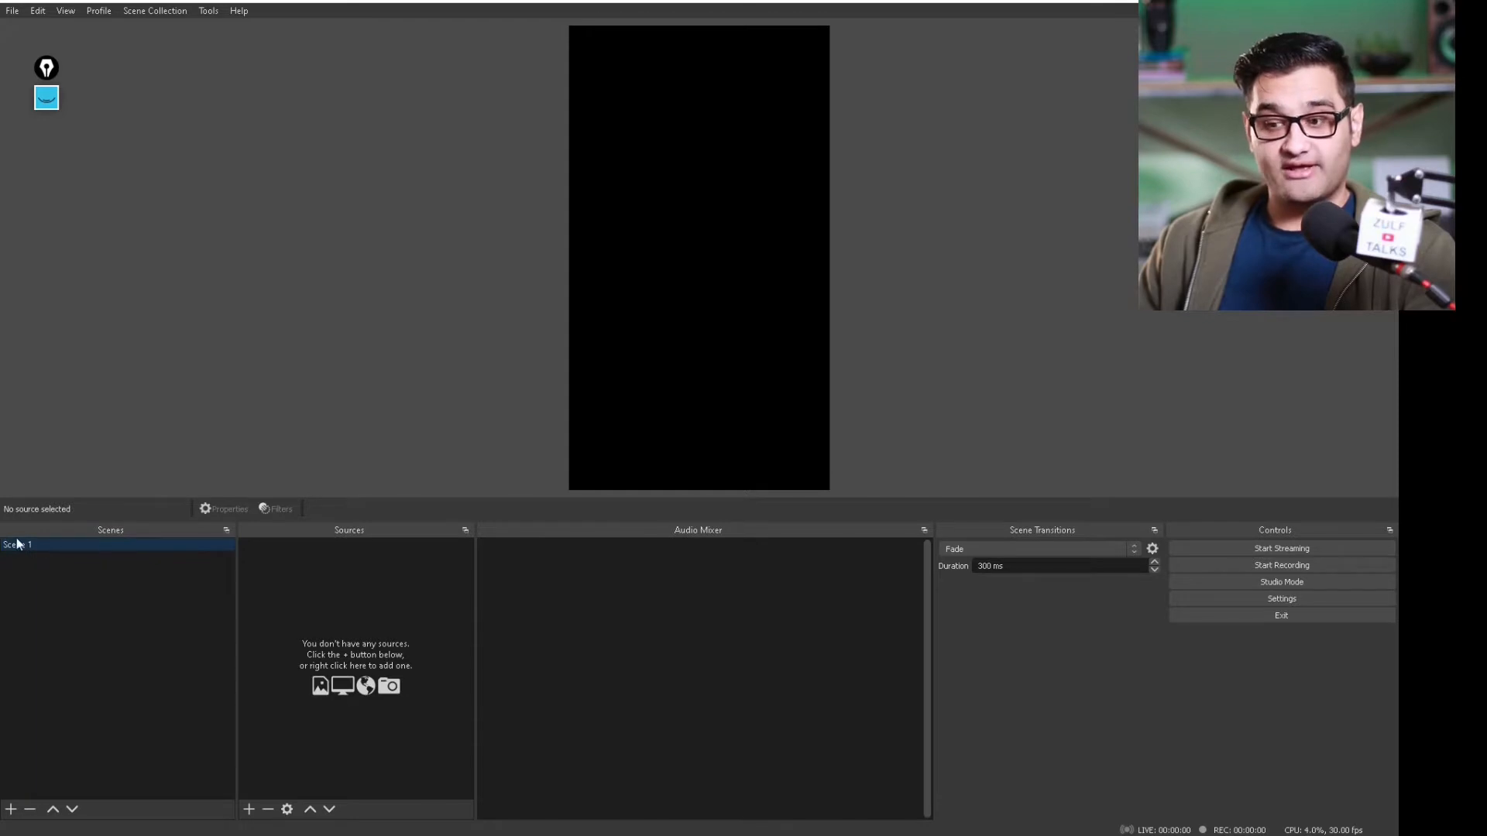
Add two new scenes named Wide and Screen
left_click(11, 809)
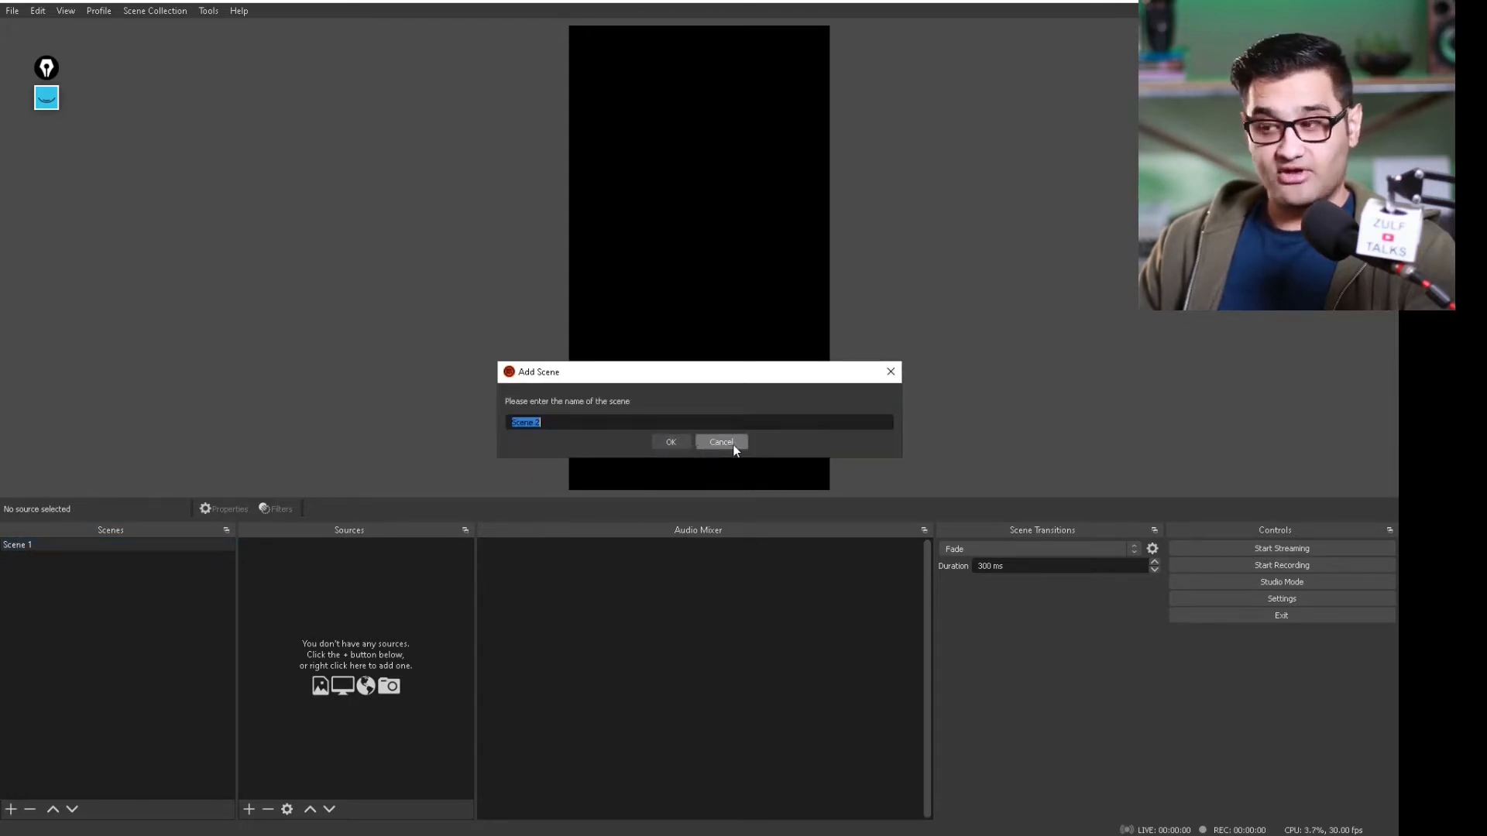
type("Wide")
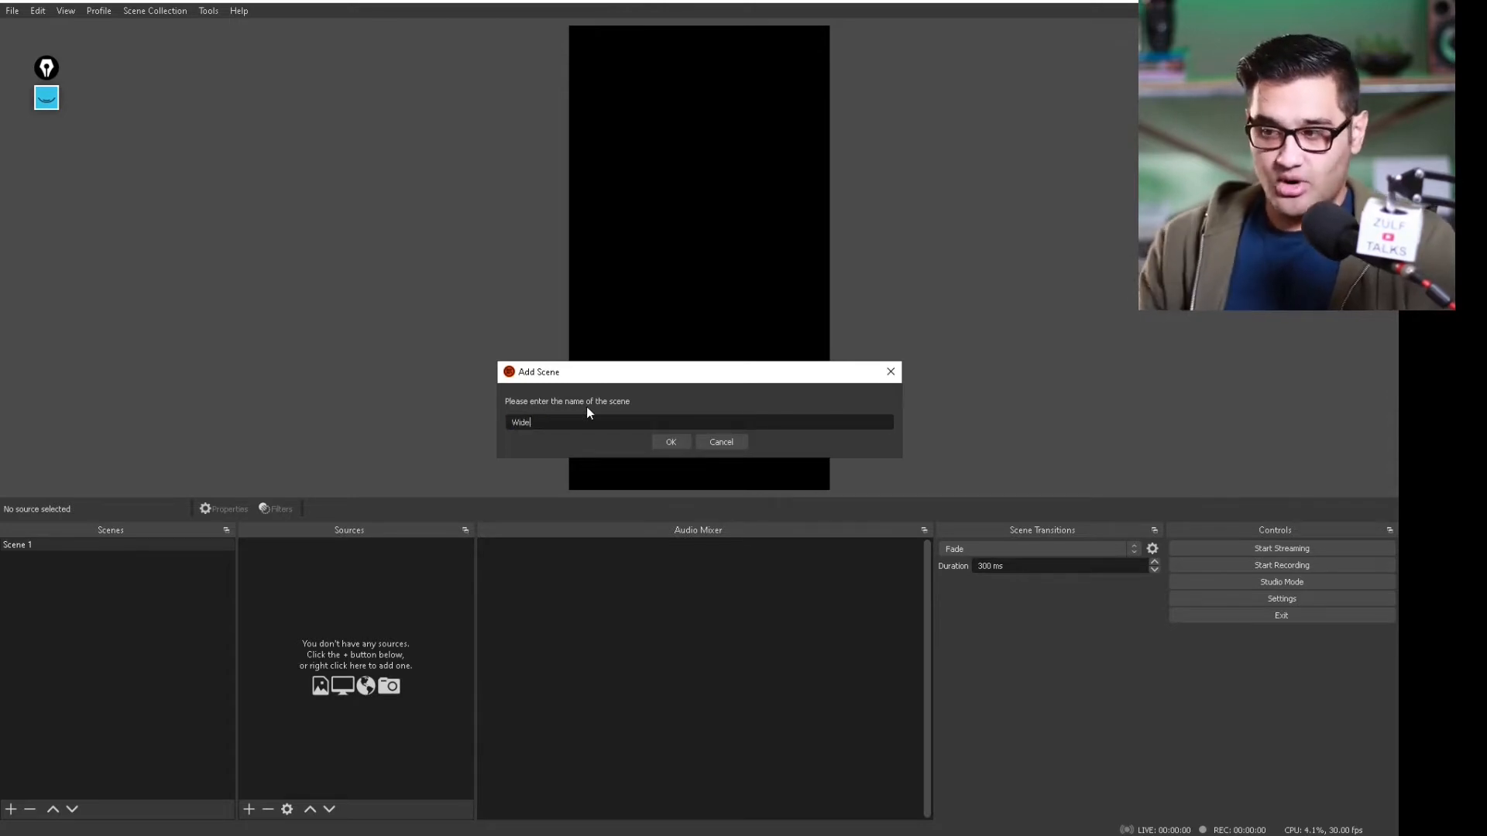
left_click(674, 444)
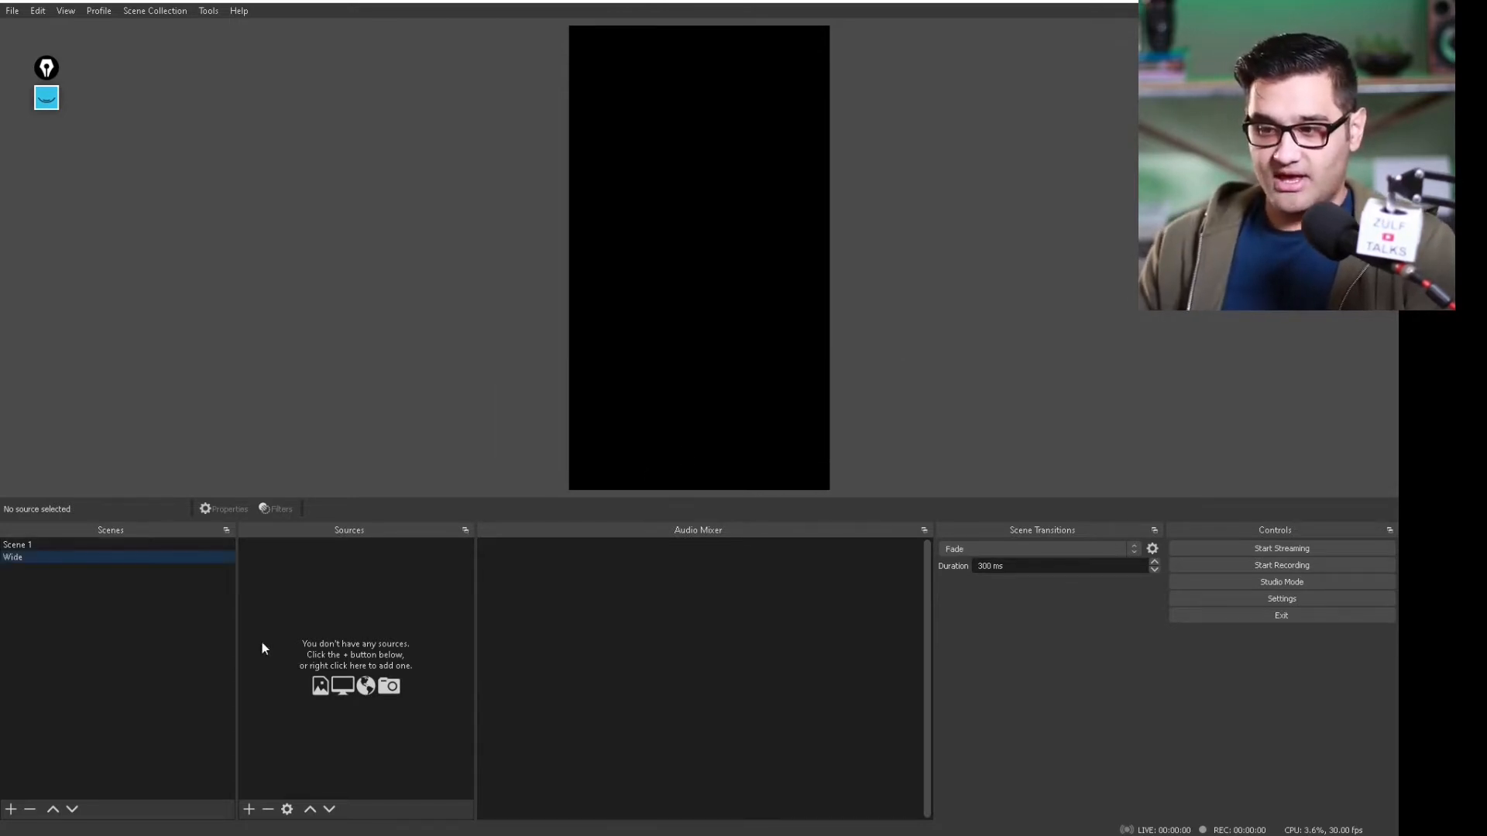
left_click(12, 809)
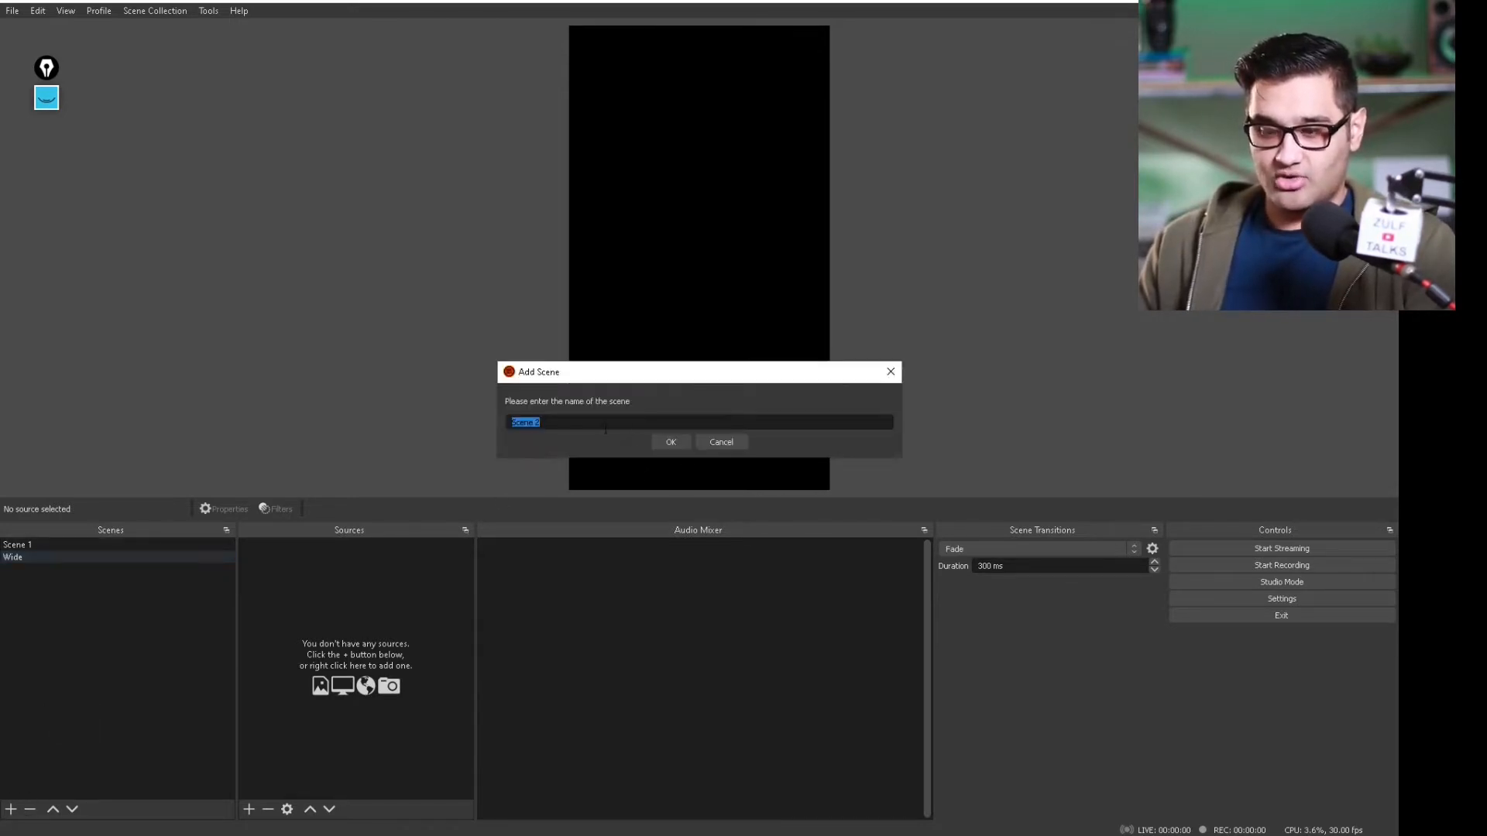
type("Scree")
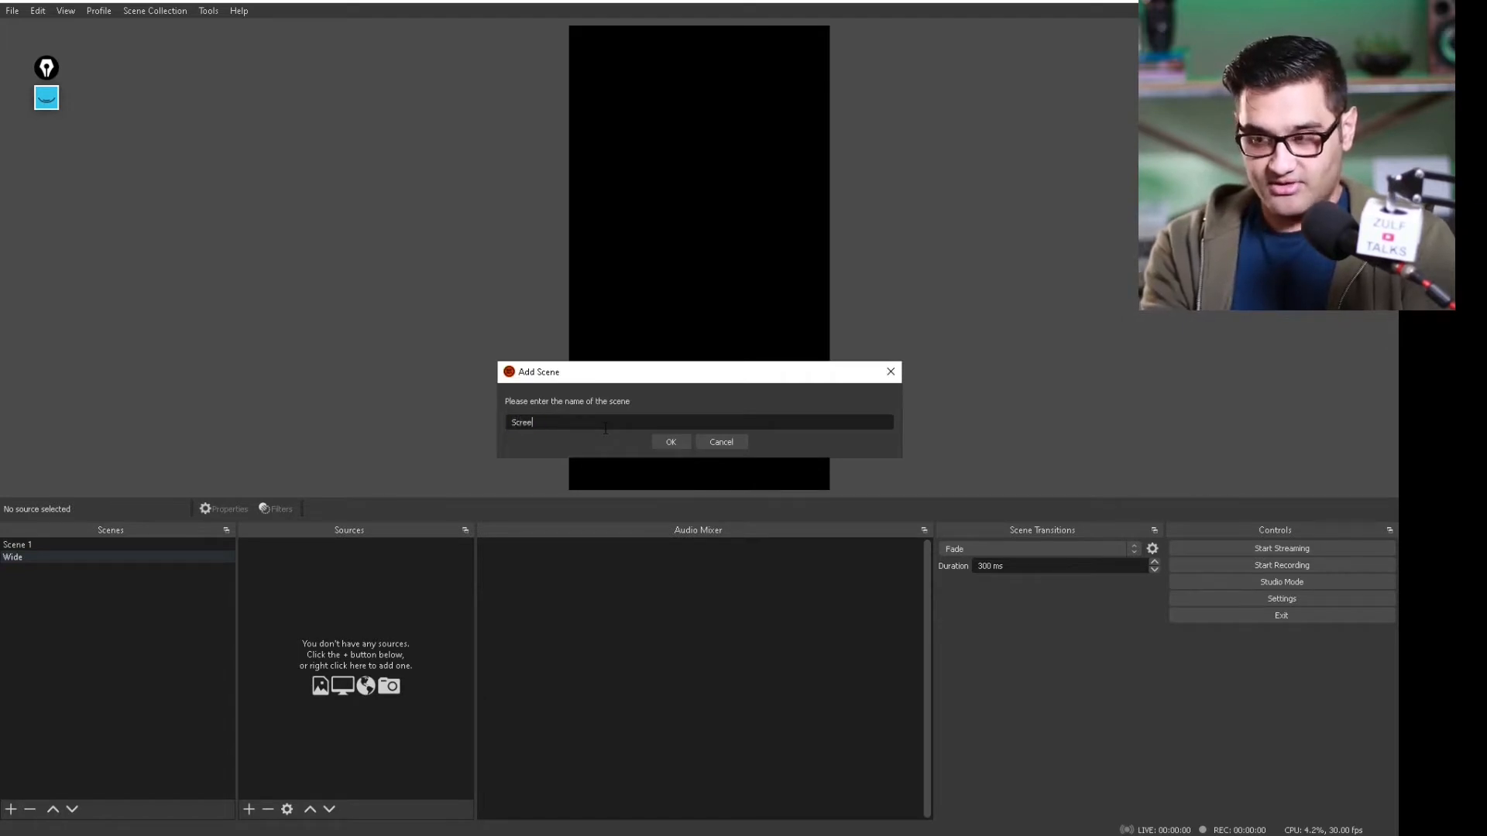
type("n")
left_click(671, 443)
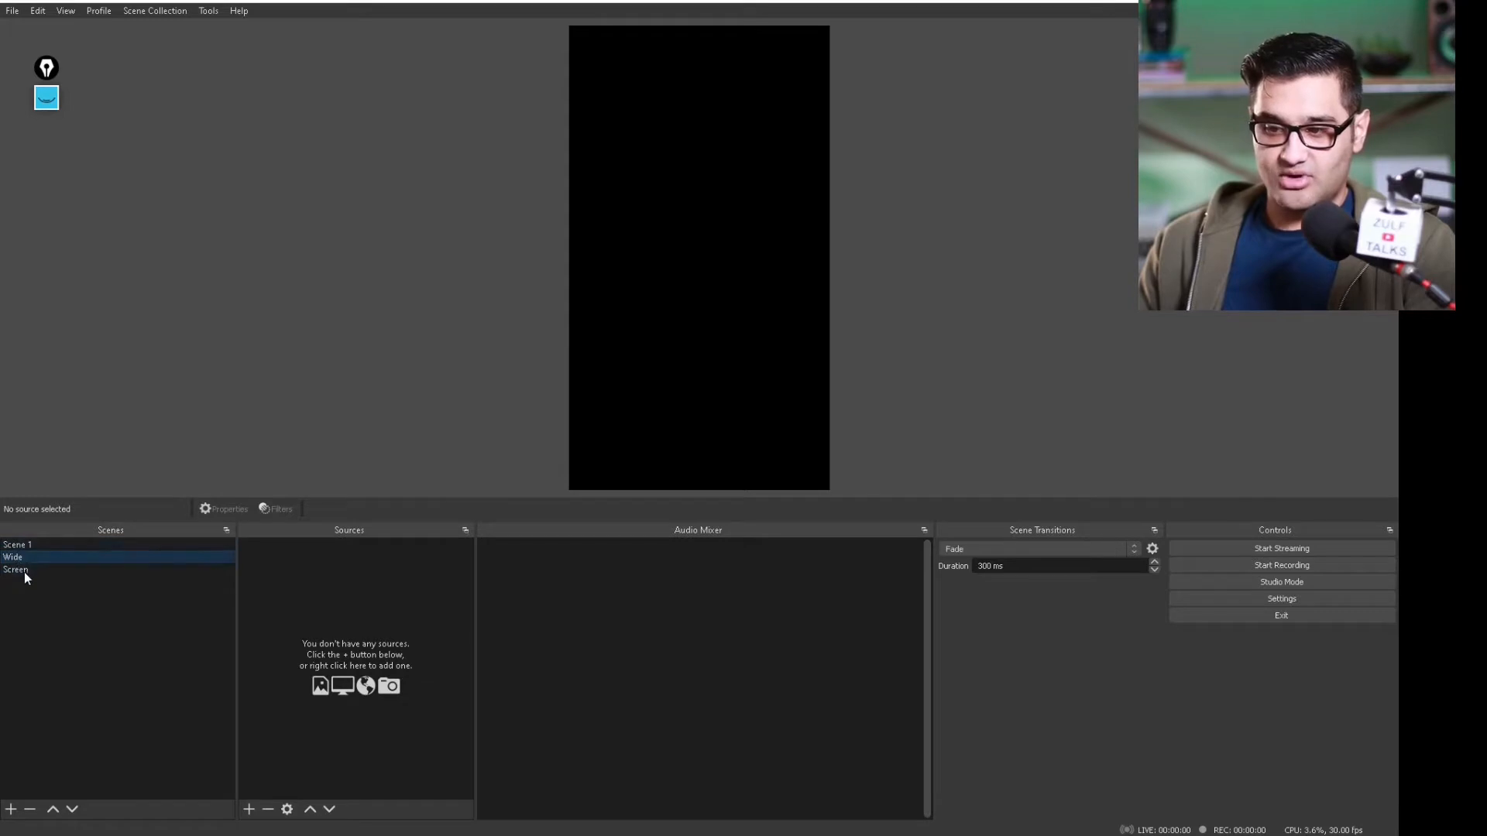
Add a Video Capture Device source named Camera to Scene 1, using the USB Video device
left_click(113, 546)
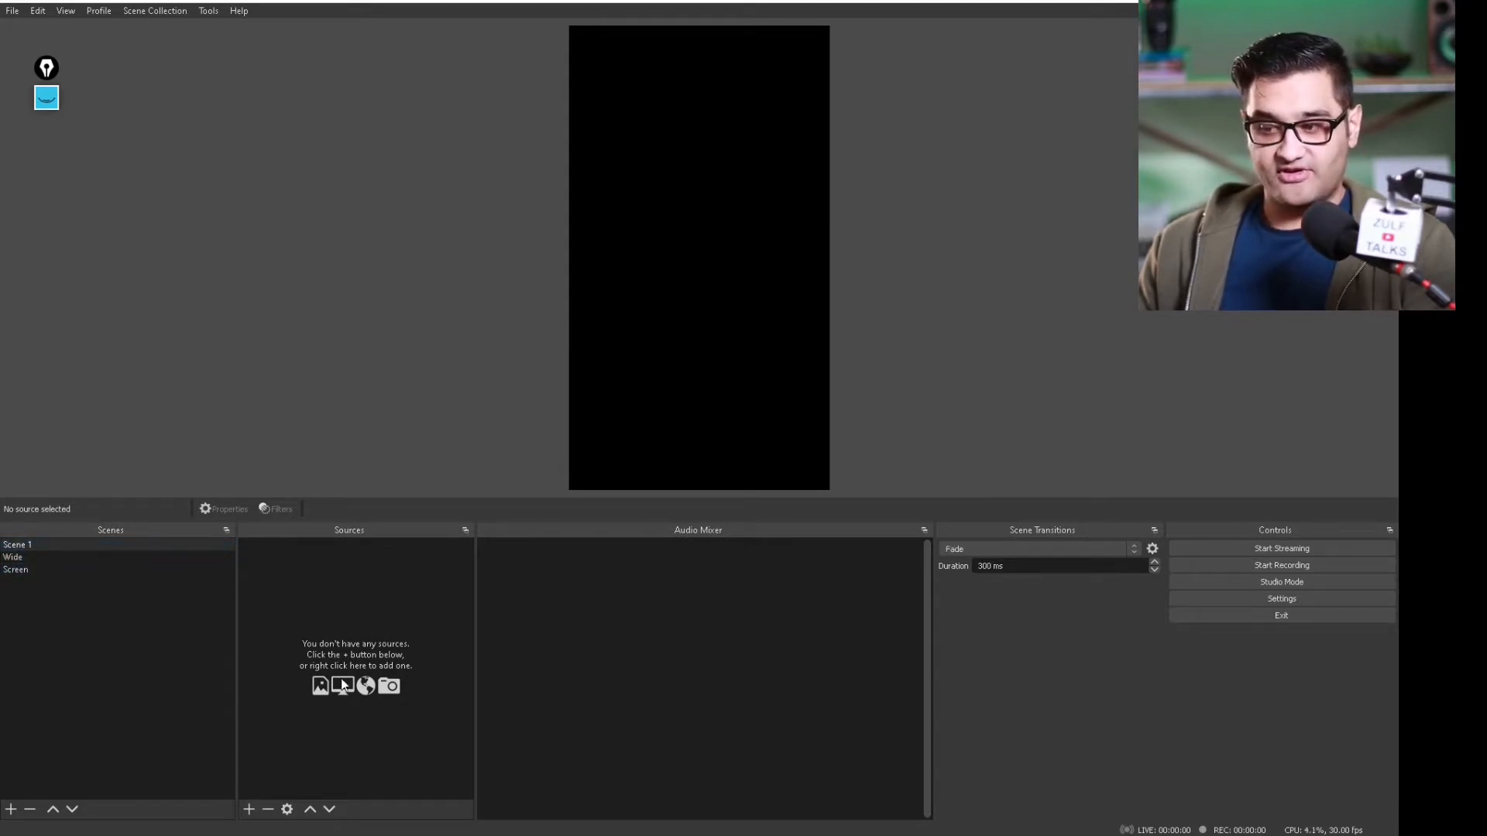
left_click(249, 813)
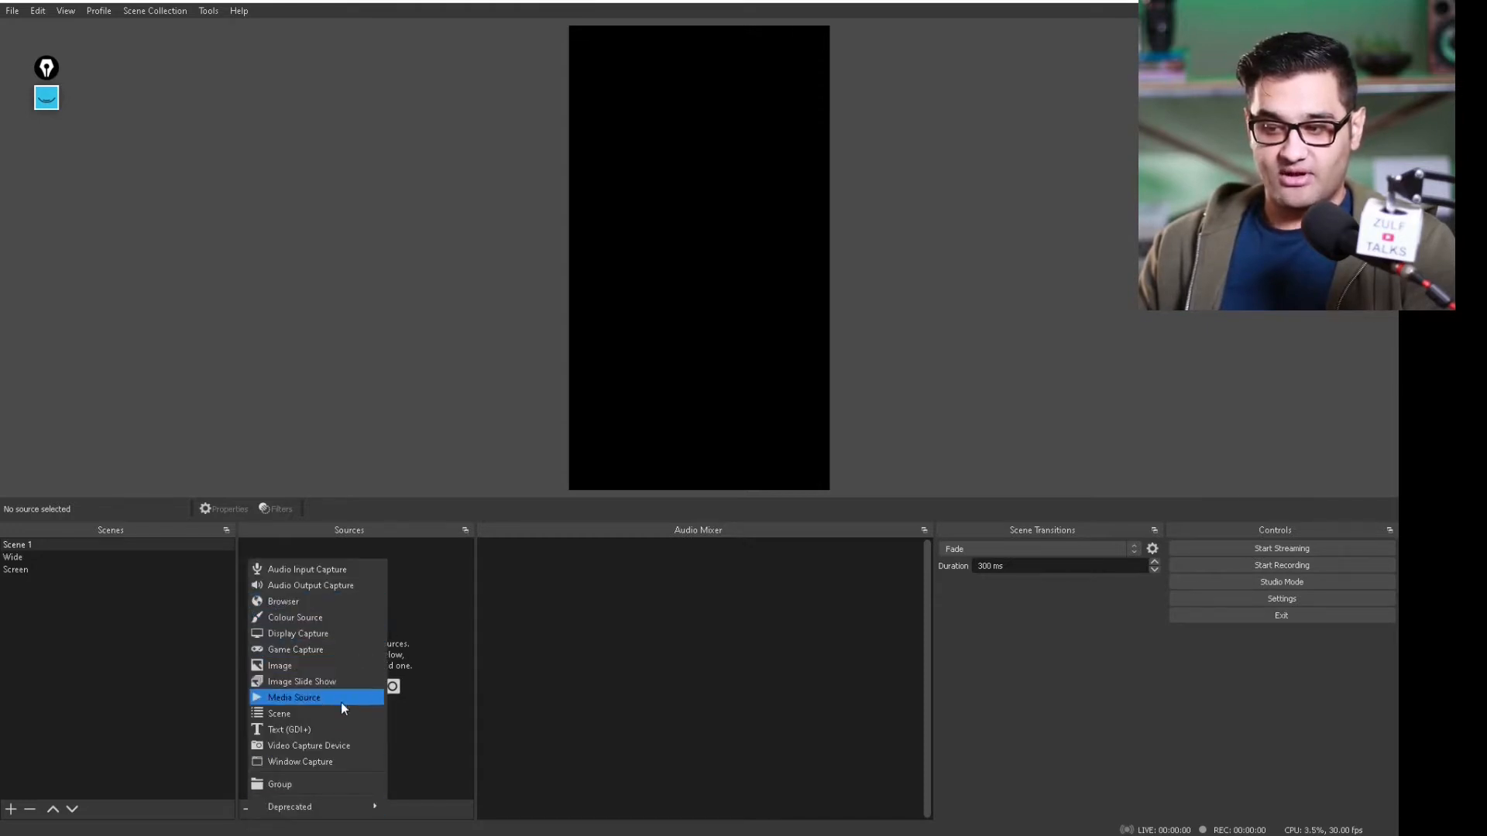
left_click(341, 744)
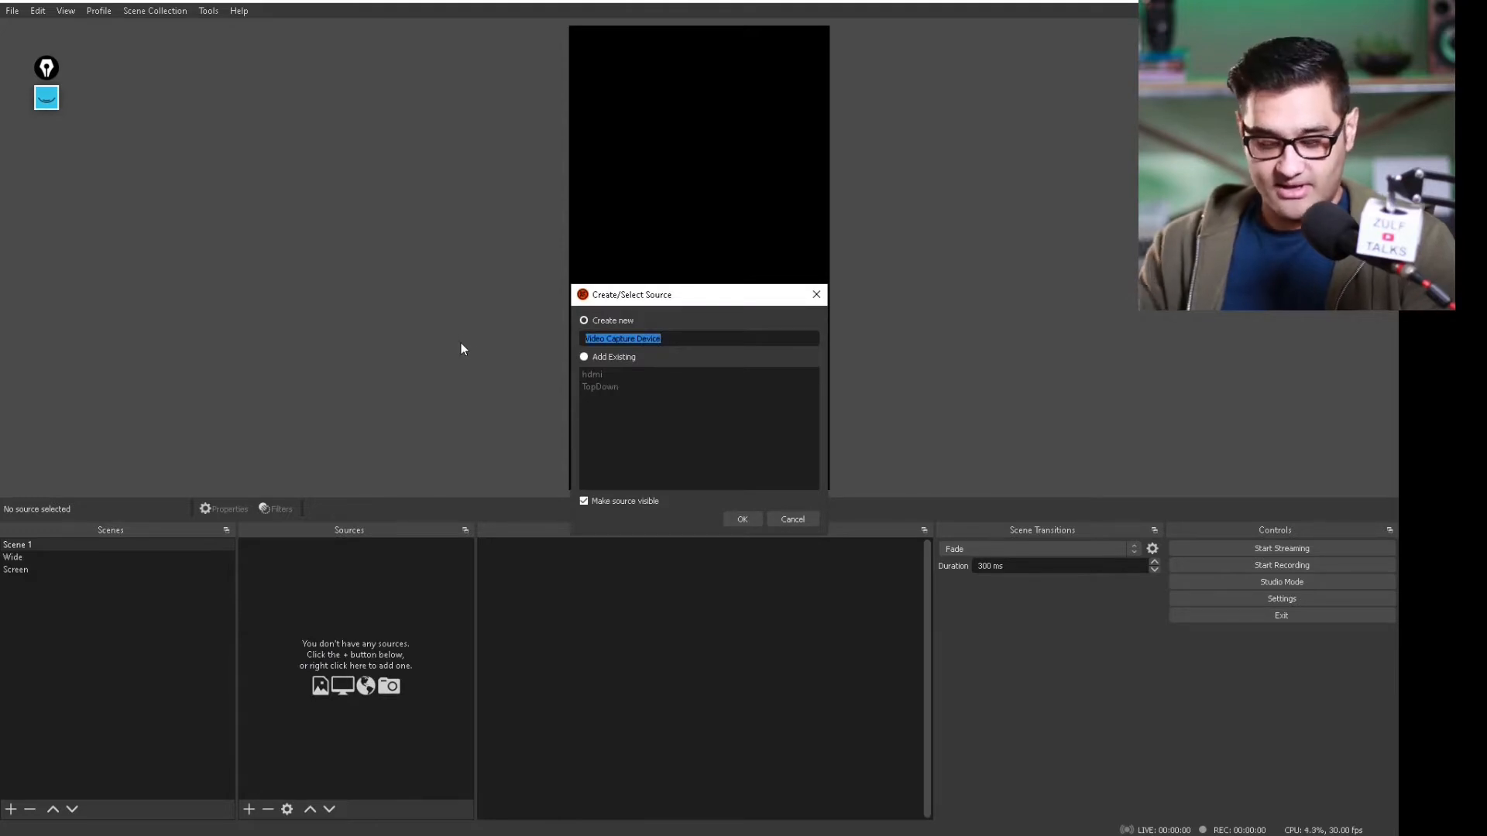
type("Camera")
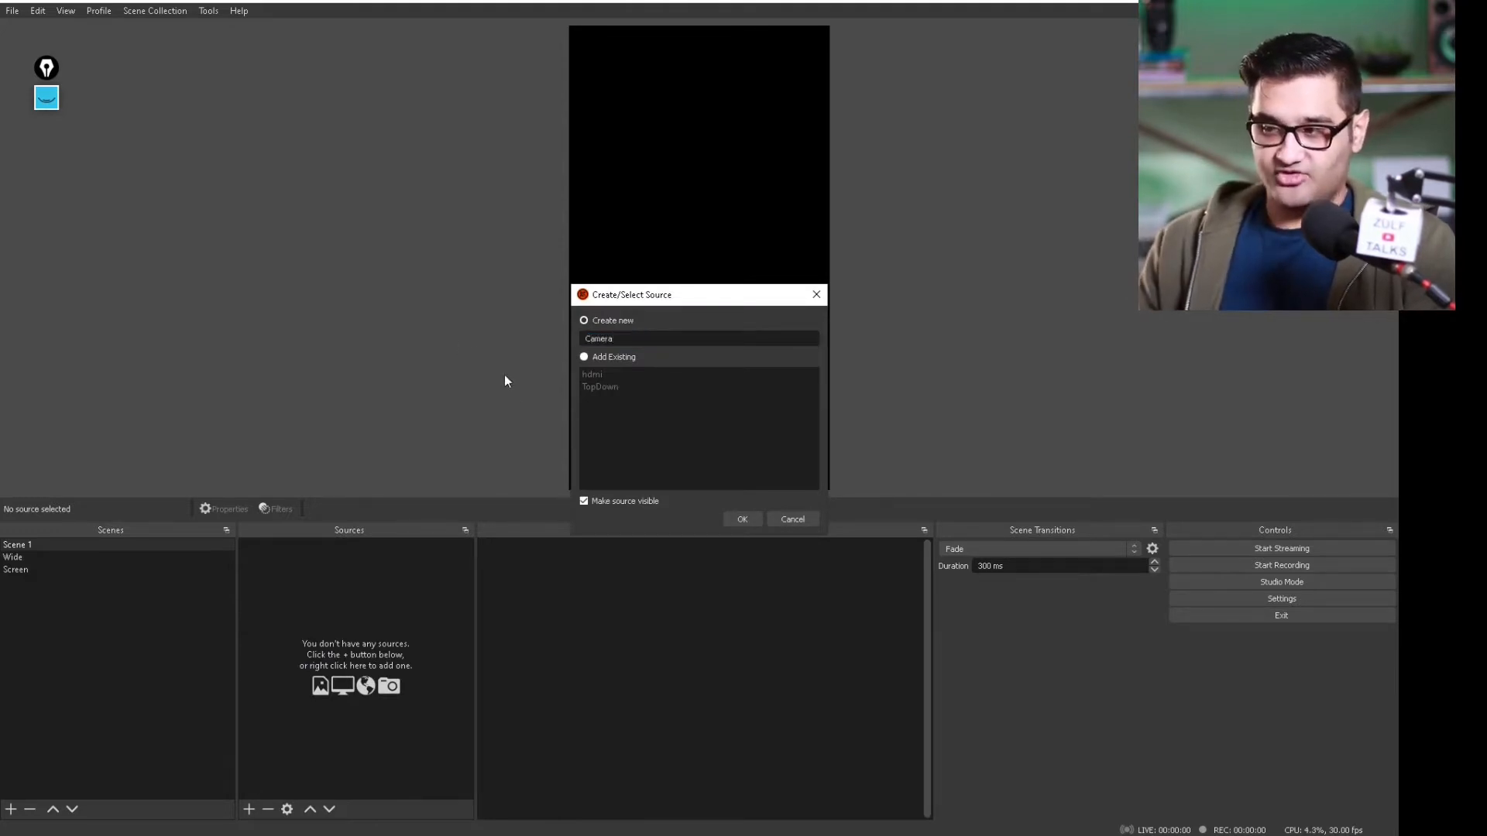
left_click(737, 519)
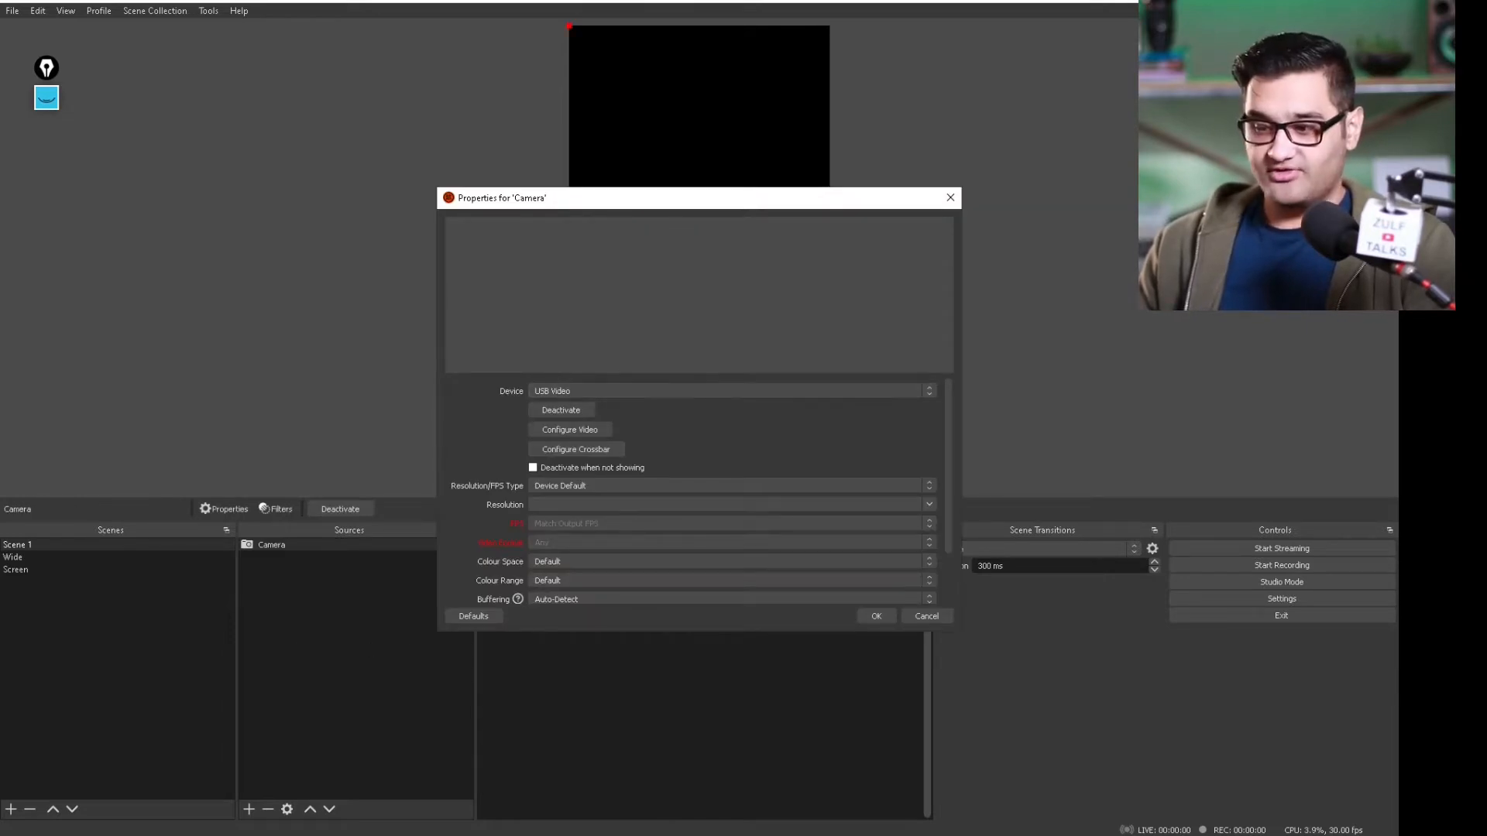
left_click(585, 392)
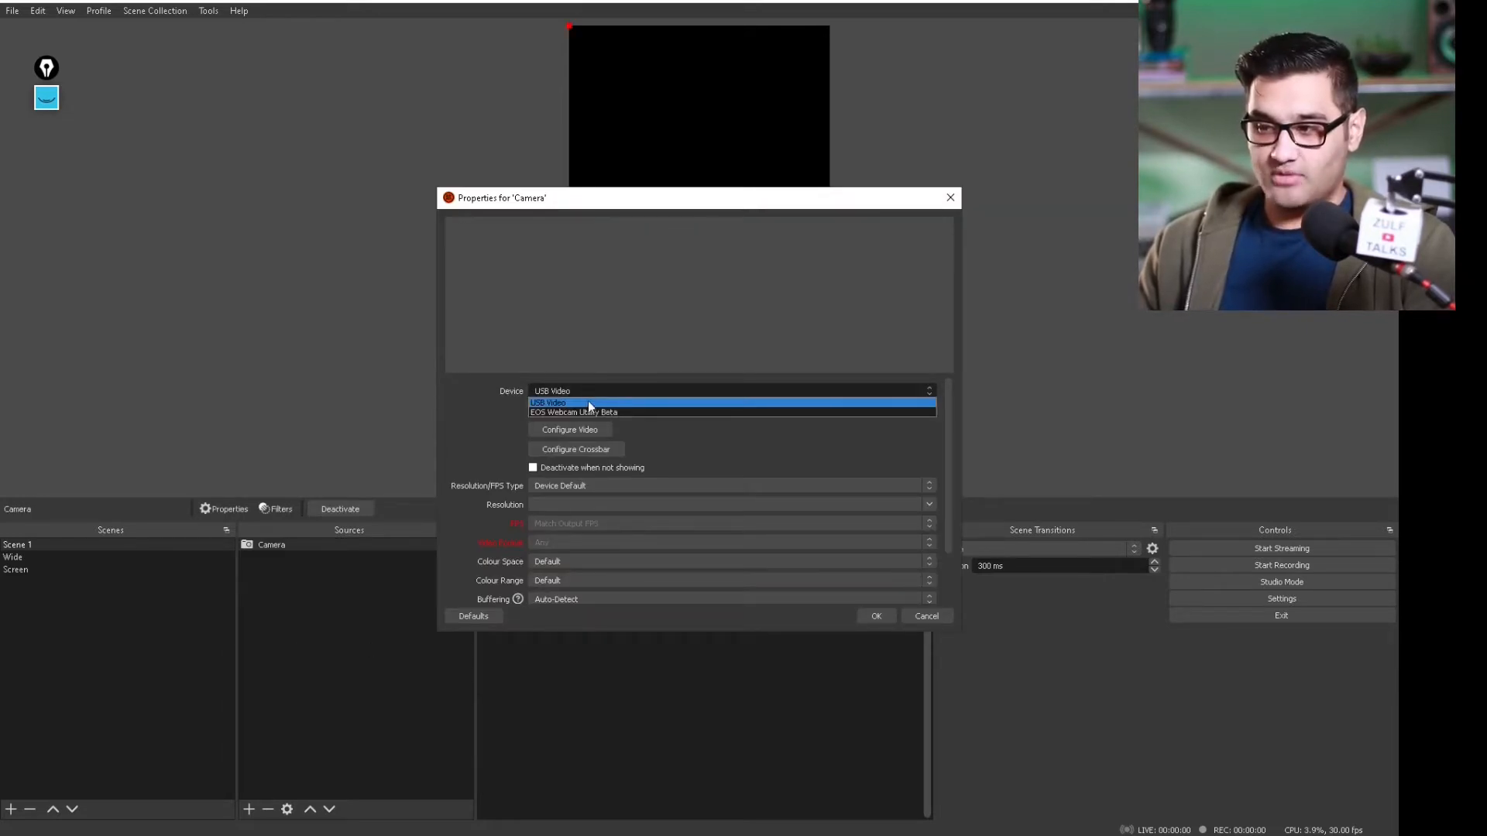
left_click(574, 402)
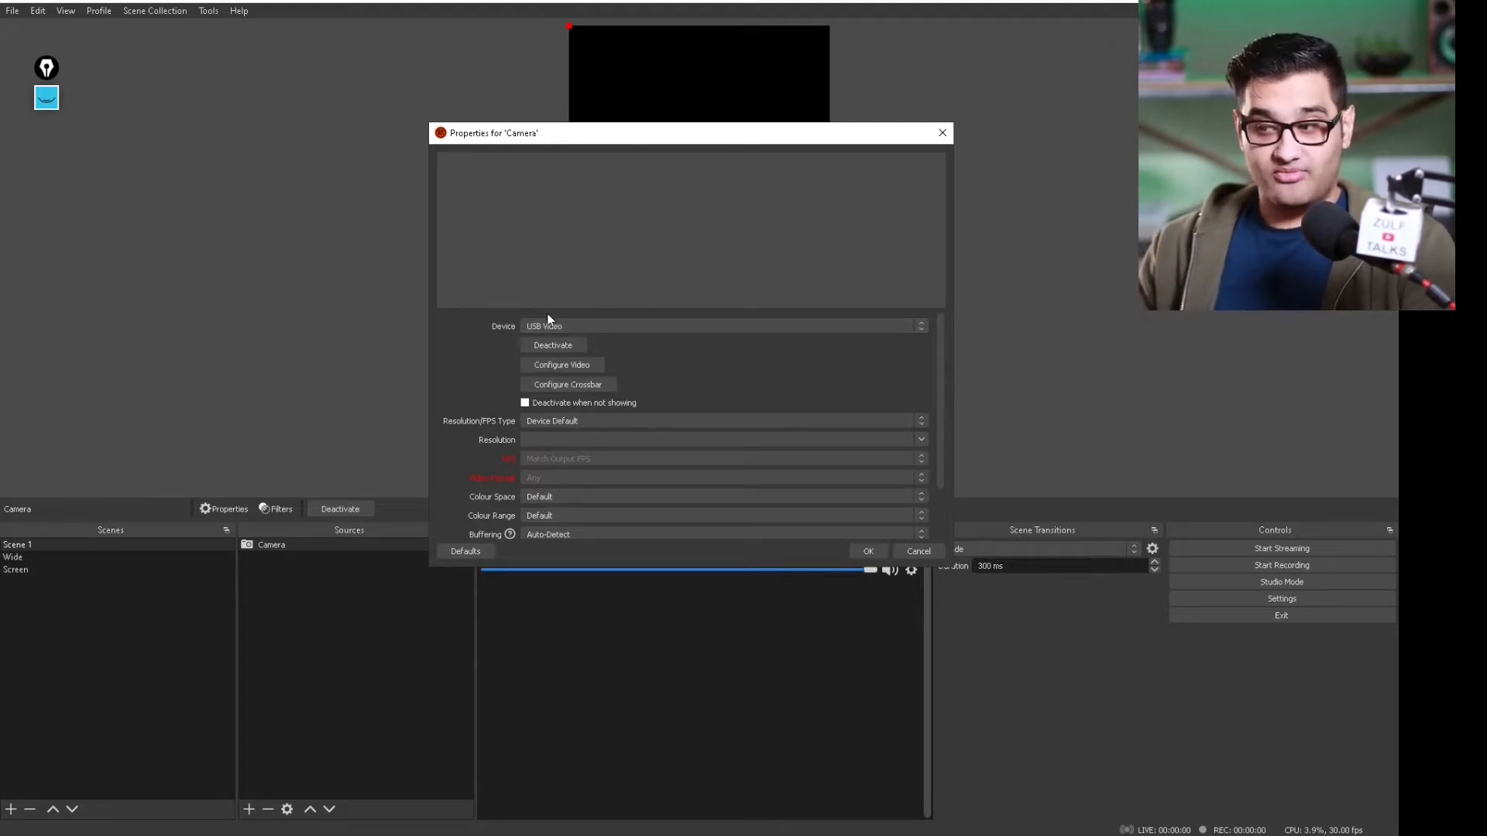
scroll(616, 429, "down", 1)
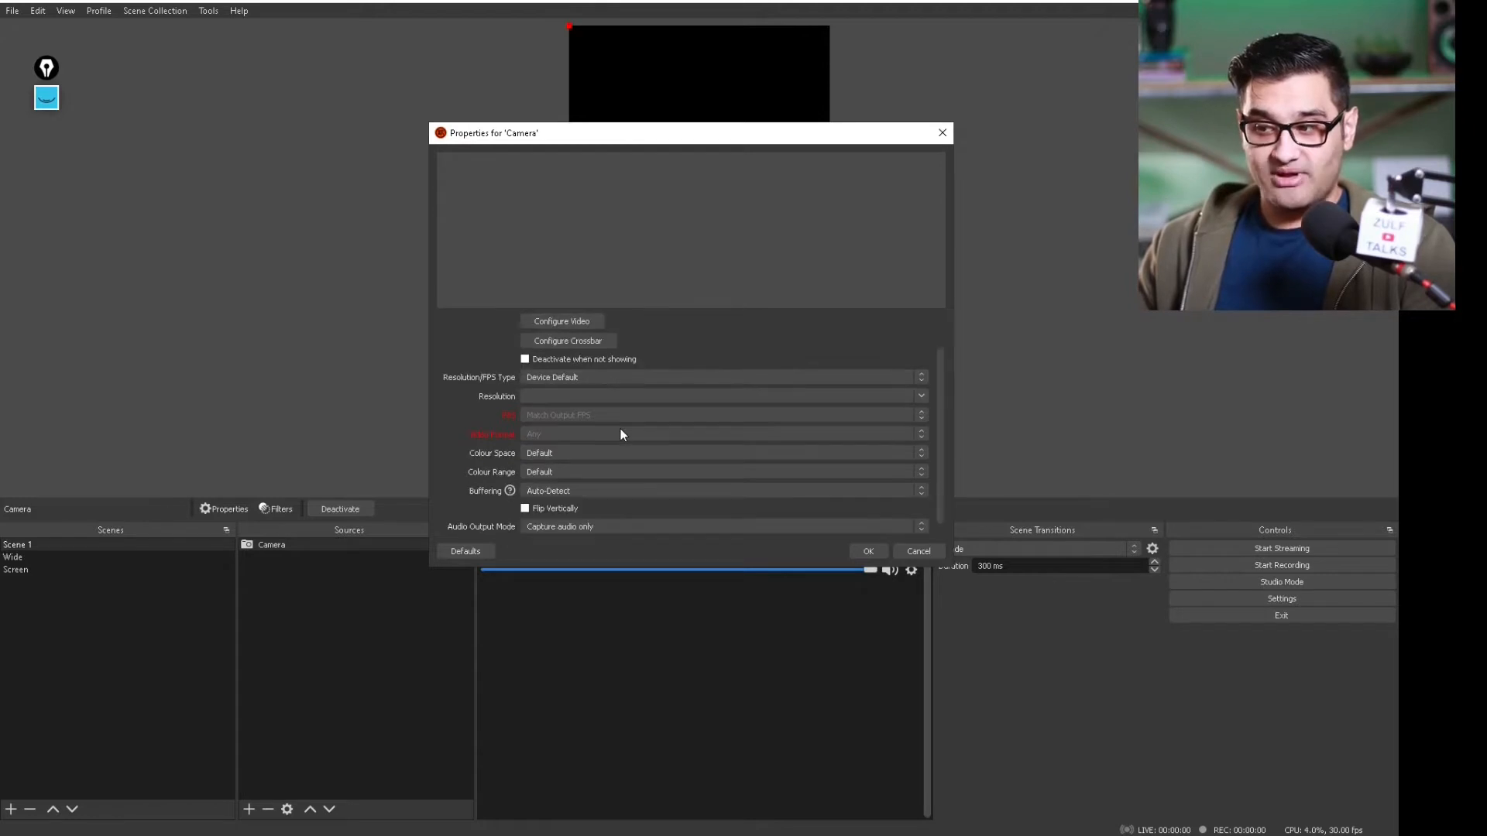
left_click(868, 550)
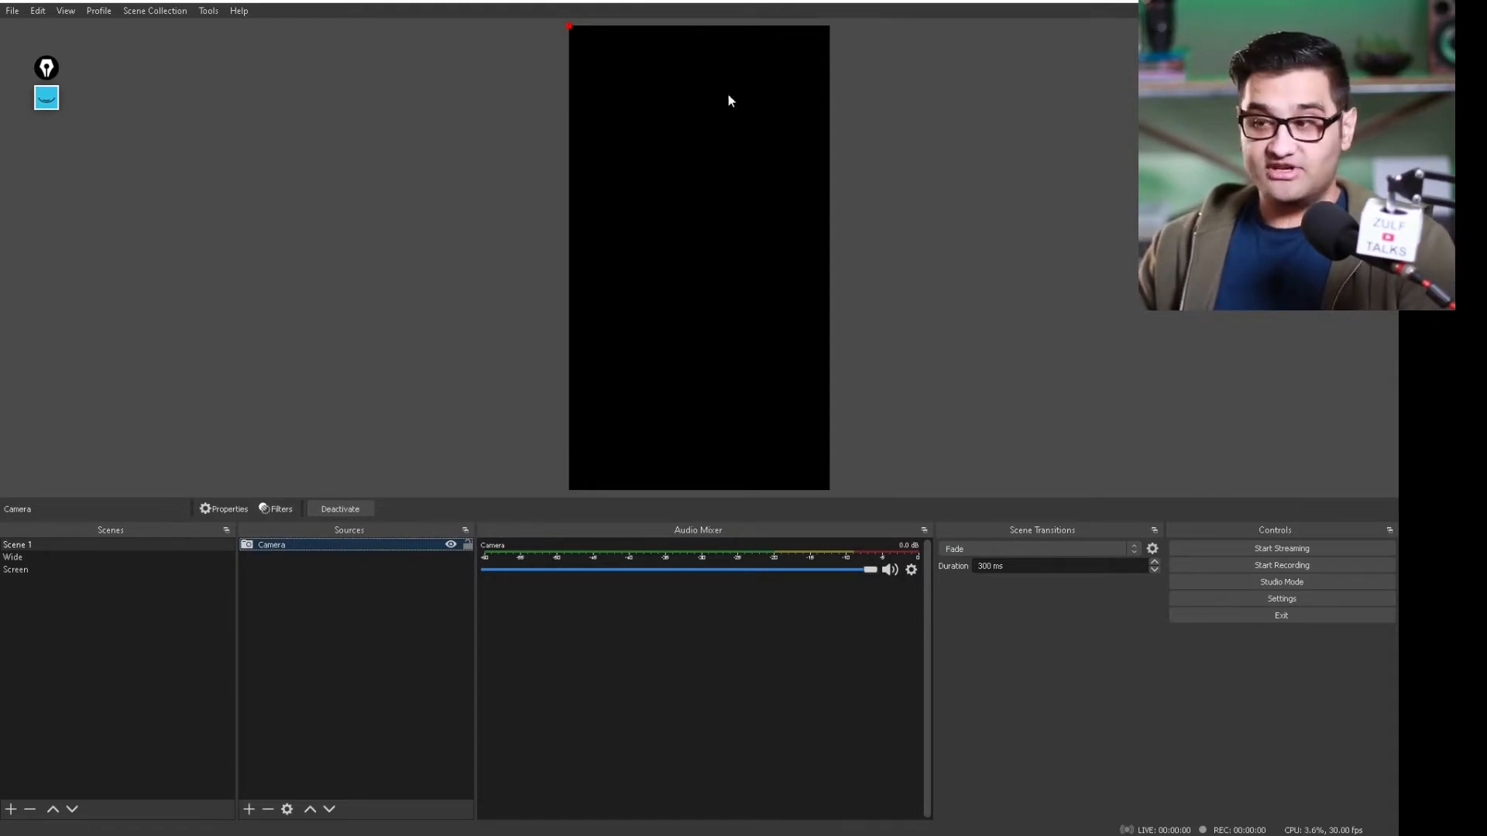
Sketch a wide yellow landscape frame across the vertical preview canvas with the annotation pen and clear it
left_click(47, 97)
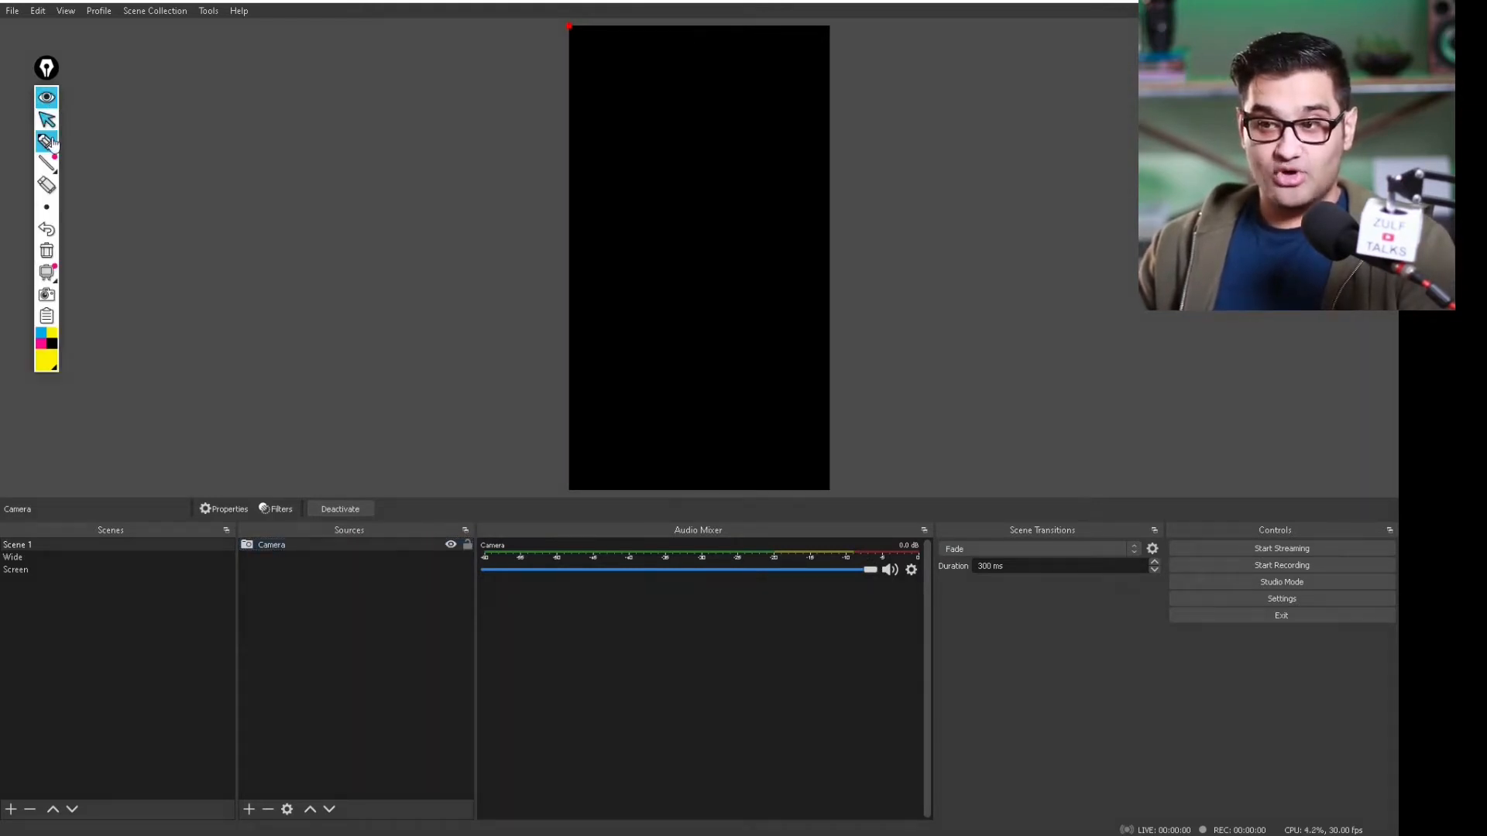
left_click(69, 141)
mouse_move(762, 30)
left_mouse_down()
mouse_move(208, 39)
mouse_move(207, 222)
mouse_move(302, 421)
mouse_move(1190, 397)
mouse_move(755, 69)
mouse_move(697, 63)
left_mouse_up()
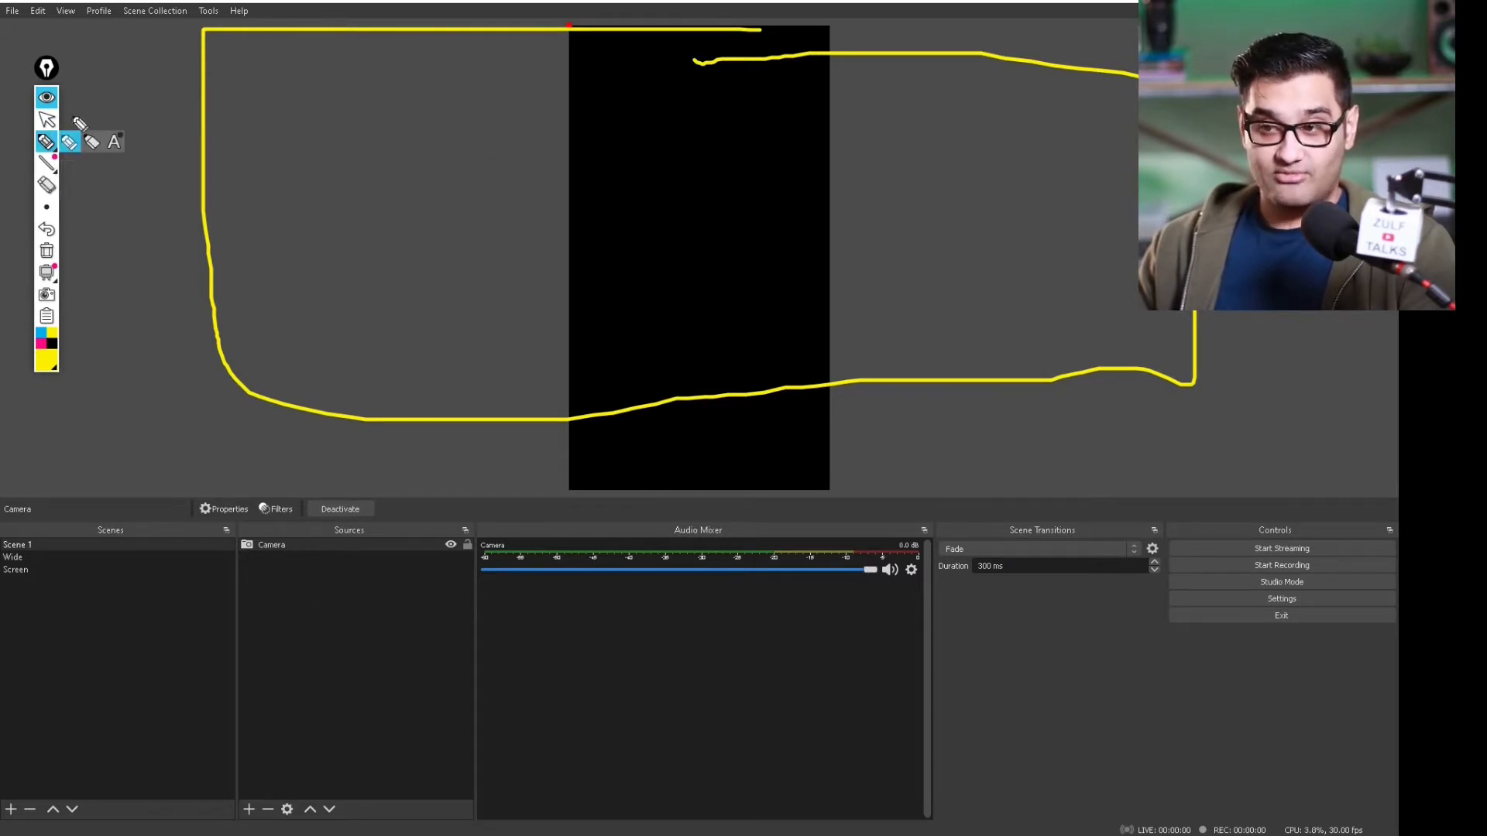
left_click(47, 99)
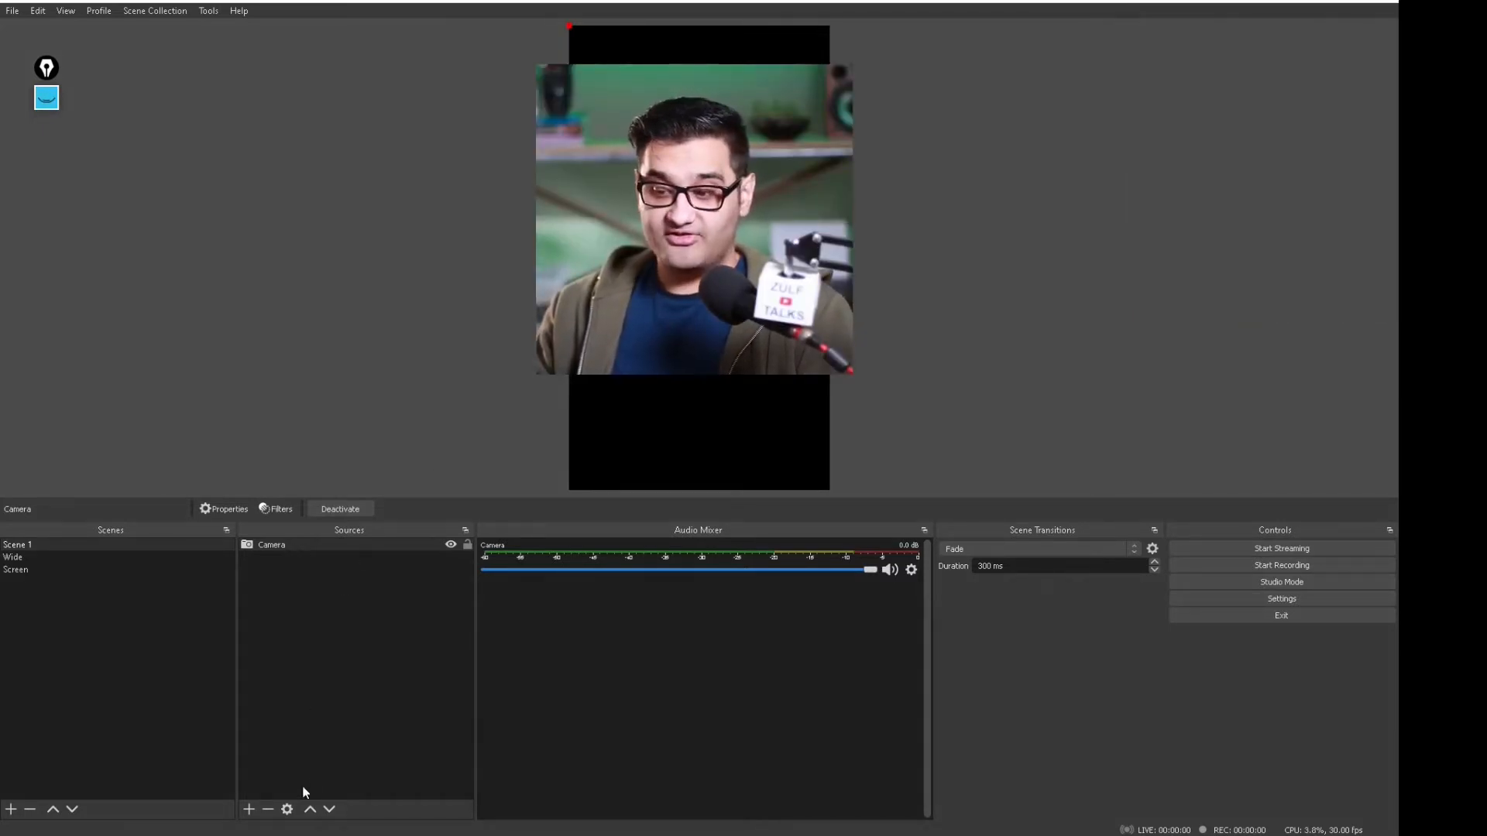
Add an Audio Input Capture source named Micsetup to Scene 1, using the Line In (Realtek High Definition Audio) device
left_click(248, 810)
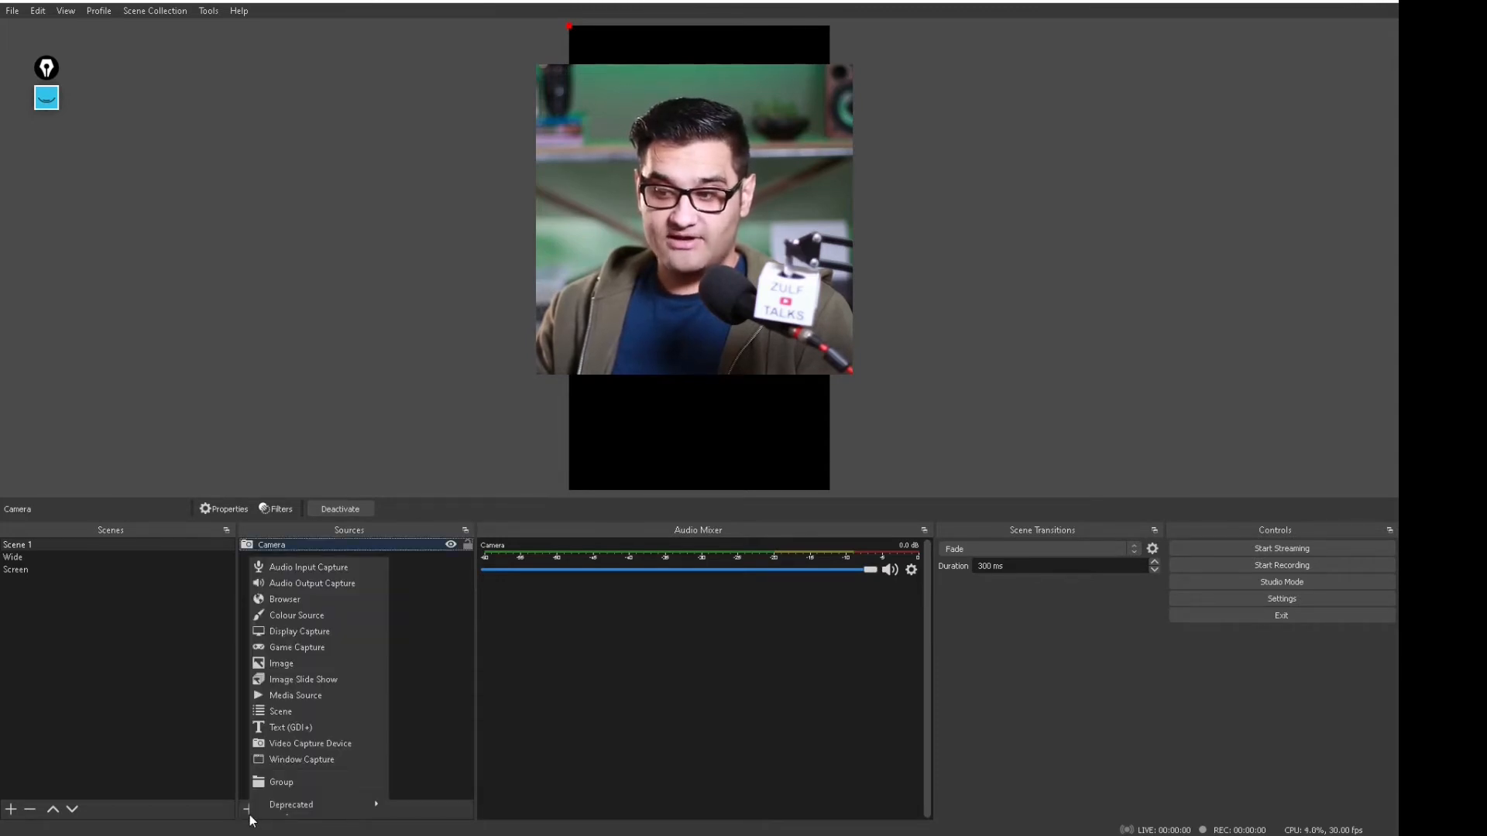
left_click(353, 567)
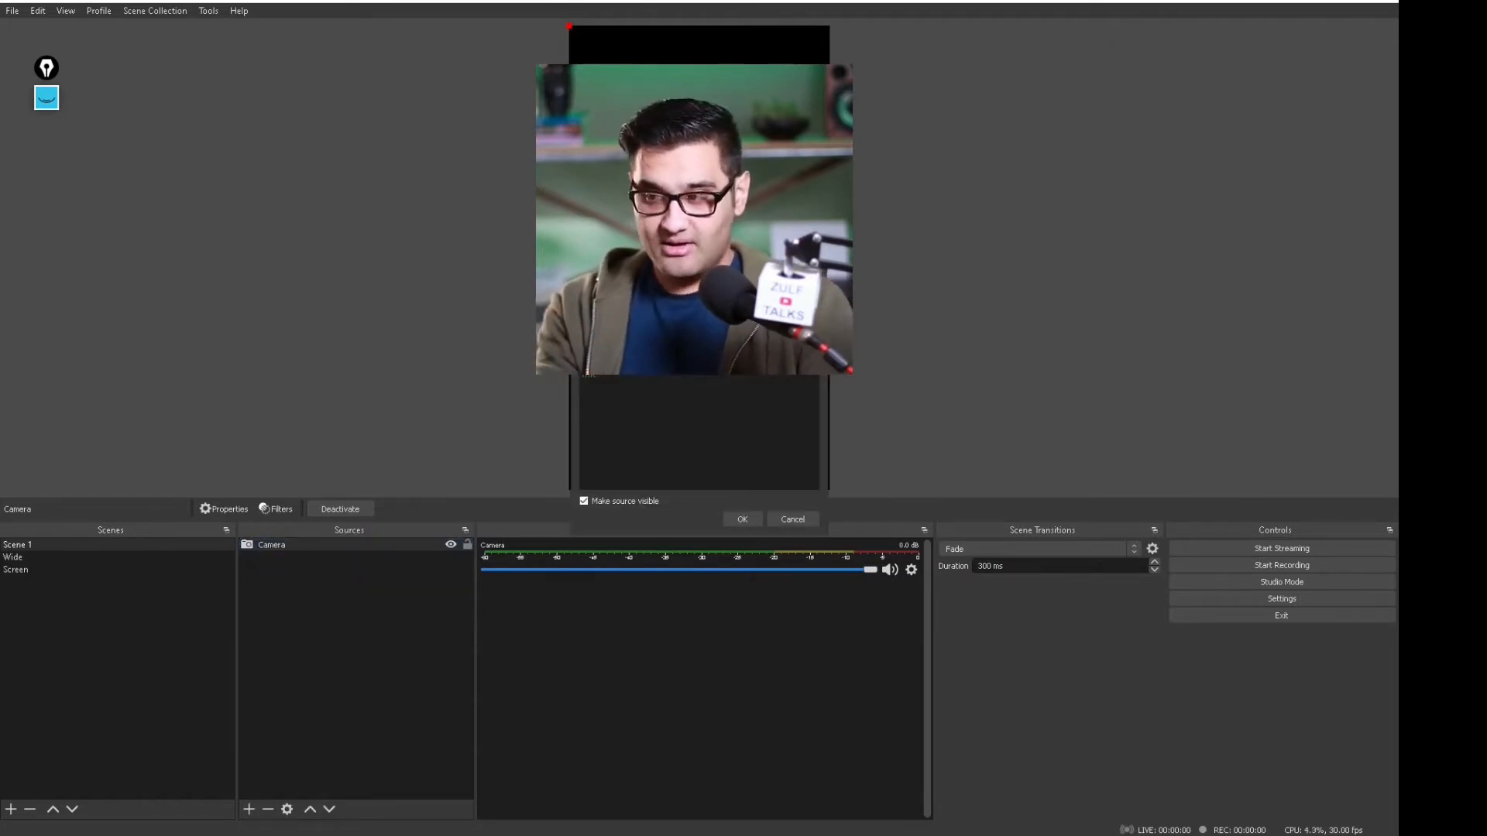
left_click(591, 377)
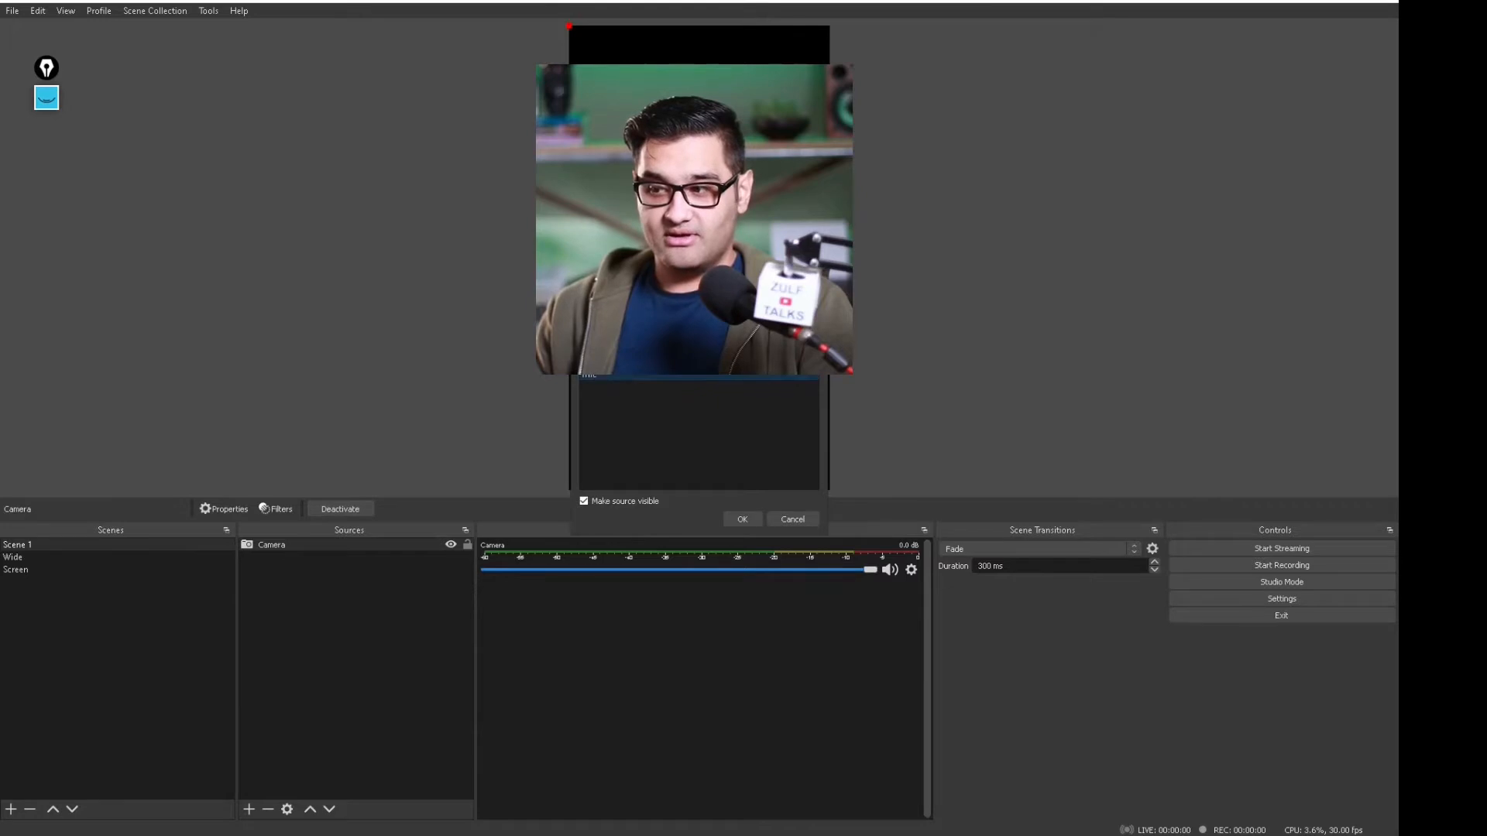
left_click(750, 523)
left_click(527, 230)
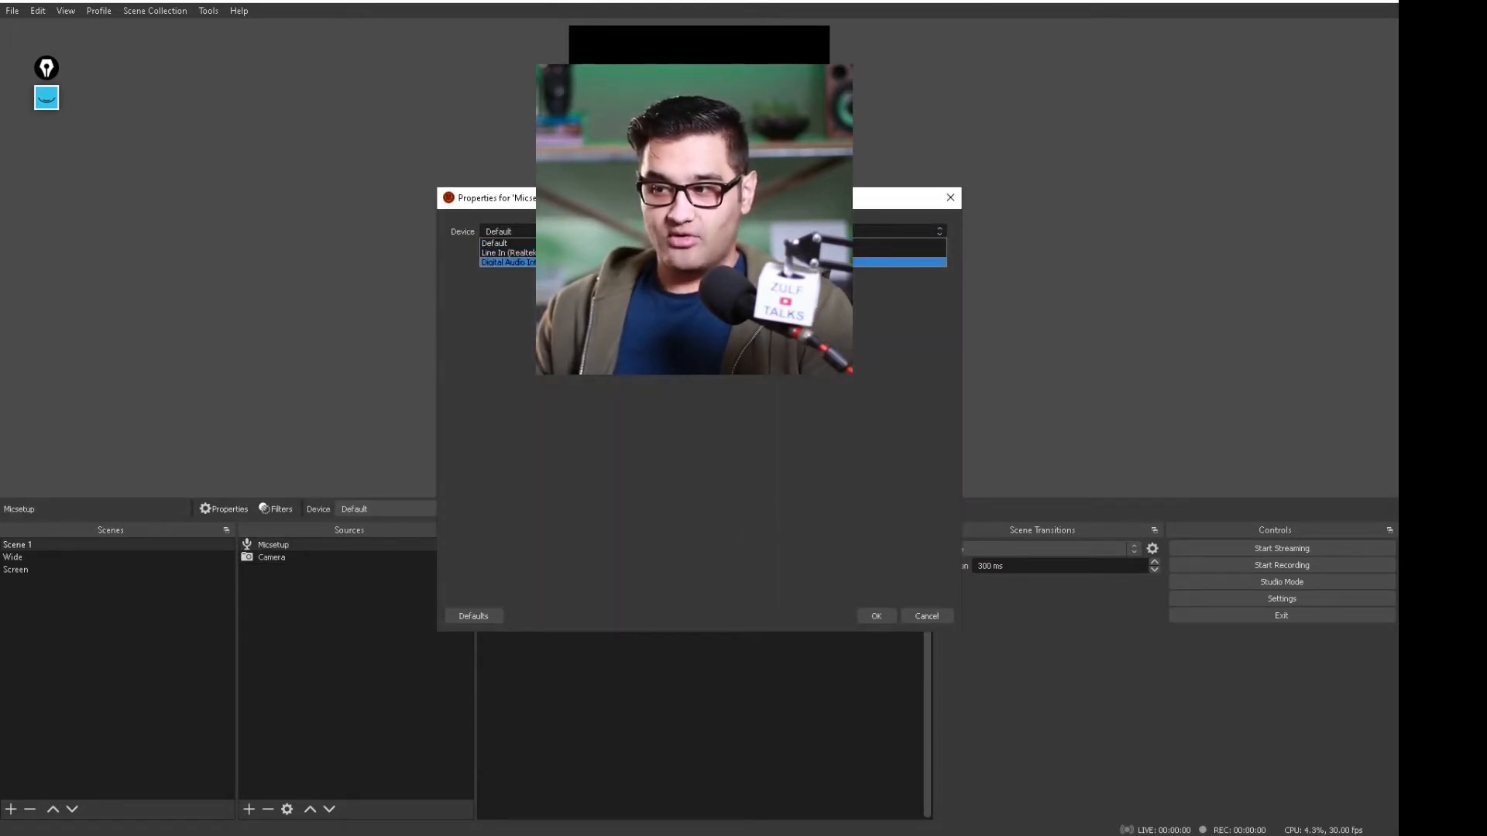
left_click(620, 253)
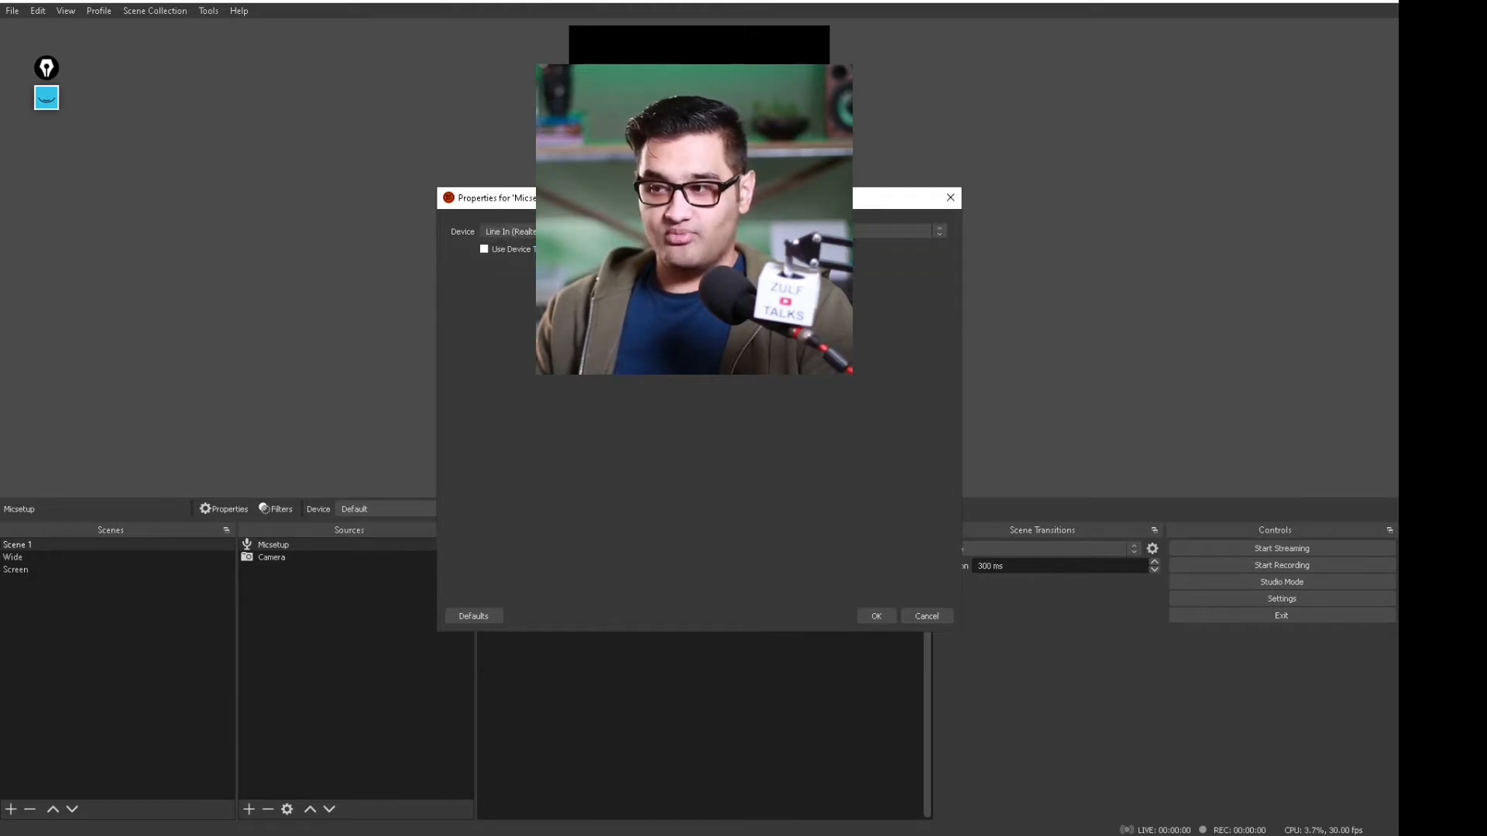
left_click(877, 617)
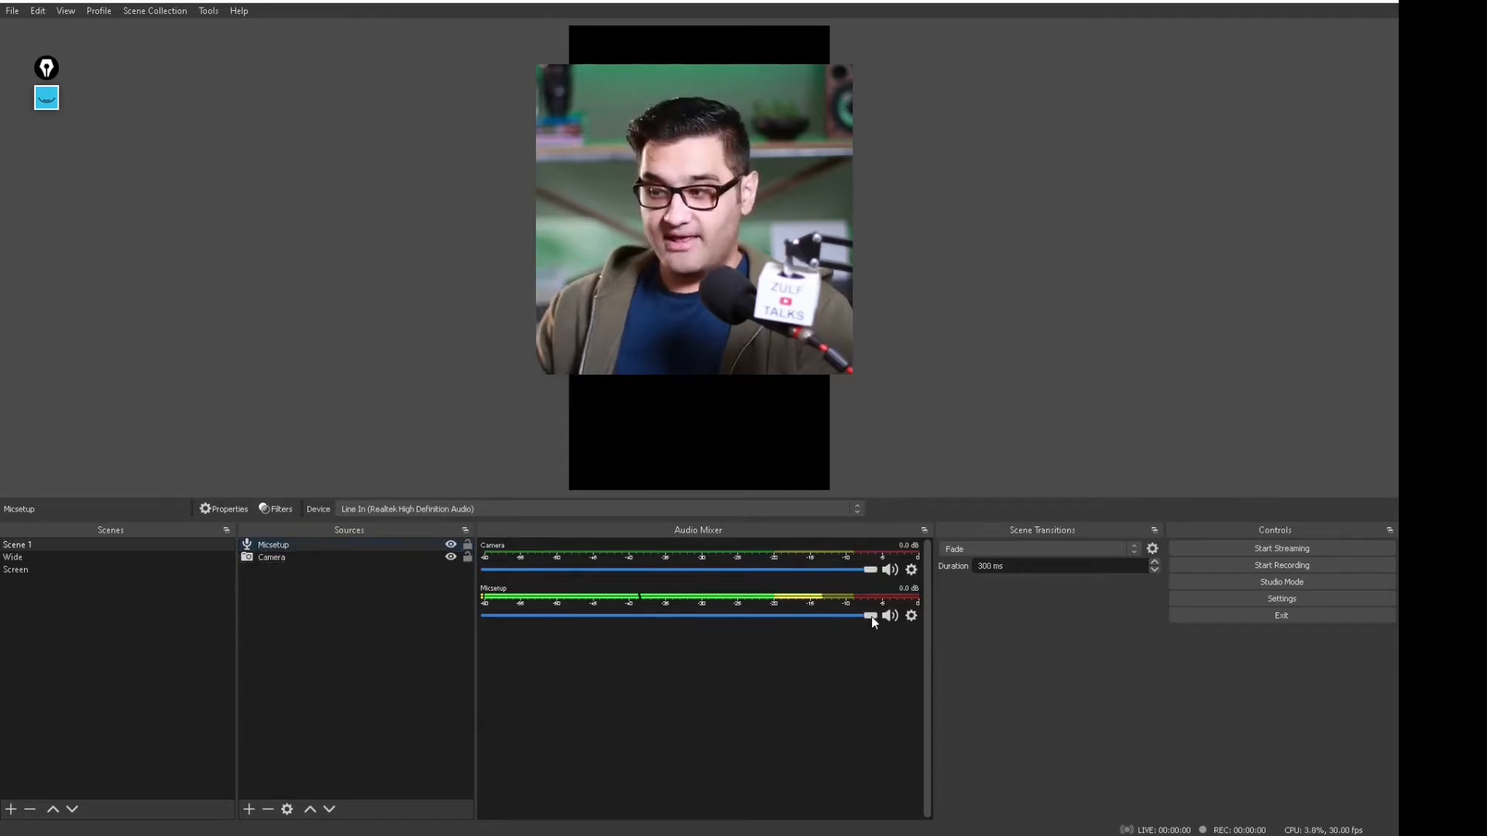
Try out the Micsetup volume by lowering it and raising it back to 0.0 dB
left_click_drag(872, 617, 671, 620)
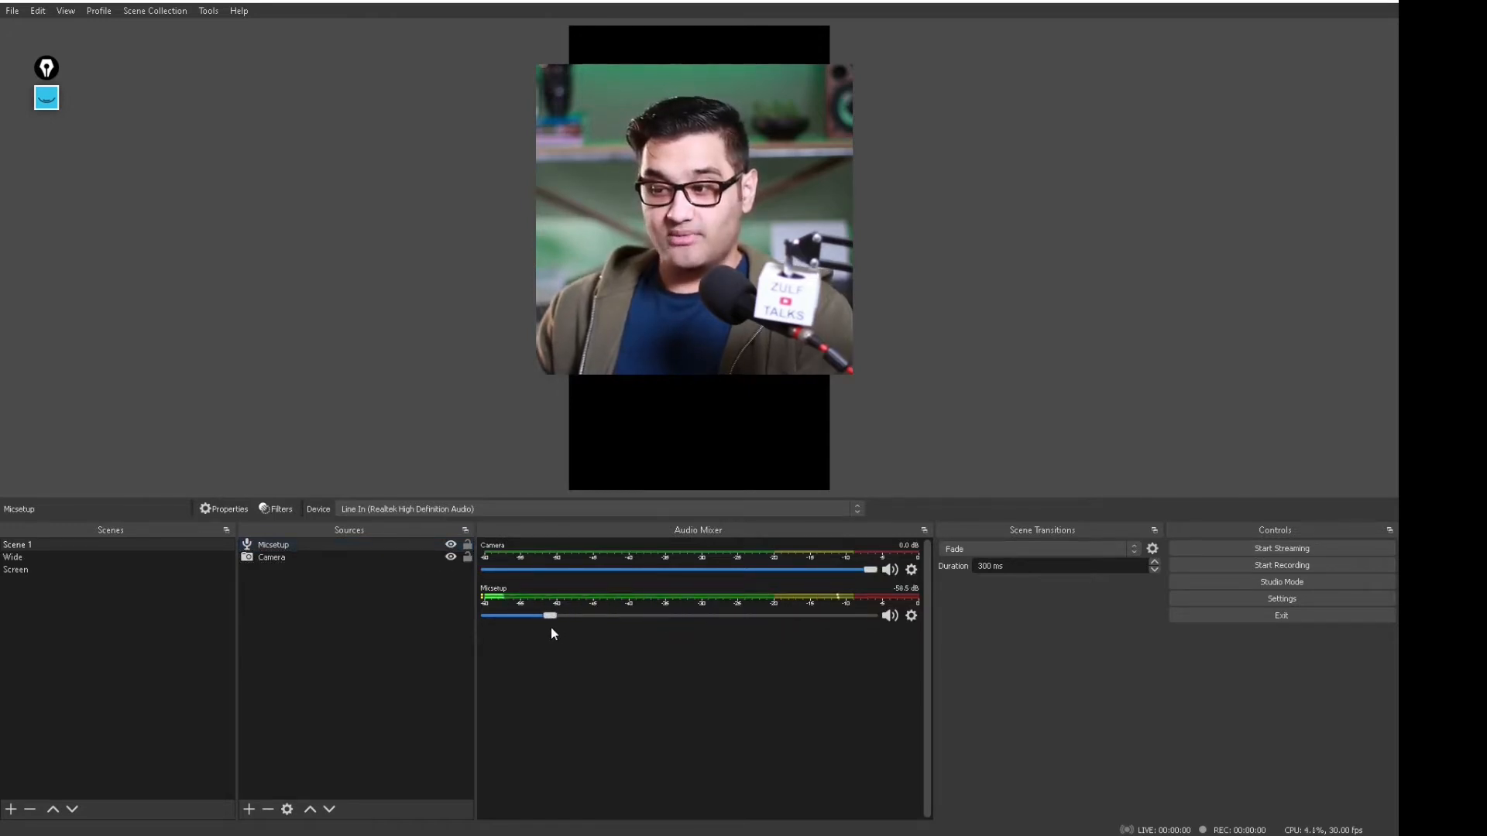
left_click_drag(551, 631, 873, 647)
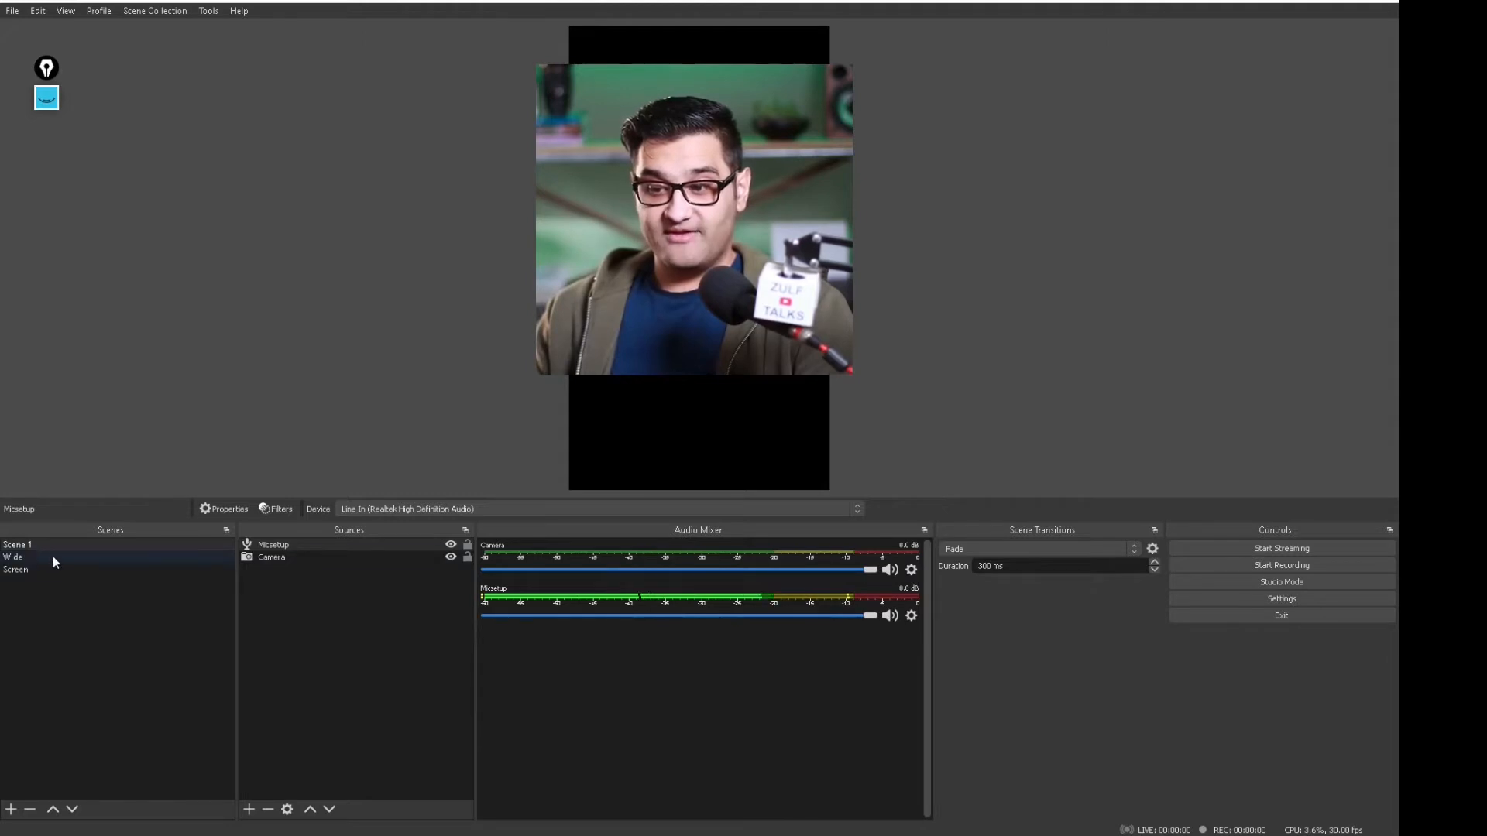
Switch between the Wide scene and Scene 1 to compare their sources
left_click(30, 556)
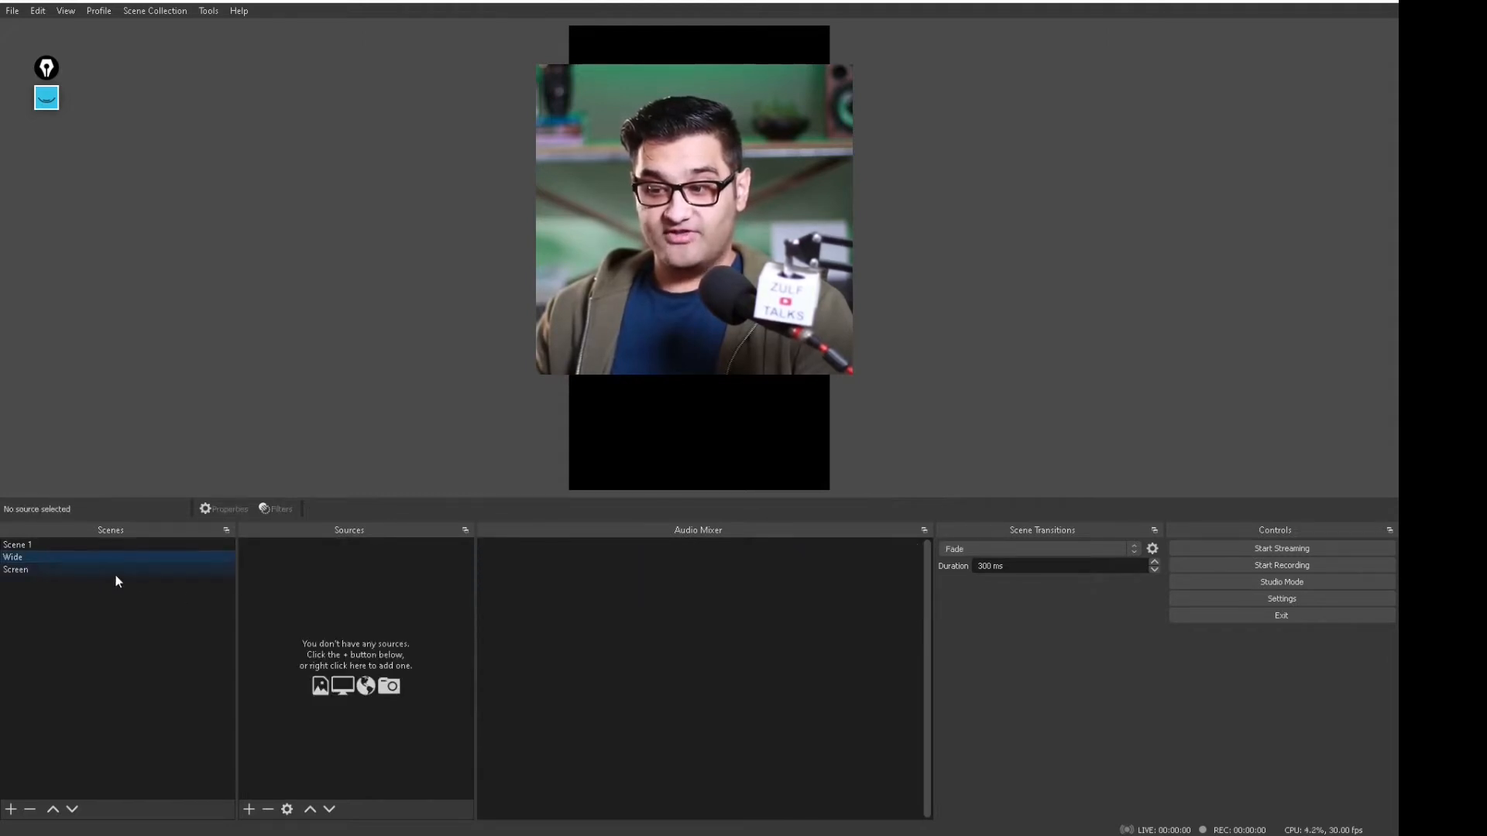
left_click(40, 545)
left_click(18, 561)
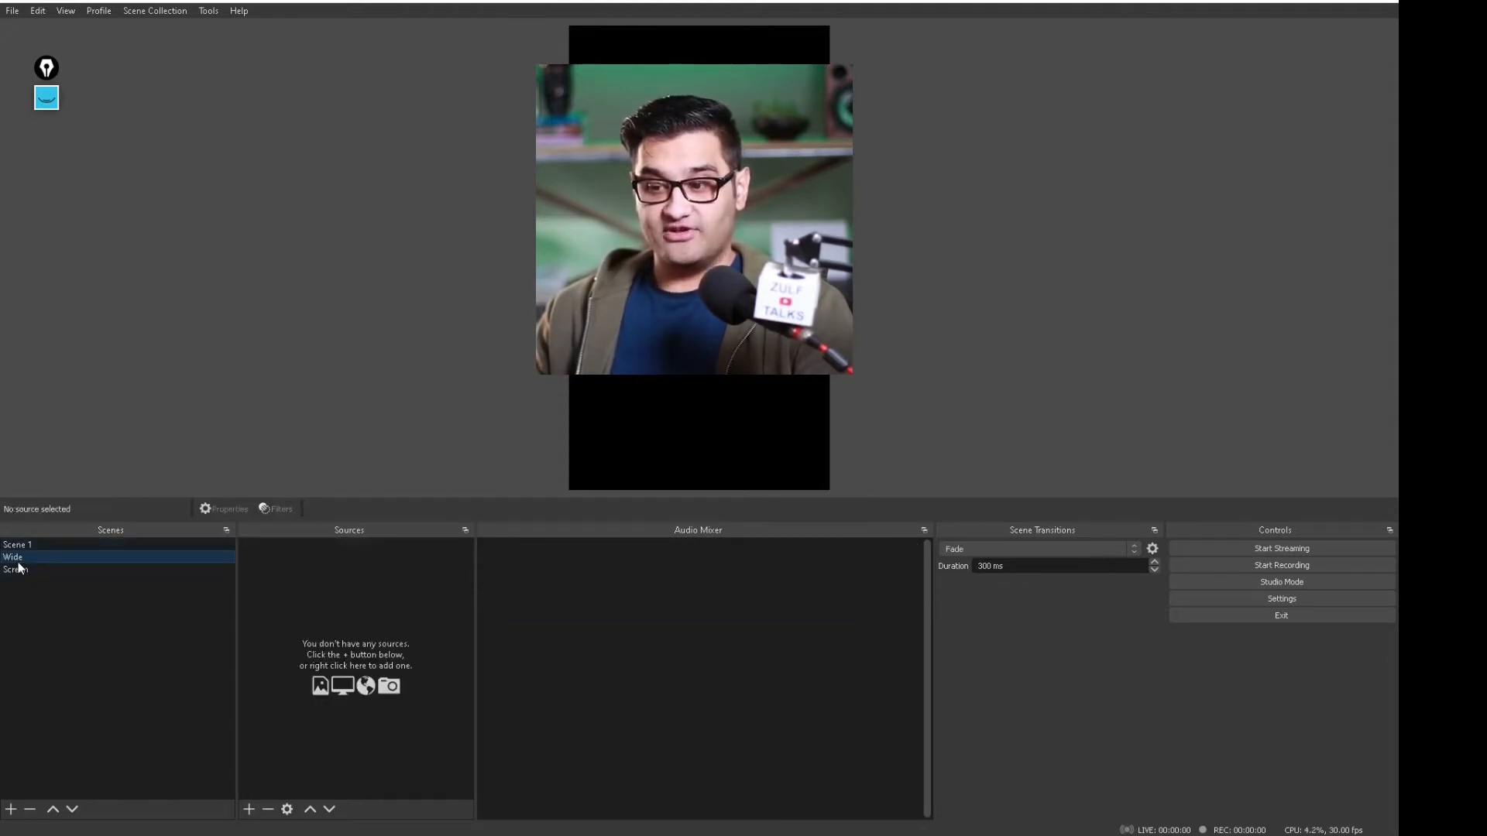
left_click(50, 547)
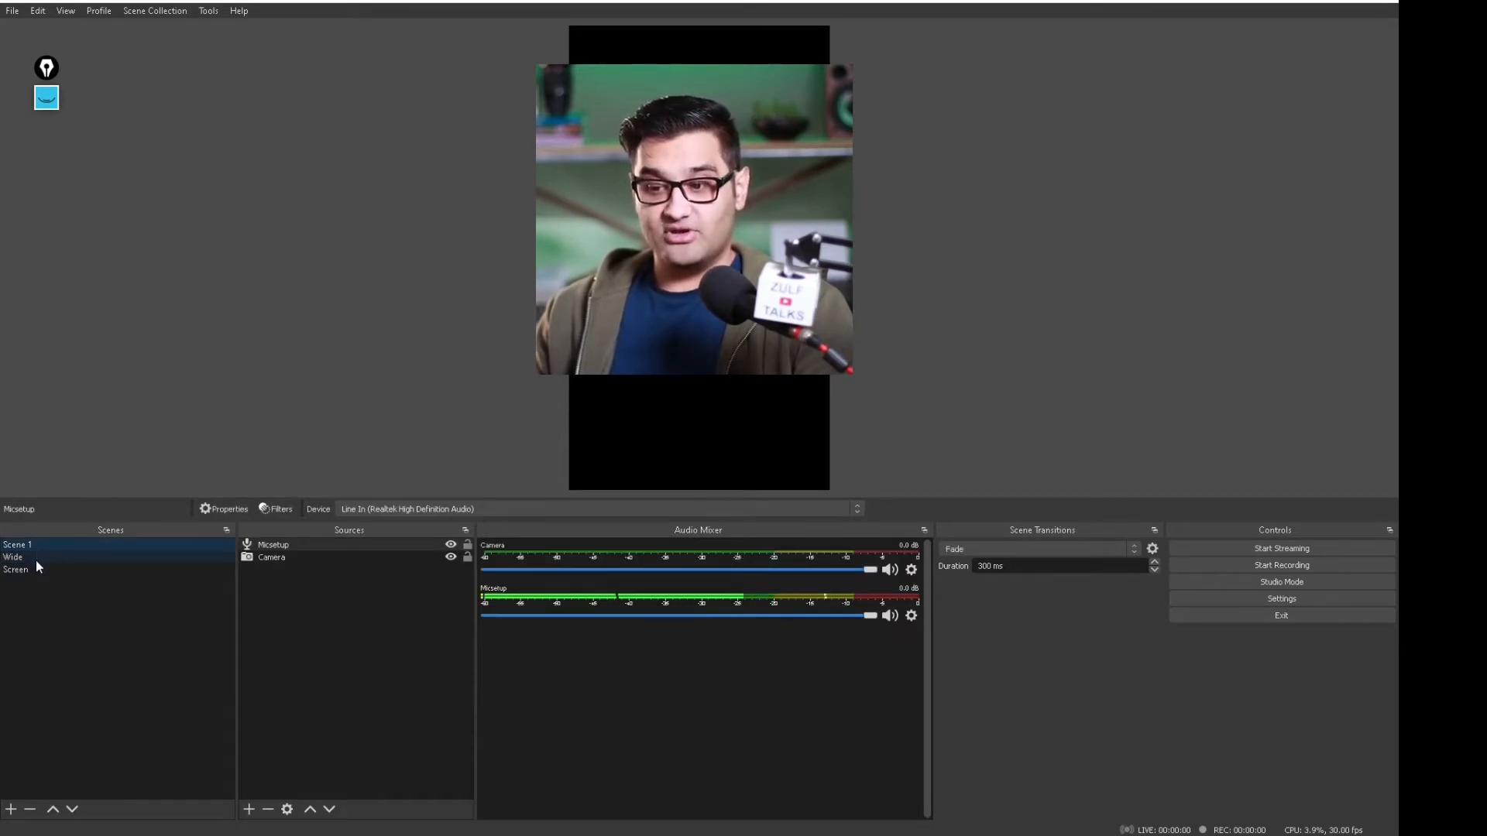
Add a Display Capture source named Screen2 to the Wide scene and move its properties window clear of the preview
left_click(36, 560)
left_click(248, 810)
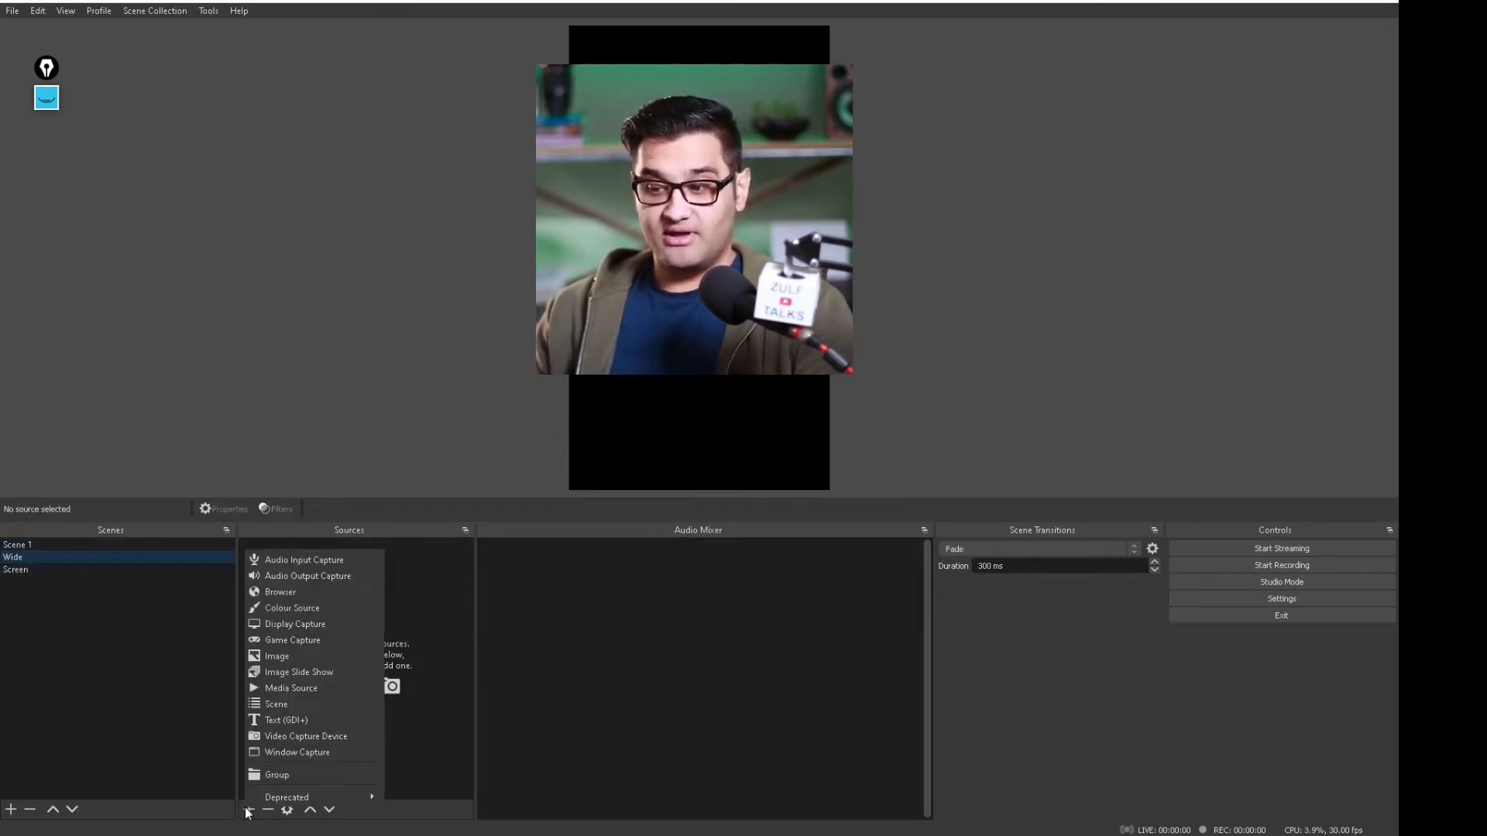
left_click(333, 624)
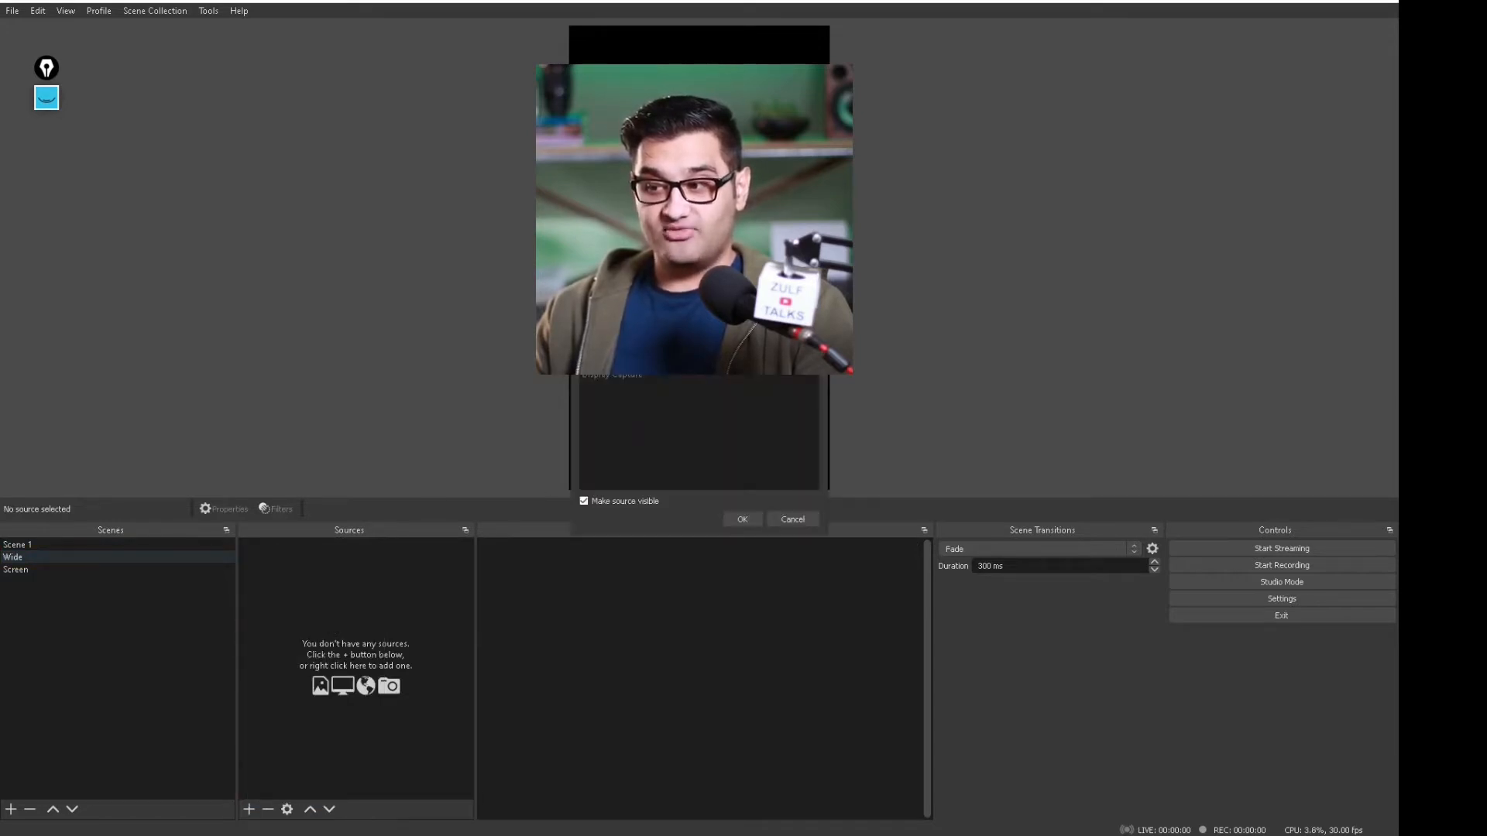
left_click(752, 522)
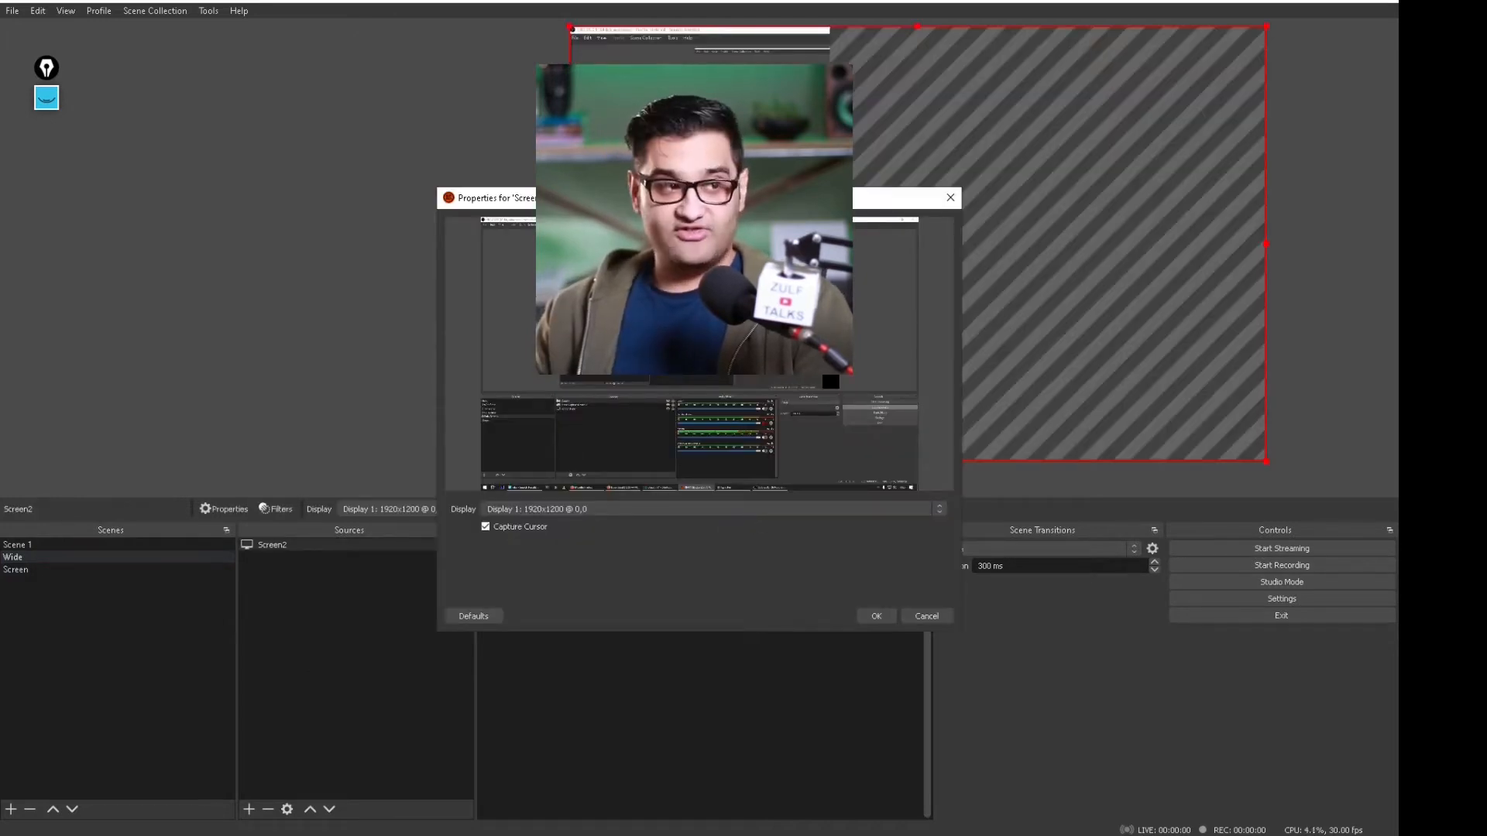
left_click_drag(697, 201, 388, 146)
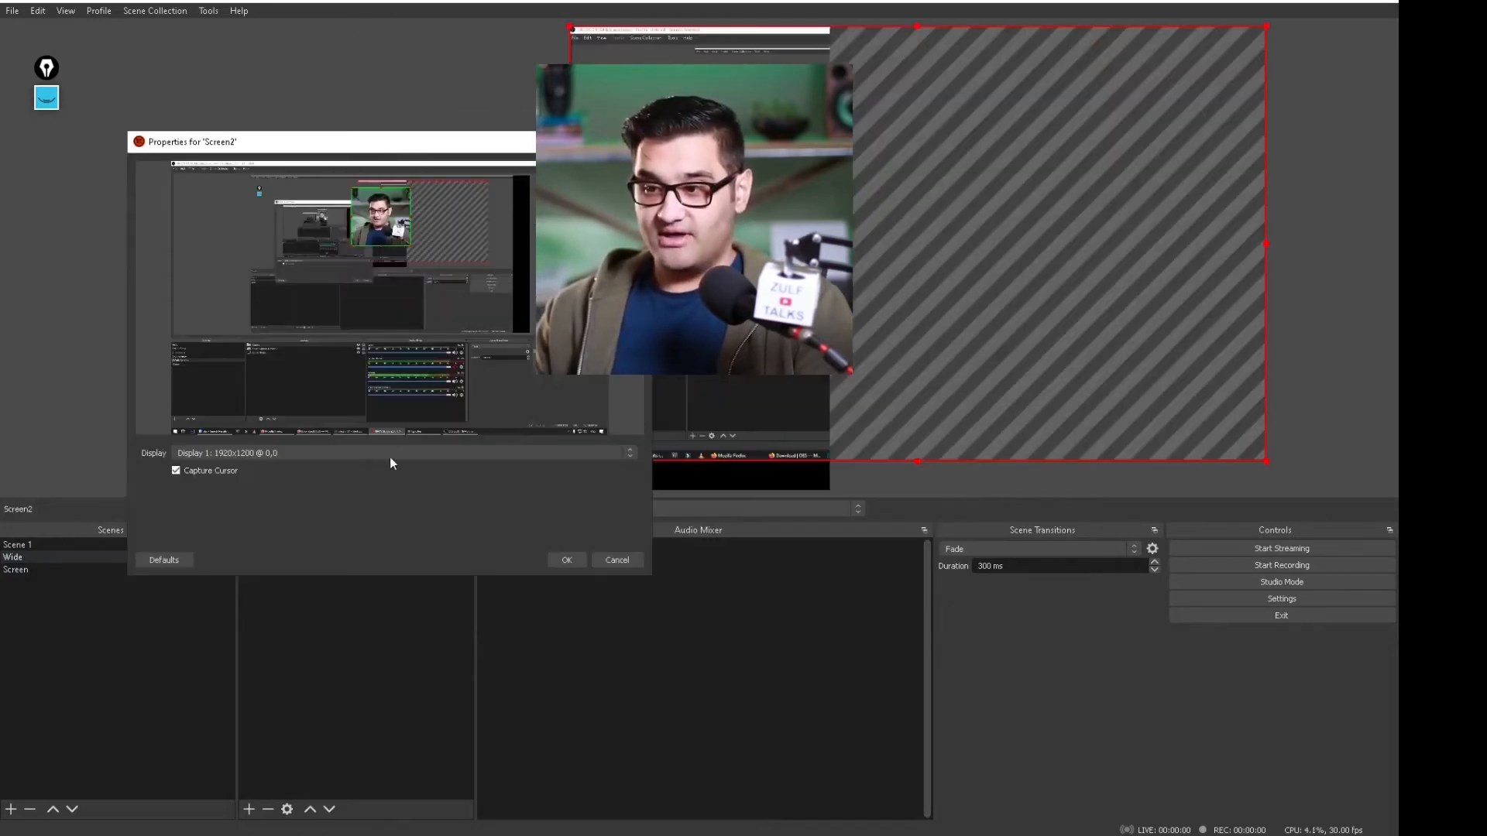
Try Display 2 for Screen2, set it back to Display 1: 1920x1200 @ 0,0, and shrink the capture to the vertical canvas width
left_click(259, 453)
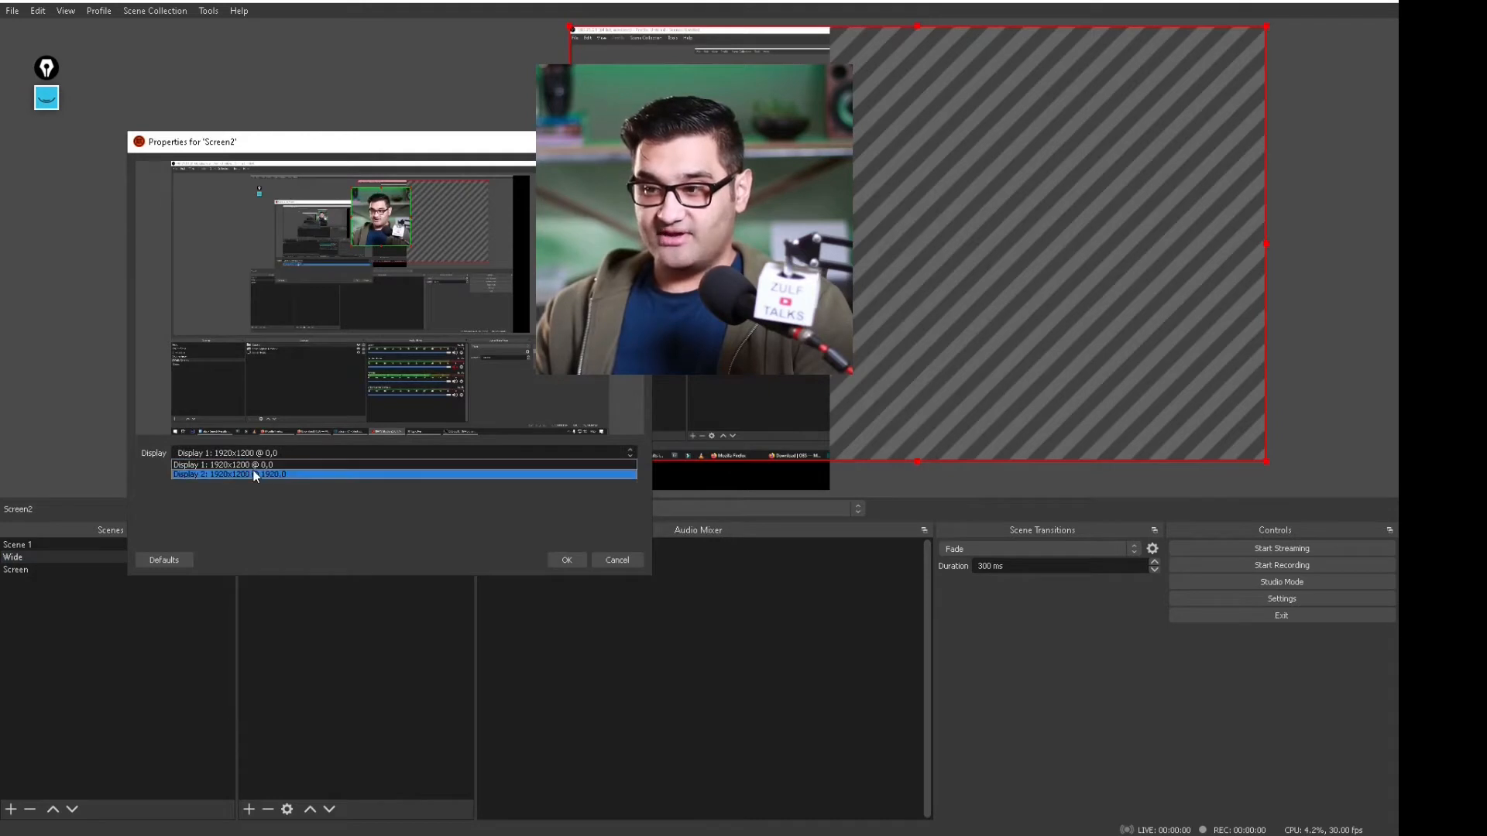
left_click(256, 474)
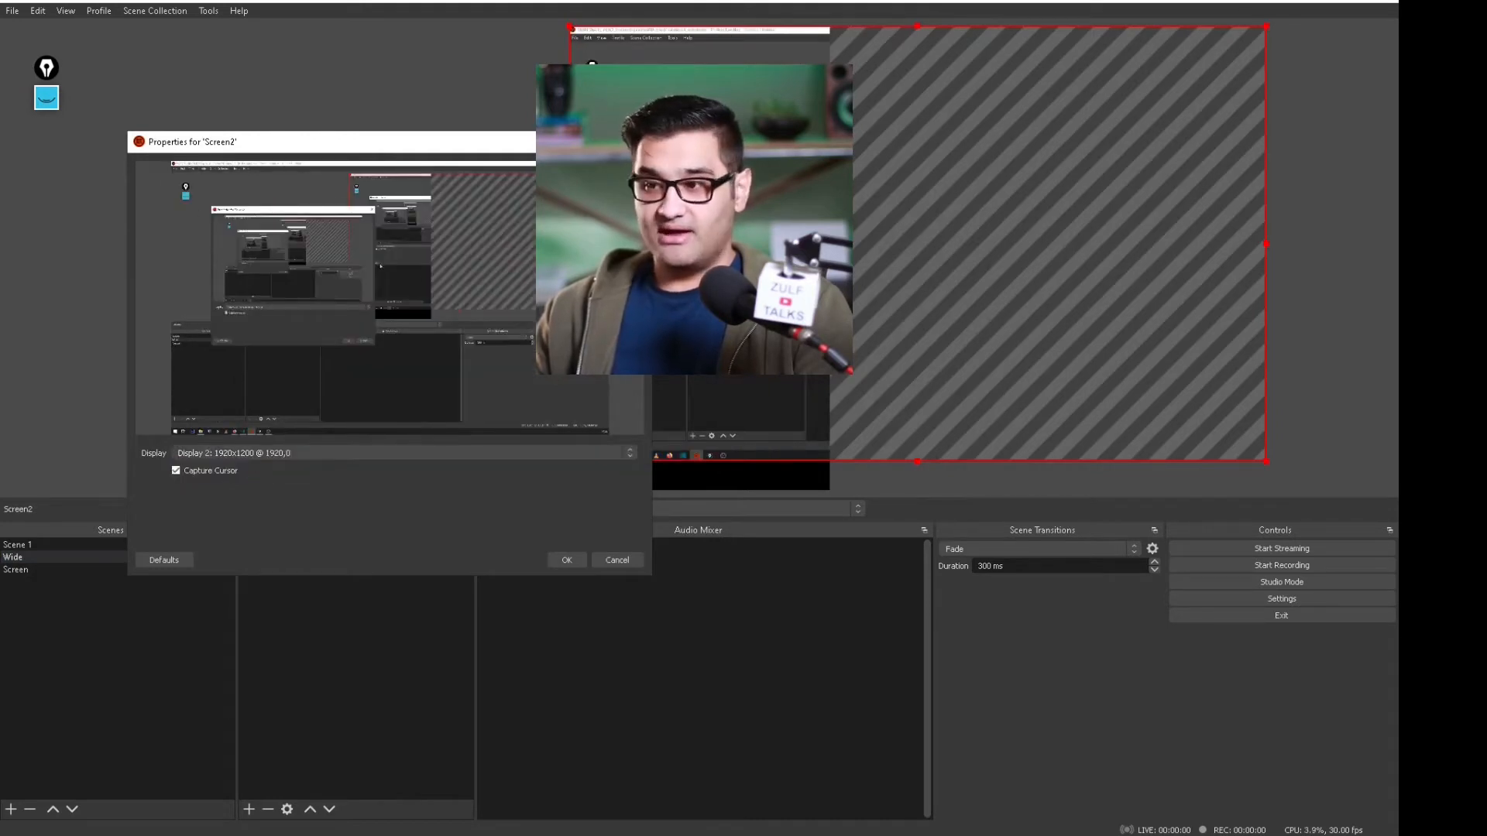
left_click(323, 454)
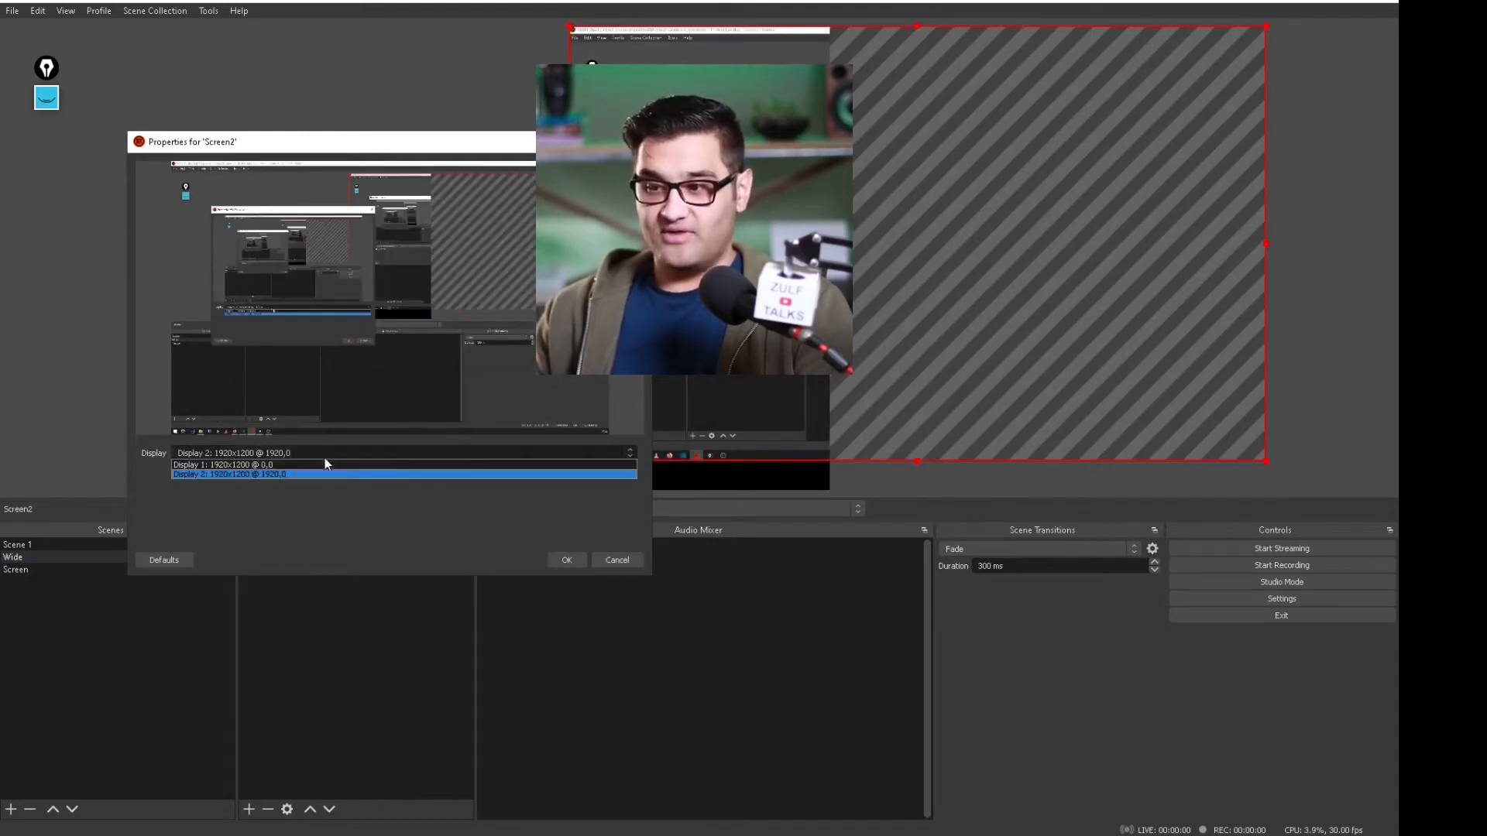
left_click(260, 465)
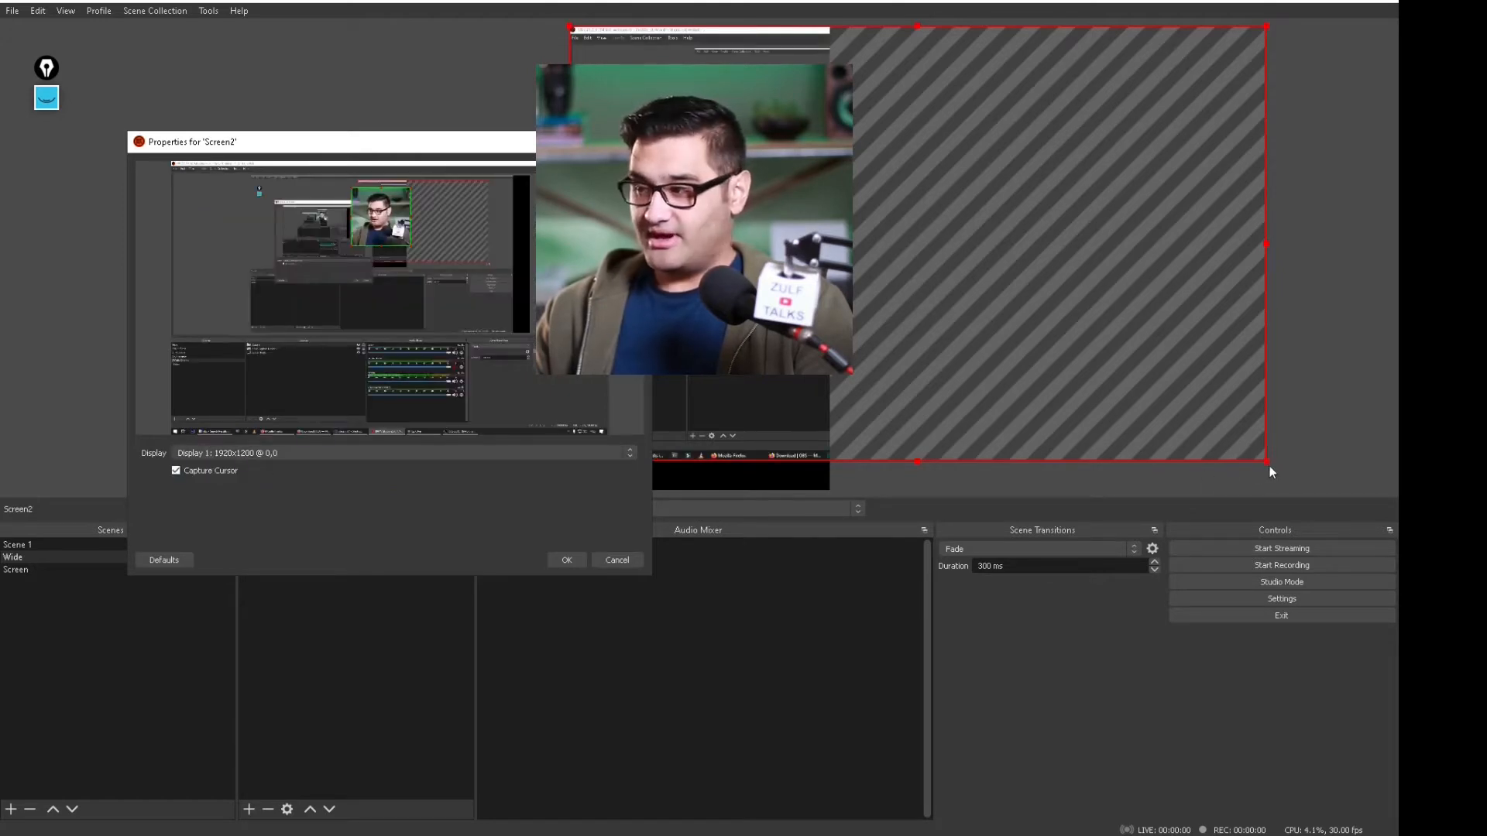
left_click_drag(1270, 467, 829, 188)
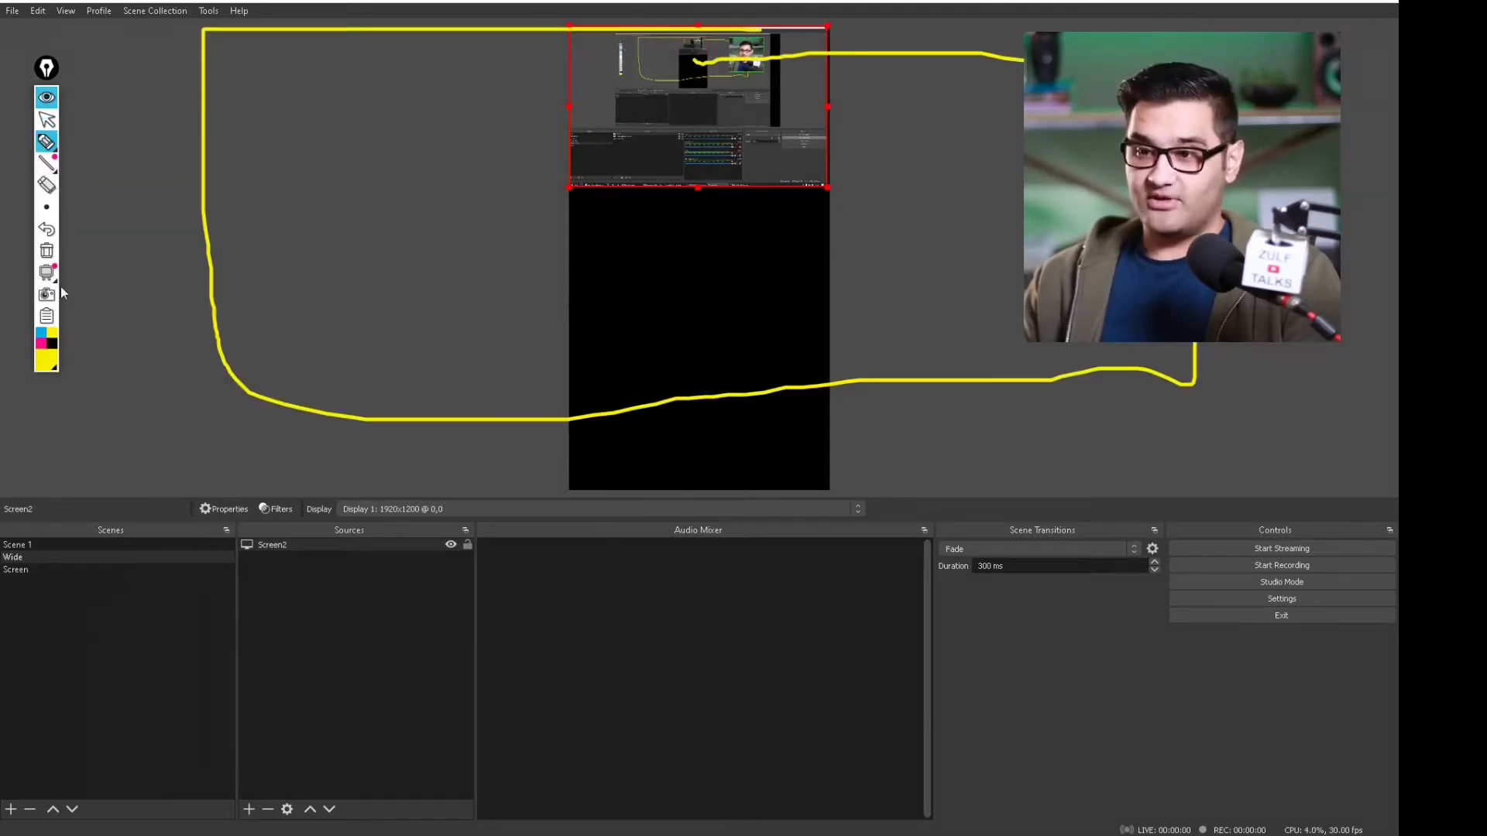
Clear the yellow annotation, collapse the annotation tools, and select the Camera source in Scene 1
left_click(47, 251)
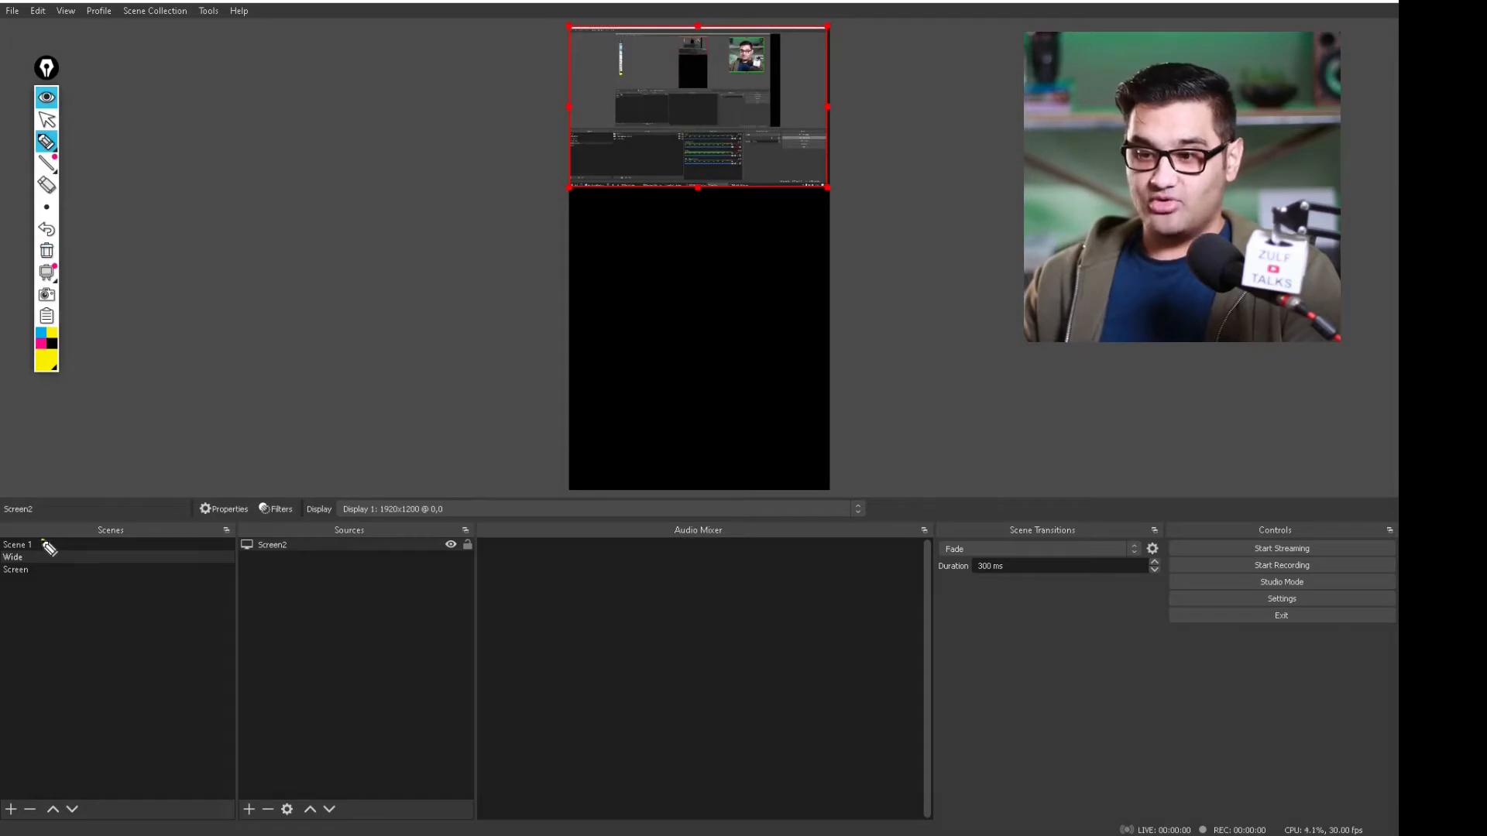
left_click(48, 99)
left_click(27, 546)
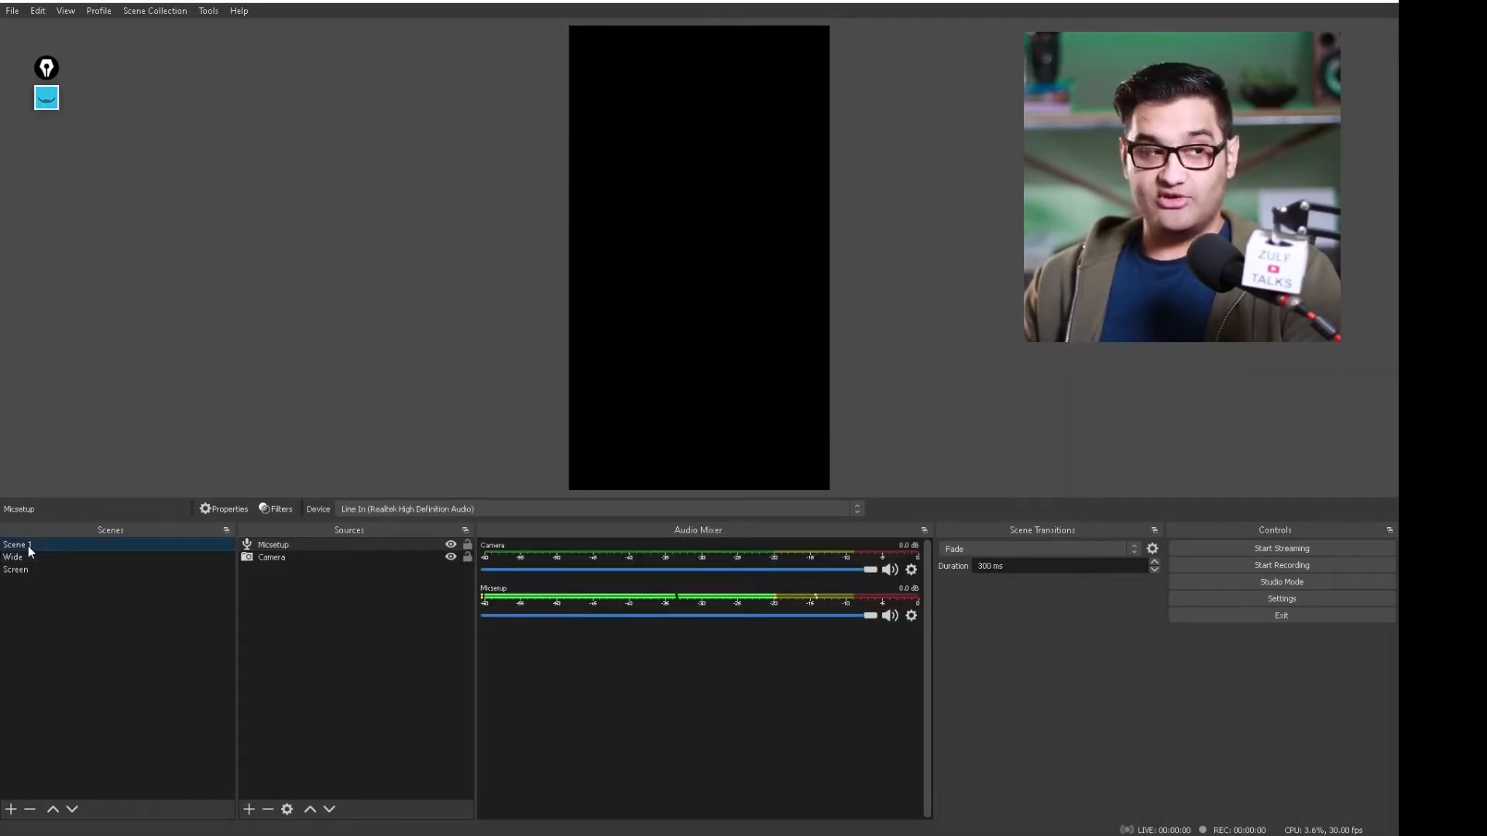
left_click(290, 556)
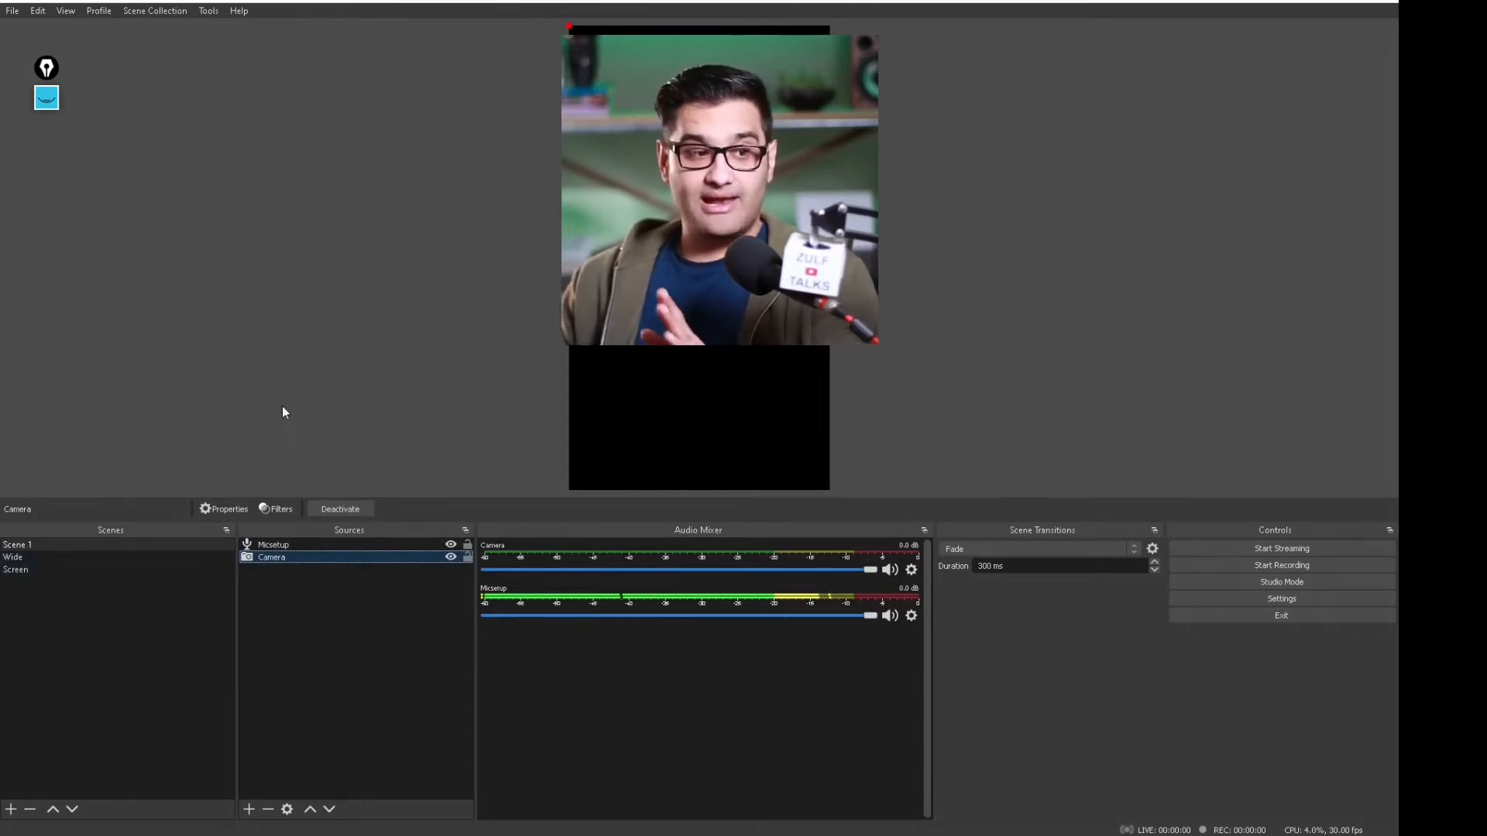
Mark the transitions and controls area and the Start Streaming option with the yellow annotation pen, and clear the drawing
left_click(46, 98)
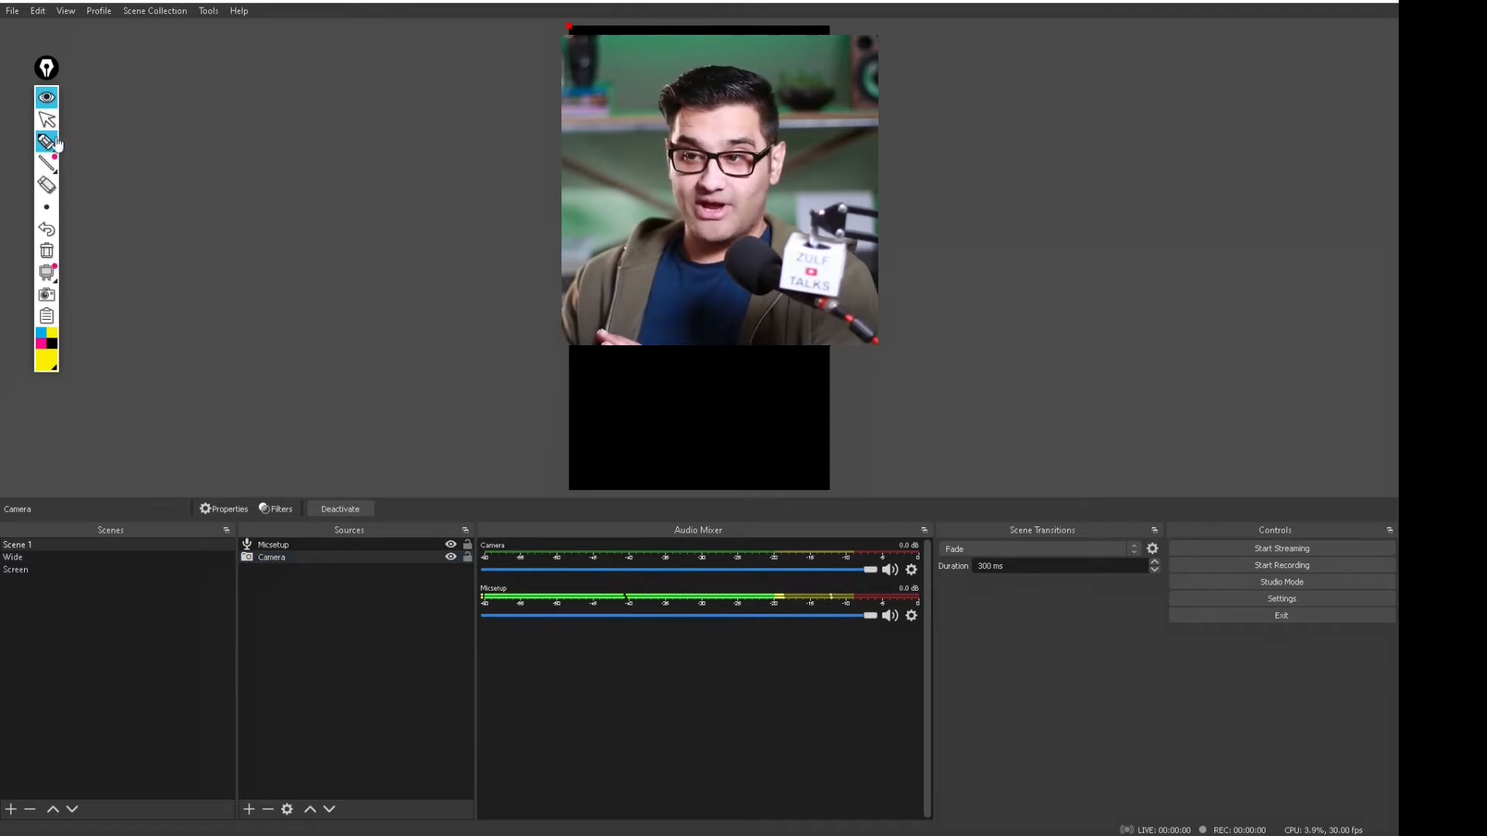
left_click(65, 150)
mouse_move(1276, 452)
left_mouse_down()
mouse_move(953, 426)
mouse_move(1351, 771)
mouse_move(1225, 420)
left_mouse_up()
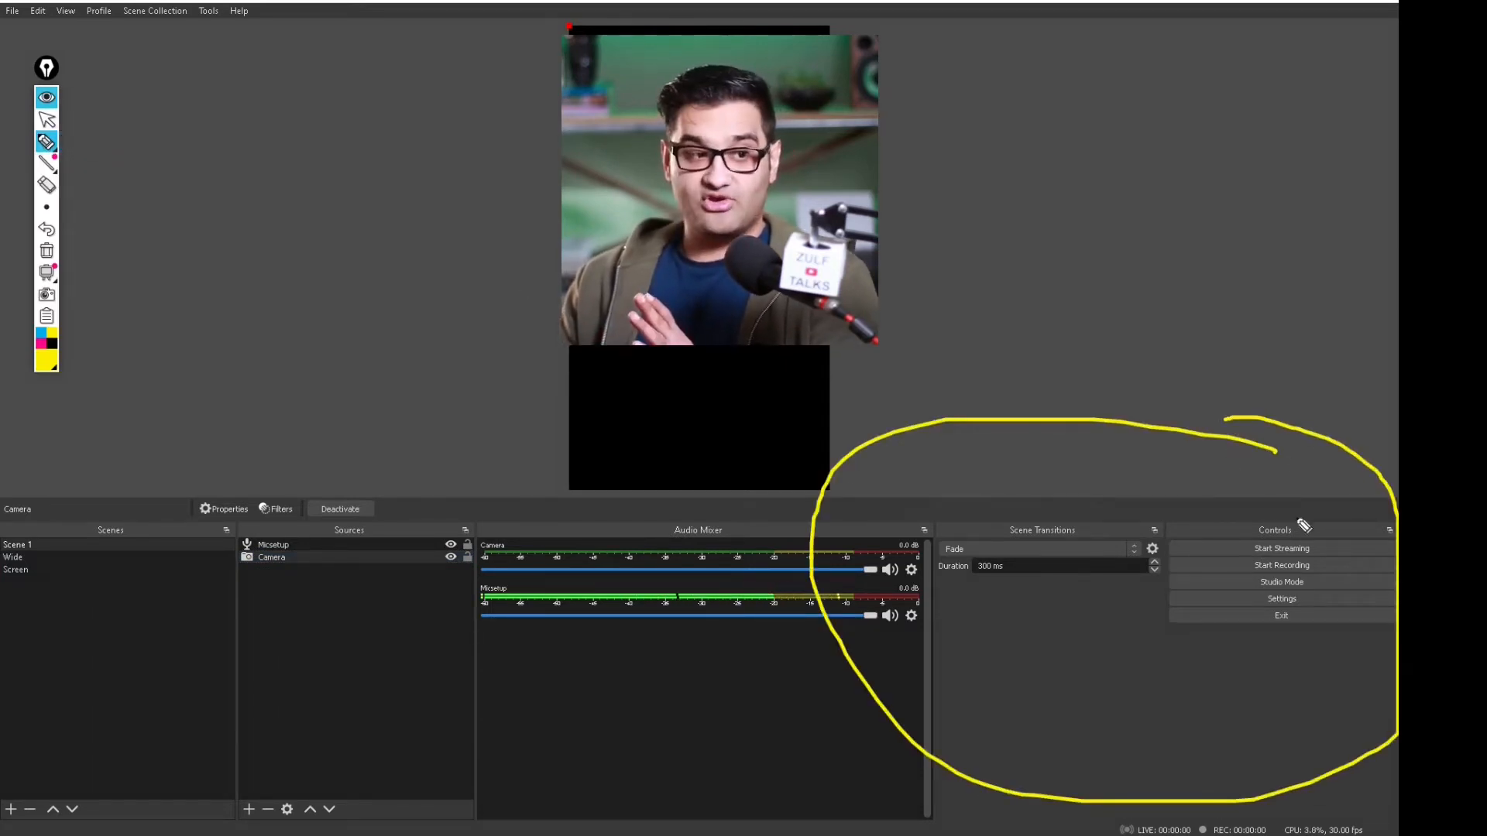
mouse_move(1330, 535)
left_mouse_down()
mouse_move(1228, 533)
mouse_move(1220, 547)
mouse_move(1338, 571)
left_mouse_up()
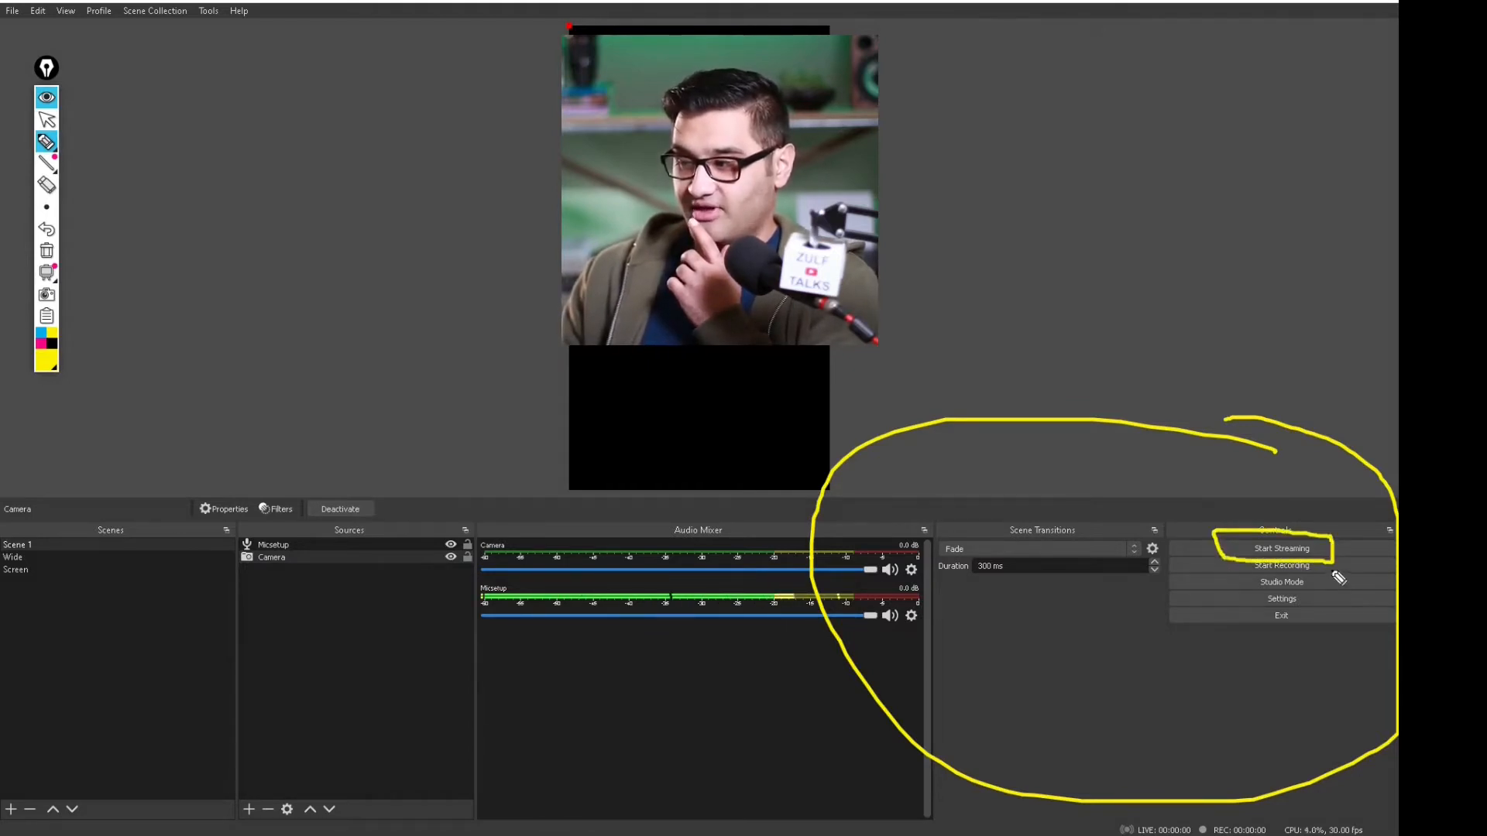
left_click_drag(1323, 584, 1256, 588)
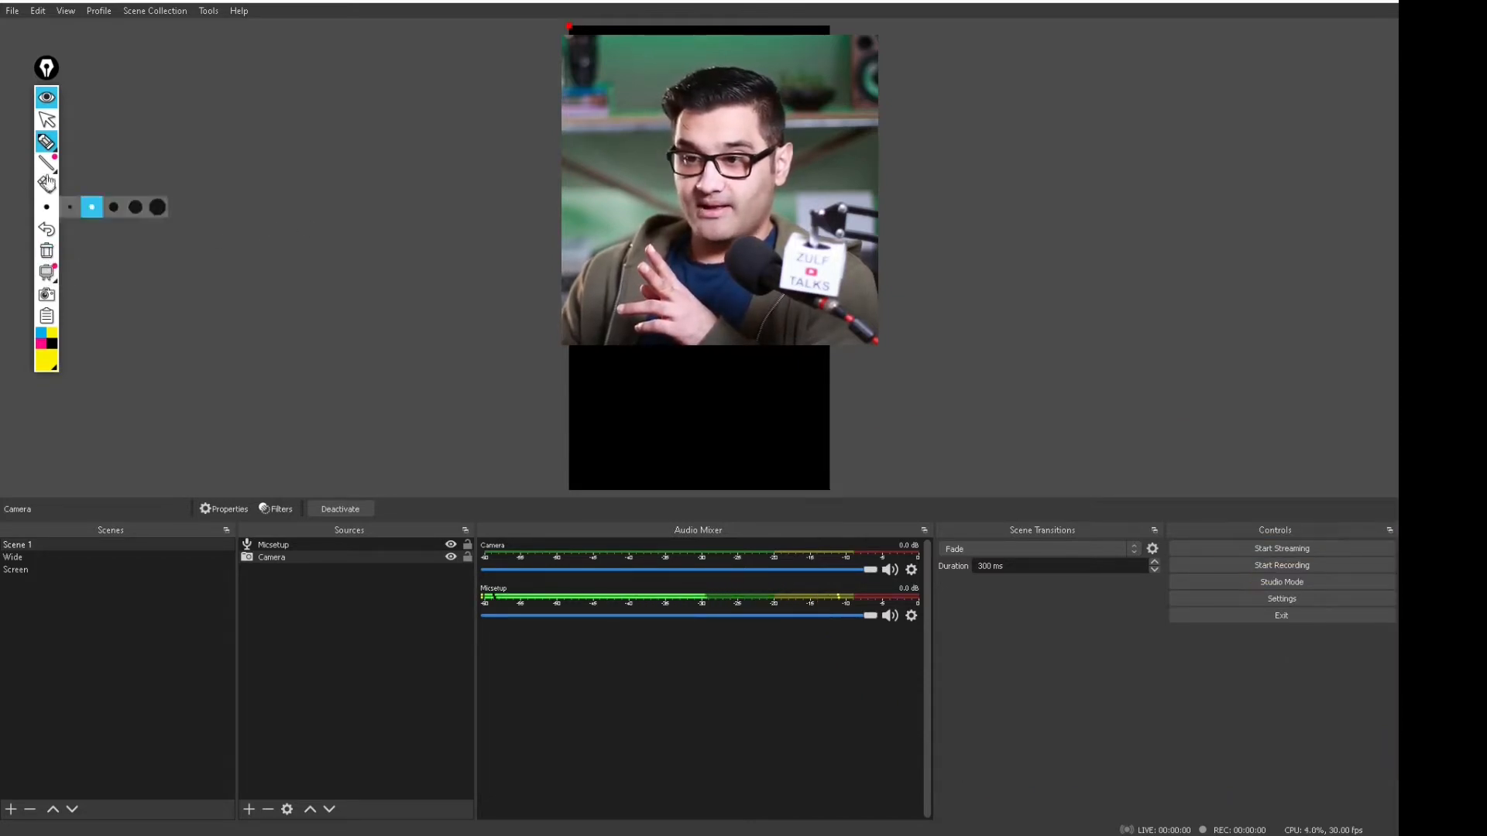
left_click(46, 251)
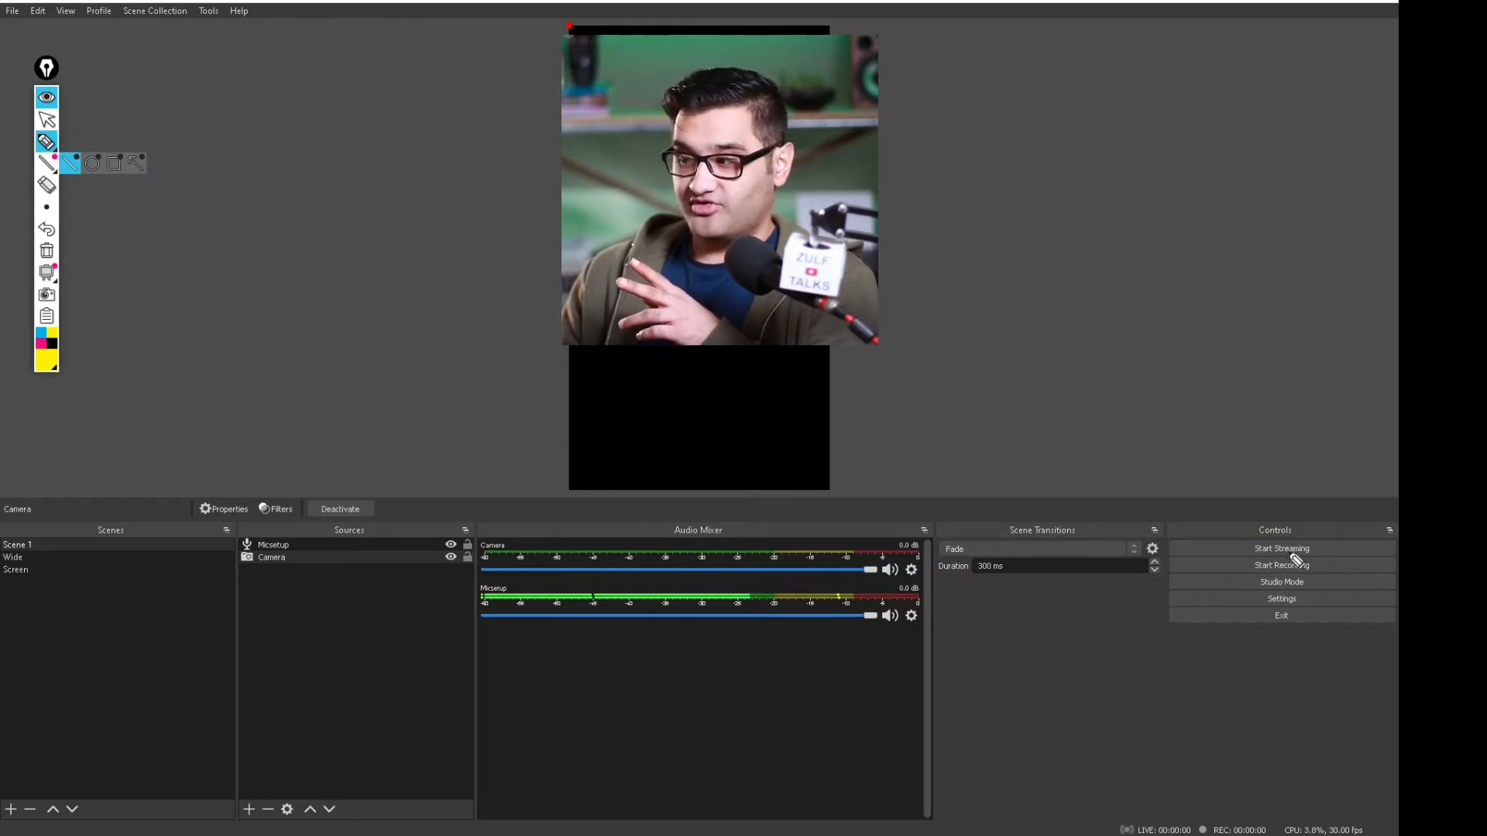
left_click(46, 97)
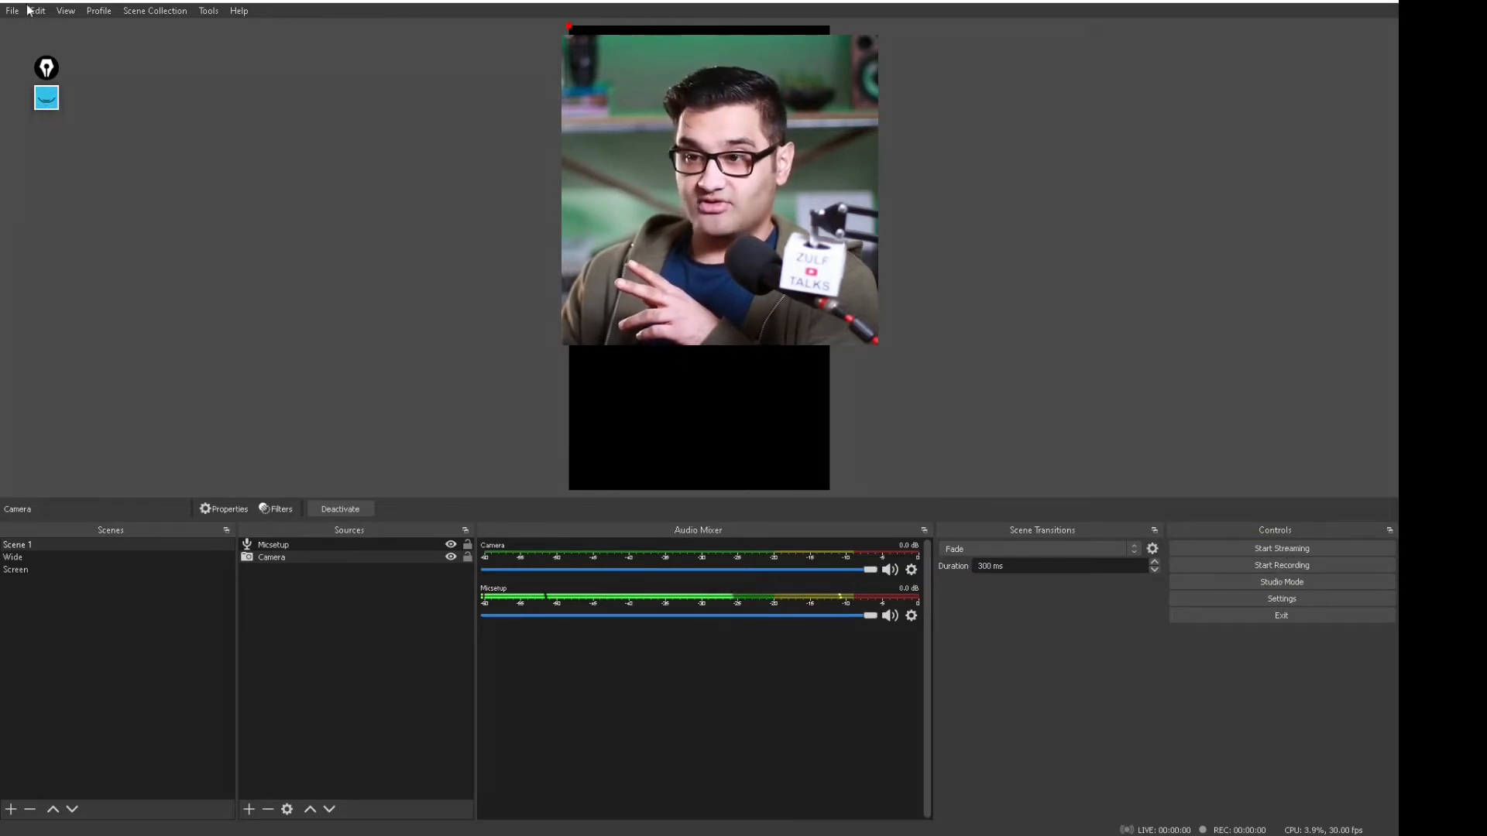
Open the settings and review the Stream service and Output options
left_click(13, 11)
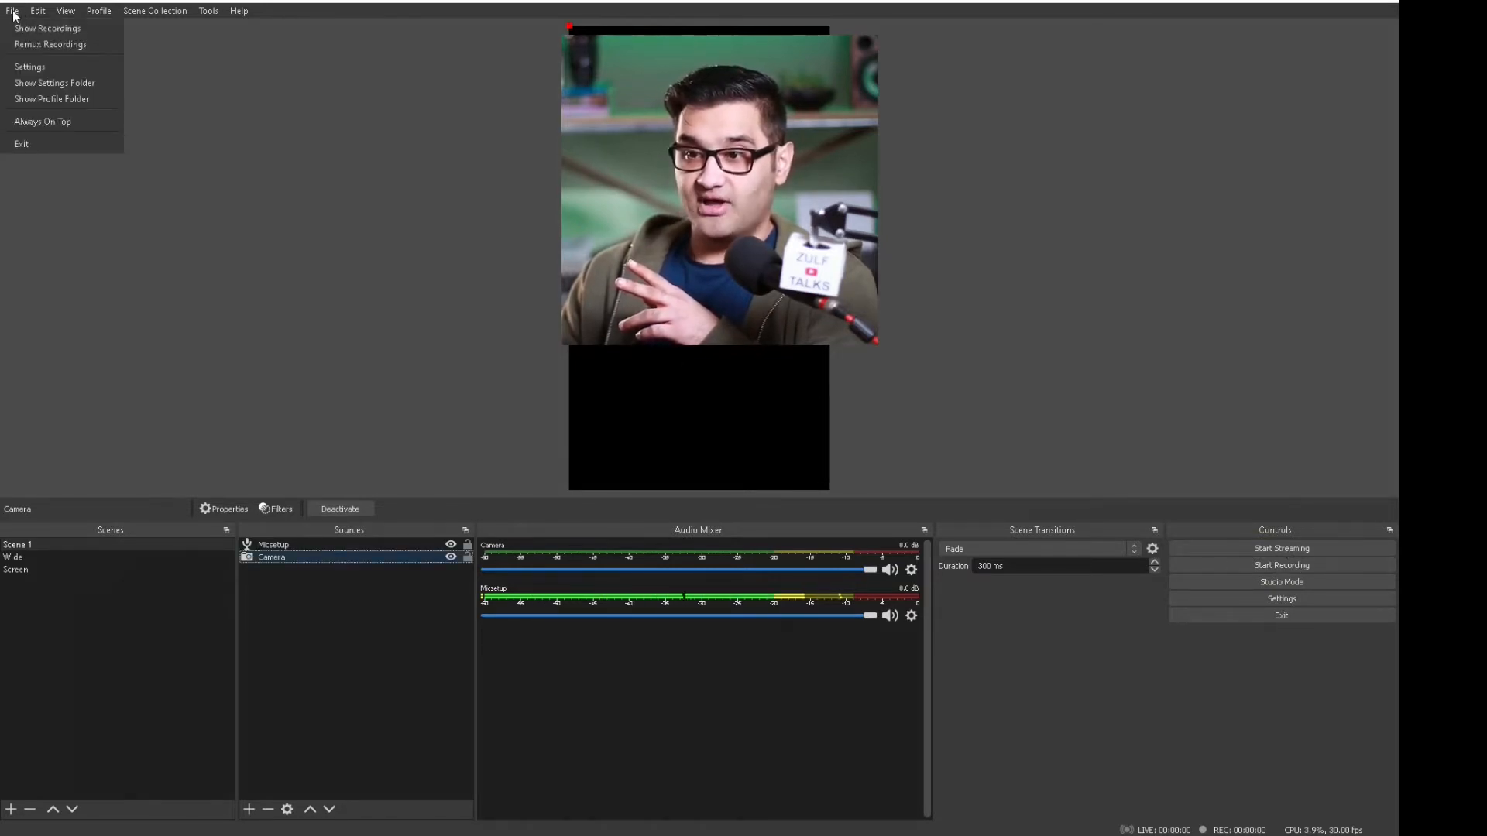
left_click(44, 69)
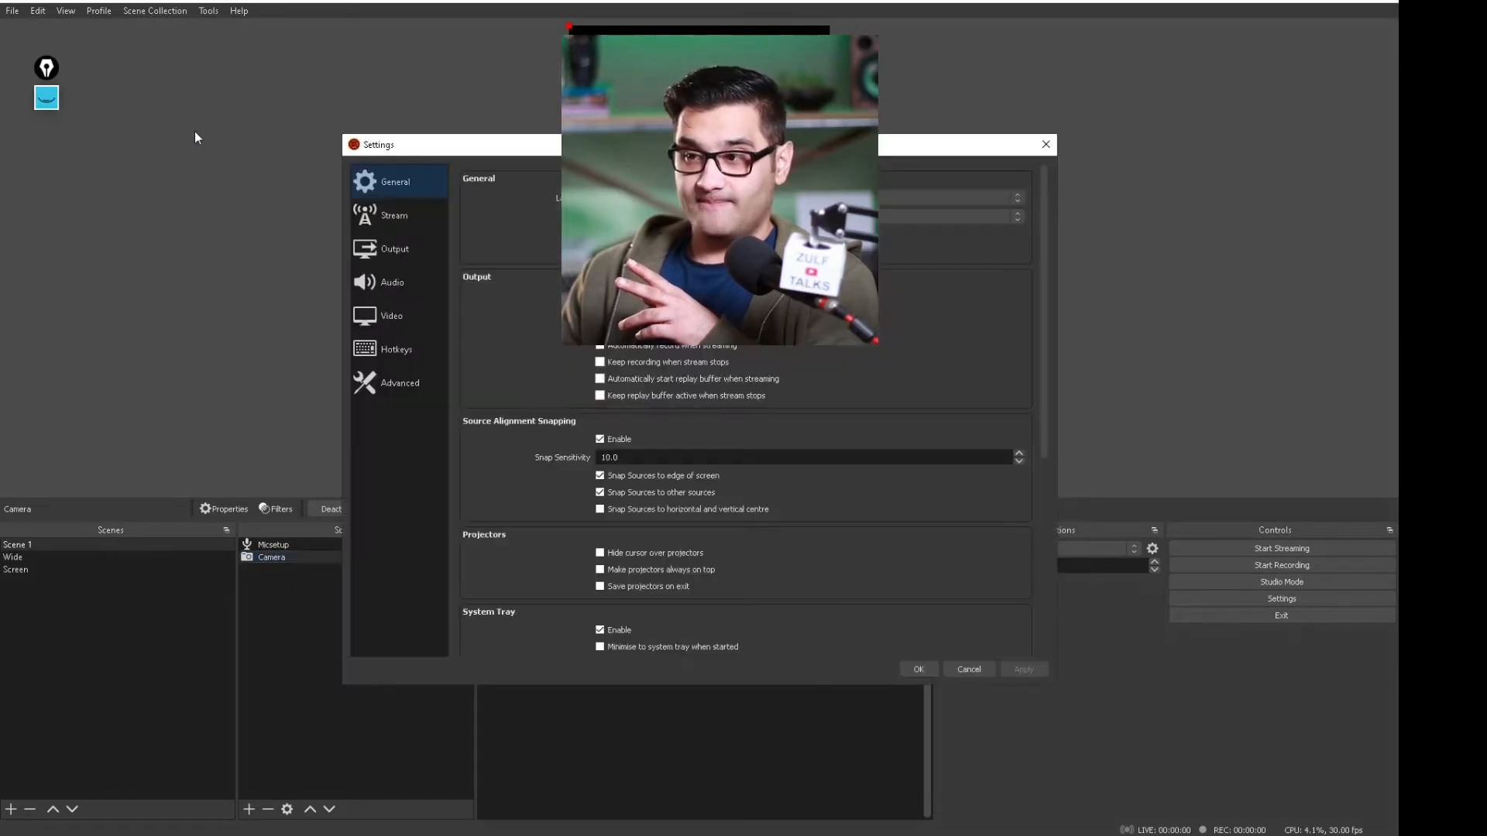
left_click_drag(721, 145, 735, 122)
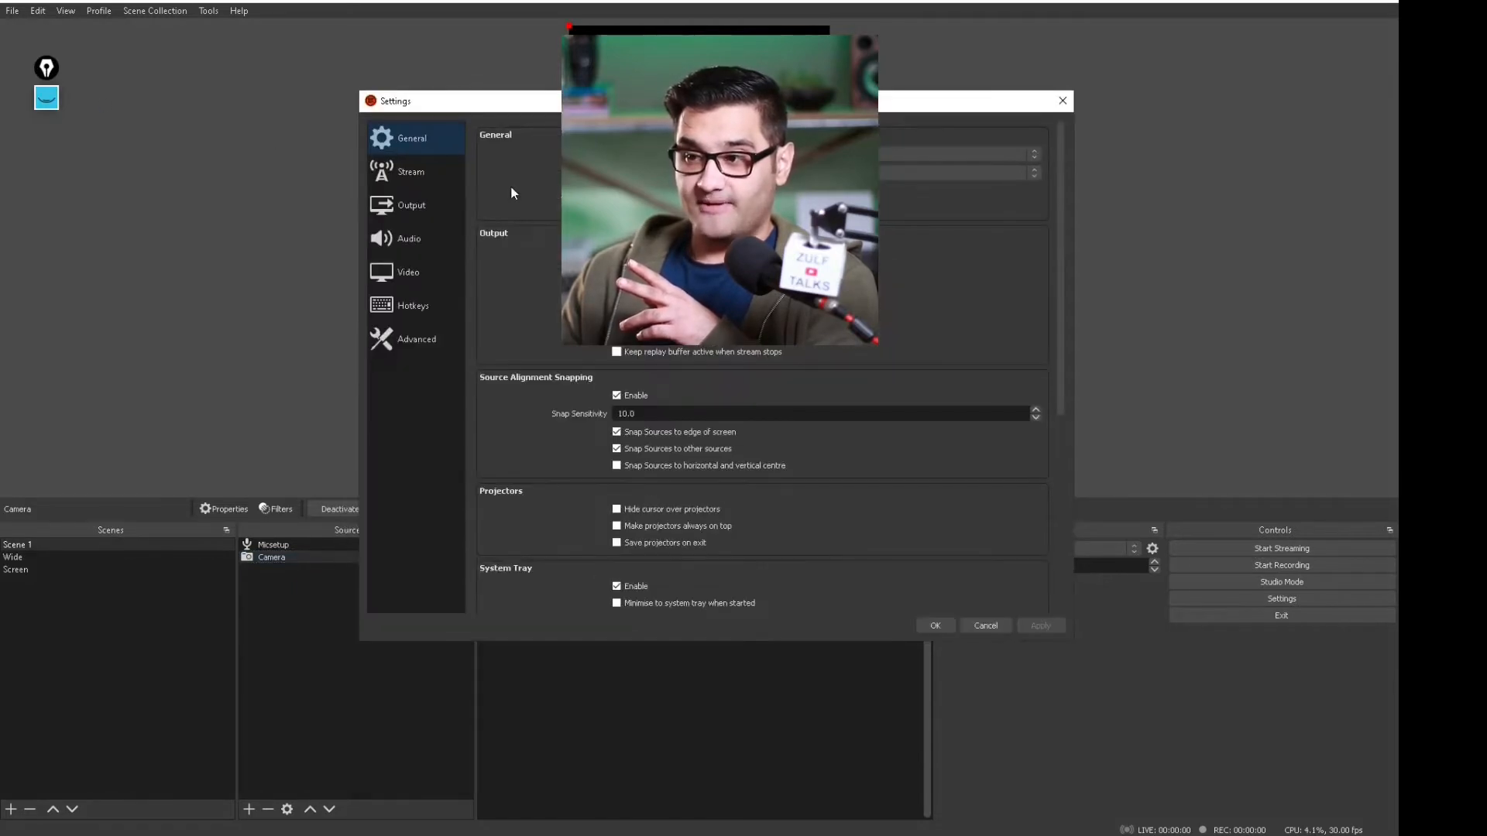
left_click(406, 172)
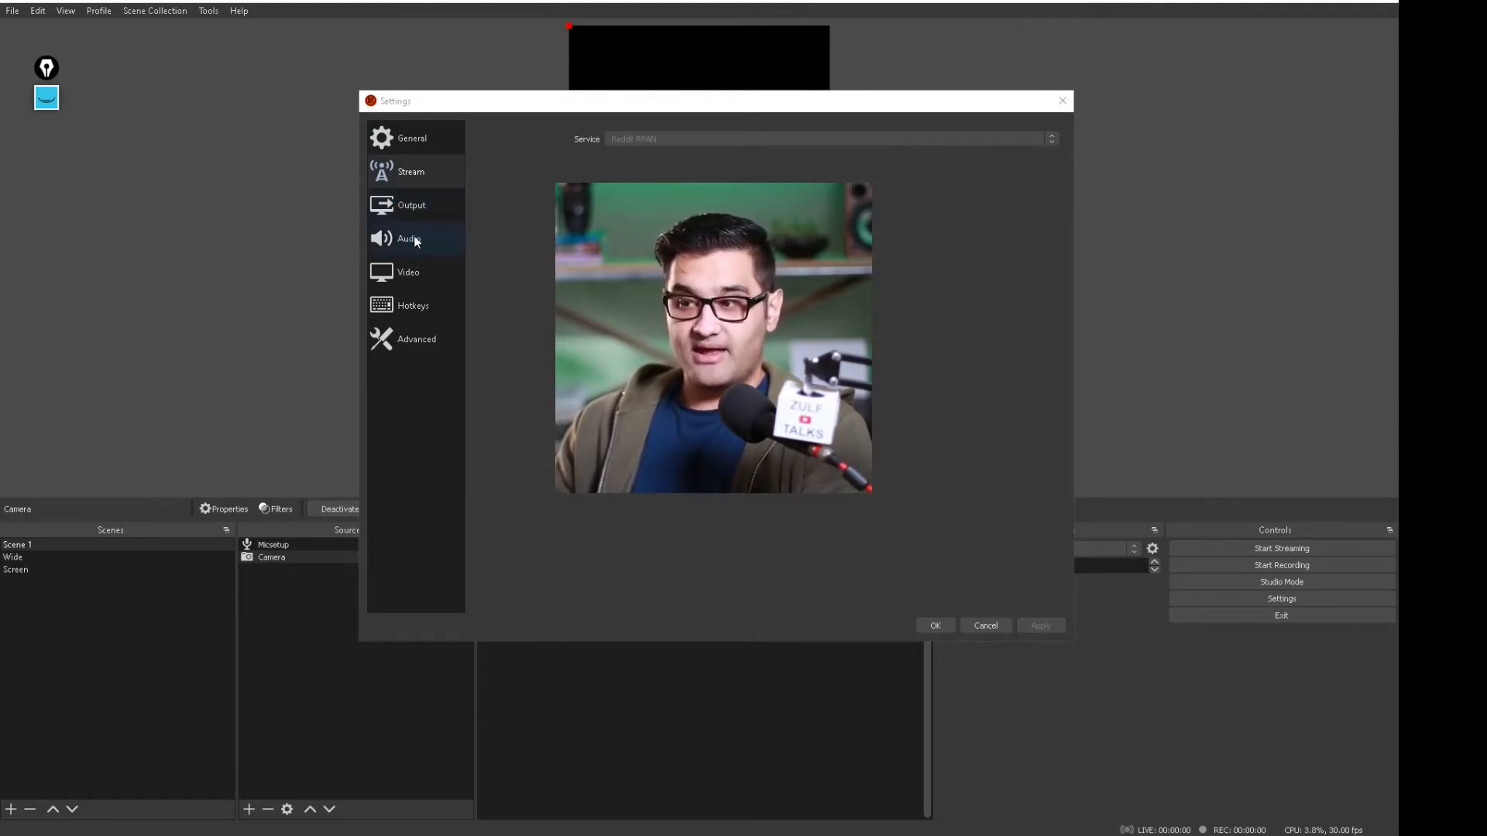
left_click(402, 206)
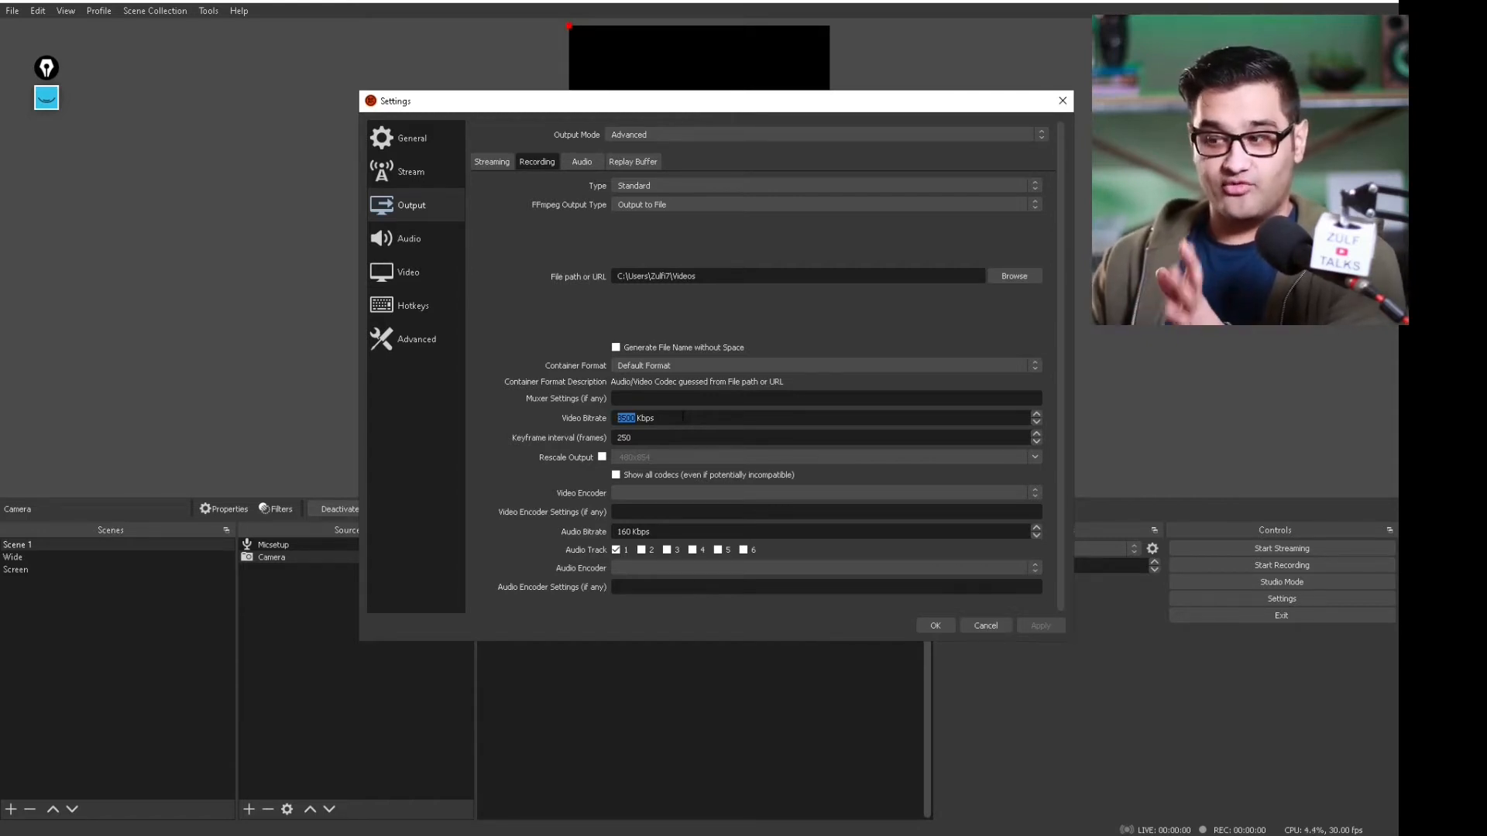
Examine the Track 1 audio bitrate choices, the replay buffer and the recording options in the Output settings
left_click(574, 167)
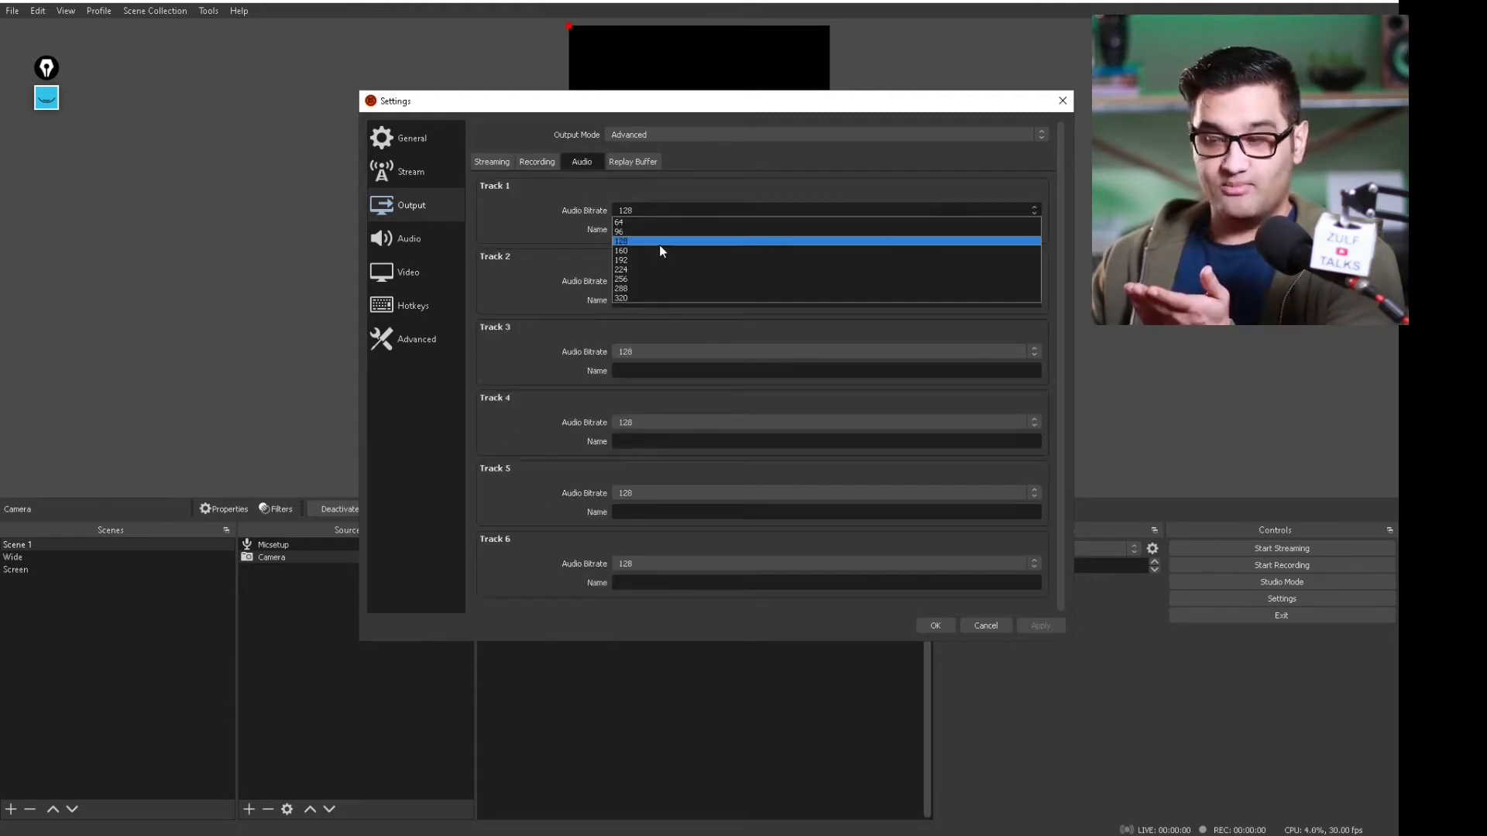
left_click(647, 208)
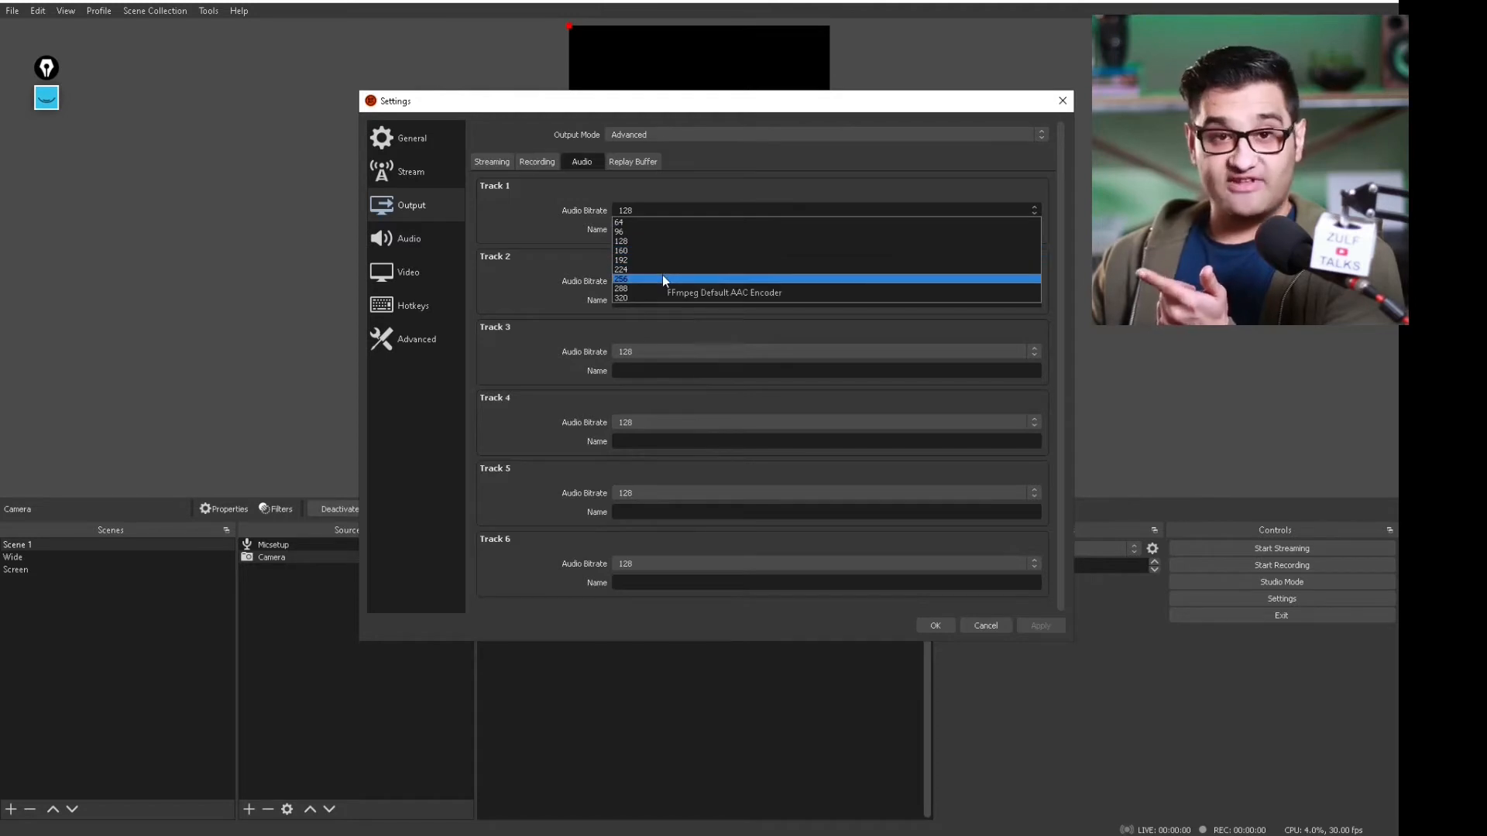
left_click(646, 173)
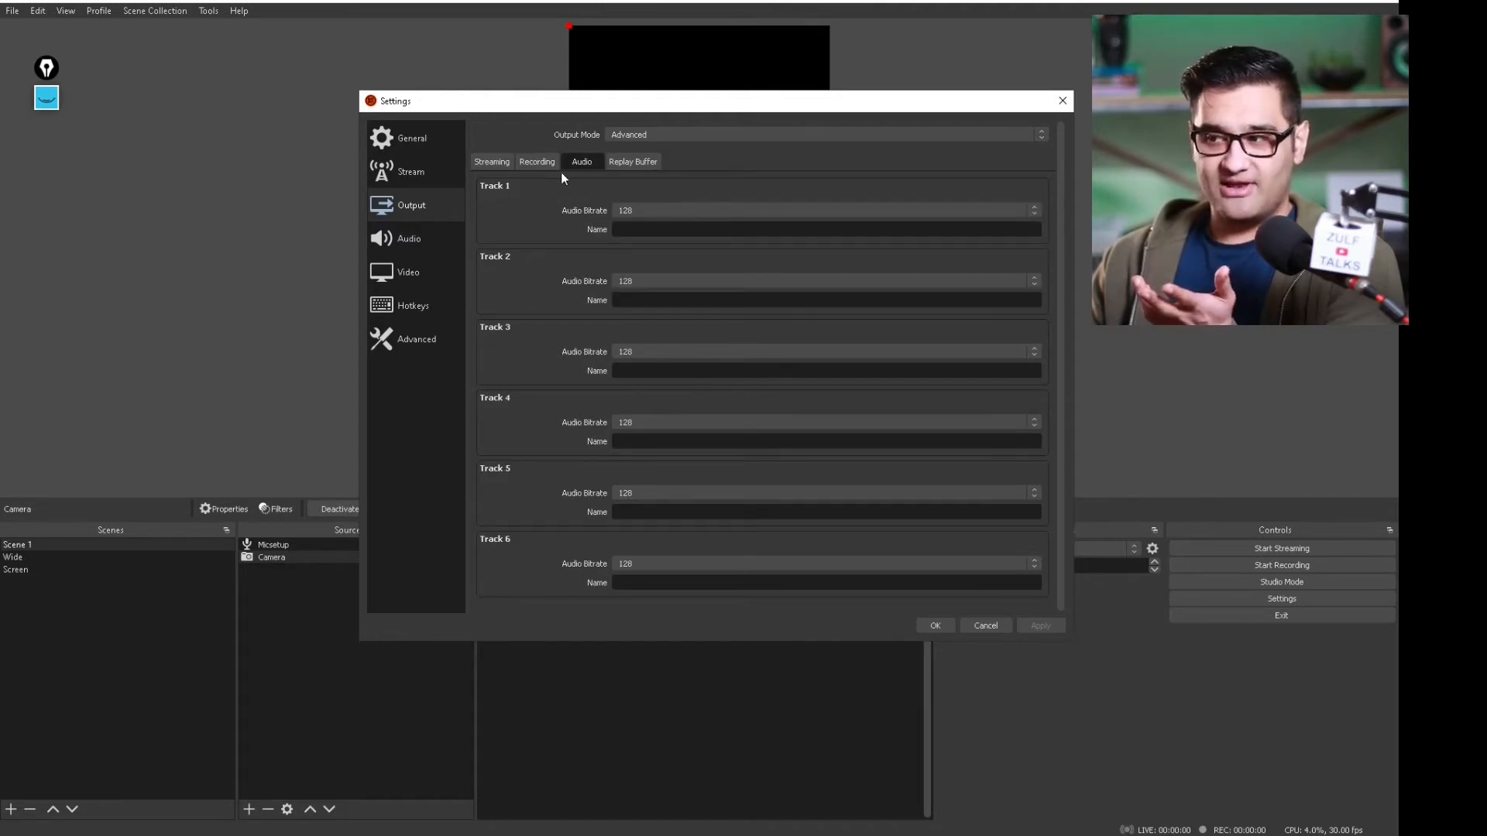
left_click(637, 162)
left_click(521, 165)
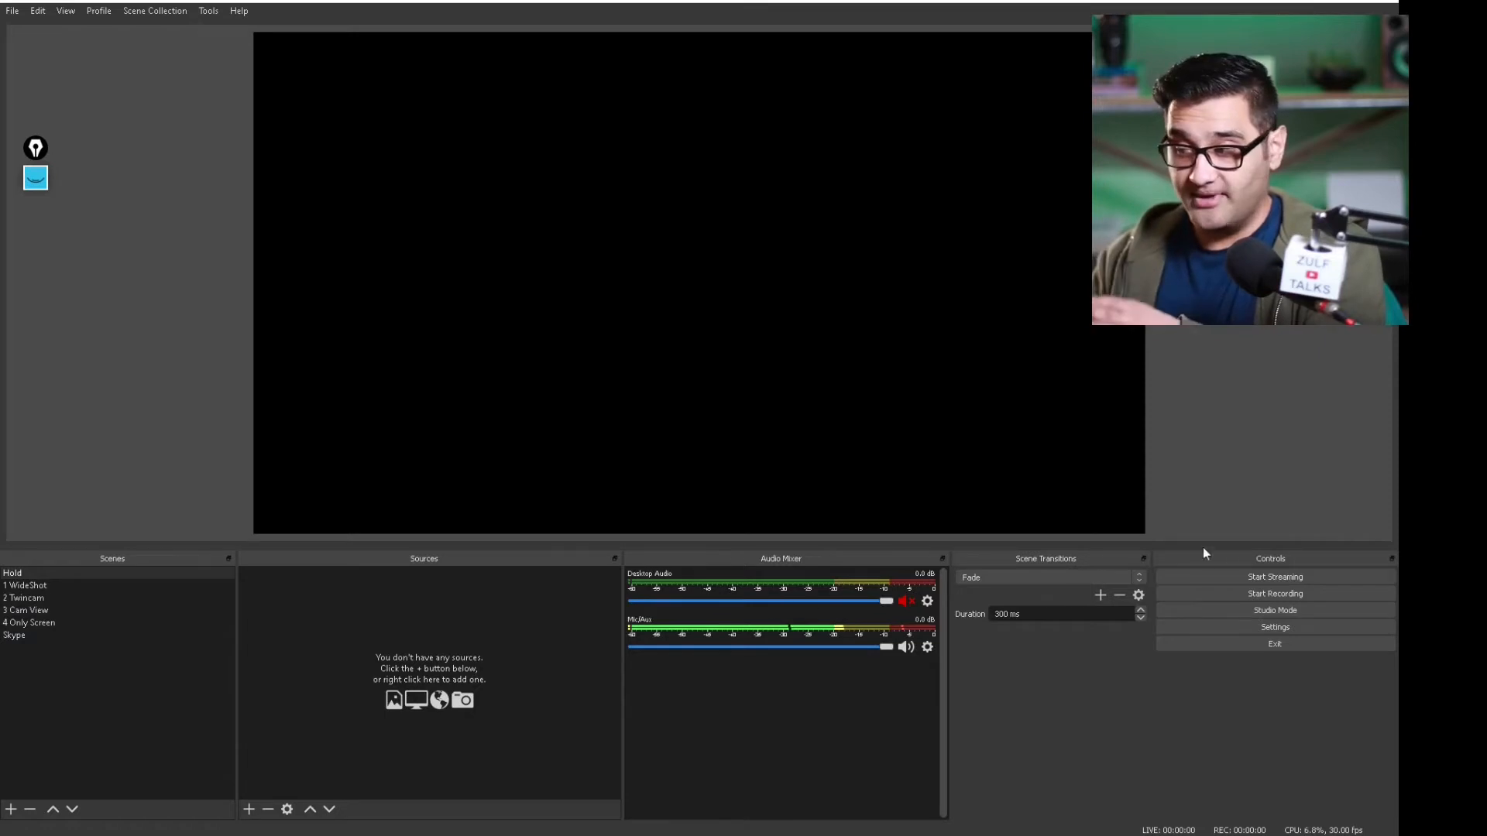
View the 1 WideShot scene and its HDMI Camcorder source
left_click(23, 587)
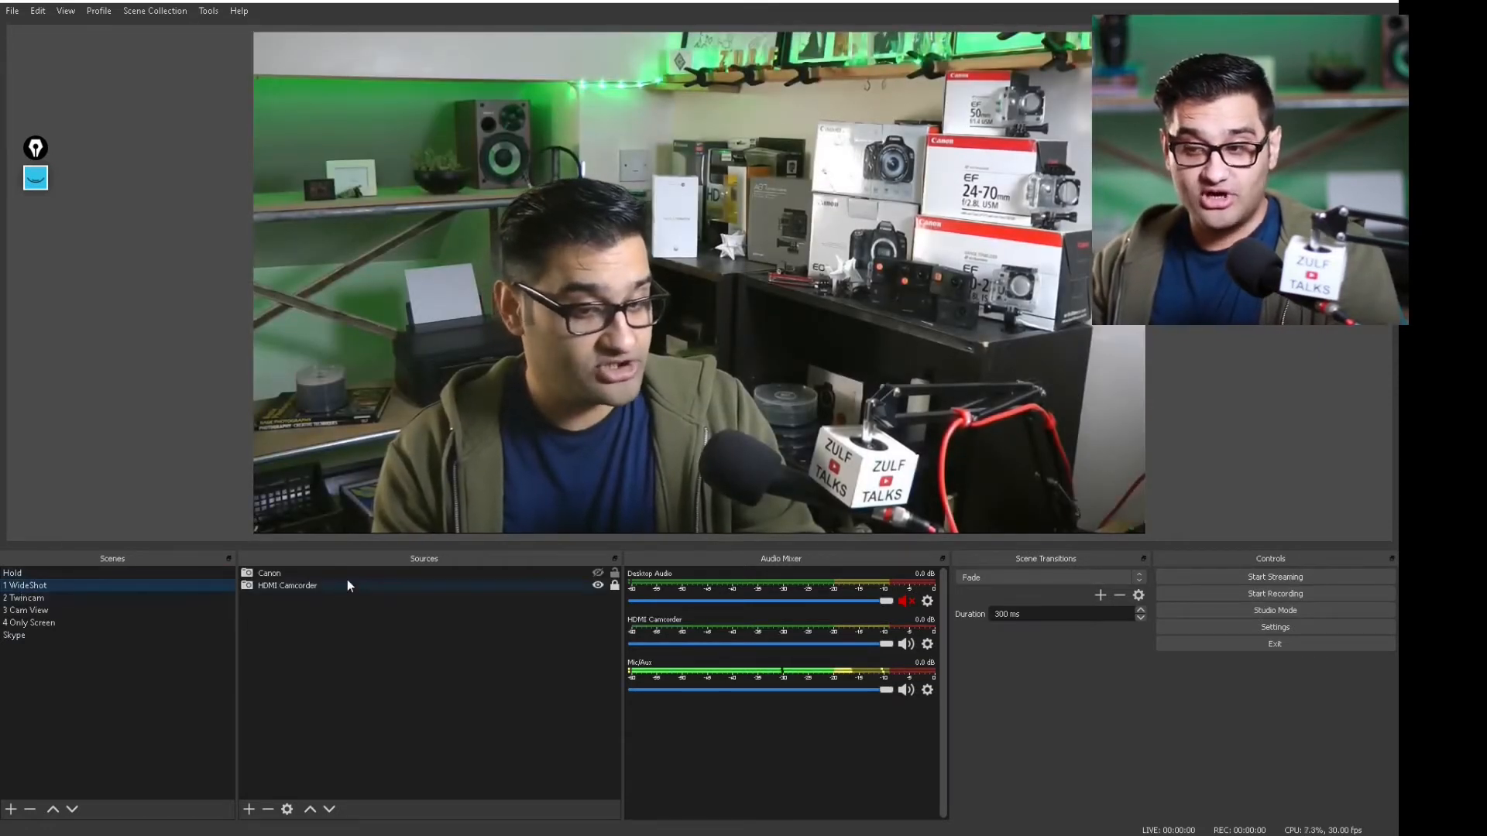
left_click(347, 586)
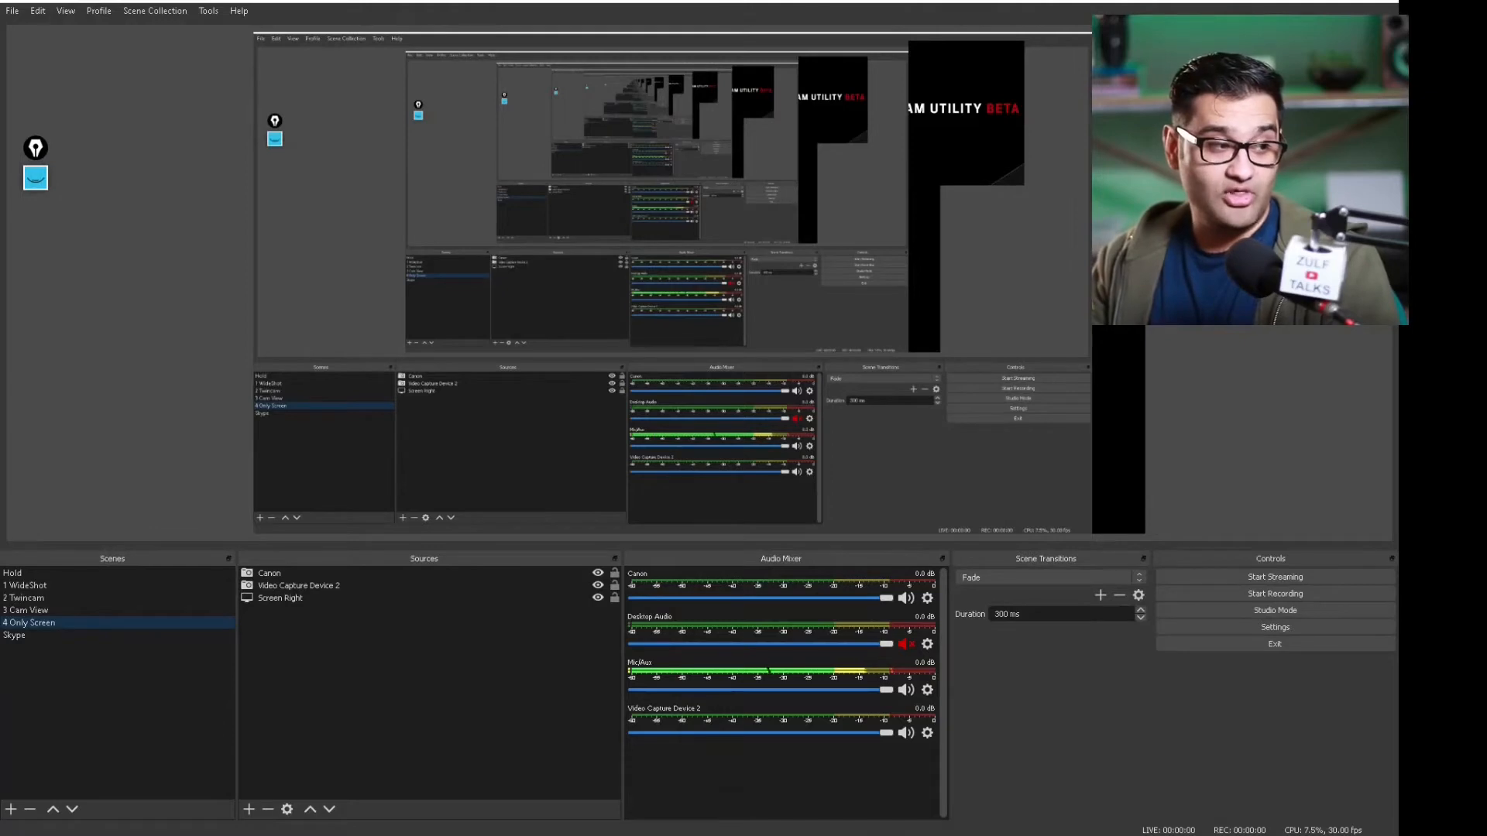
left_click(55, 586)
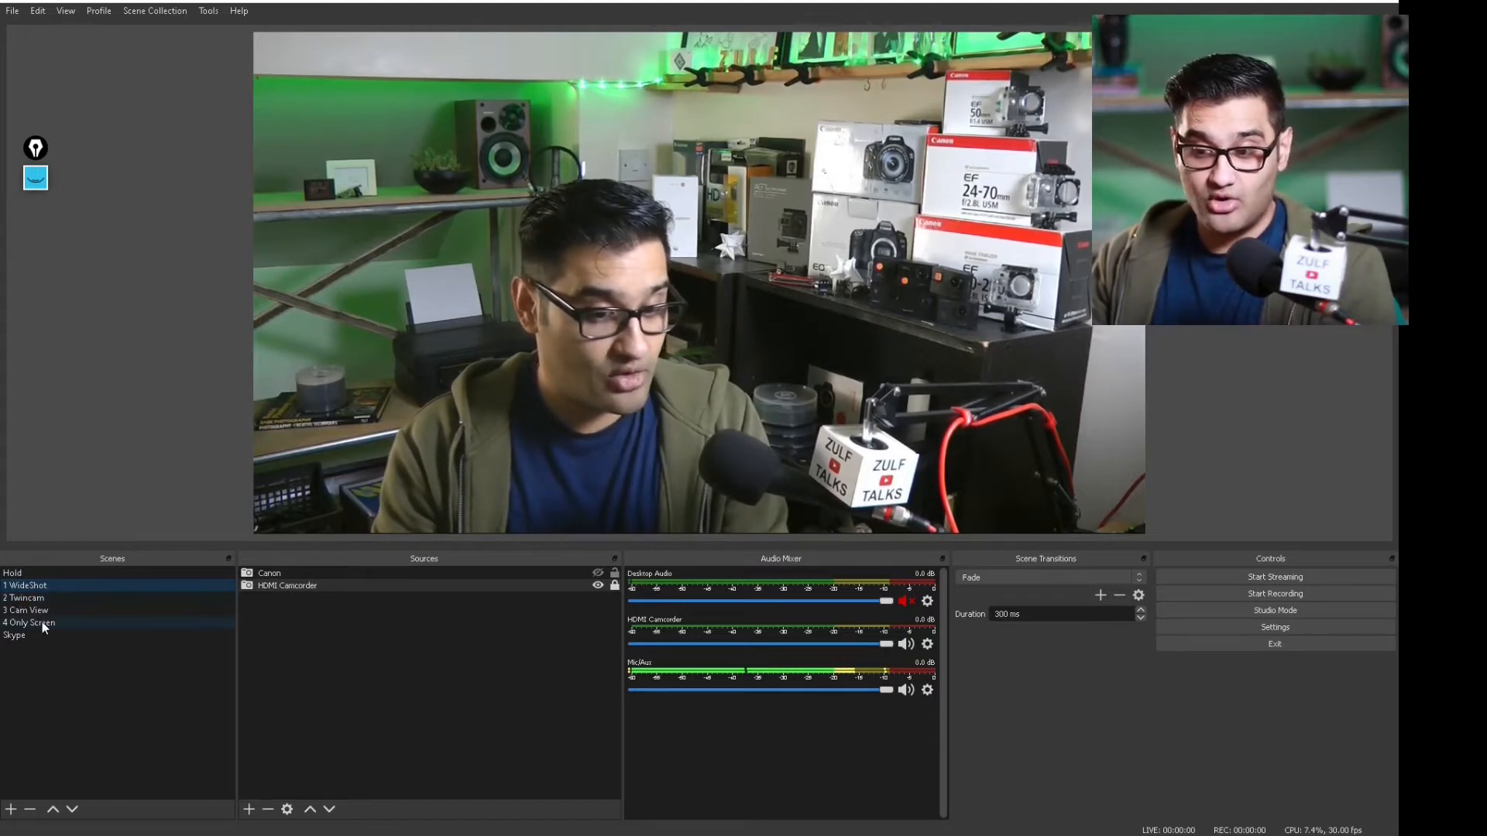
Compare the 2 Twincam scene with 1 WideShot and inspect Twincam's Canon and HDMI Camcorder sources in the preview
left_click(42, 598)
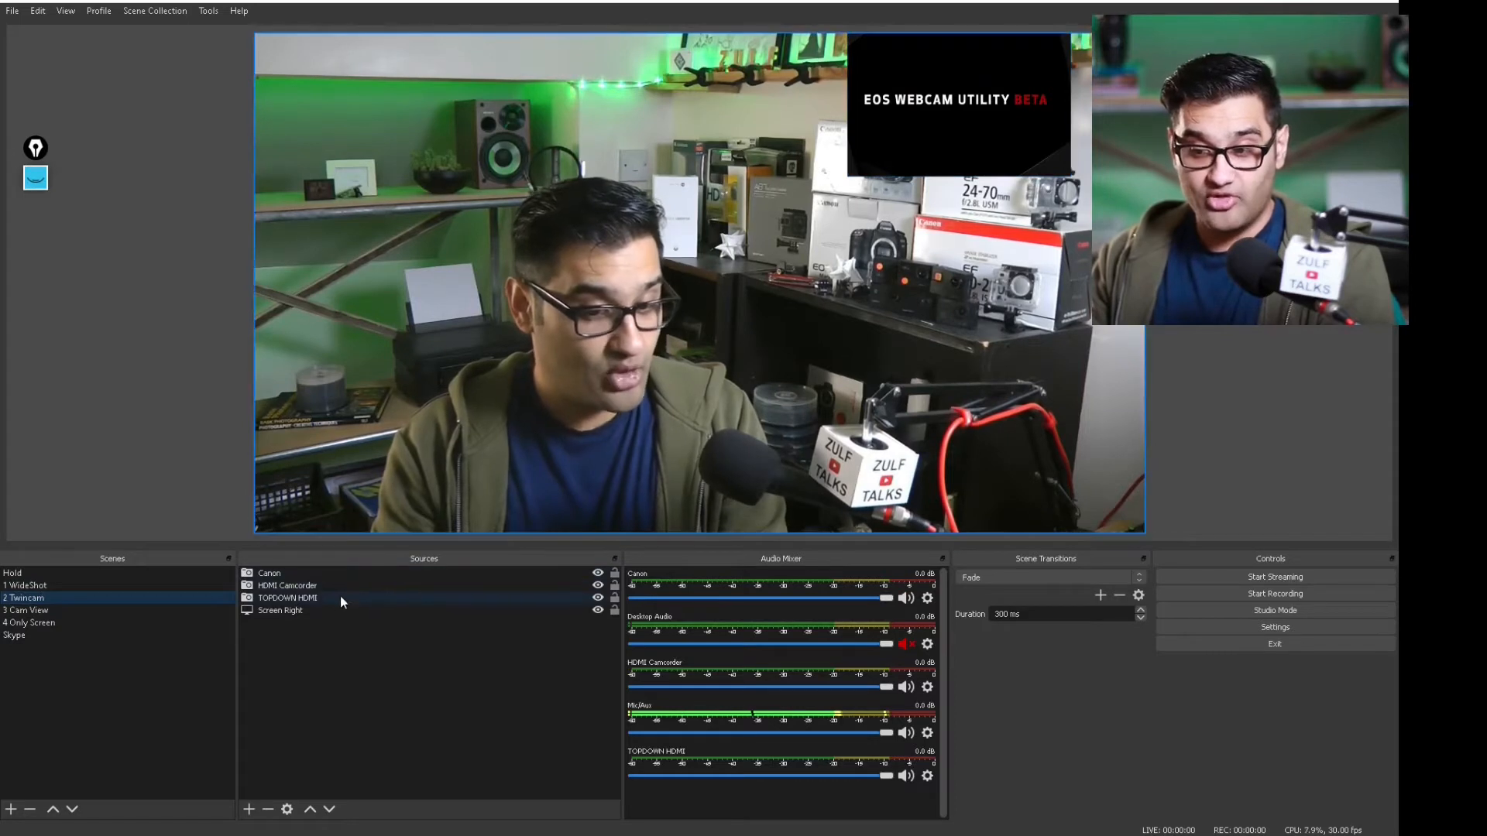
left_click(78, 585)
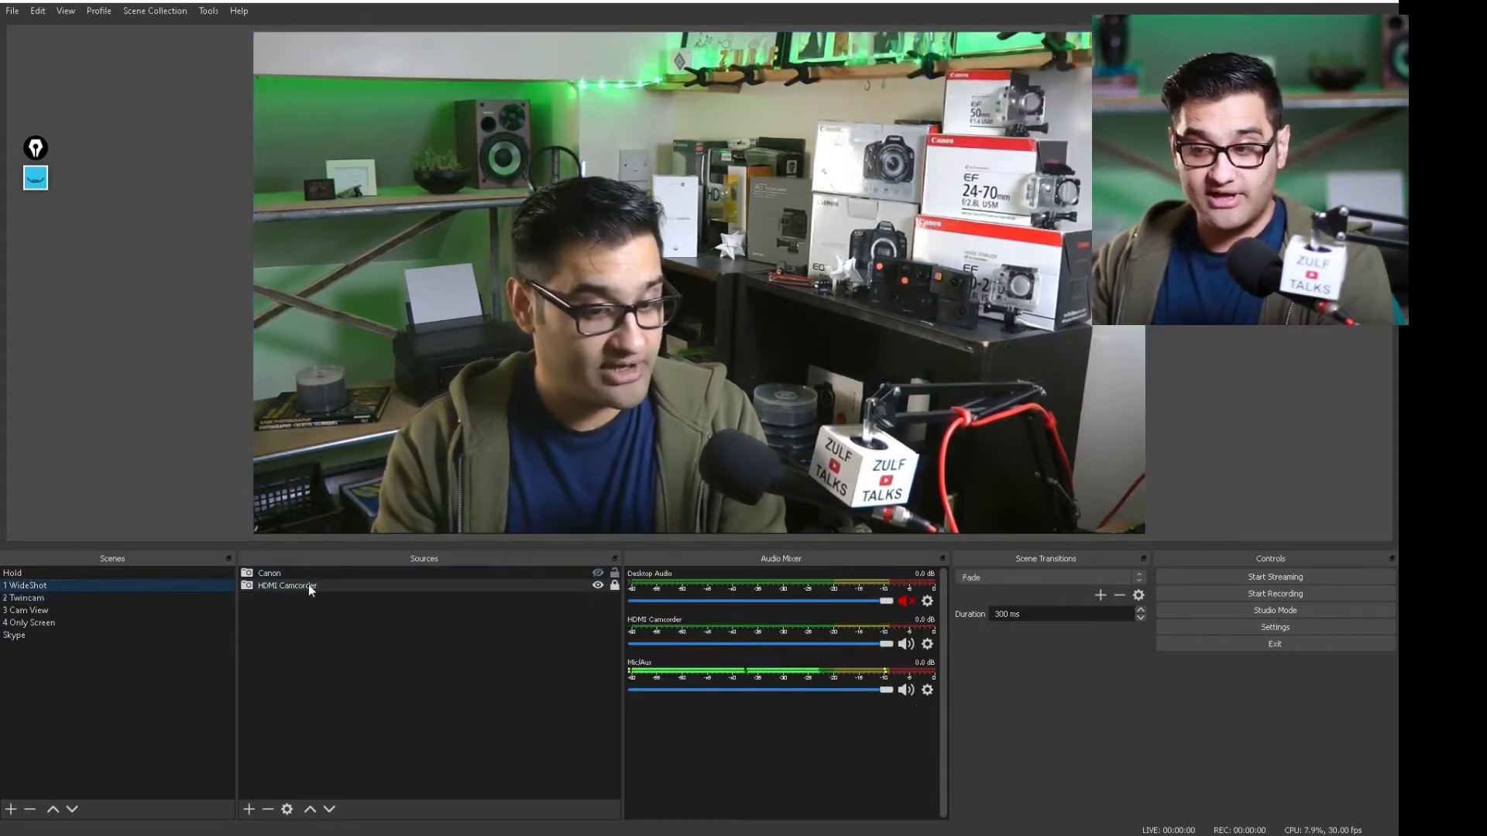
left_click(73, 598)
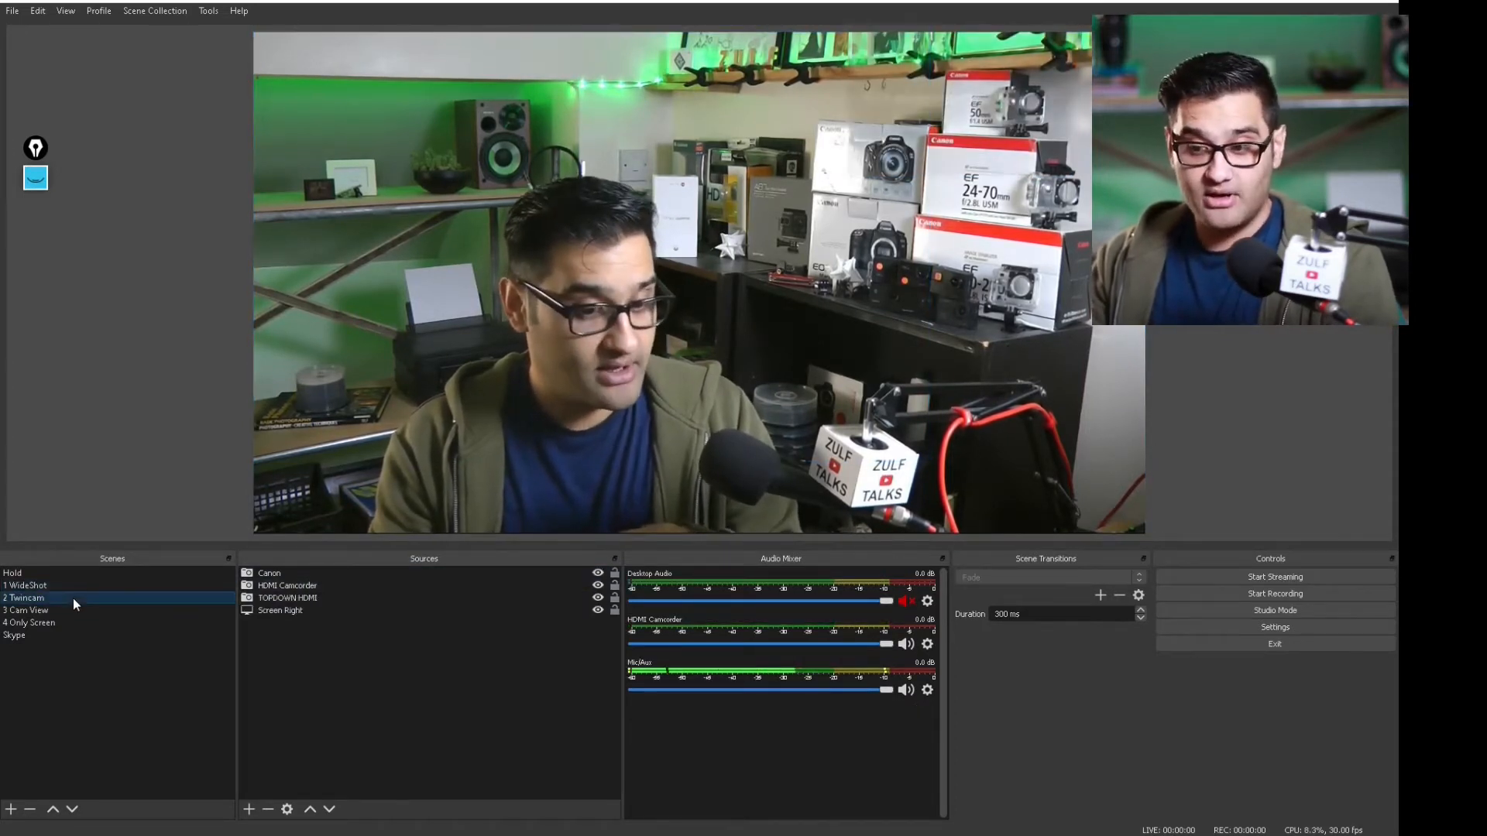
left_click(311, 575)
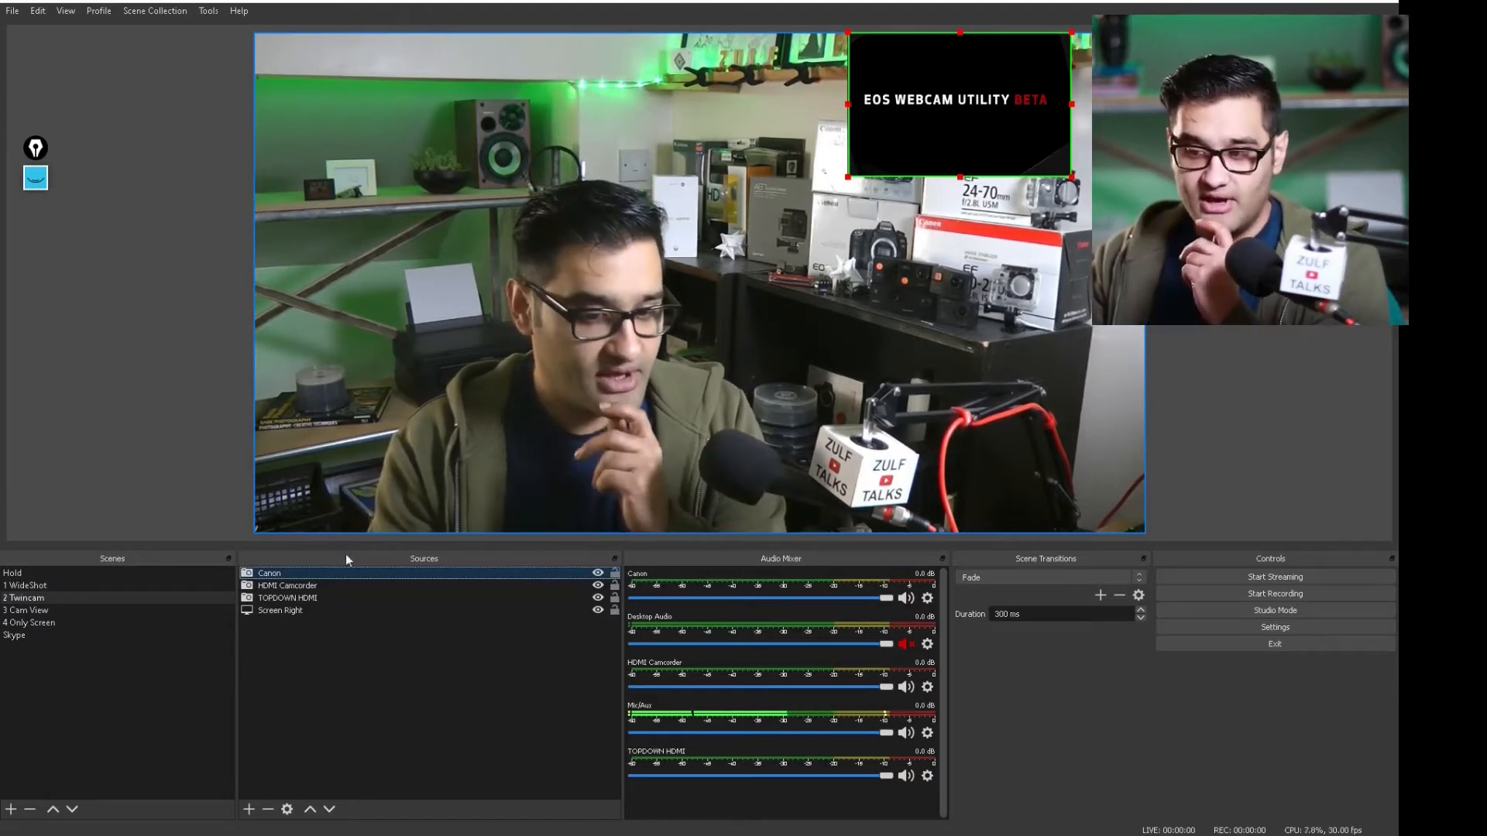
left_click(334, 585)
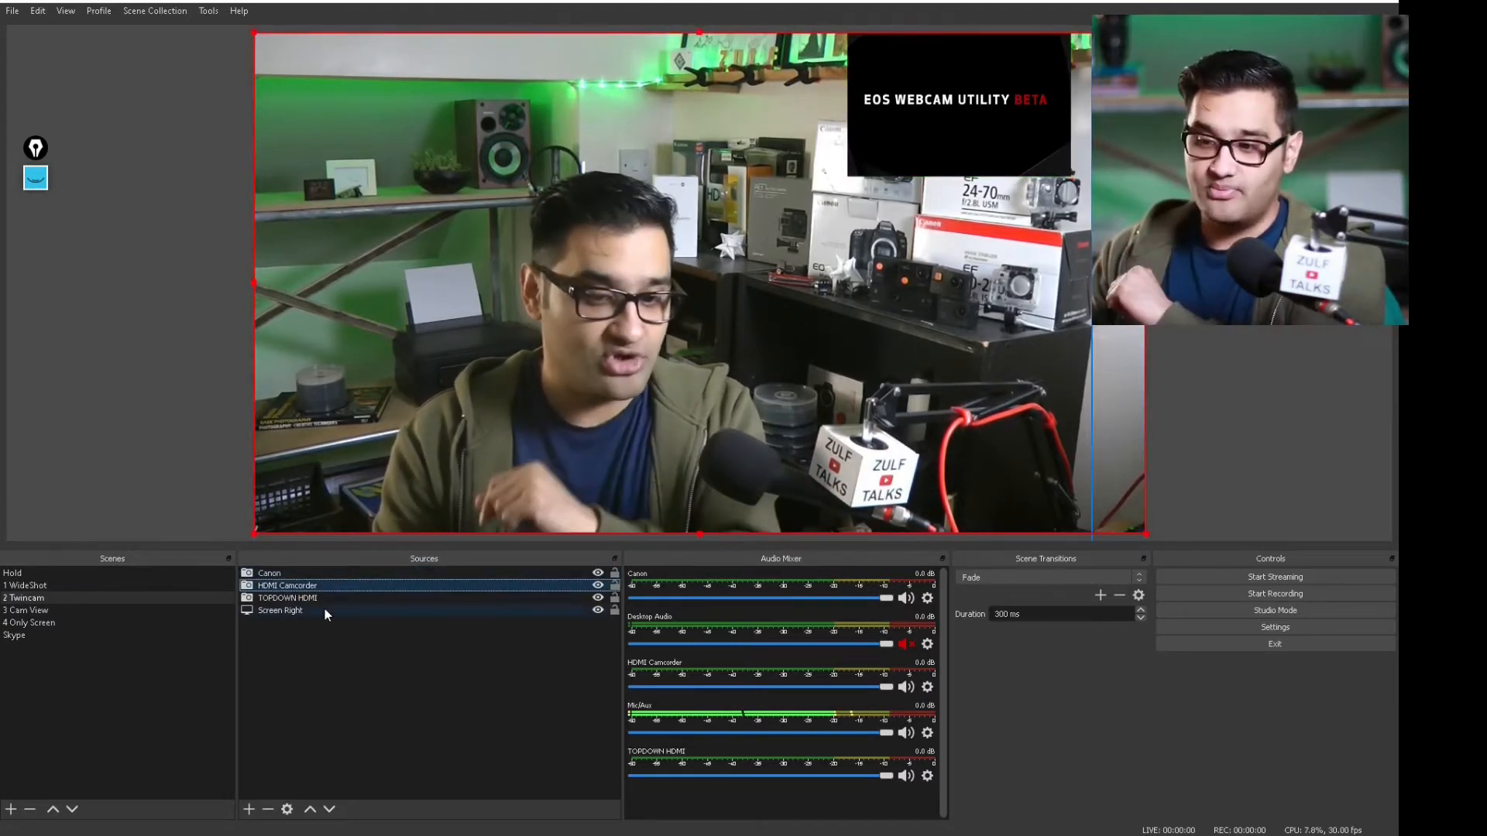
Select Twincam's TOPDOWN HDMI source and compare the WideShot, Twincam, 3 Cam View and Only Screen scene layouts
left_click(326, 598)
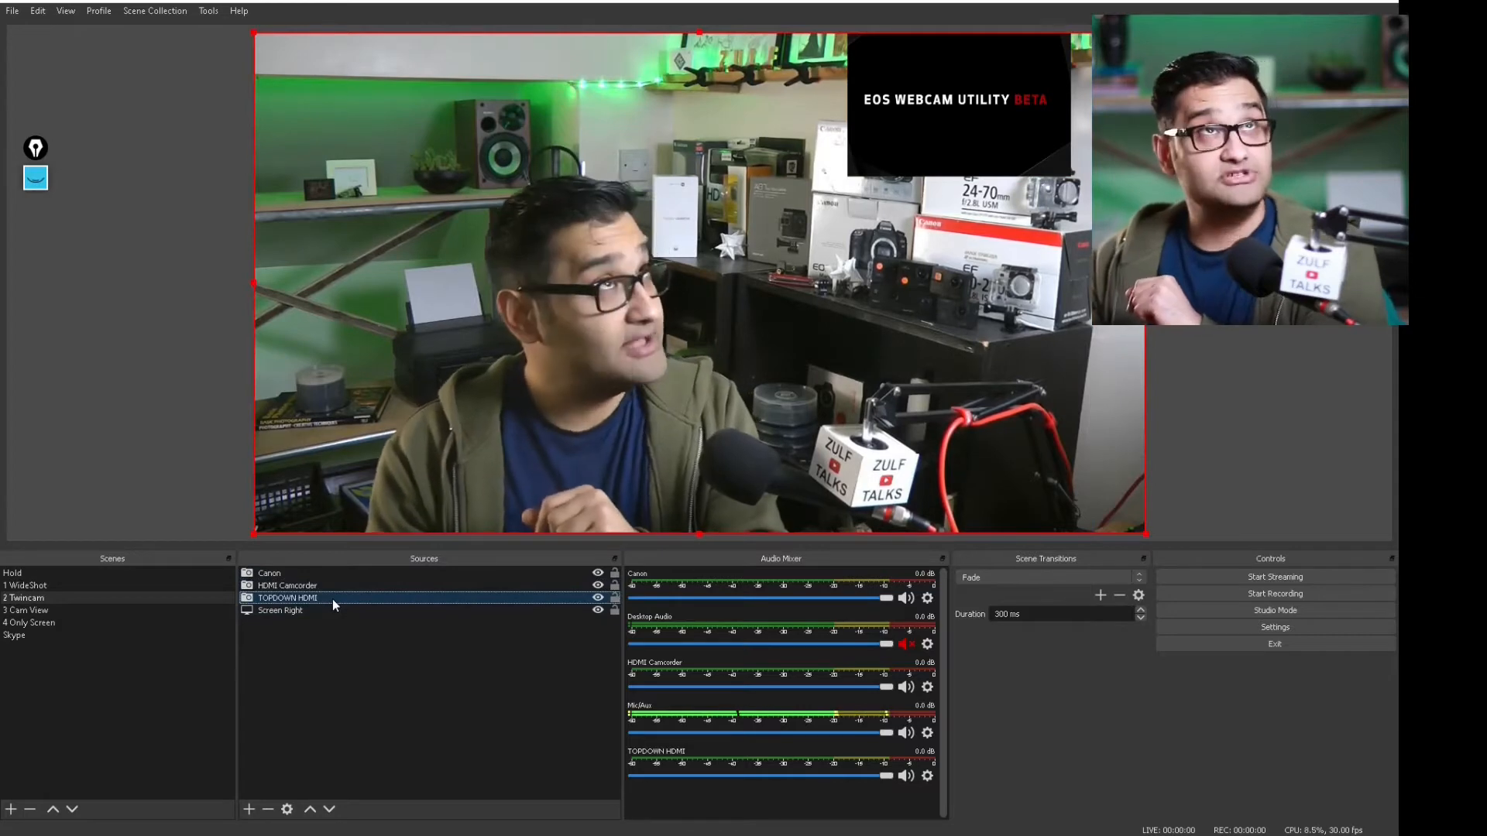
left_click(62, 624)
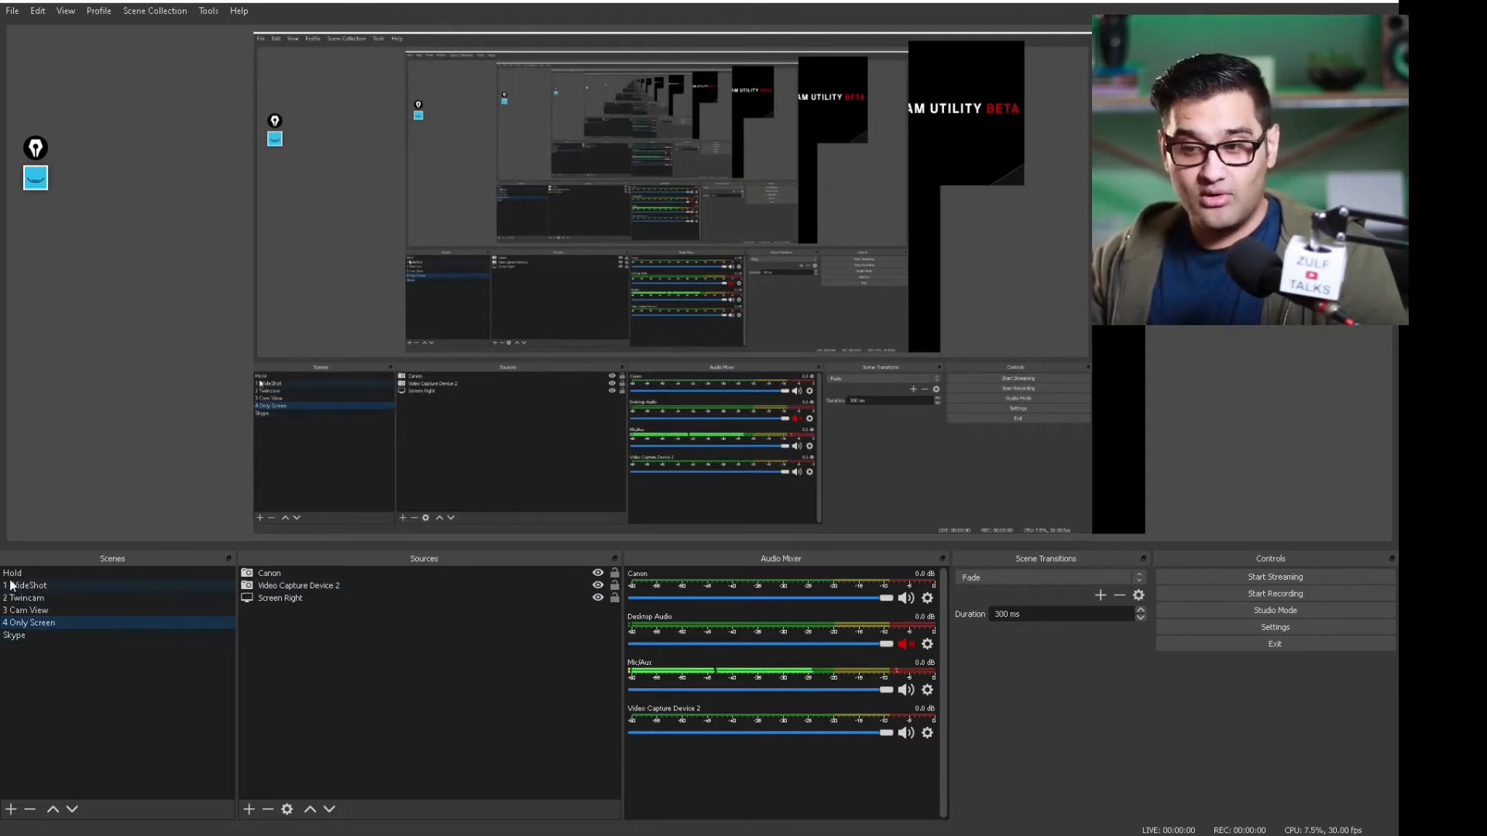
left_click(36, 587)
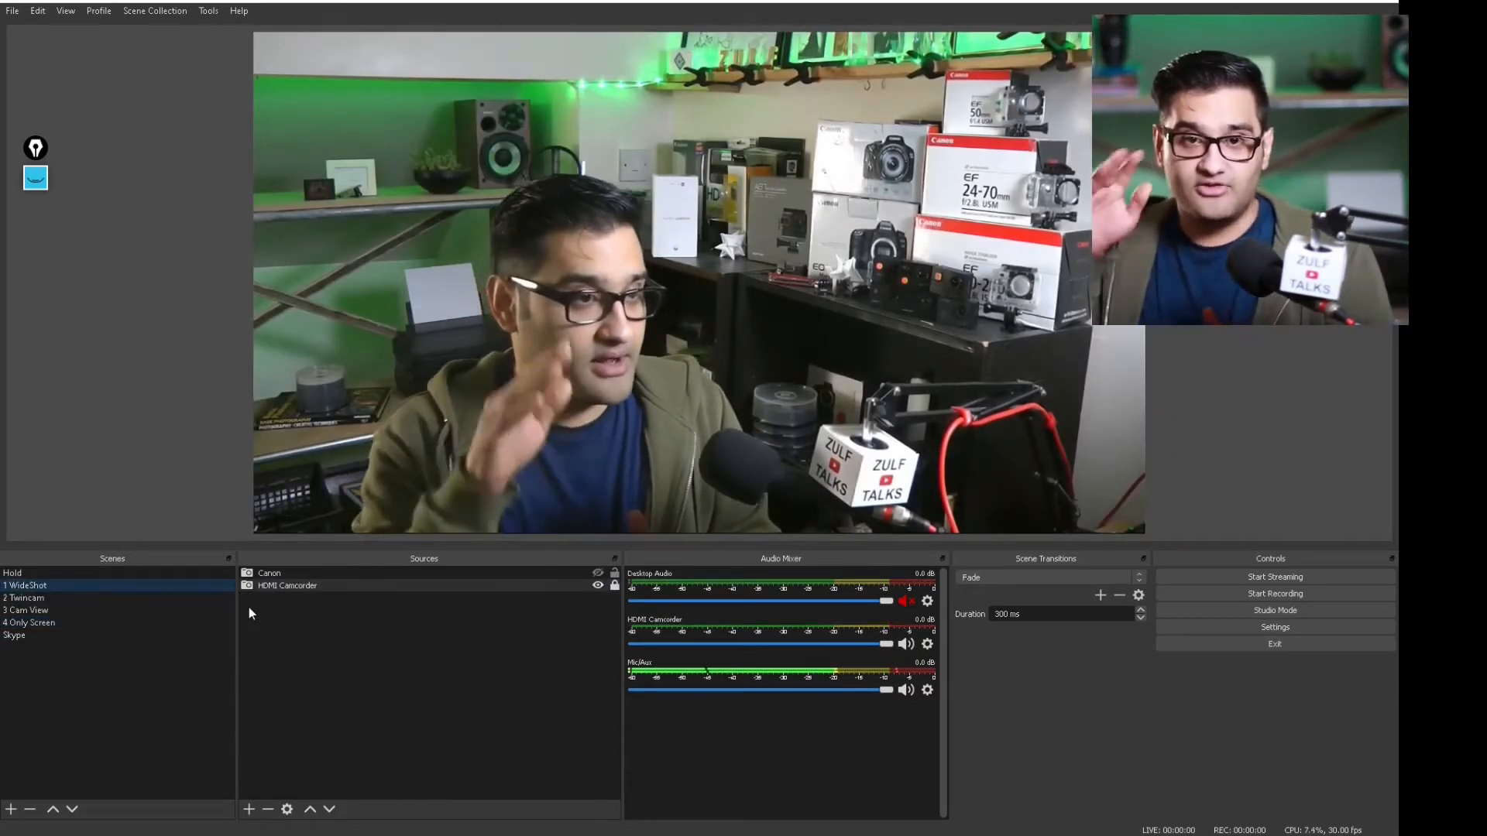
left_click(93, 599)
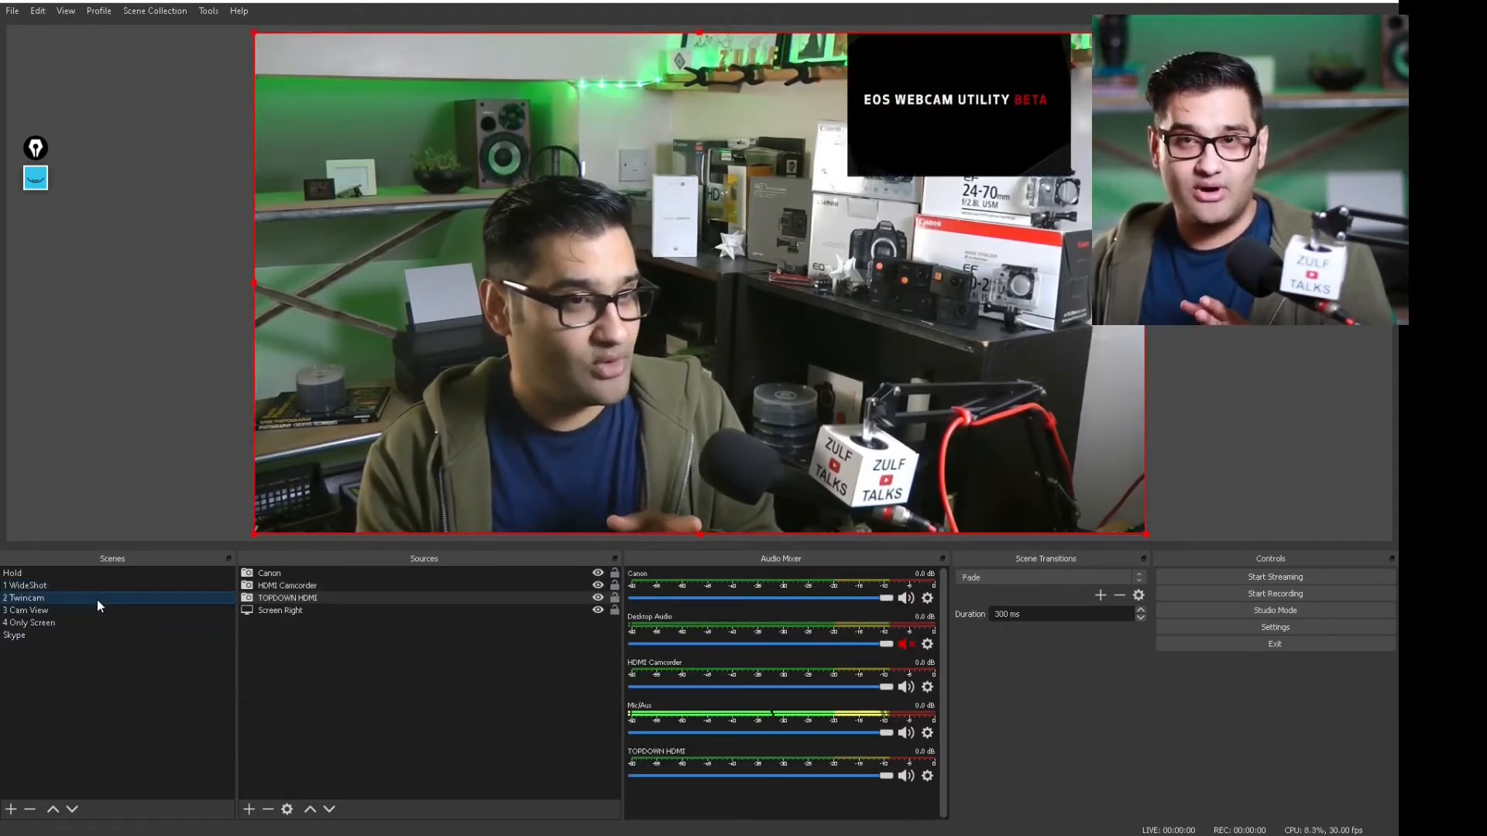
left_click(90, 616)
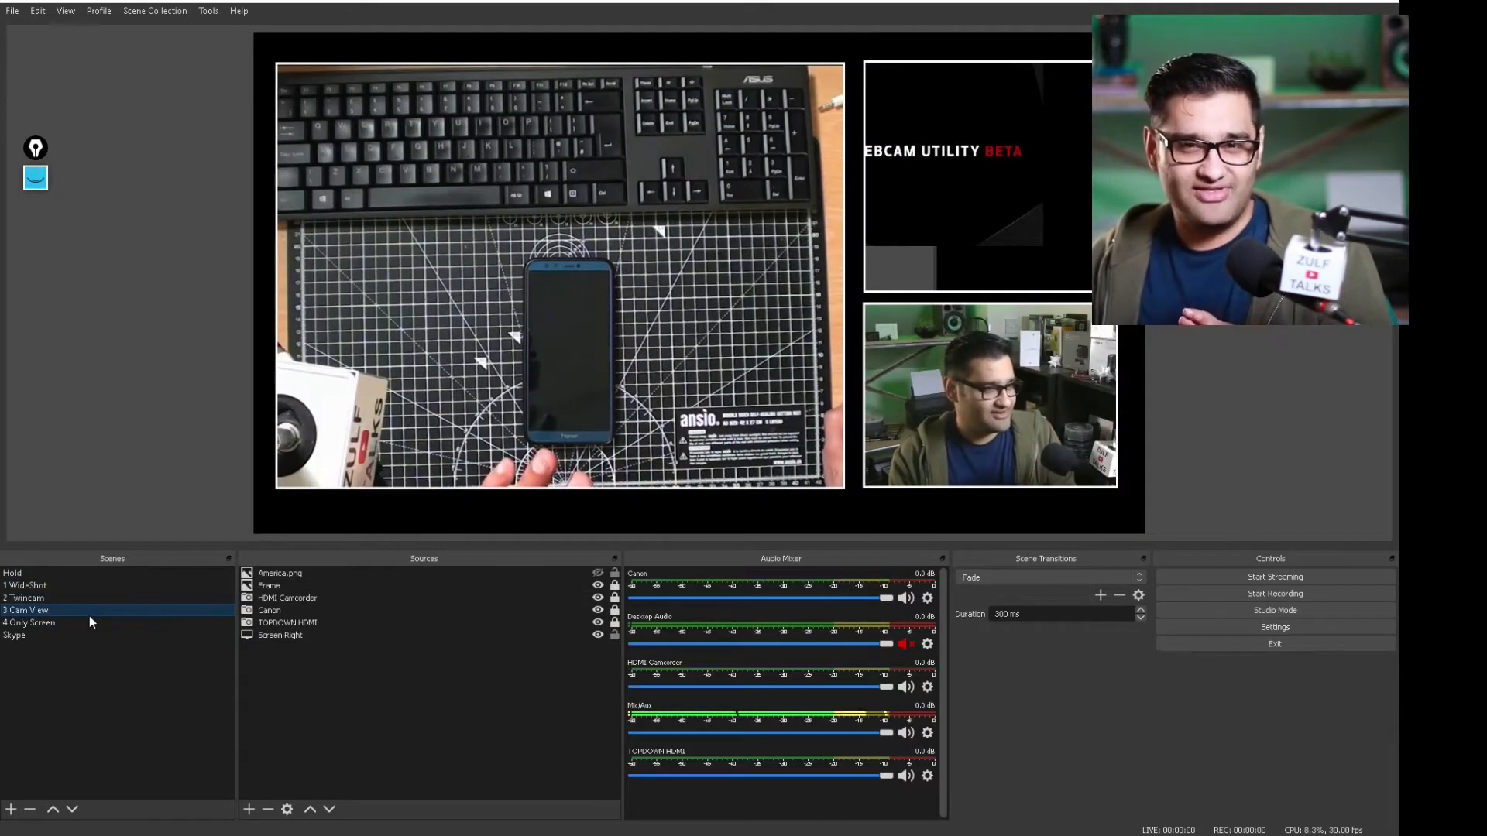
left_click(45, 626)
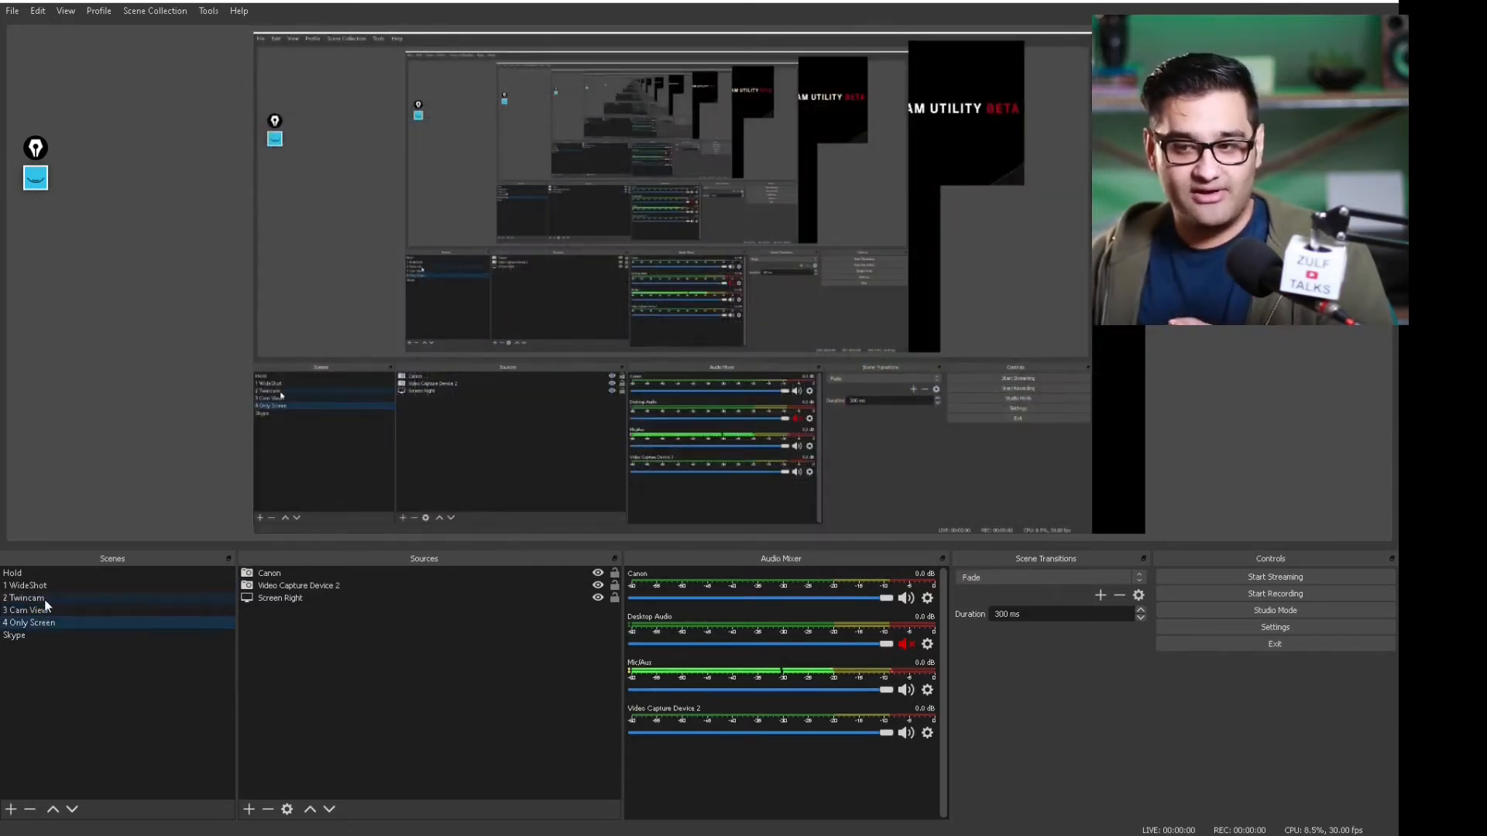
left_click(44, 597)
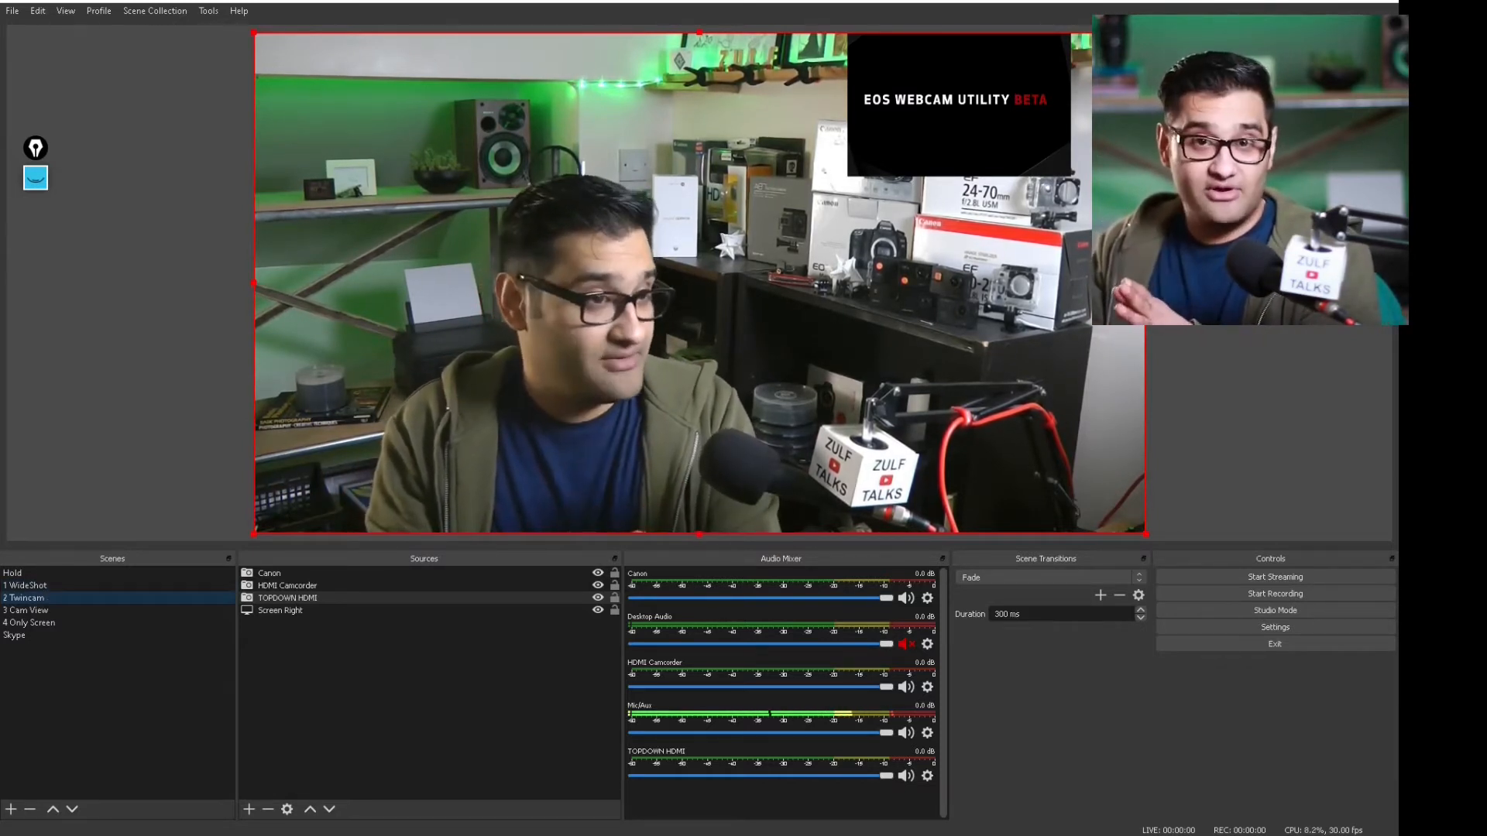
Add a Chroma Key filter to the 5 MINUTE TIMER source in the 4 Only Screen scene and place the timer below the webcam picture
left_click(29, 623)
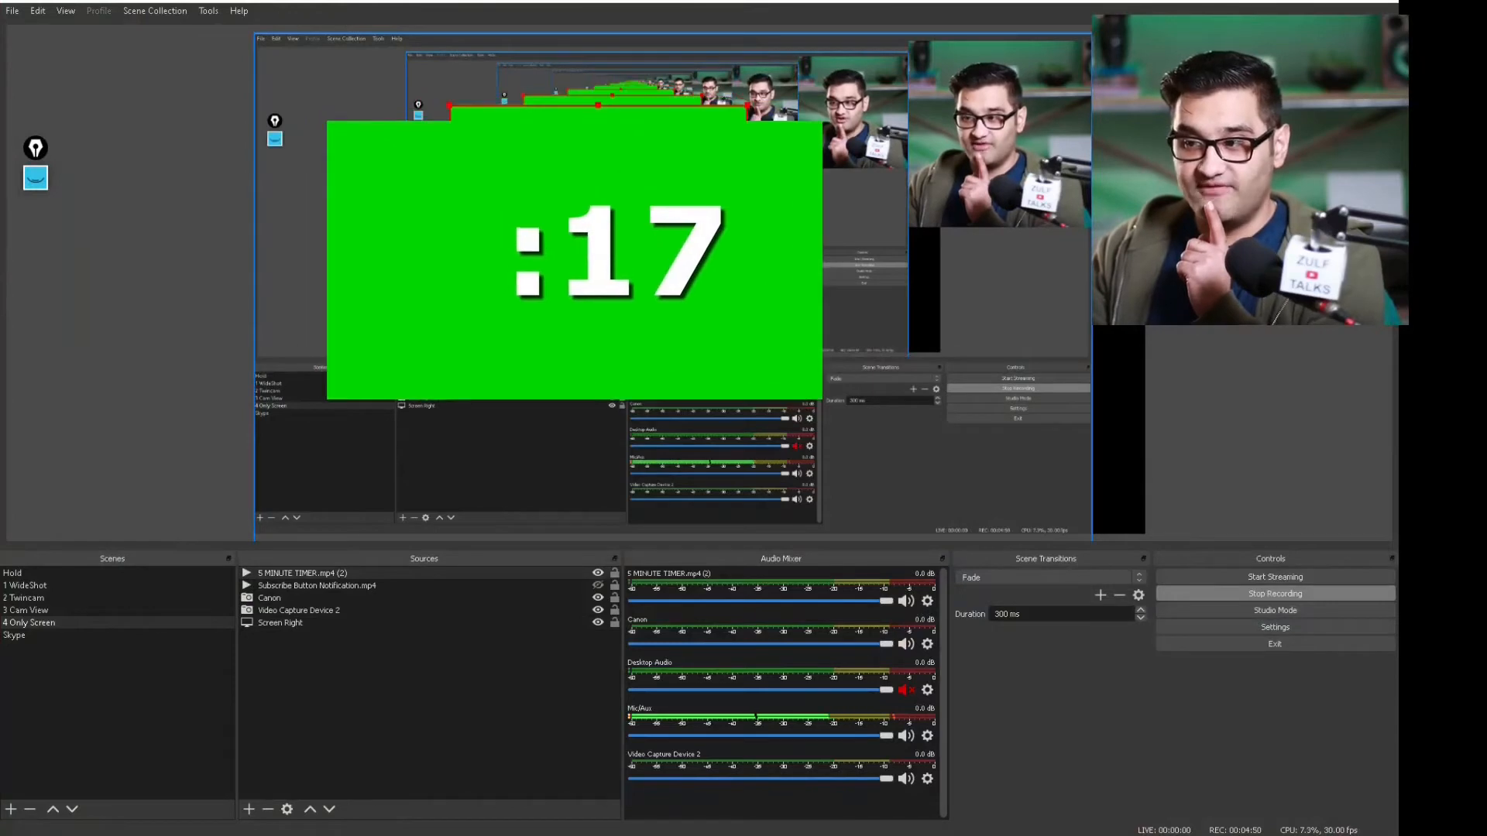
right_click(328, 575)
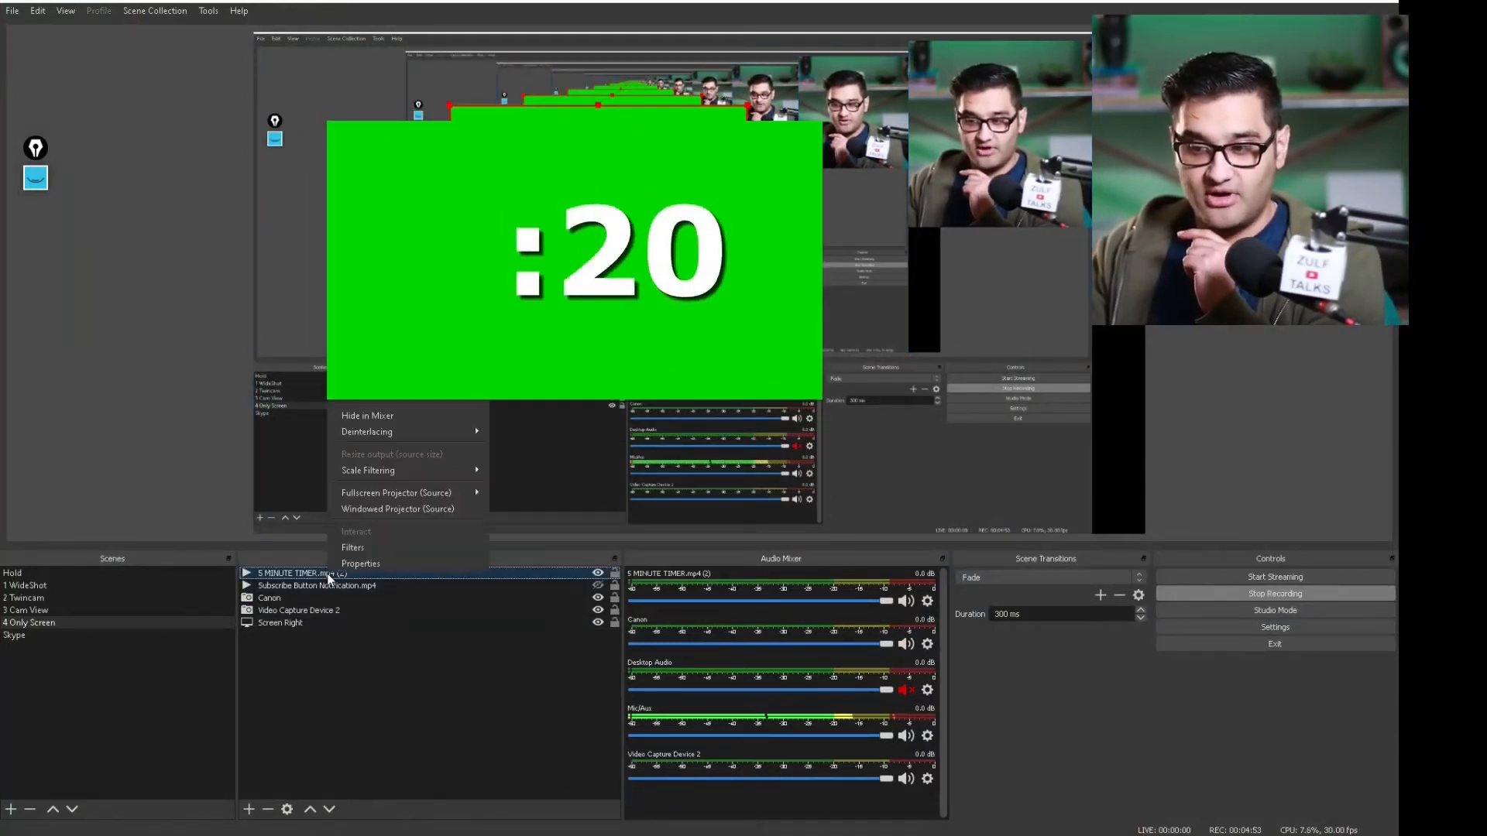
left_click(364, 548)
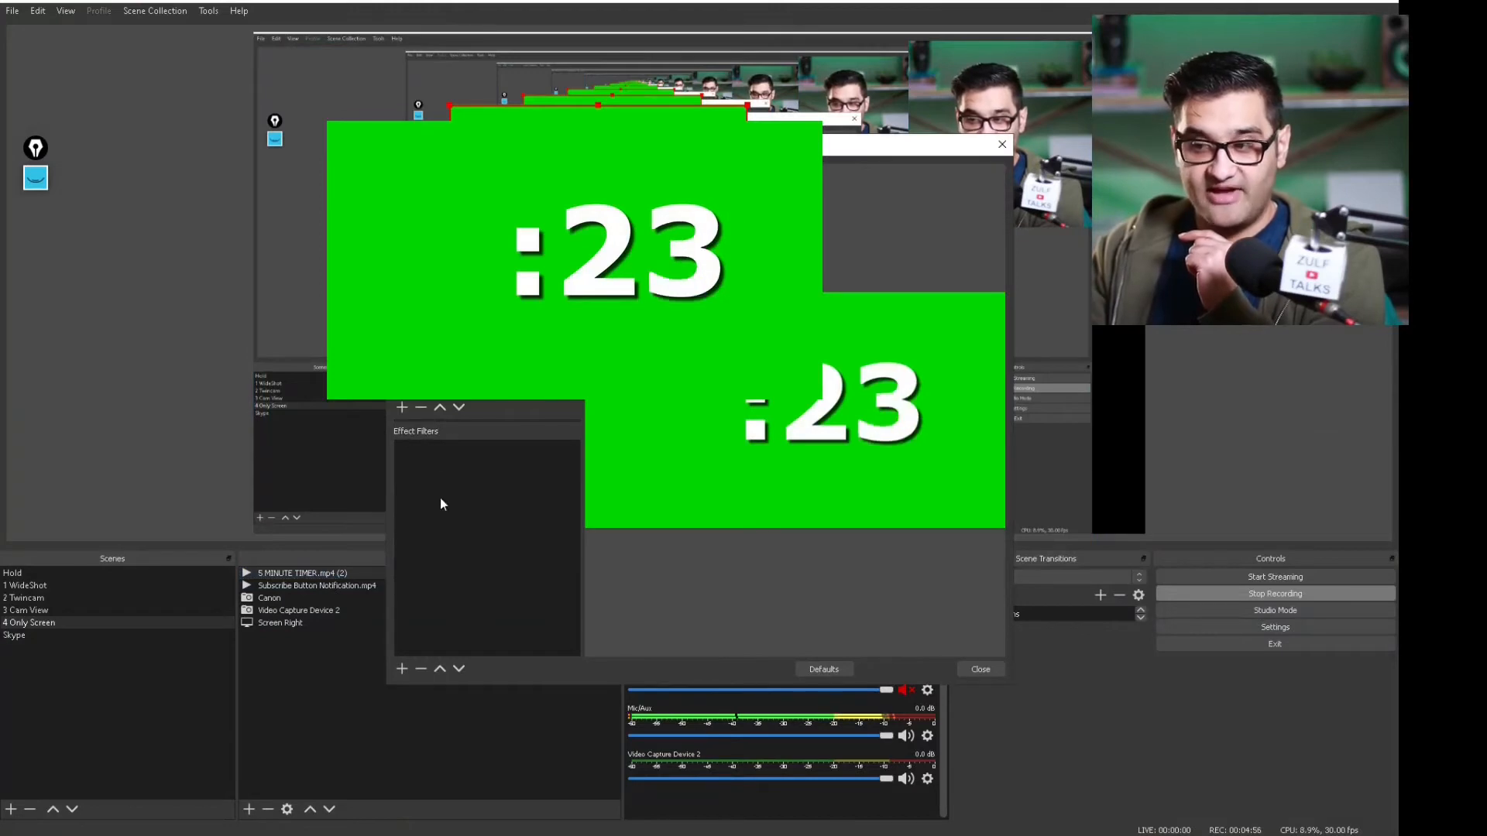
left_click(402, 667)
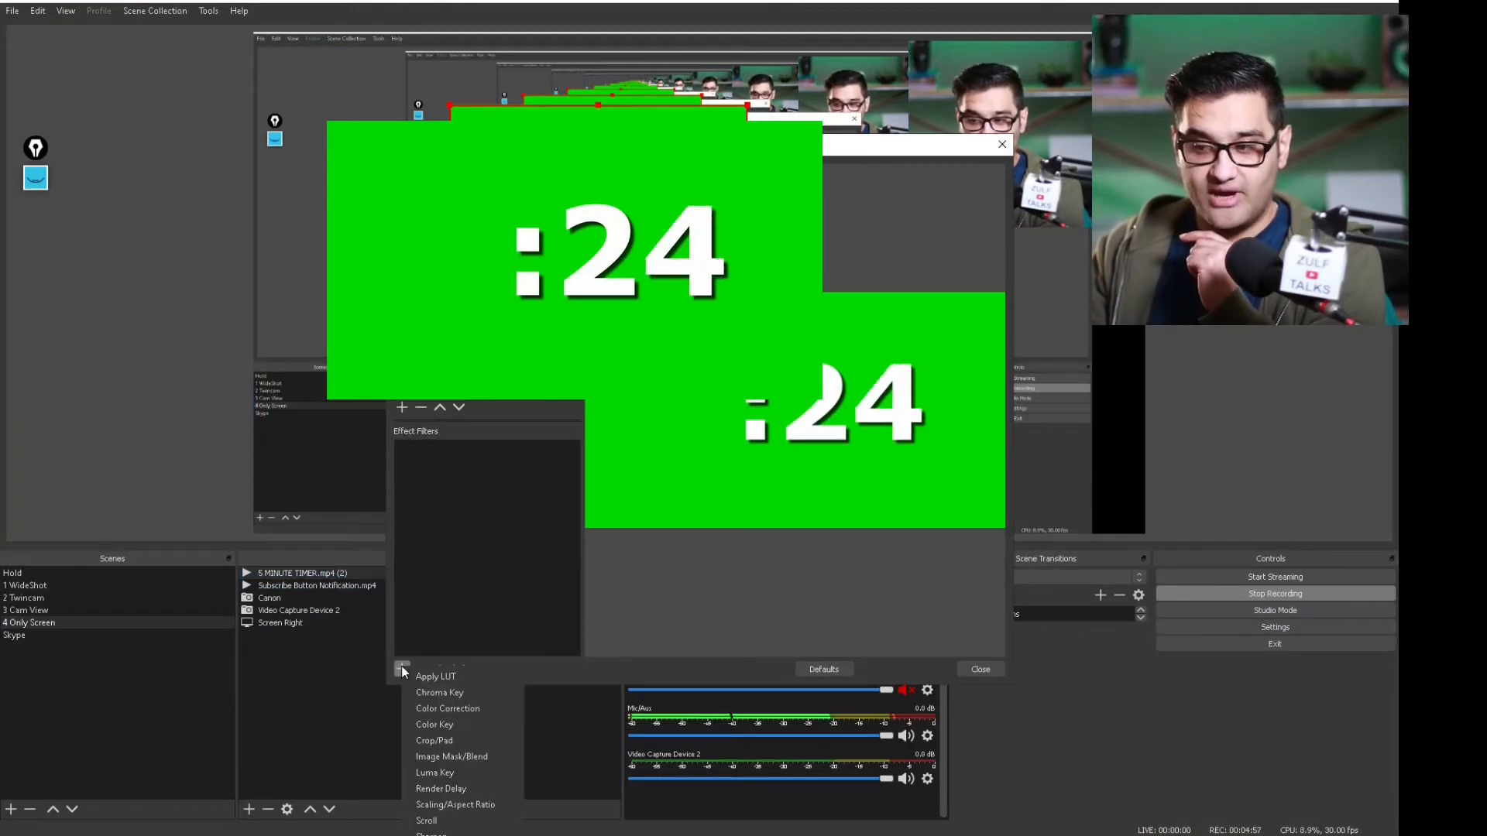
left_click(460, 691)
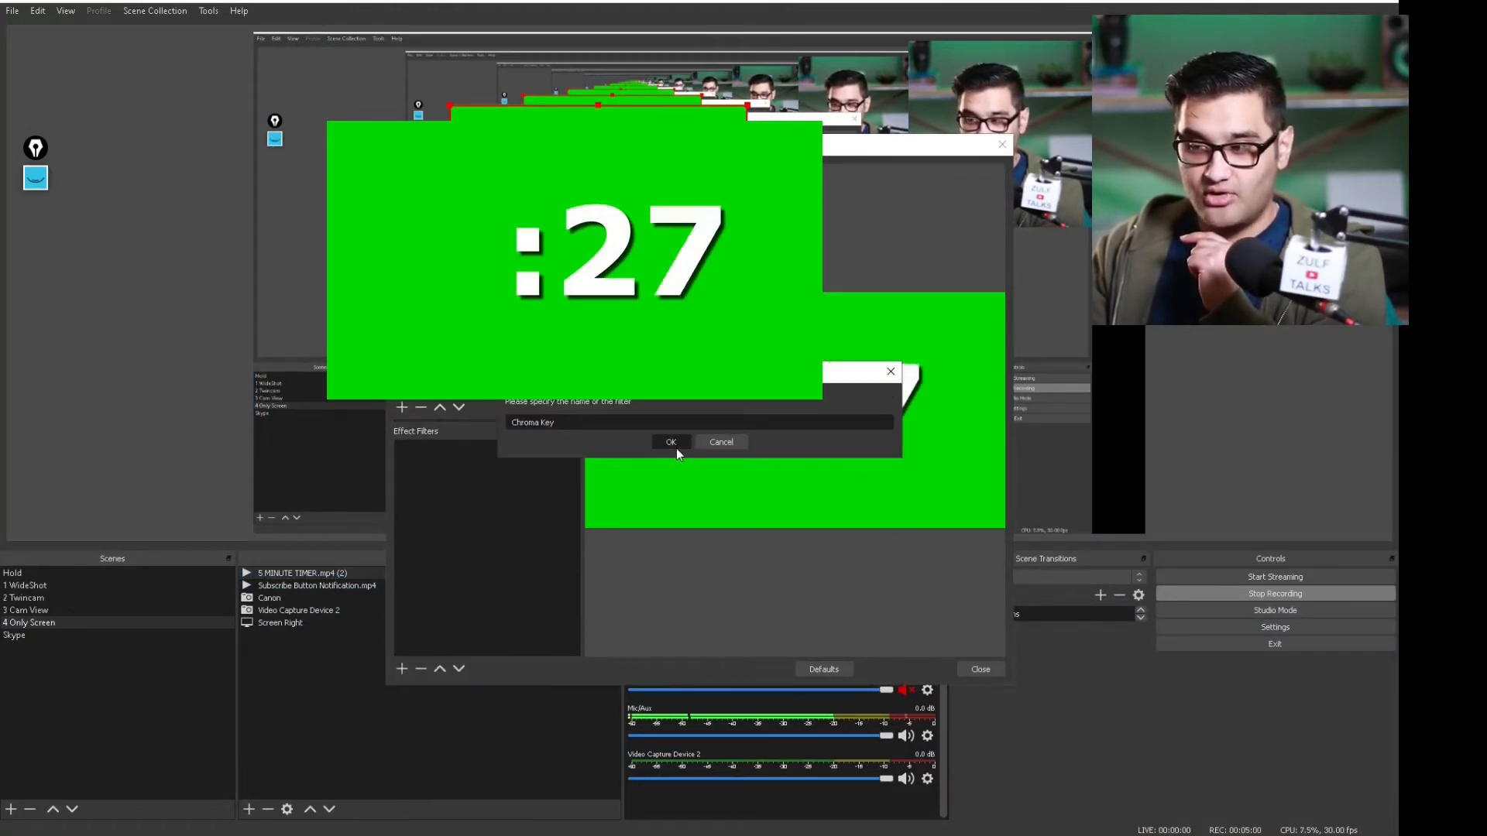
left_click(670, 442)
left_click(979, 669)
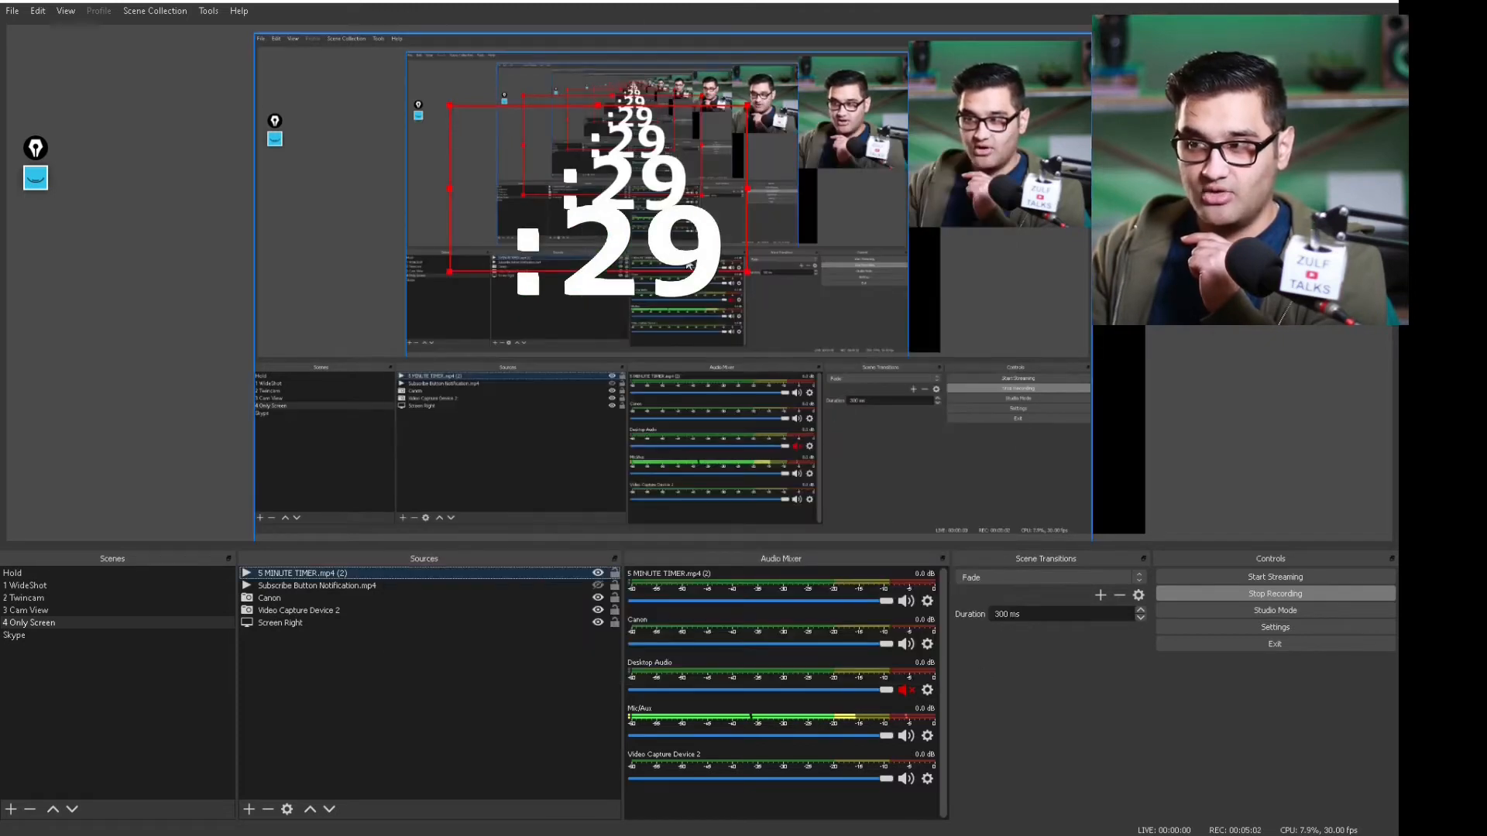
left_click_drag(608, 190, 978, 281)
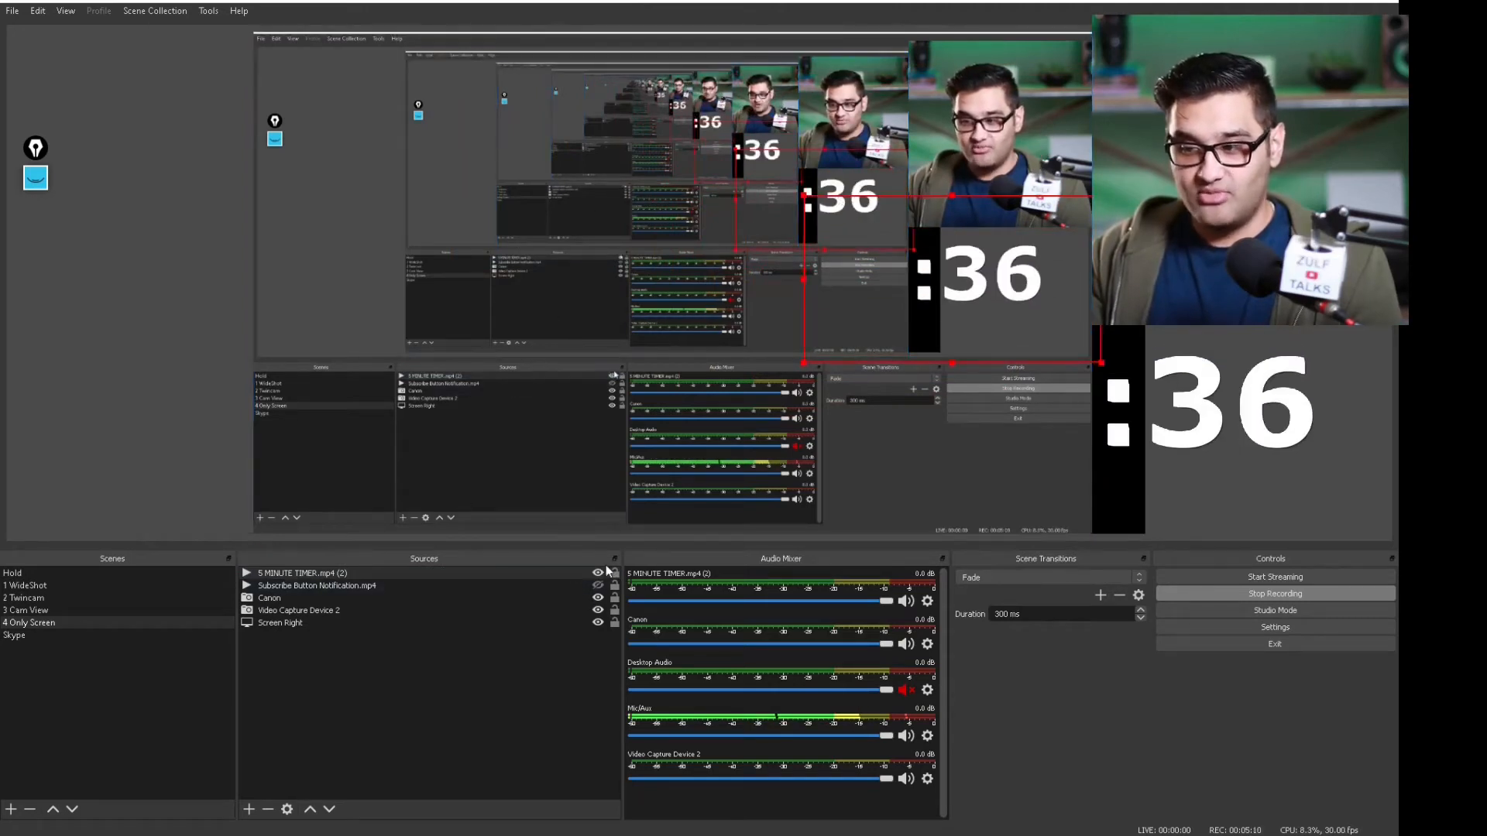
Hide the 5 MINUTE TIMER source and briefly show the Subscribe Button Notification overlay
left_click(599, 574)
left_click(598, 586)
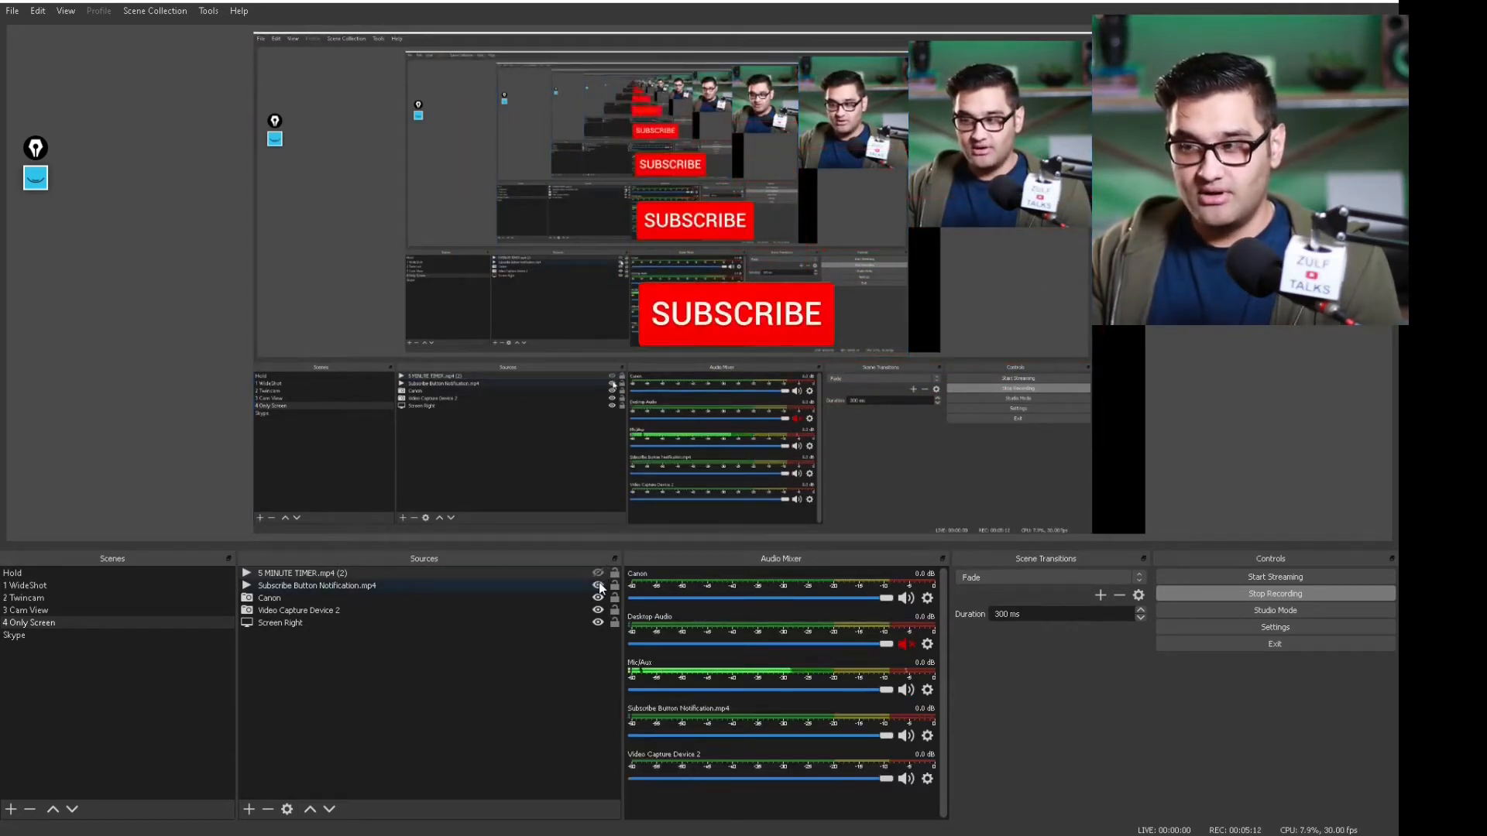
left_click(598, 586)
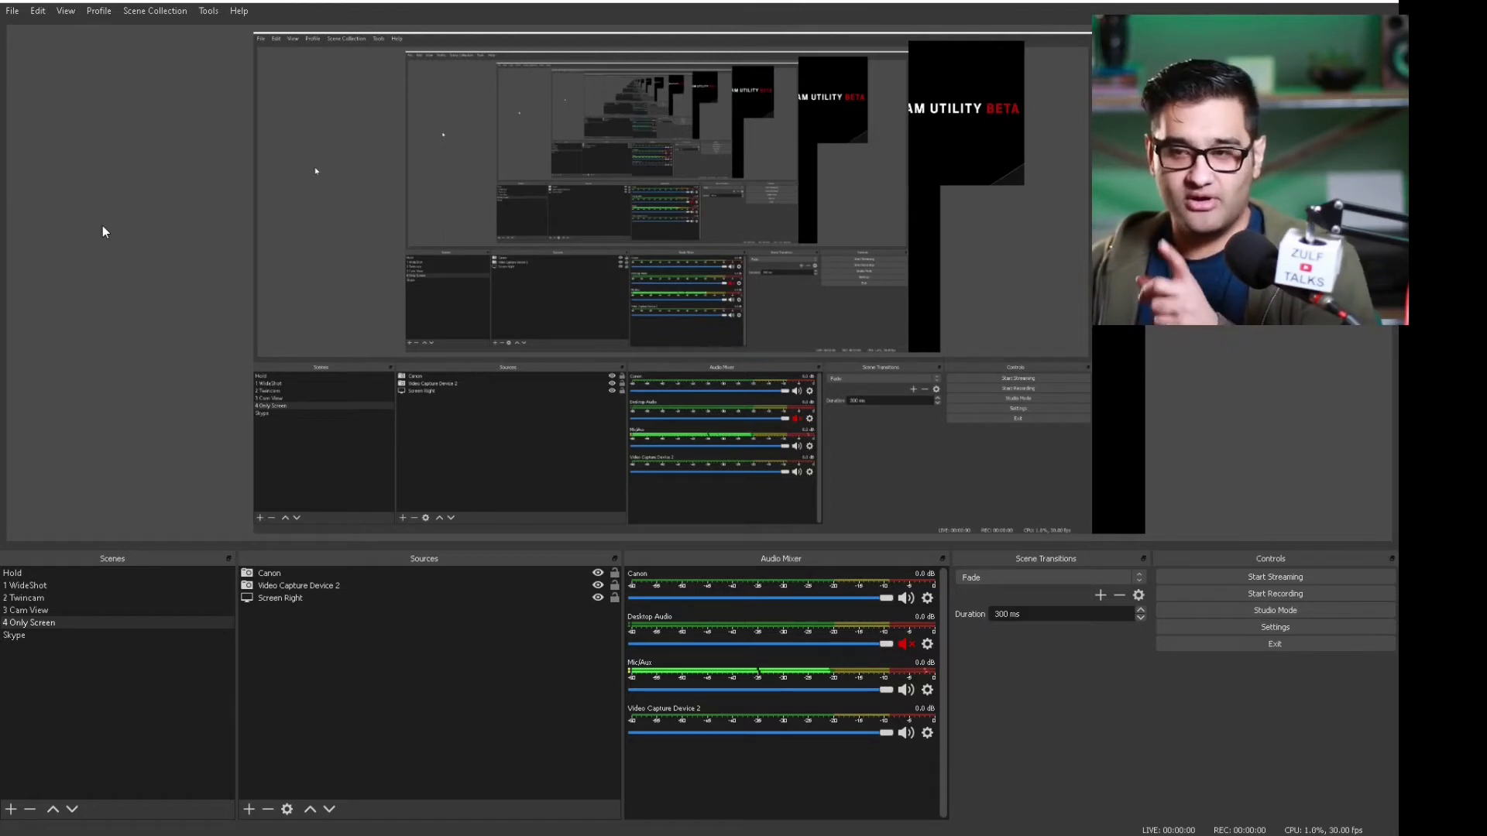
Open the settings and look through the Stream, Output, Audio and Video pages
left_click(13, 15)
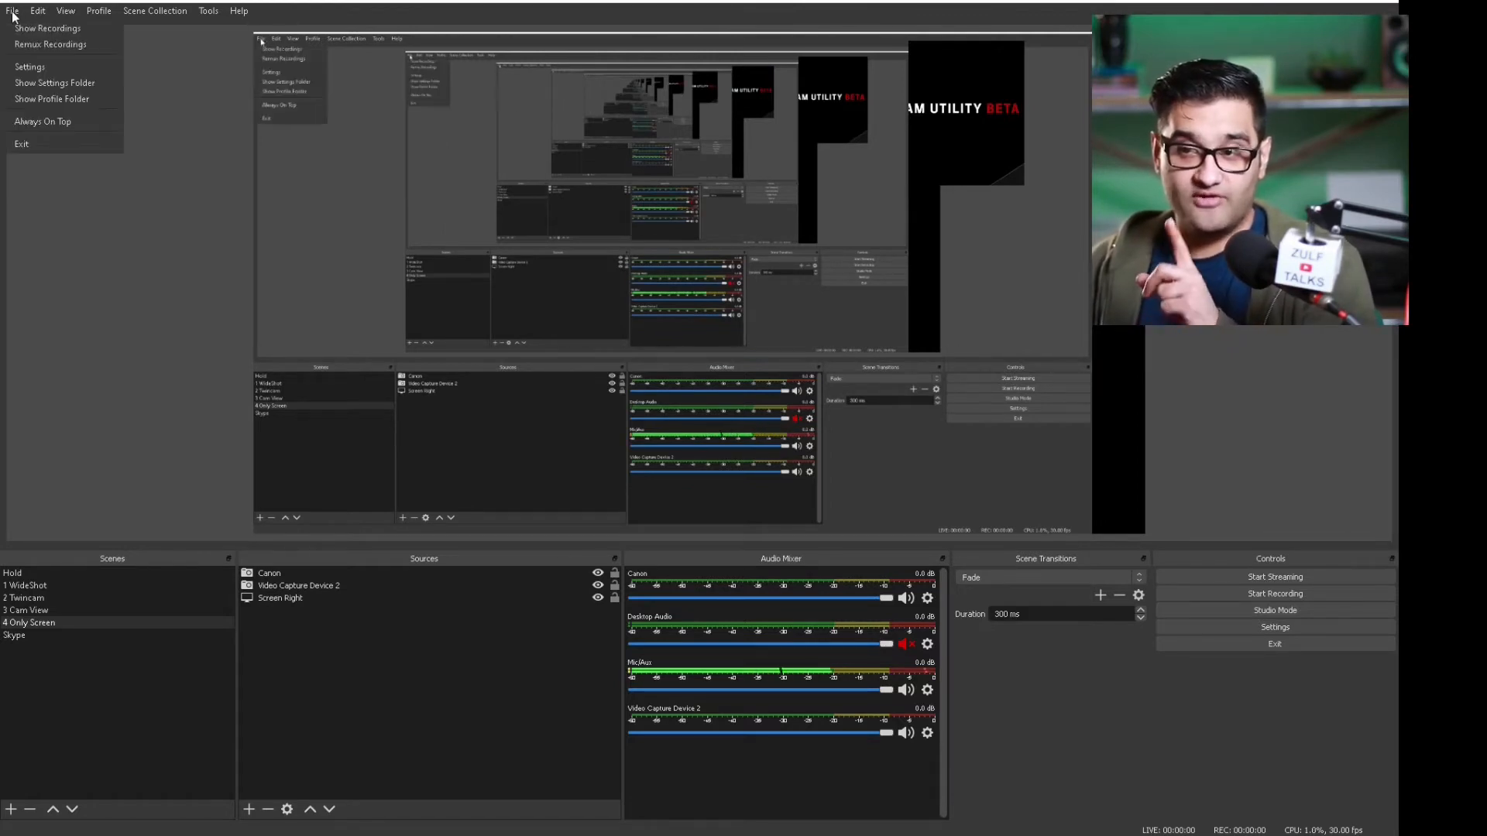
left_click(33, 68)
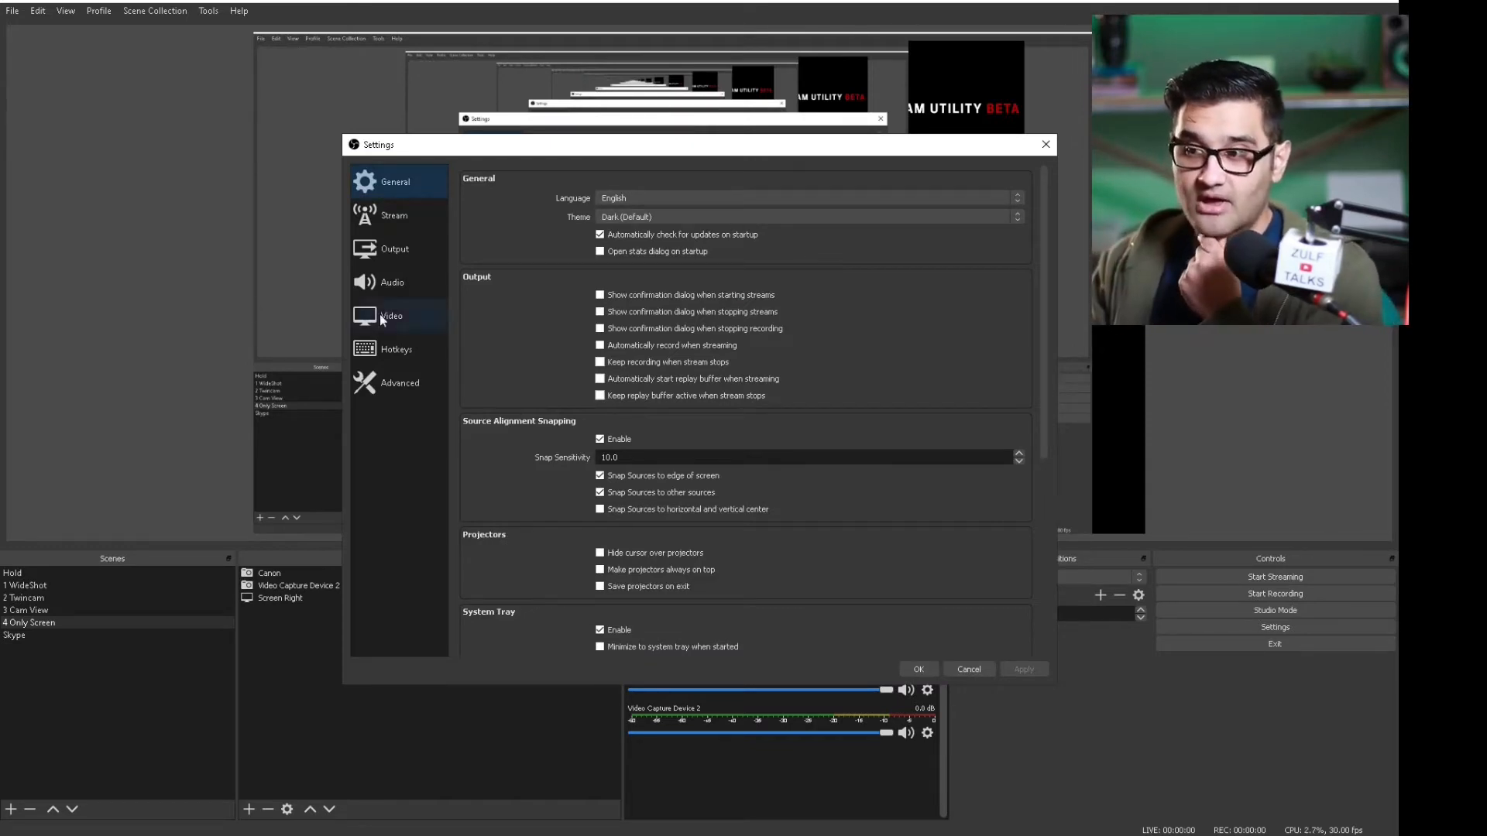
left_click(399, 210)
left_click(415, 247)
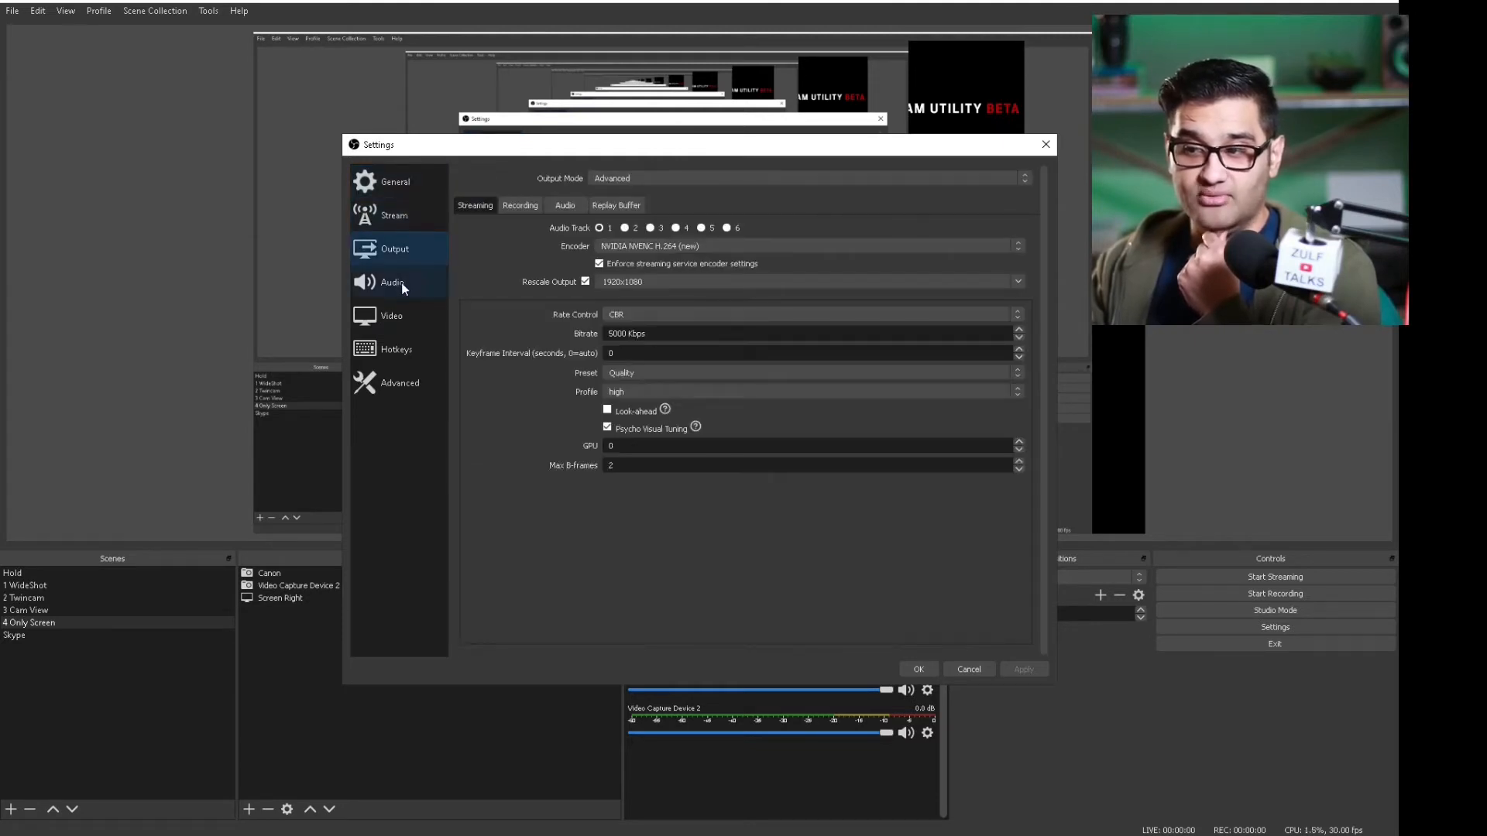
left_click(401, 282)
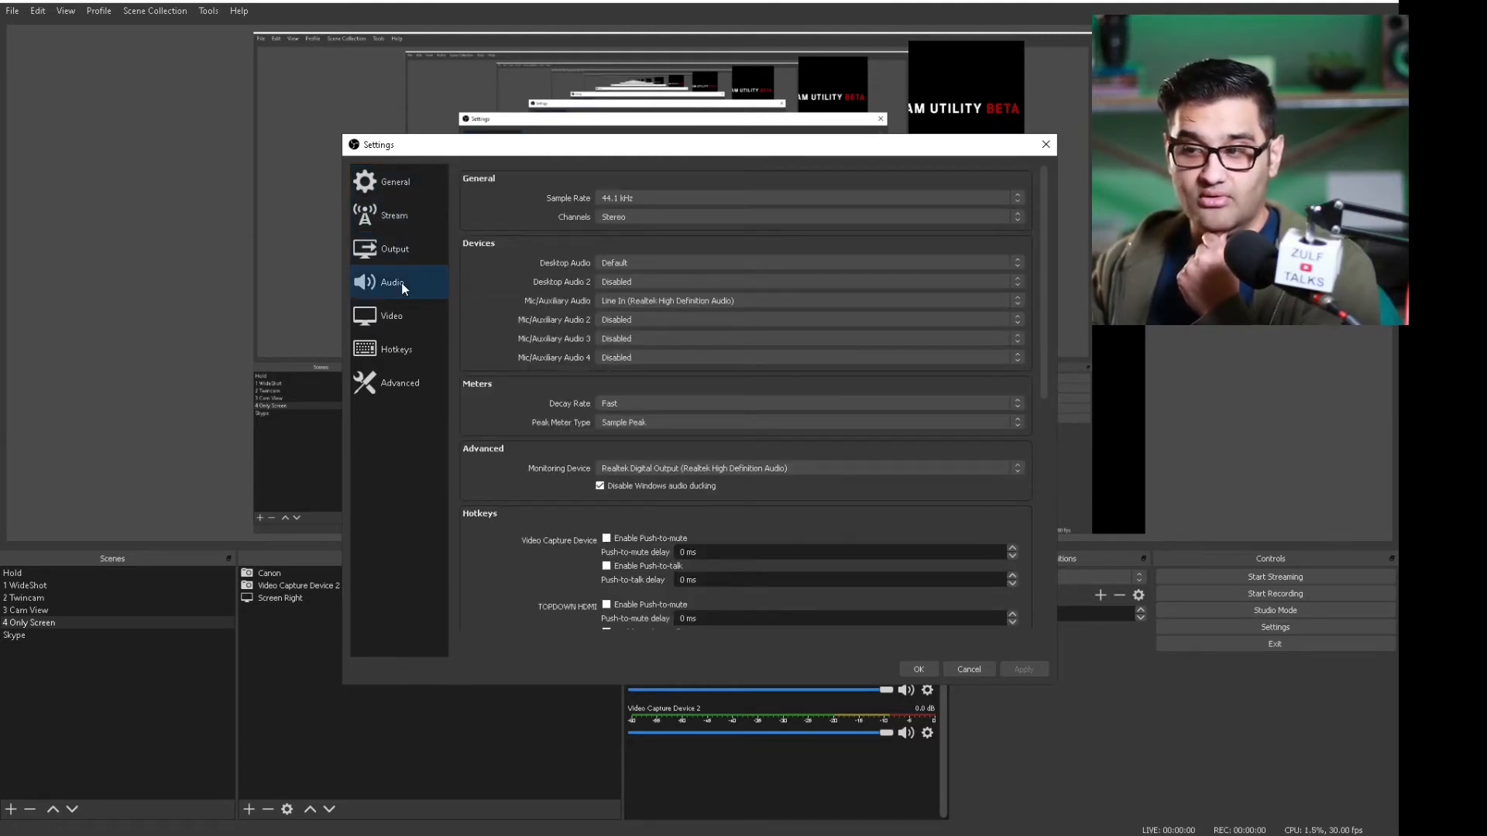
left_click(396, 314)
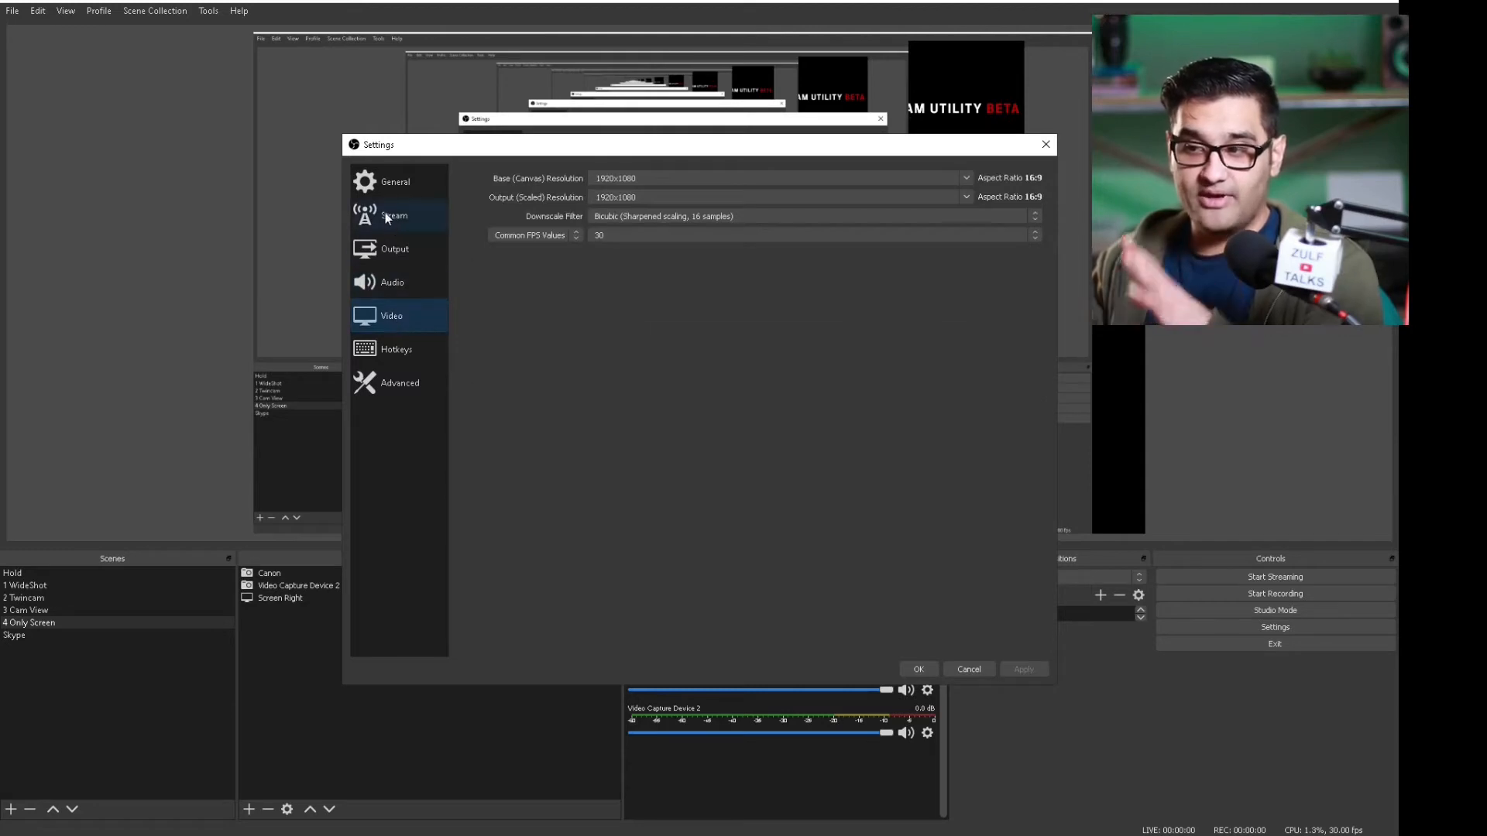
Review the General settings and the service, server and stream key options of the Stream settings
left_click(383, 180)
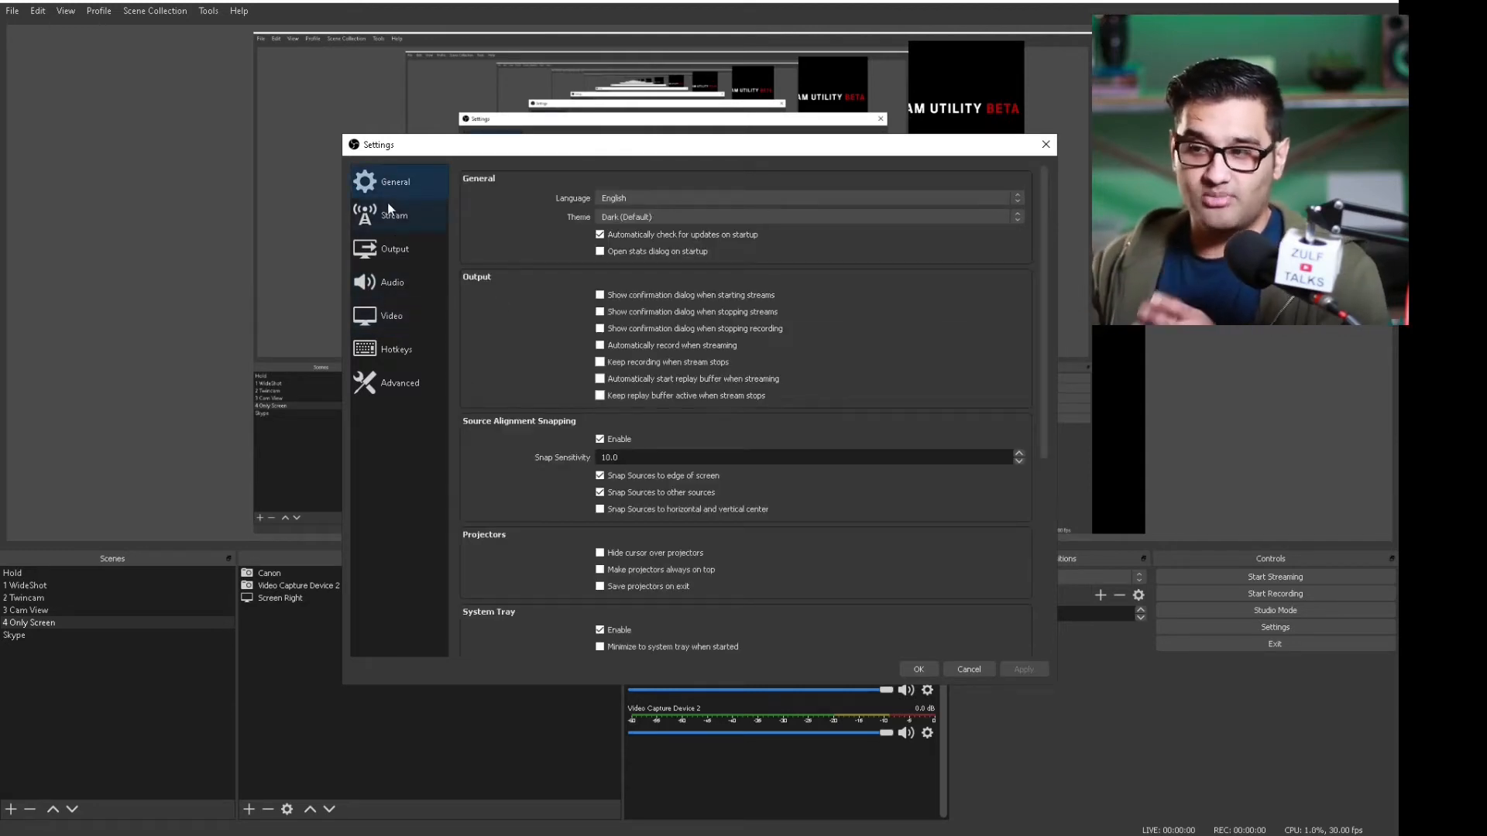
scroll(716, 395, "down", 5)
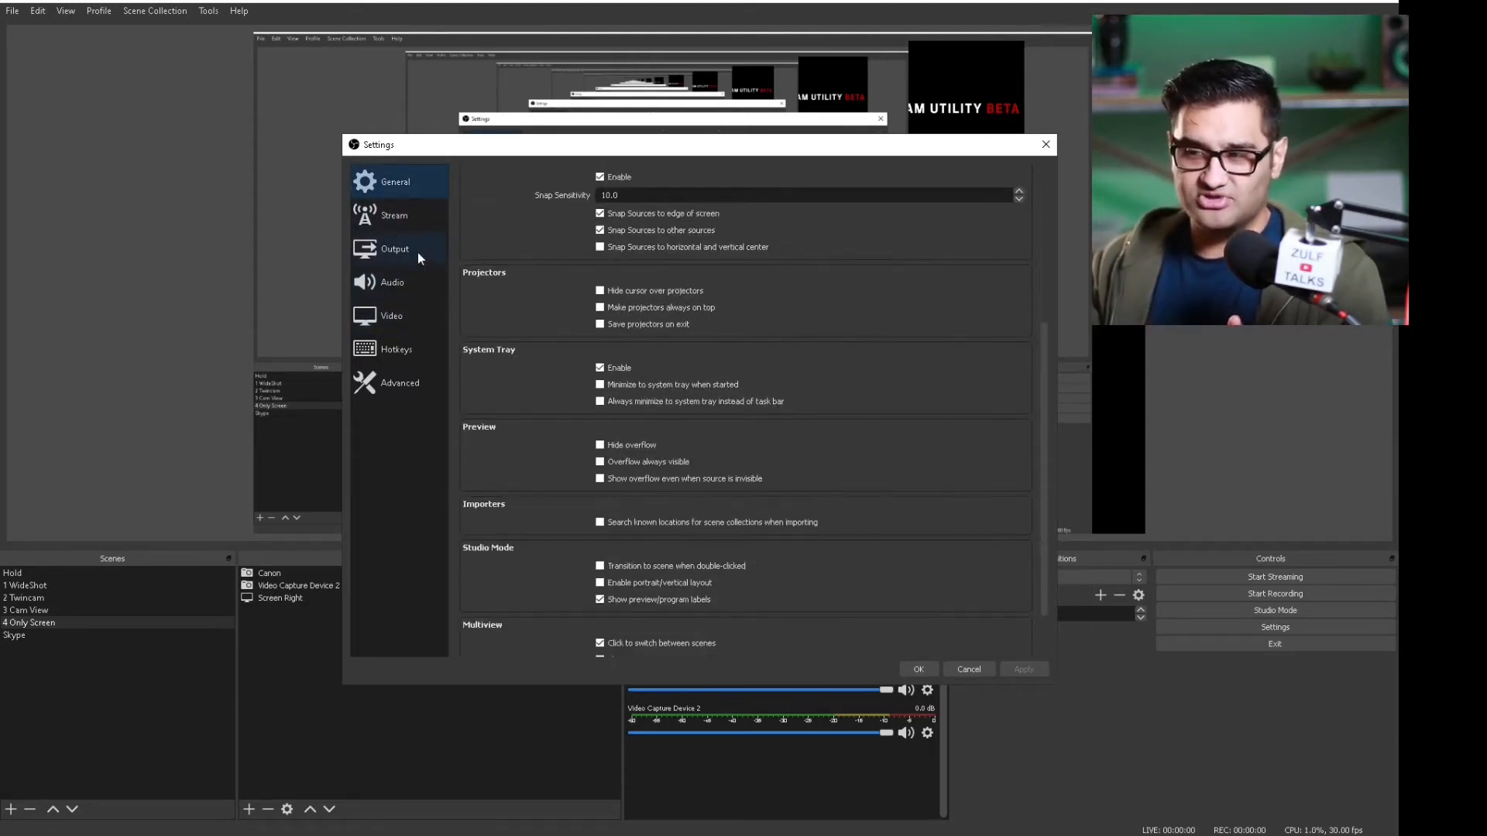
left_click(402, 217)
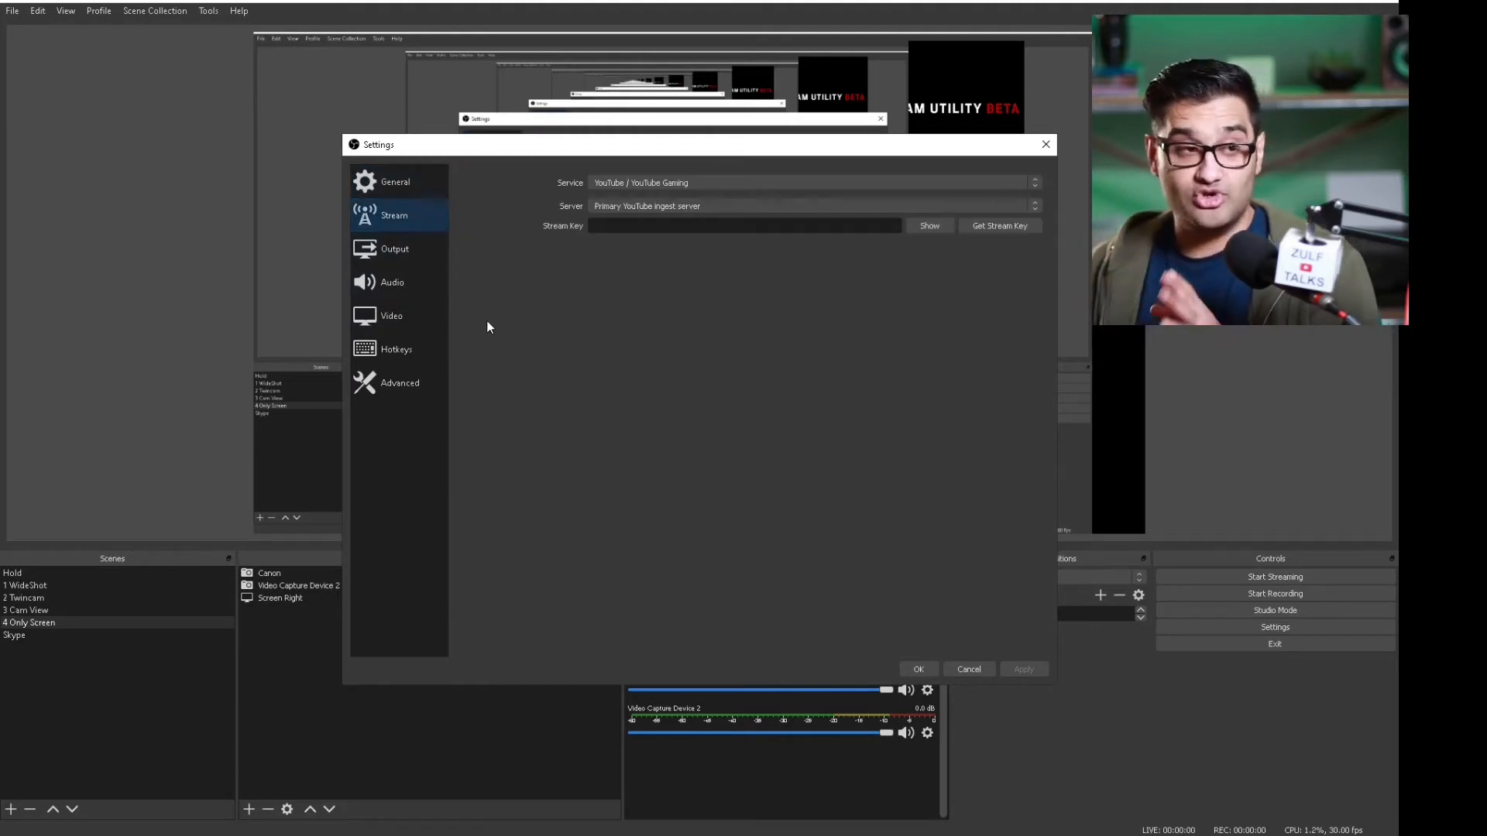
left_click_drag(832, 150, 767, 140)
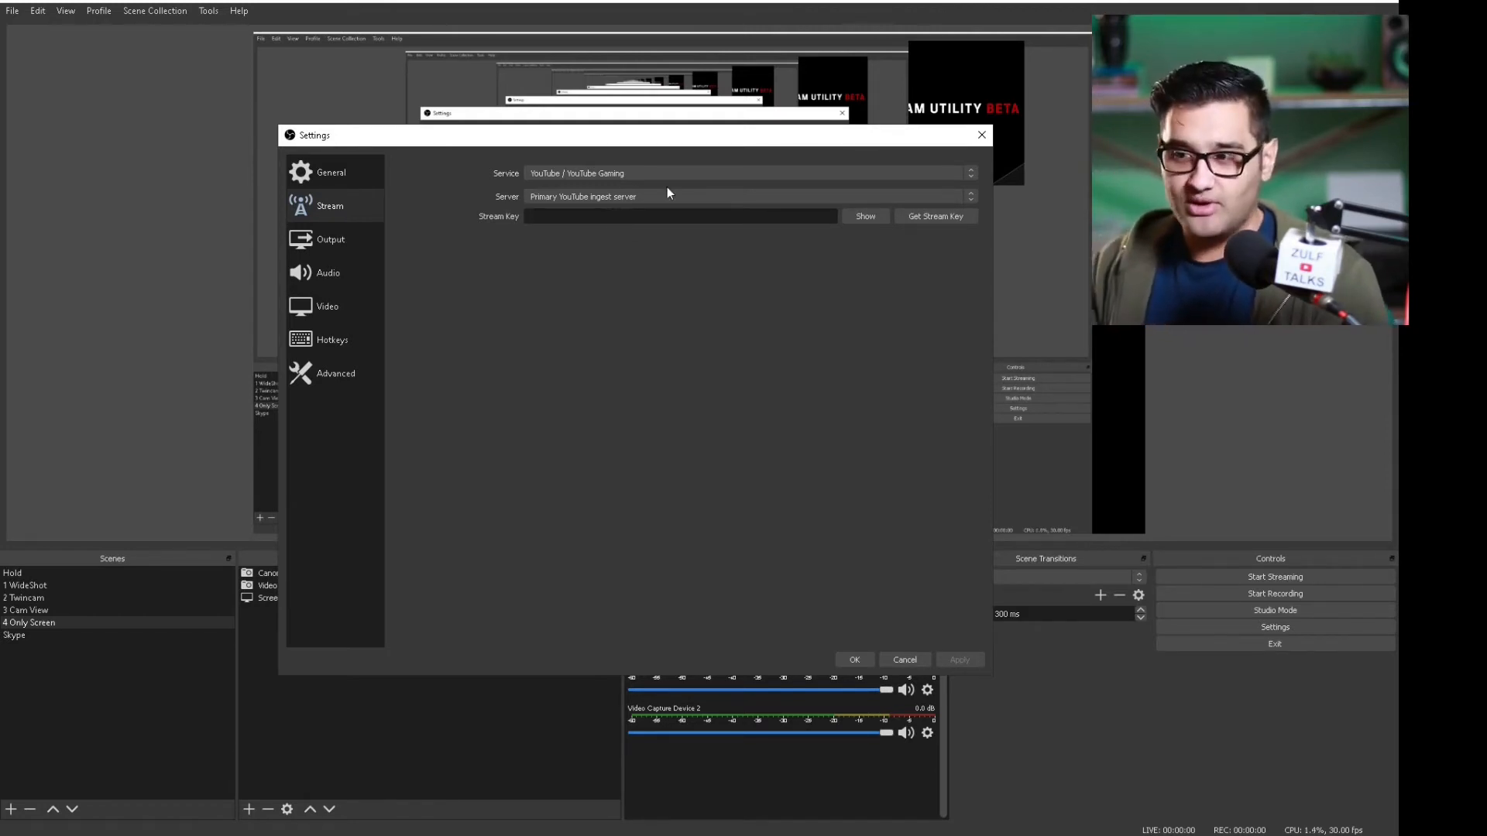
Compare the Simple output mode with the Advanced mode in the Output settings, ending on Advanced
left_click(338, 237)
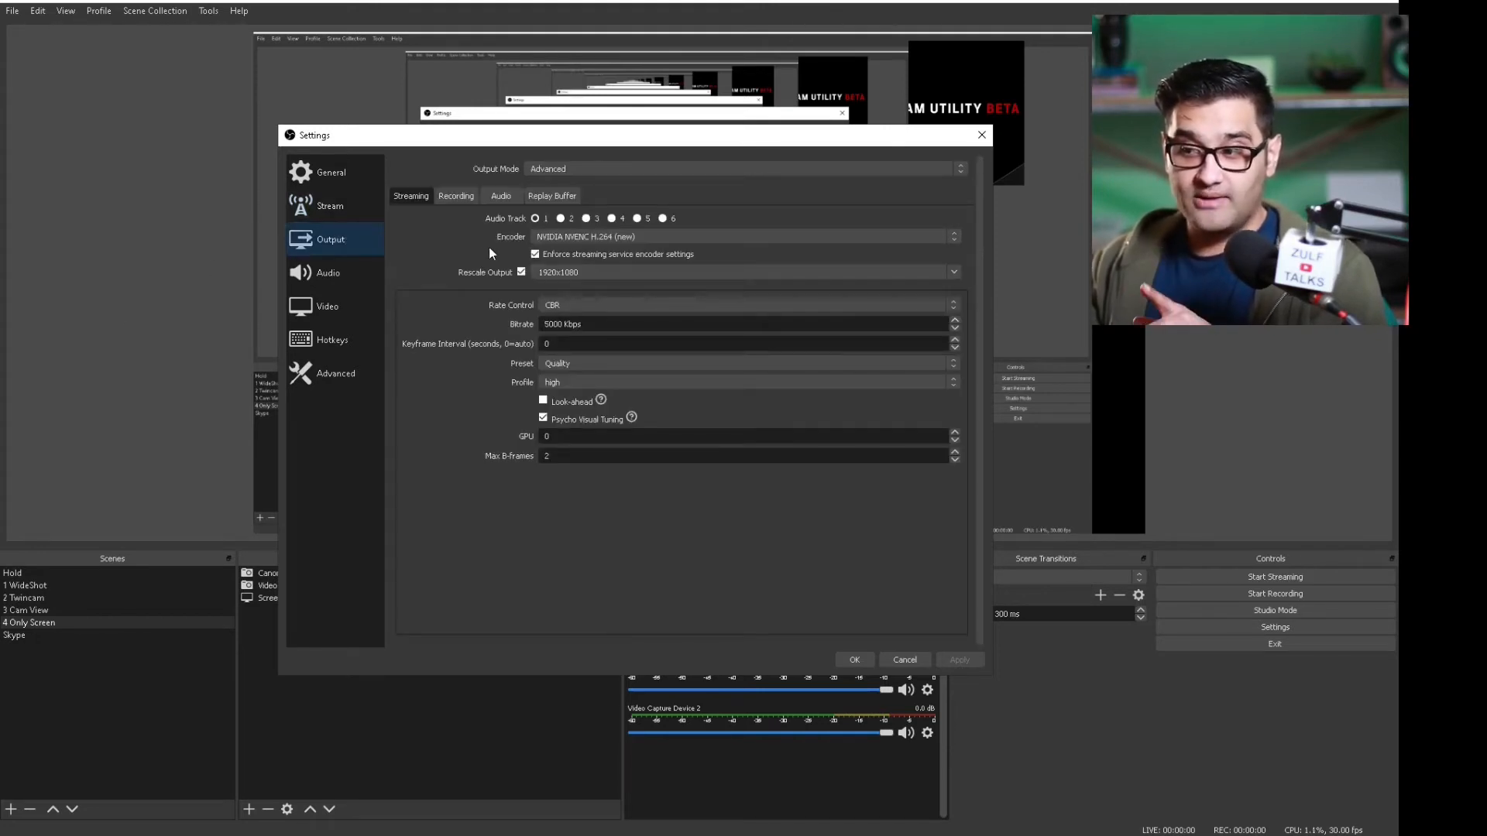
left_click(570, 167)
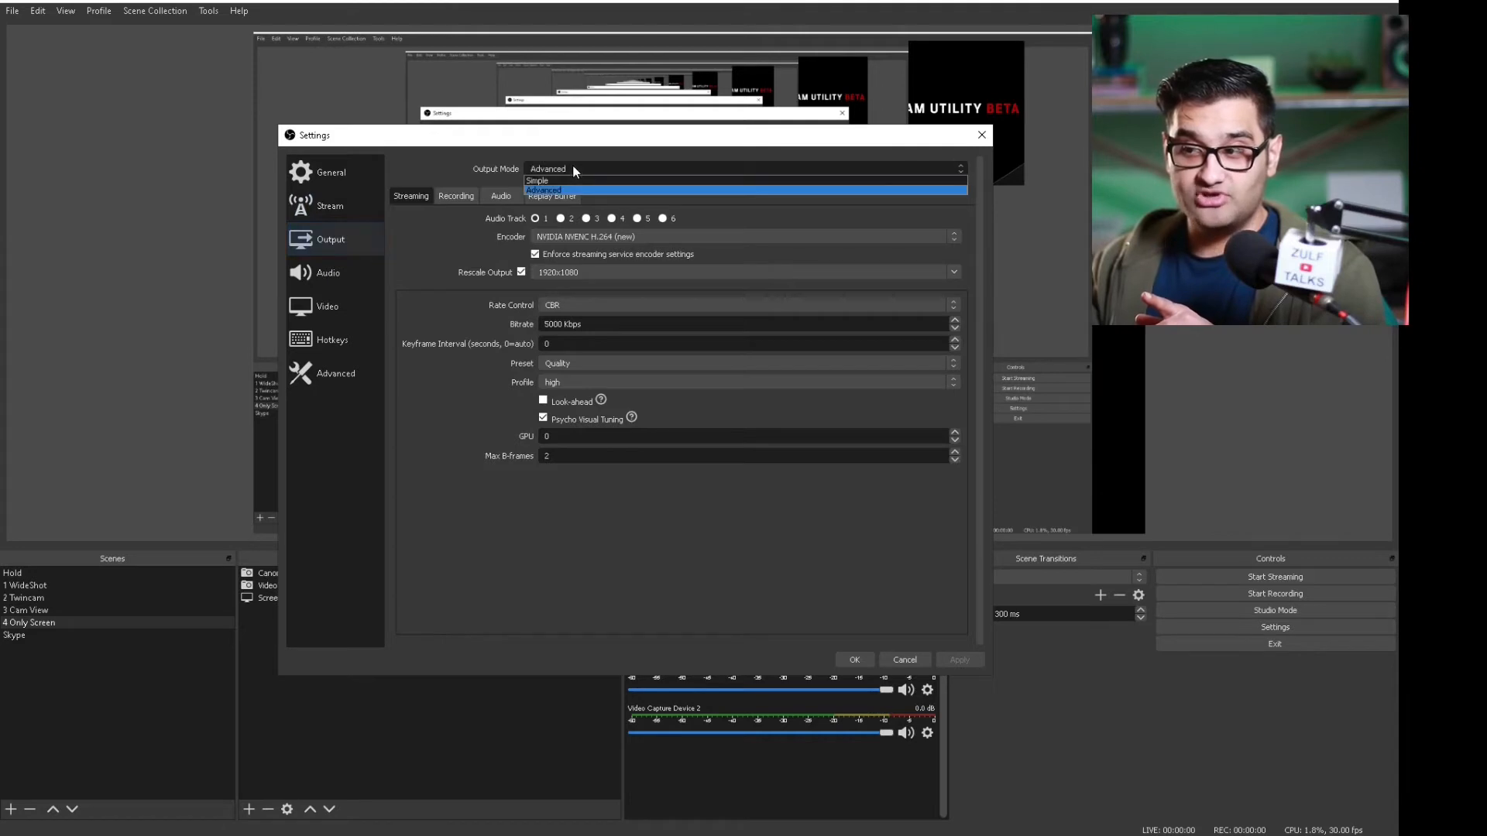
left_click(570, 180)
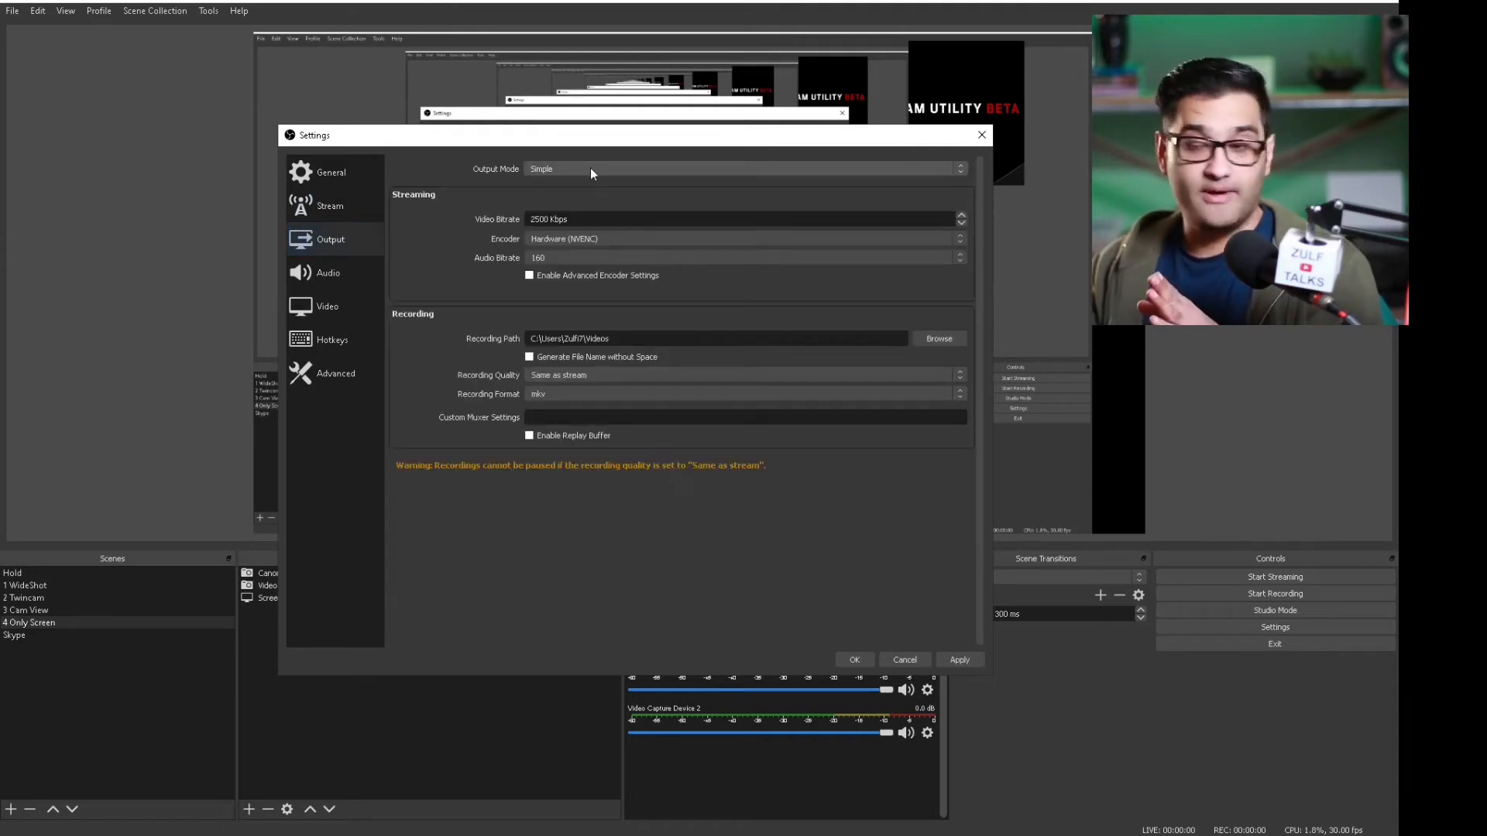
left_click(590, 167)
left_click(562, 190)
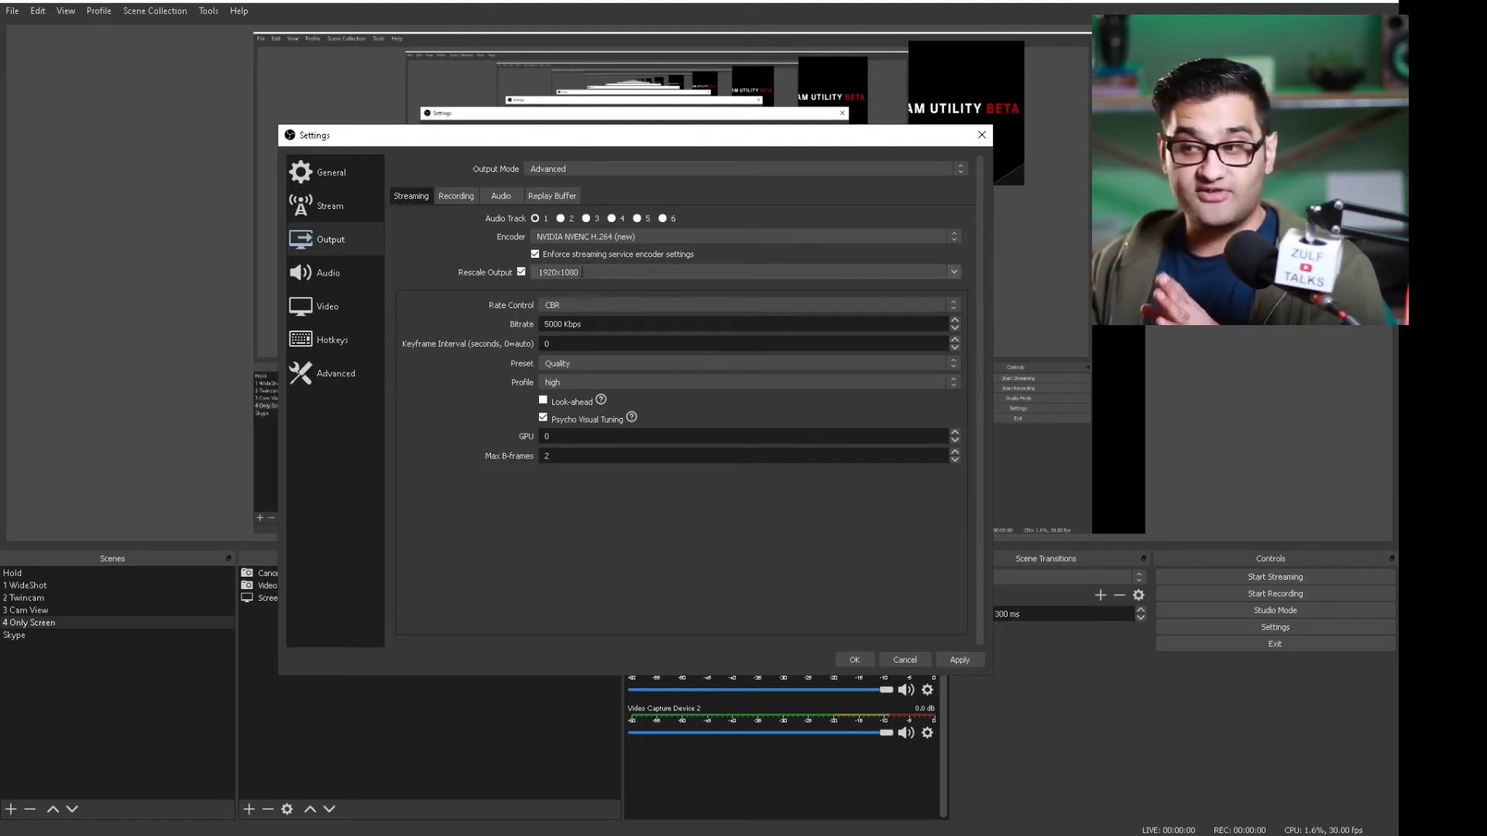
Review the streaming rescale resolution and bitrate, choosing the NVIDIA NVENC H.264 (new) encoder and the Quality preset
double_click(594, 271)
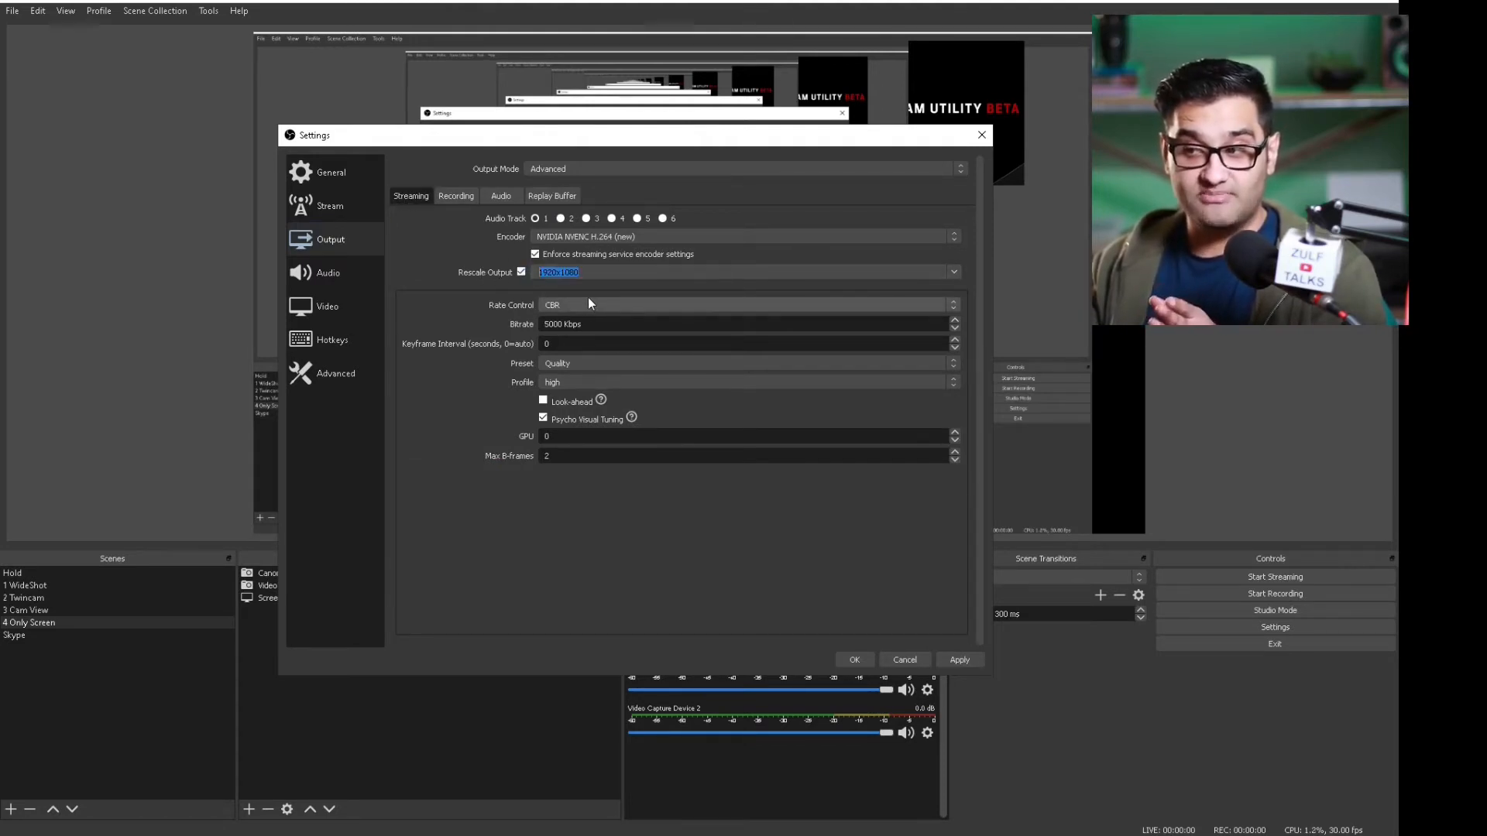
left_click(667, 240)
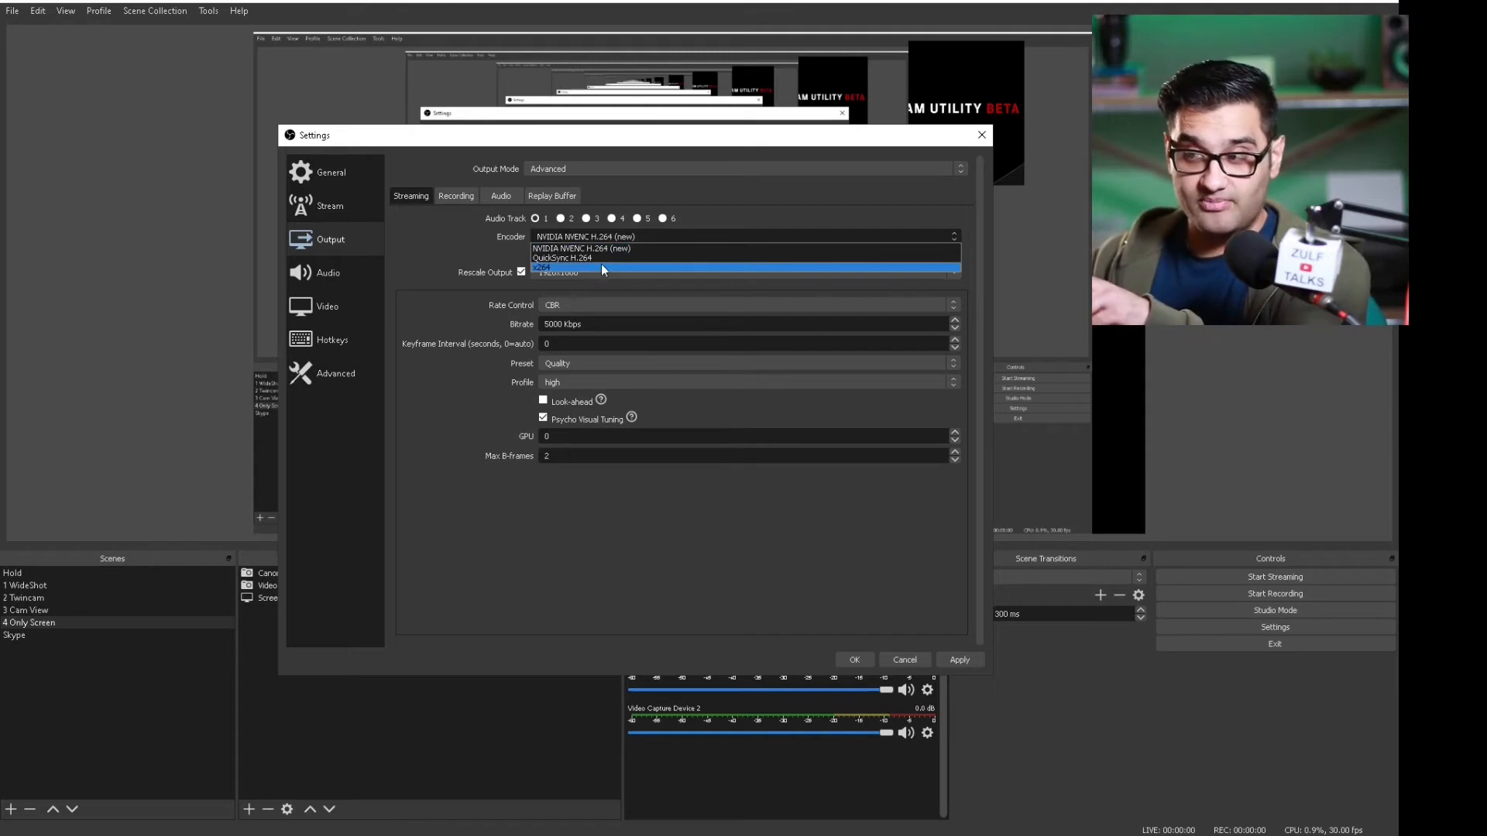
left_click(660, 249)
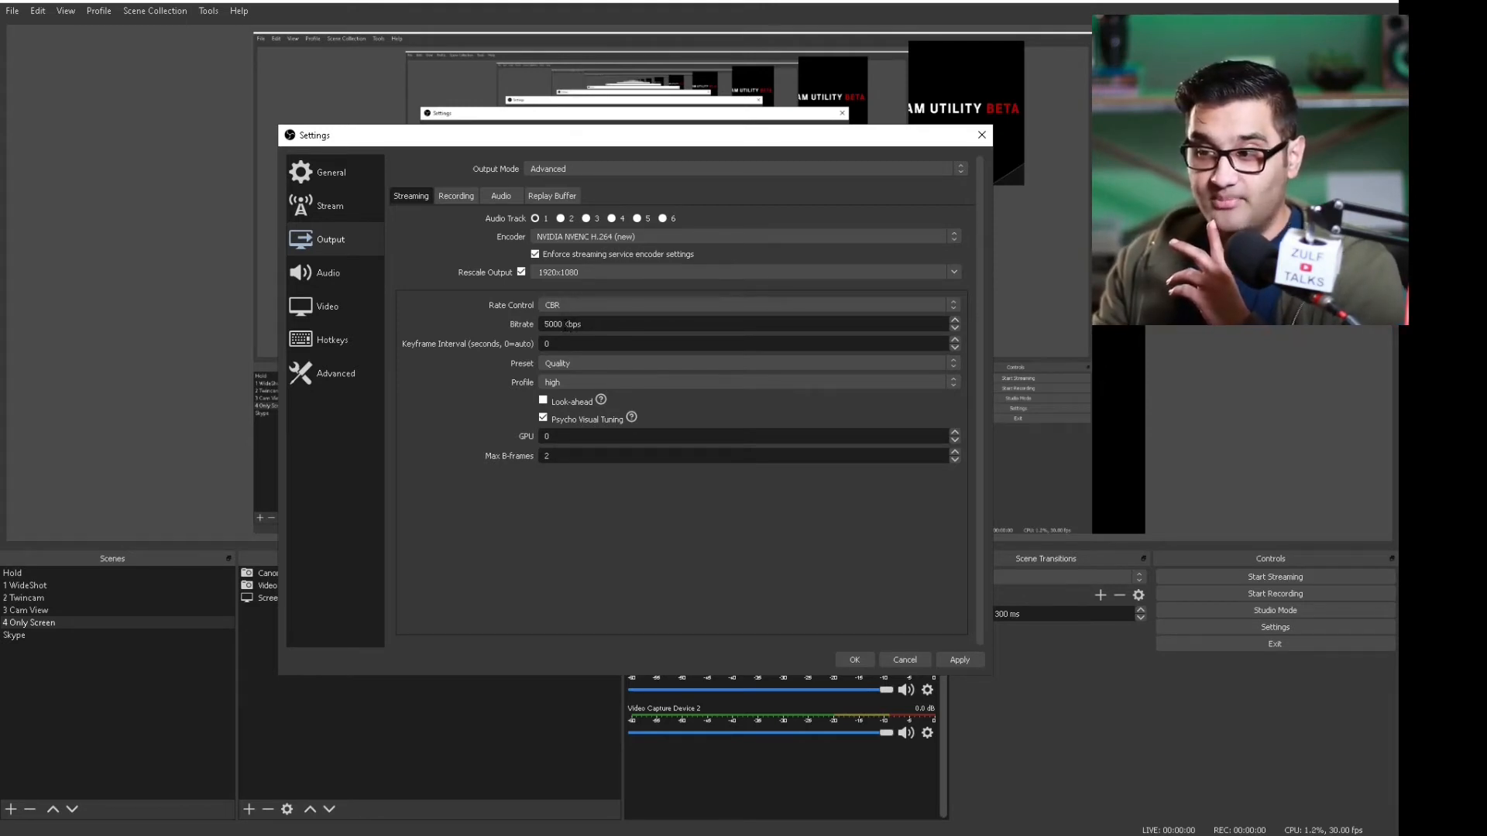
left_click_drag(563, 324, 533, 349)
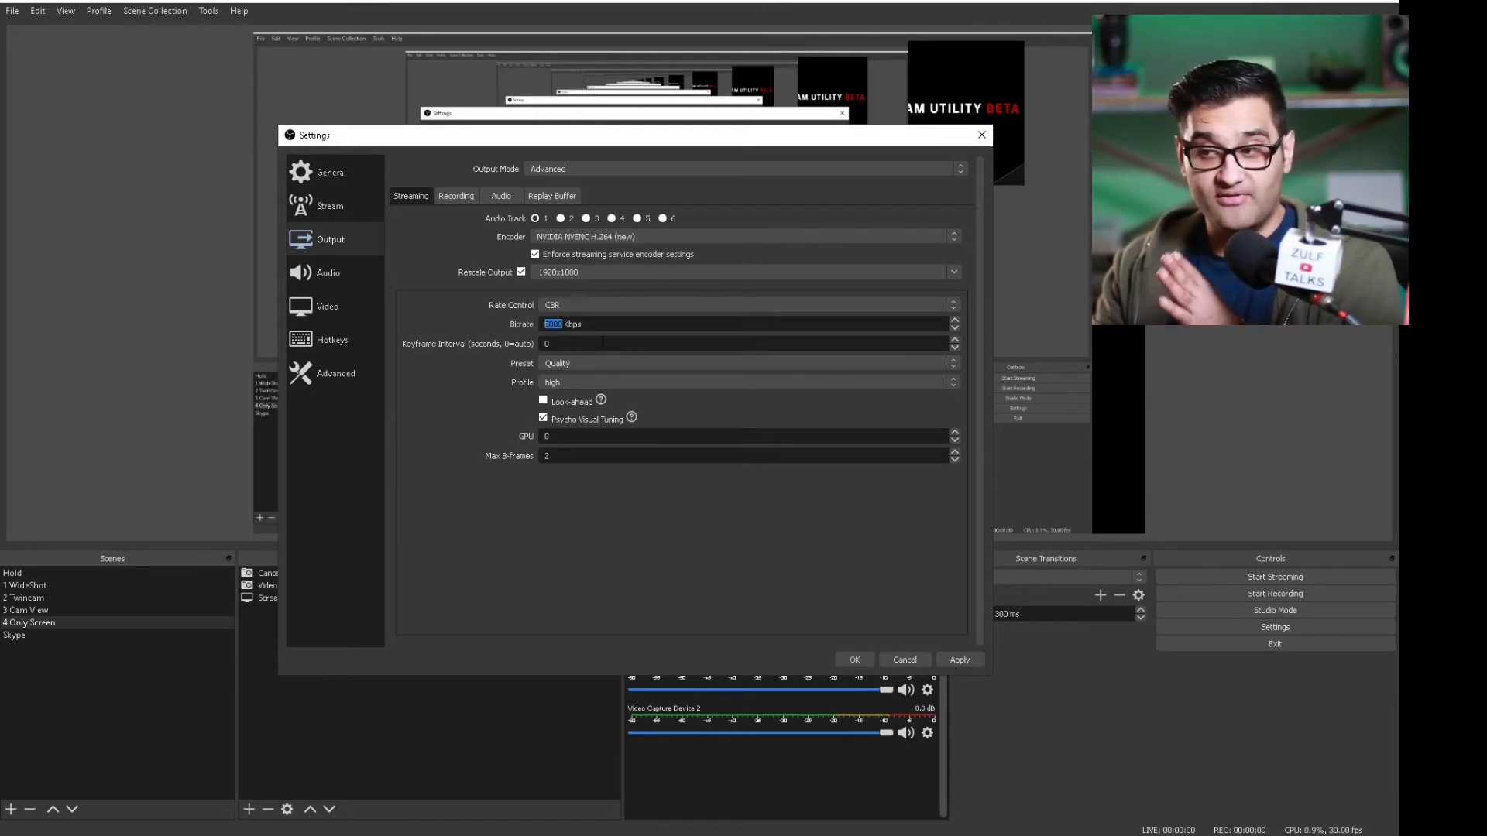
left_click(588, 366)
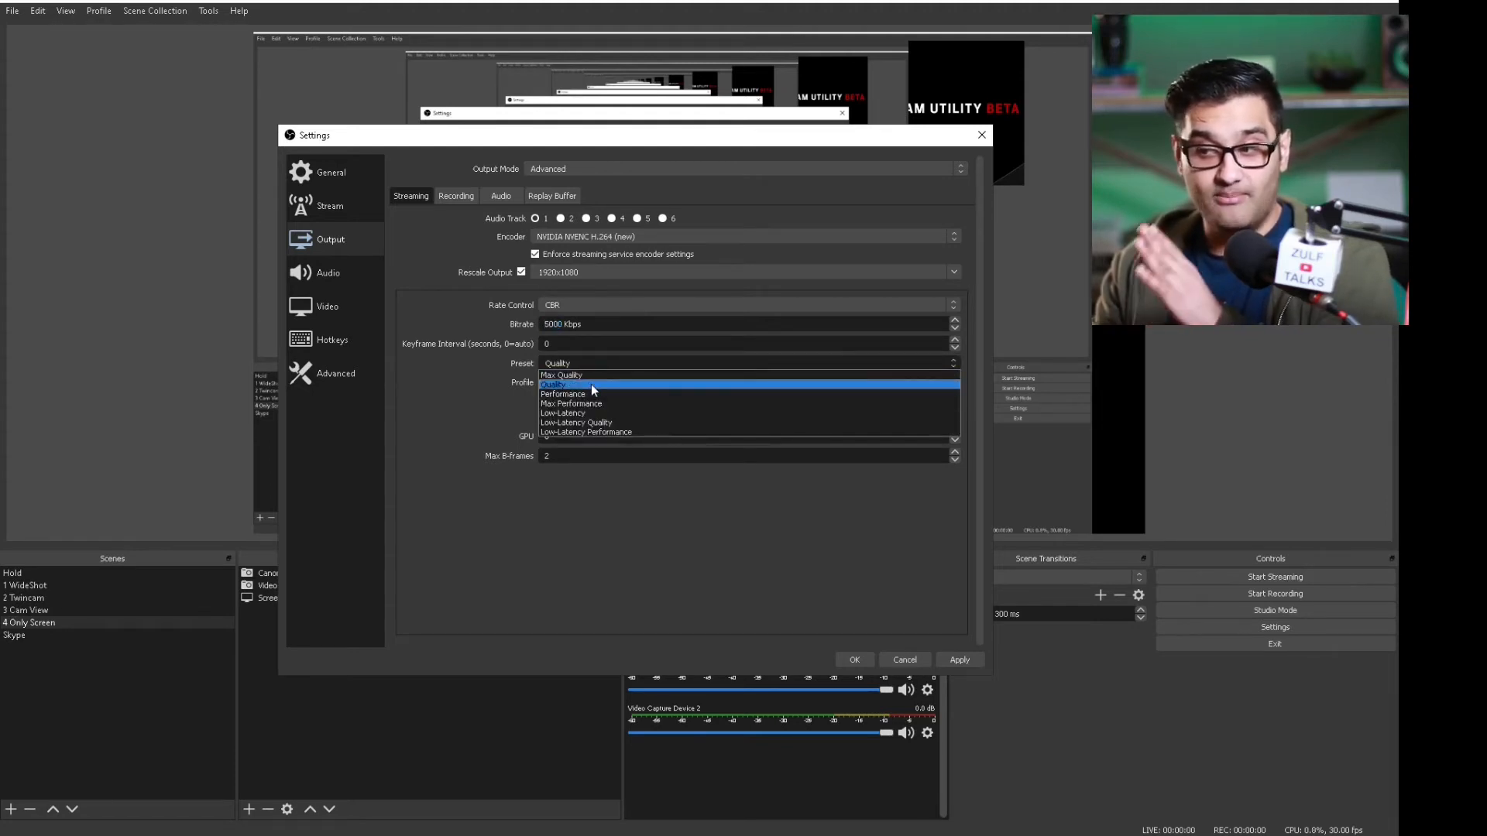
left_click(592, 385)
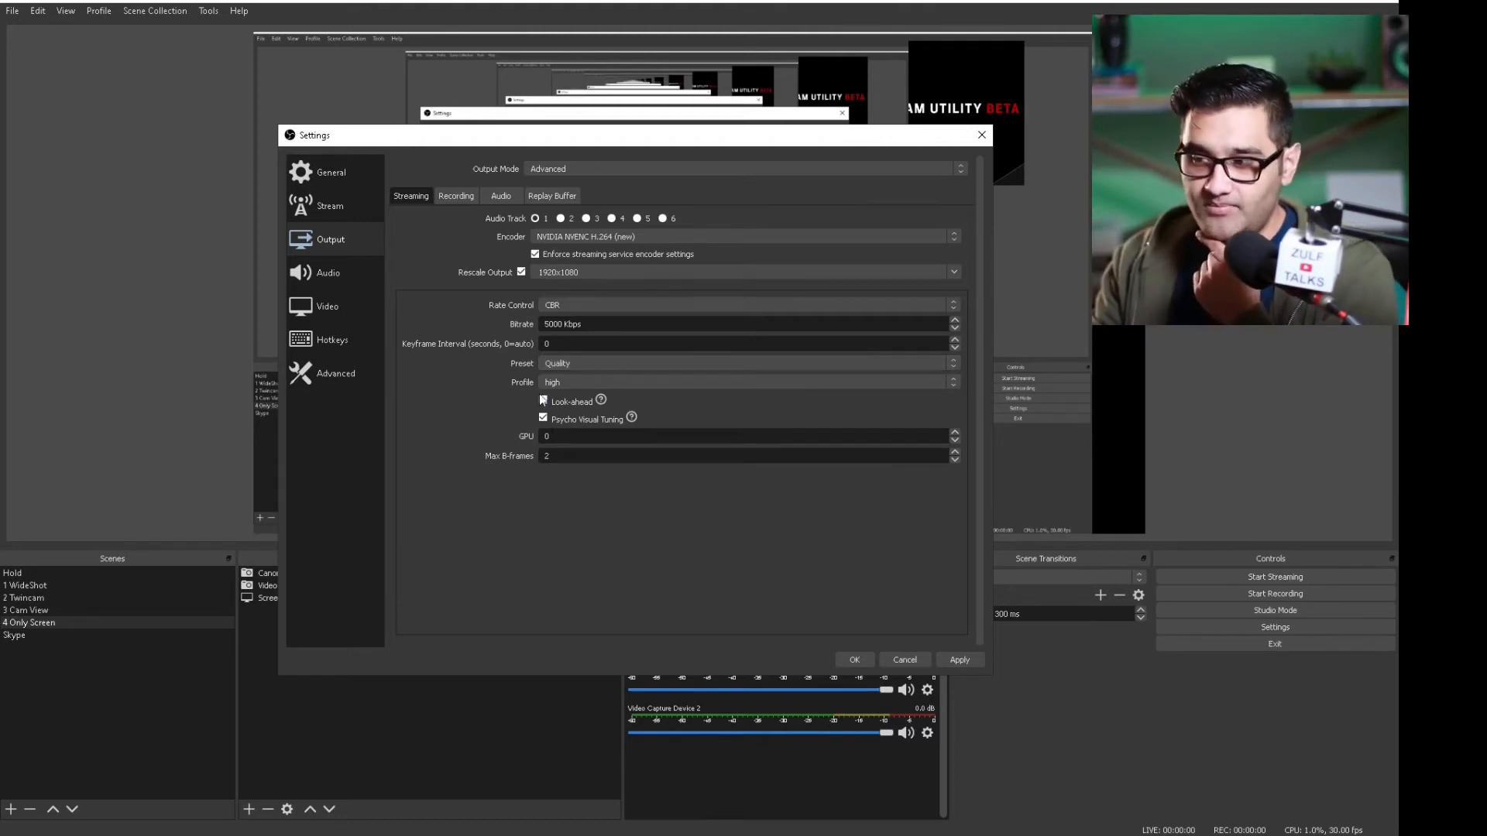
Review the recording path and the available recording formats in the Output settings, keeping mp4 as the format
left_click(455, 196)
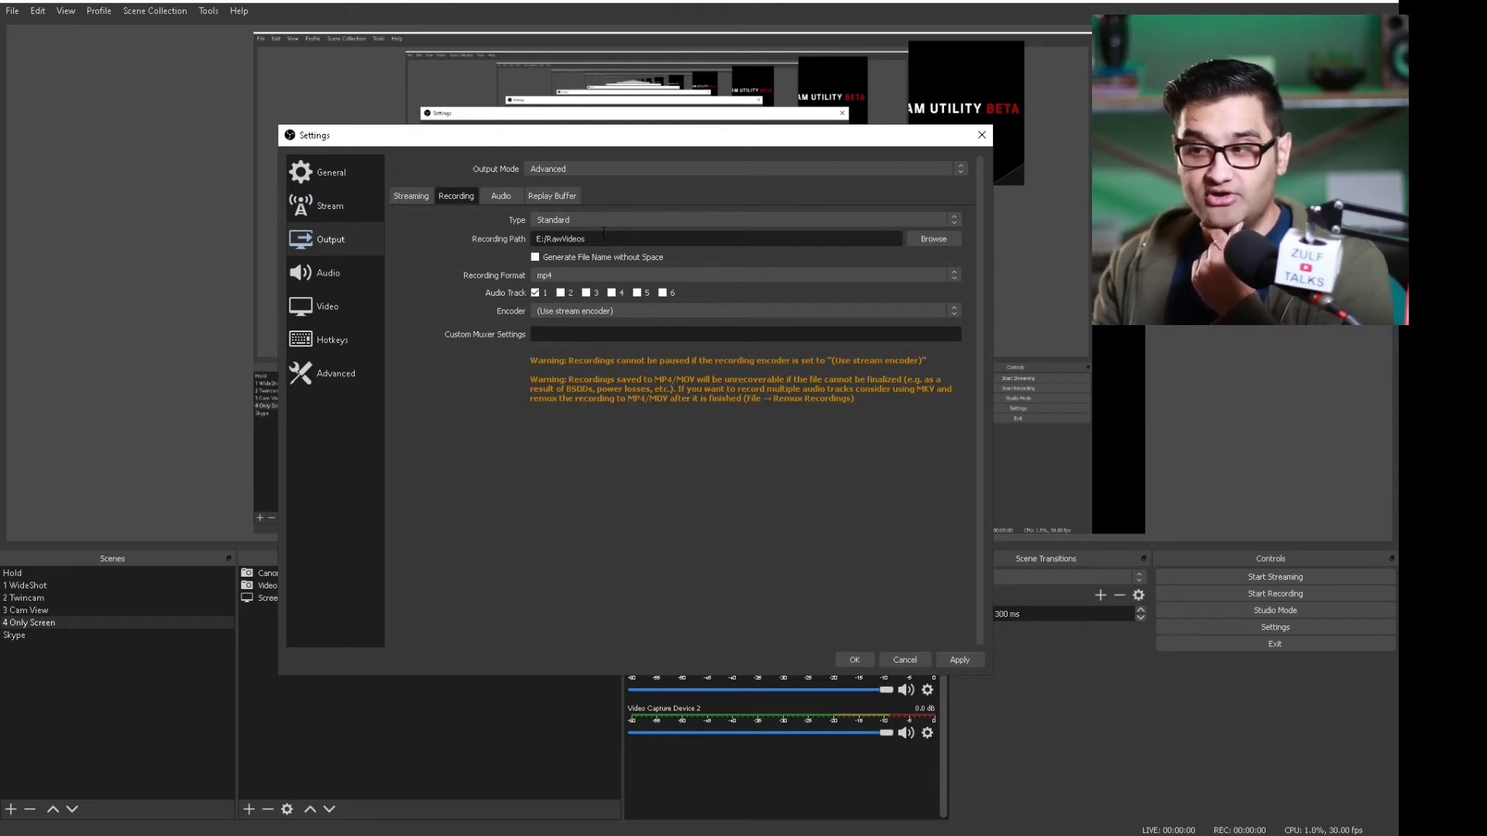
left_click_drag(604, 239, 531, 243)
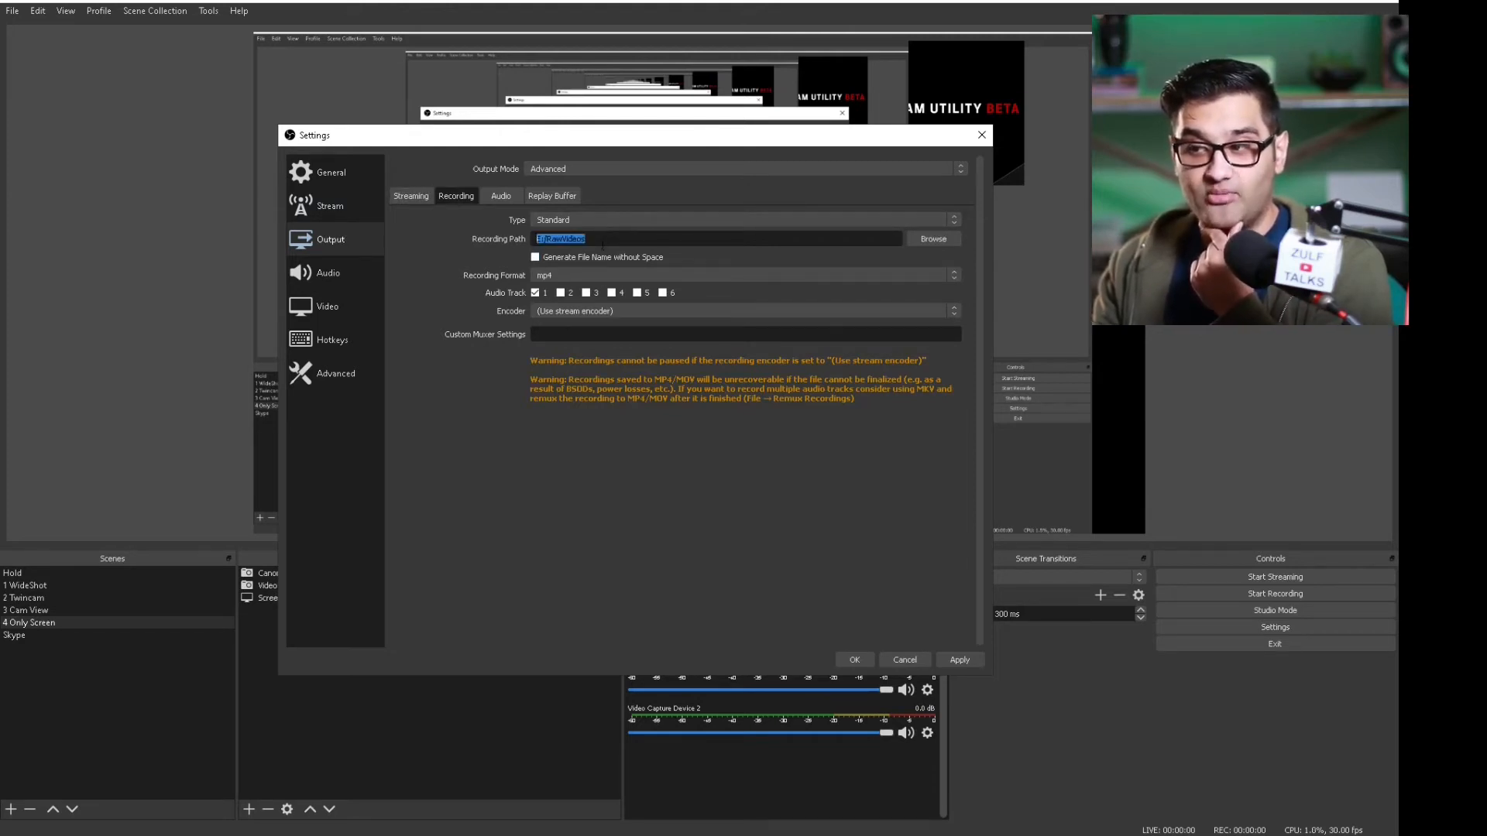
left_click(602, 238)
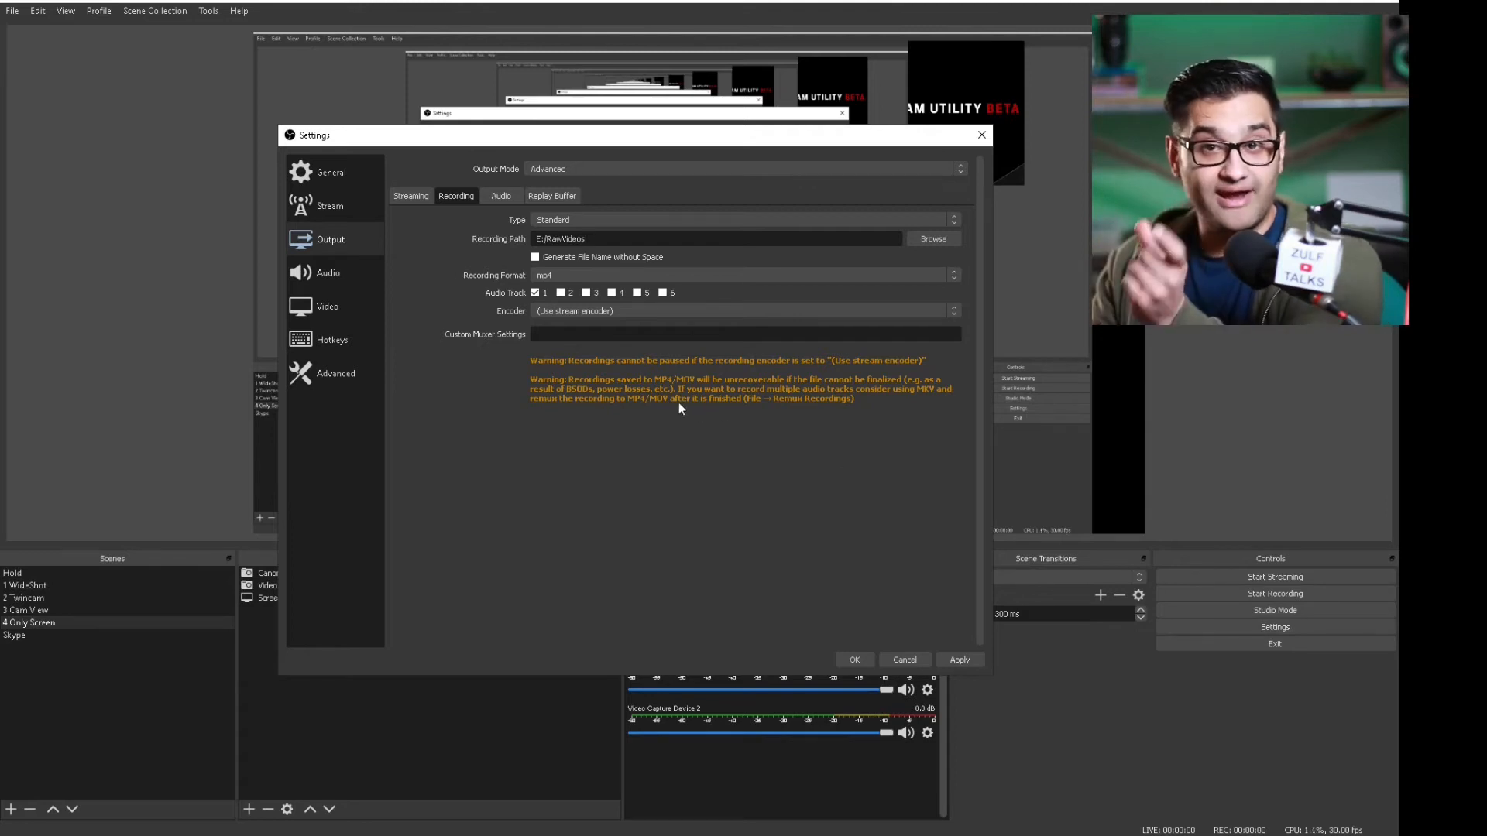
left_click(566, 273)
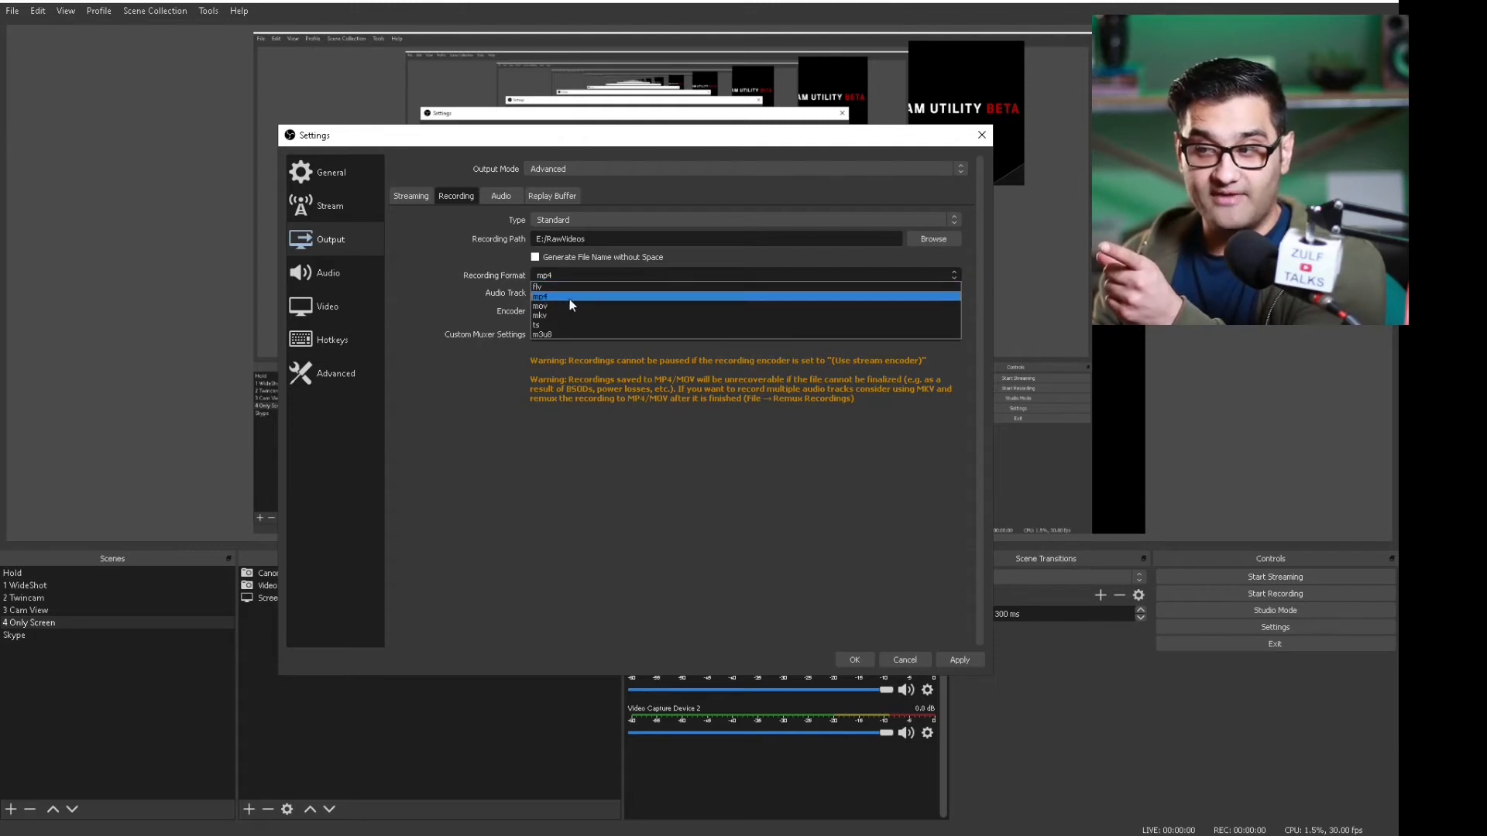
left_click(575, 297)
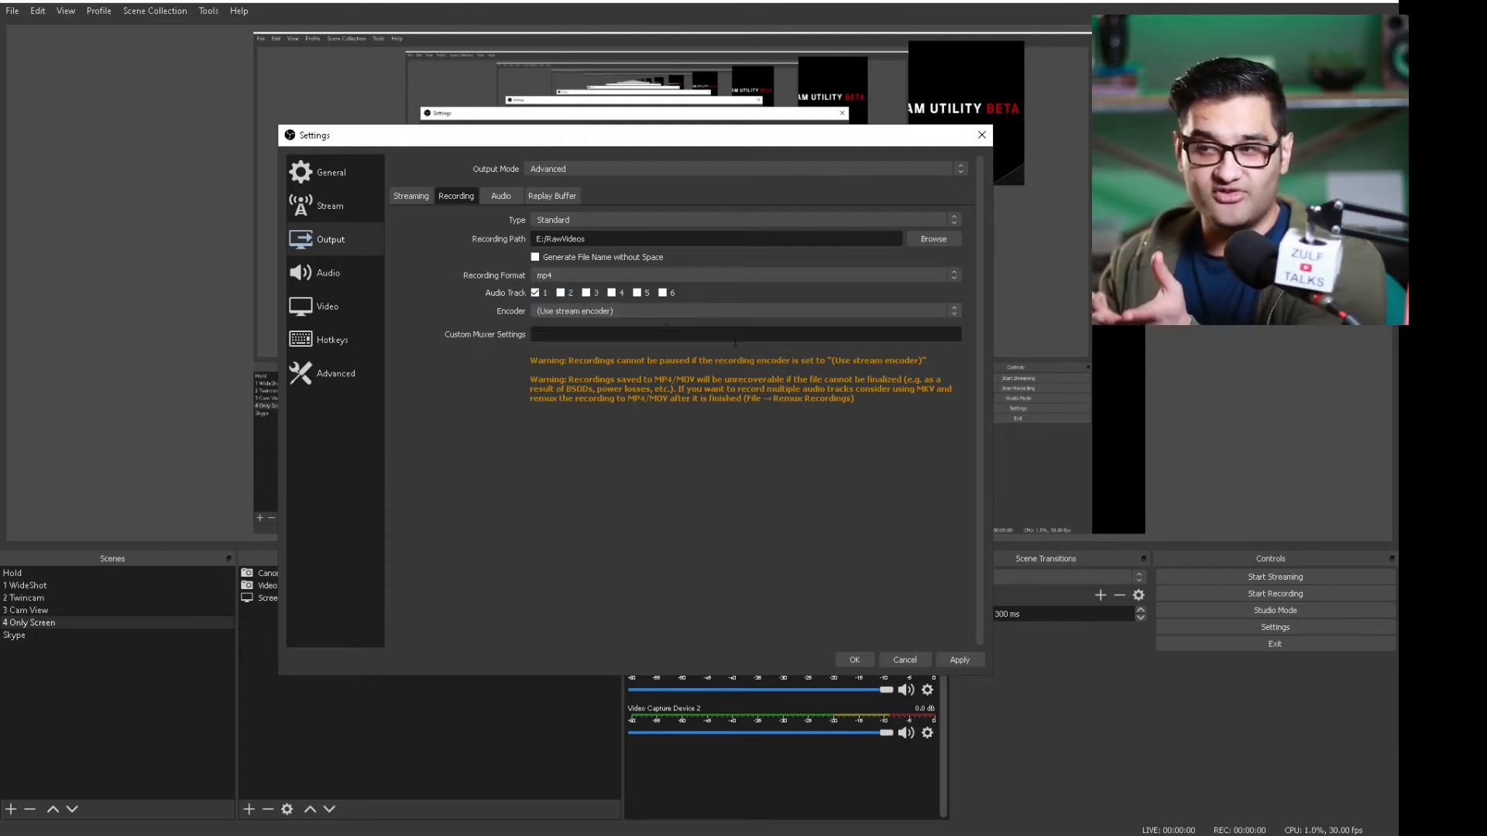
Review the Track 1 audio bitrate options and the Replay Buffer option in the Output settings
left_click(496, 194)
left_click(584, 245)
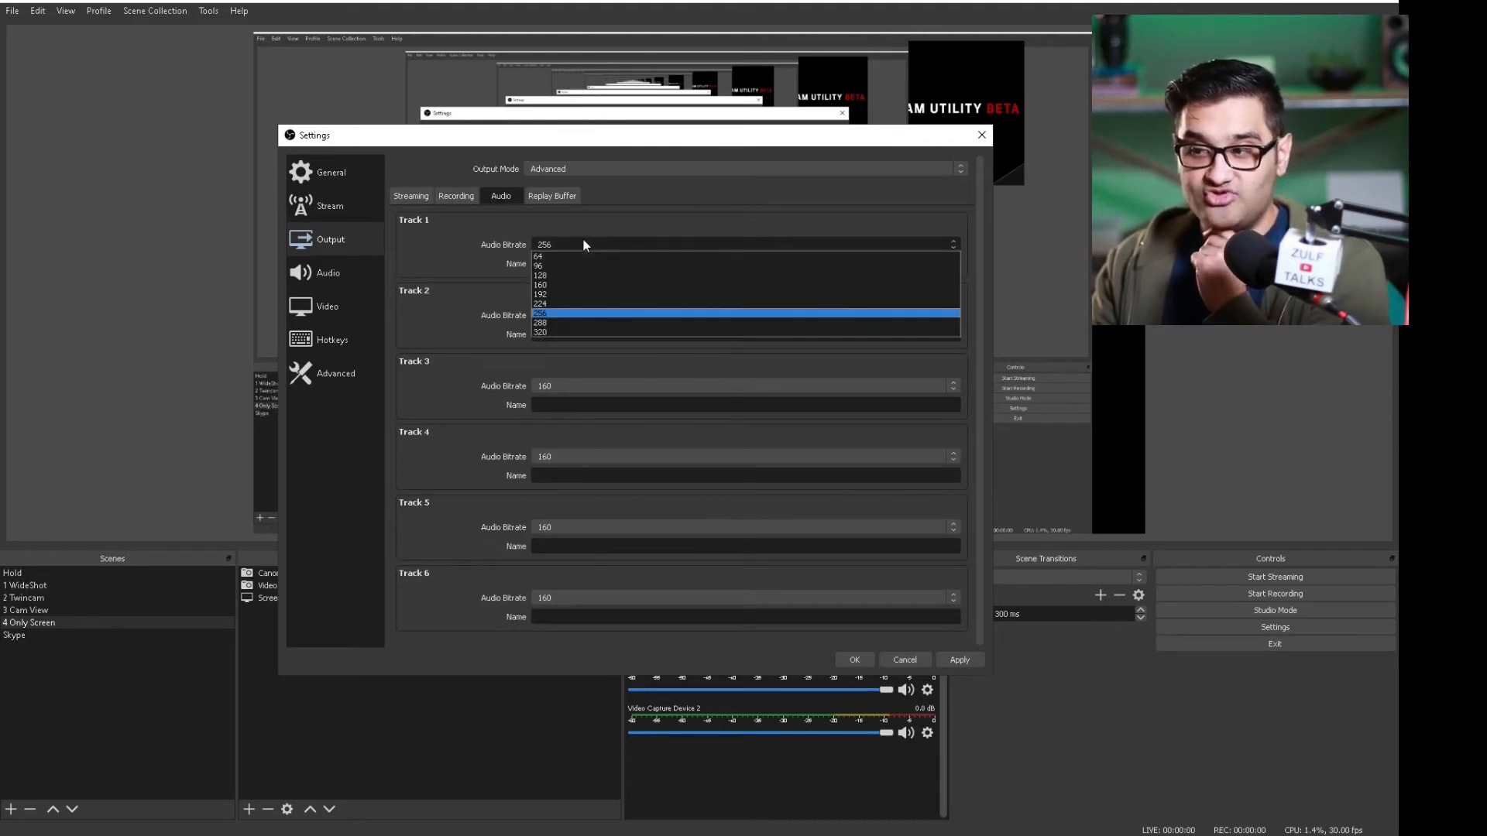
left_click(583, 244)
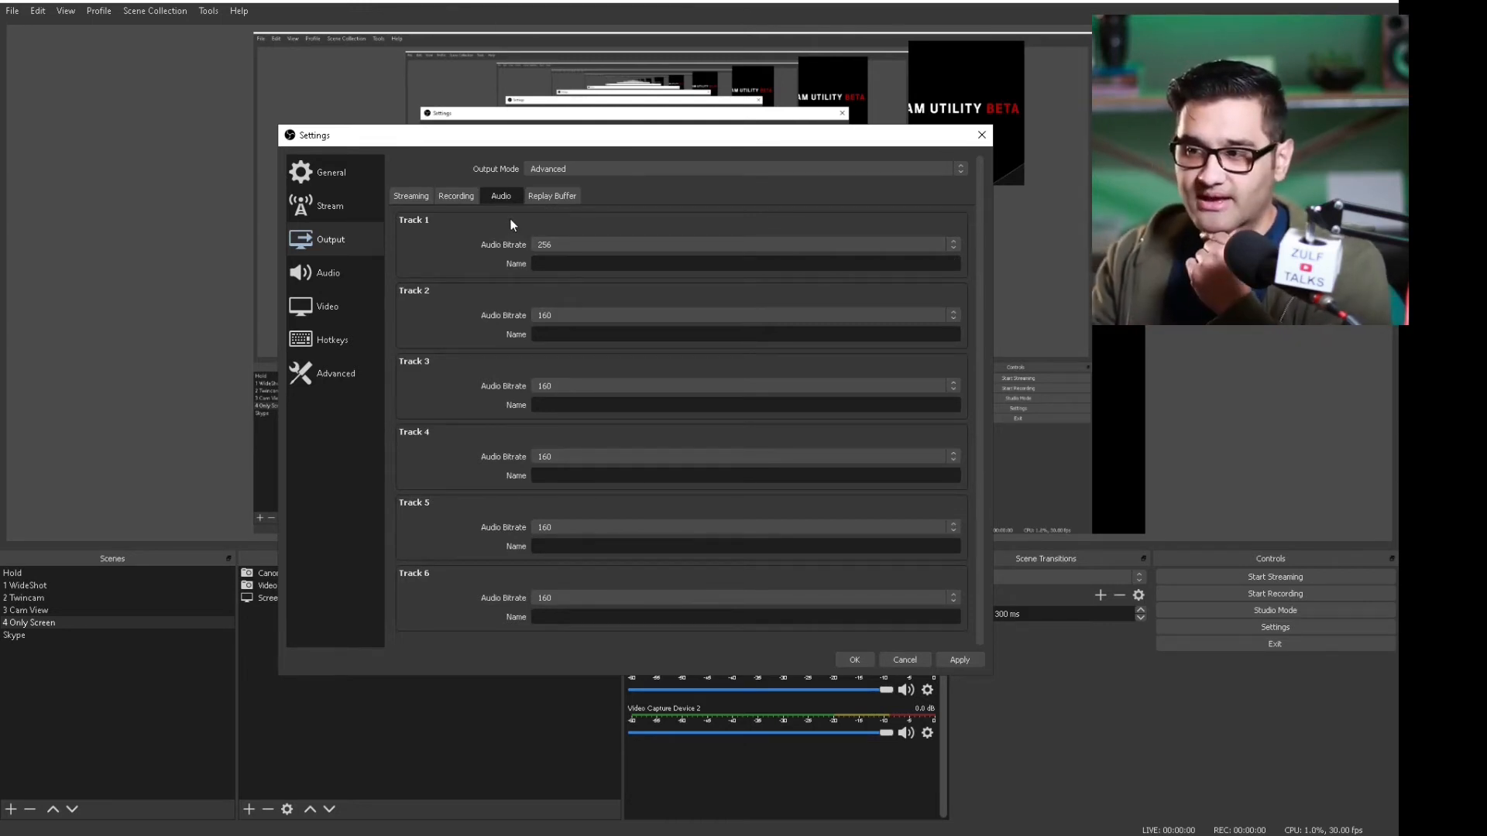
left_click(550, 200)
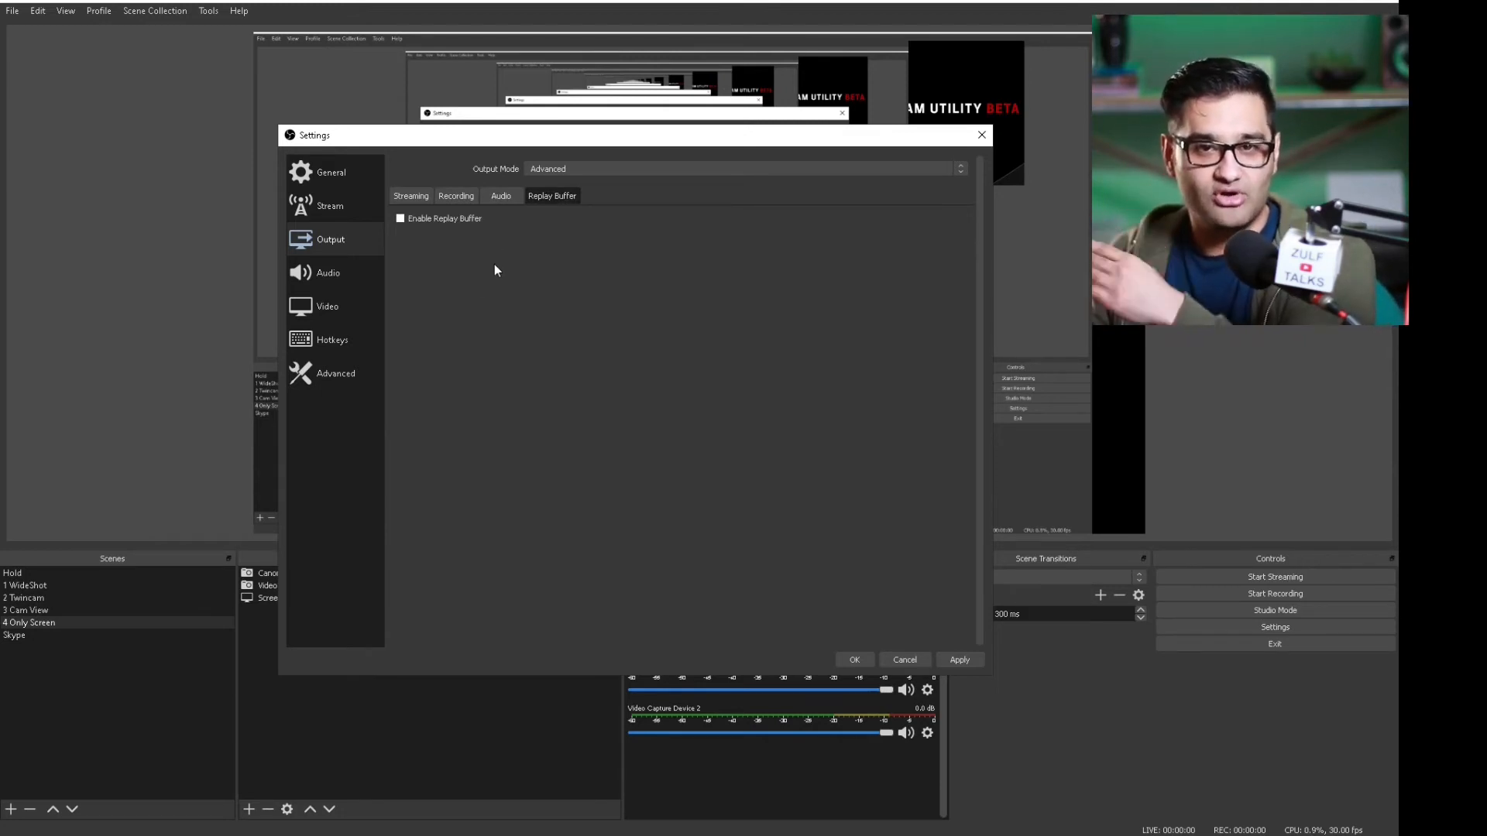
Review the Audio settings, checking the sample rate options while keeping 44.1 kHz, and look over the devices and push-to-mute options
left_click(341, 273)
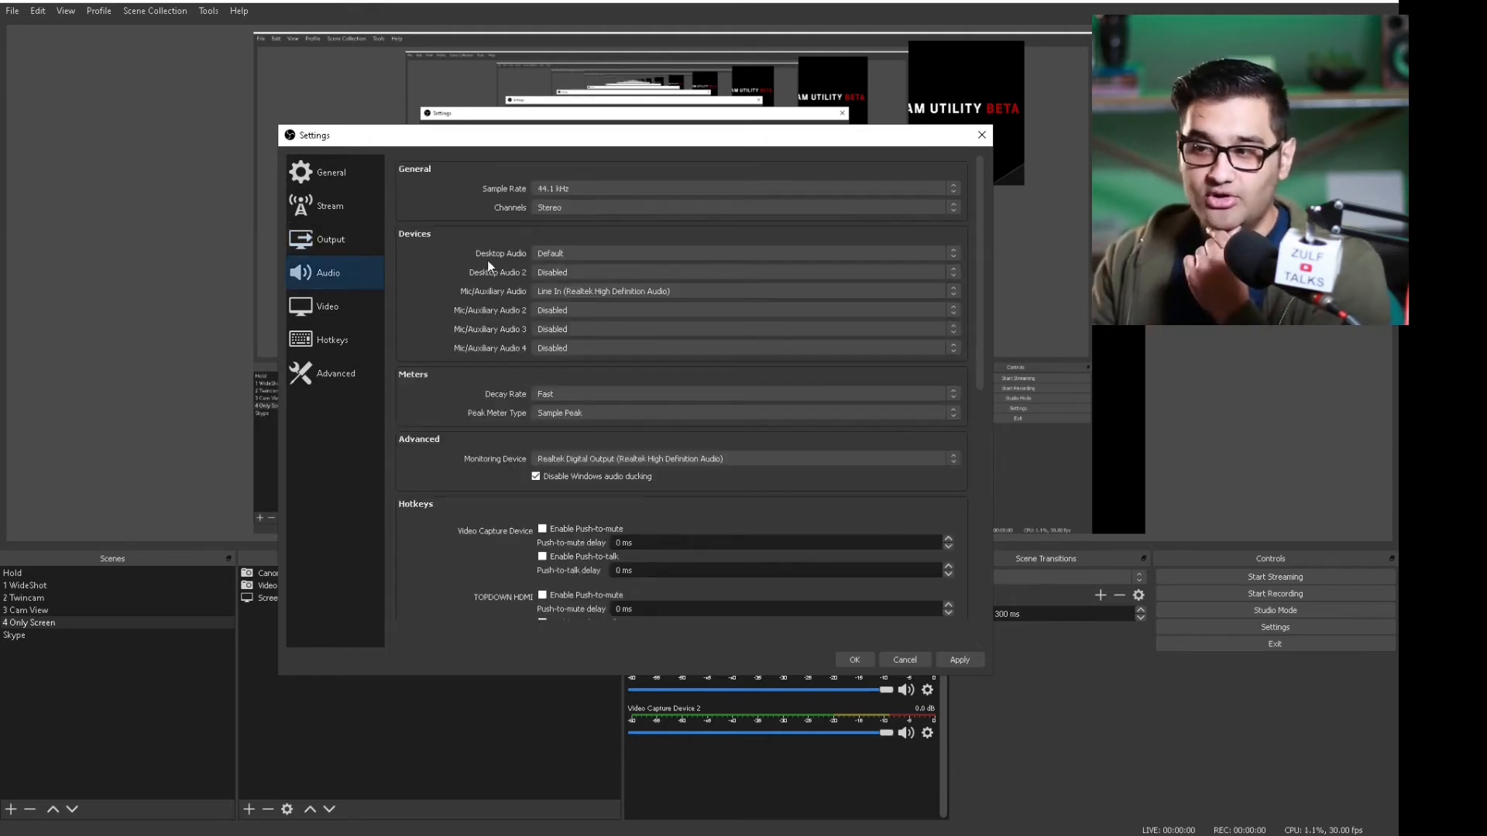
left_click(592, 192)
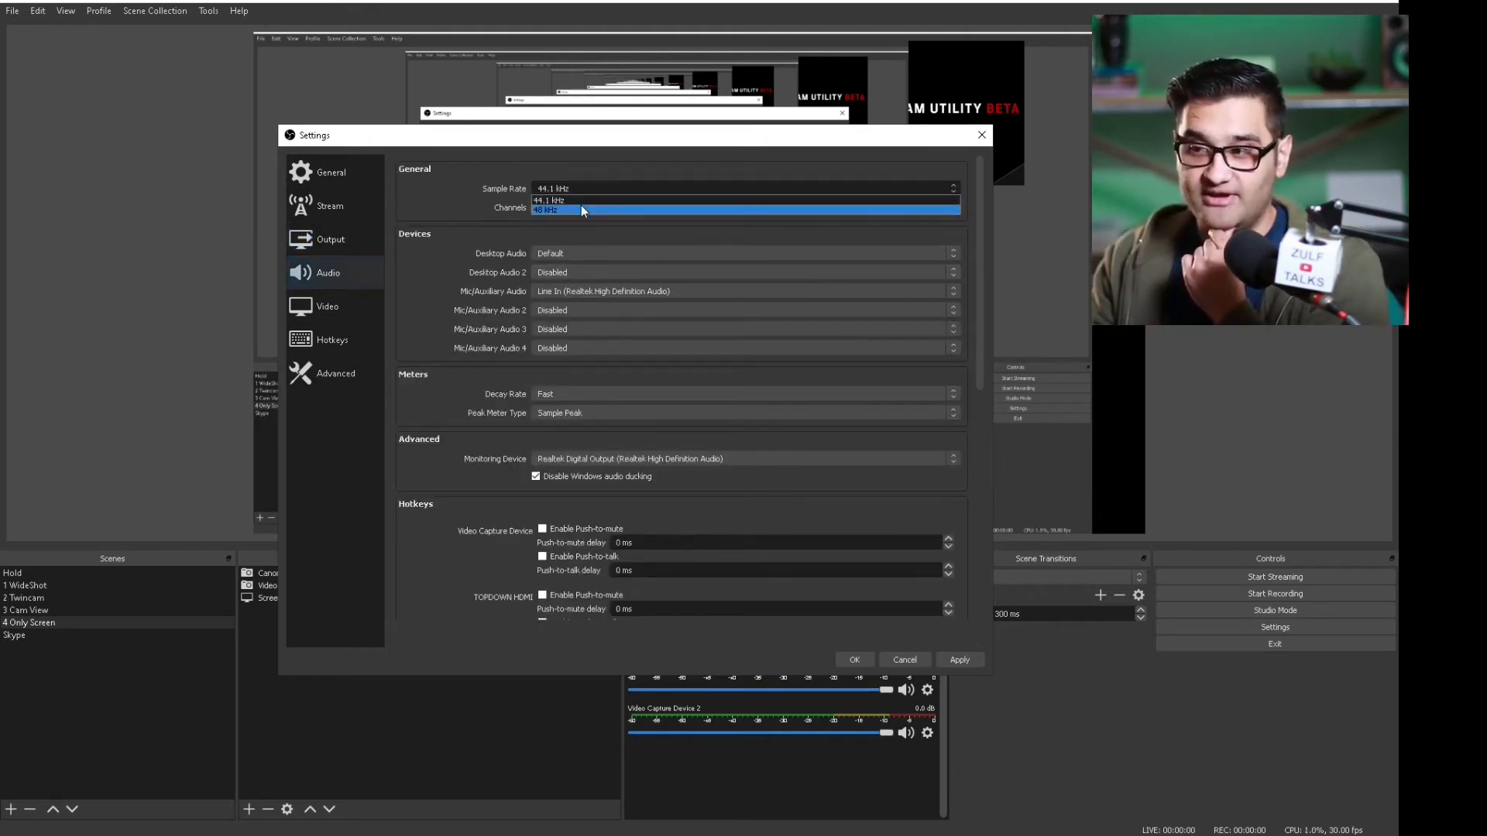
left_click(581, 201)
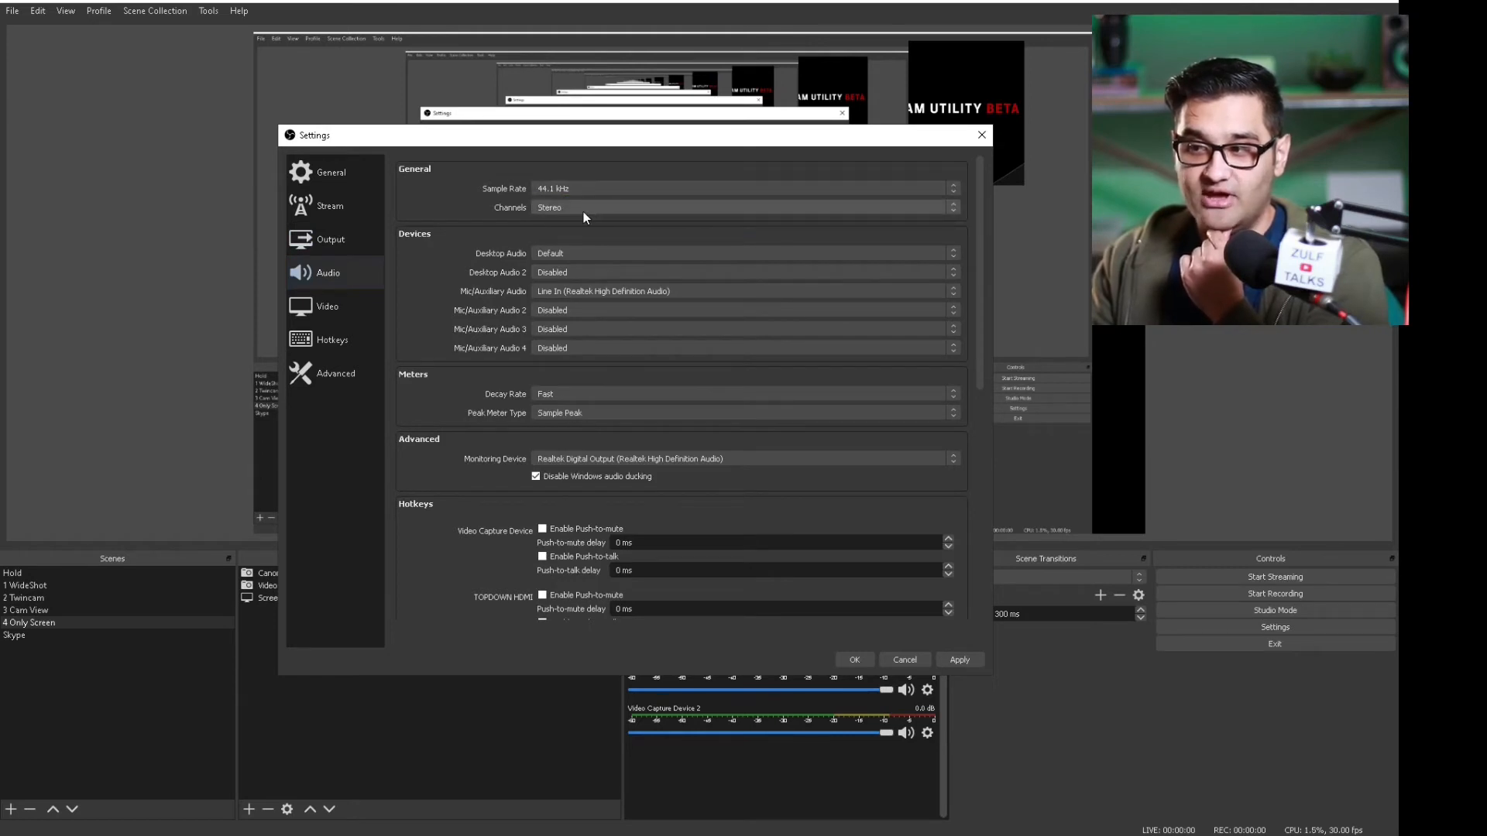
scroll(631, 401, "down", 1)
scroll(631, 401, "down", 2)
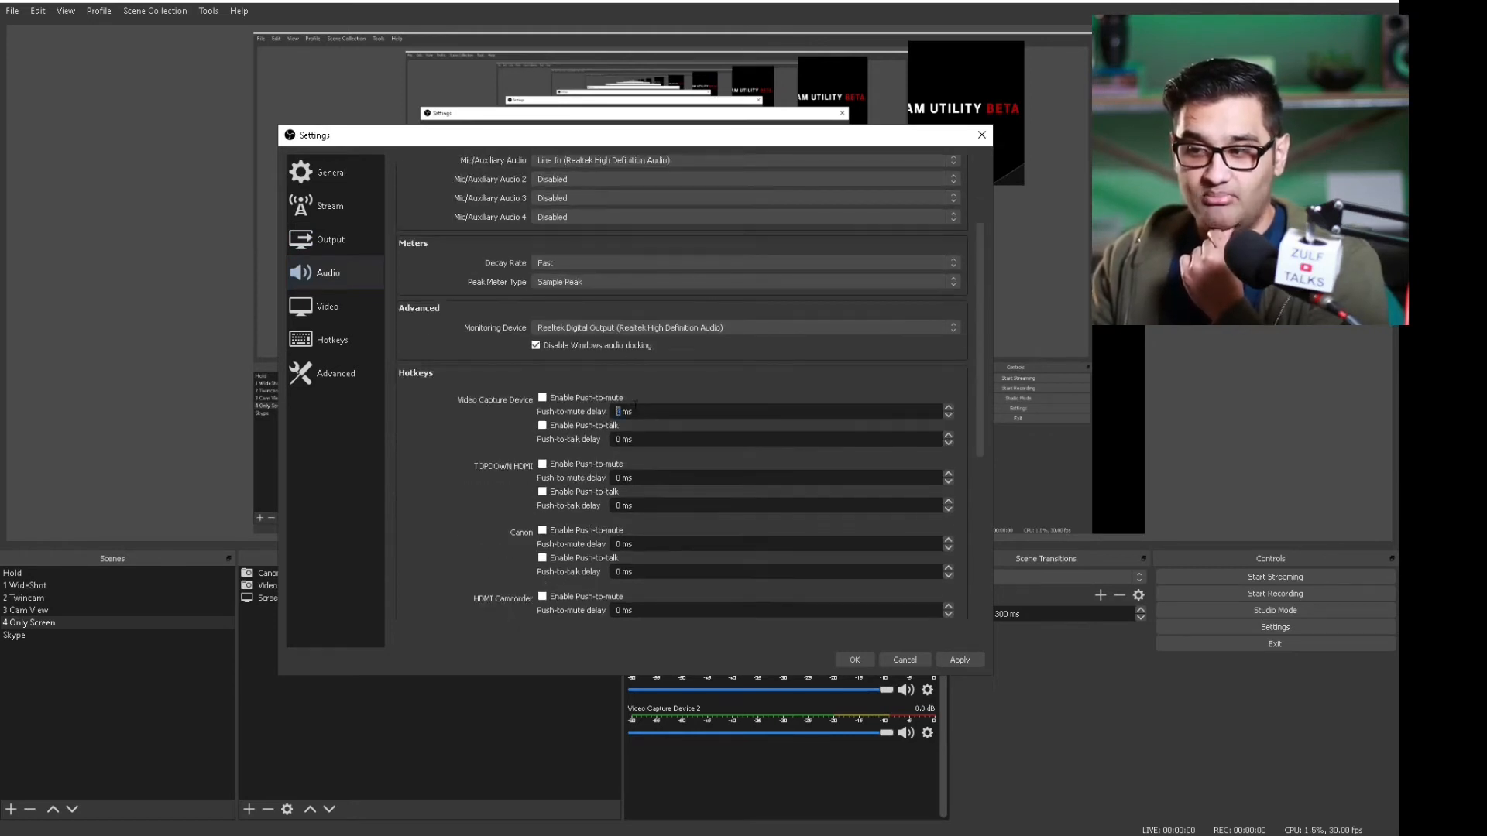
left_click(328, 213)
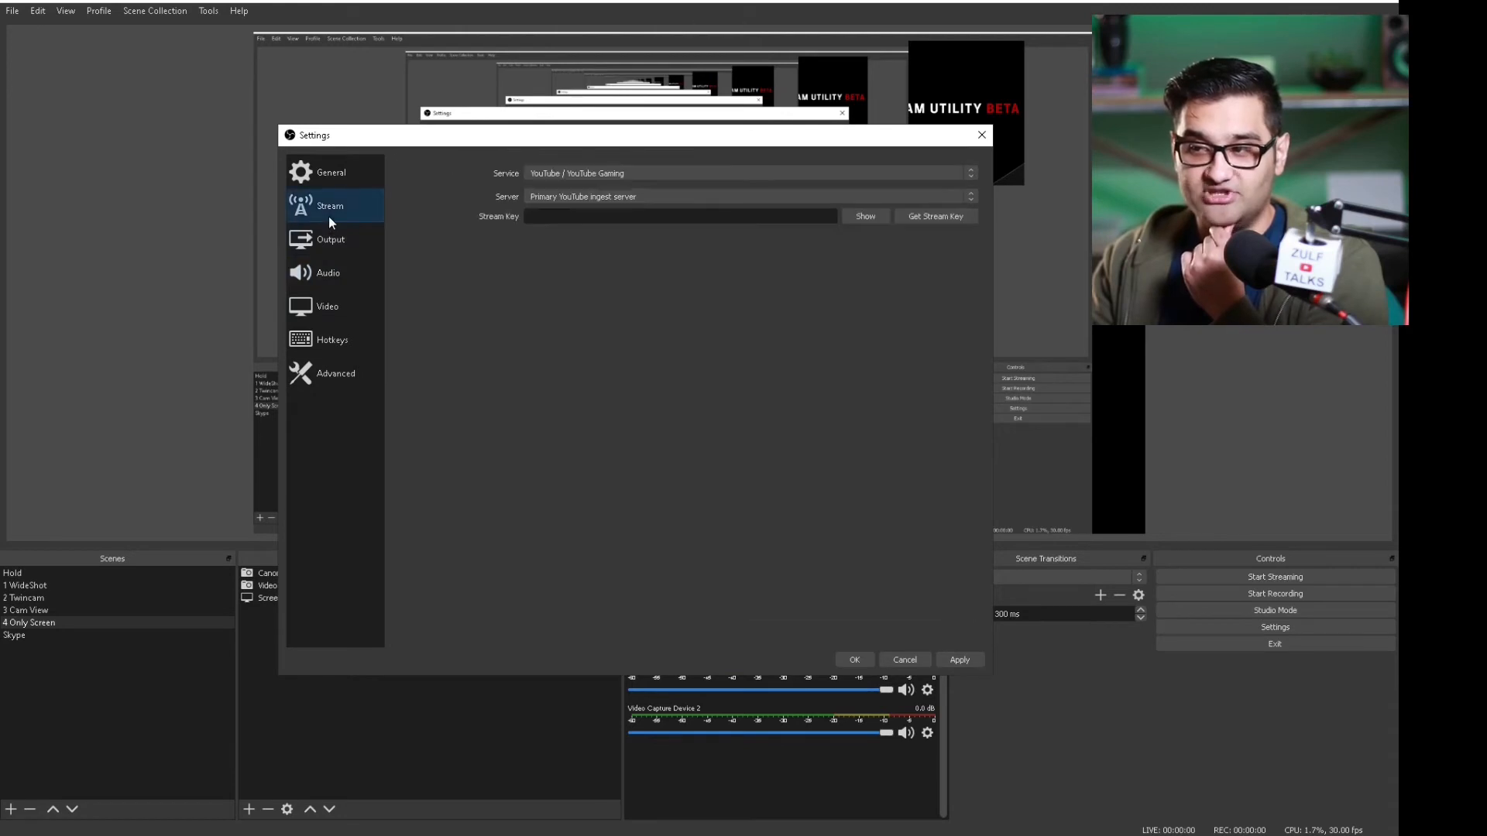
Review the canvas resolution, frame rate and downscale filter choices in the Video settings, keeping Bicubic (Sharpened scaling, 16 samples)
left_click(331, 304)
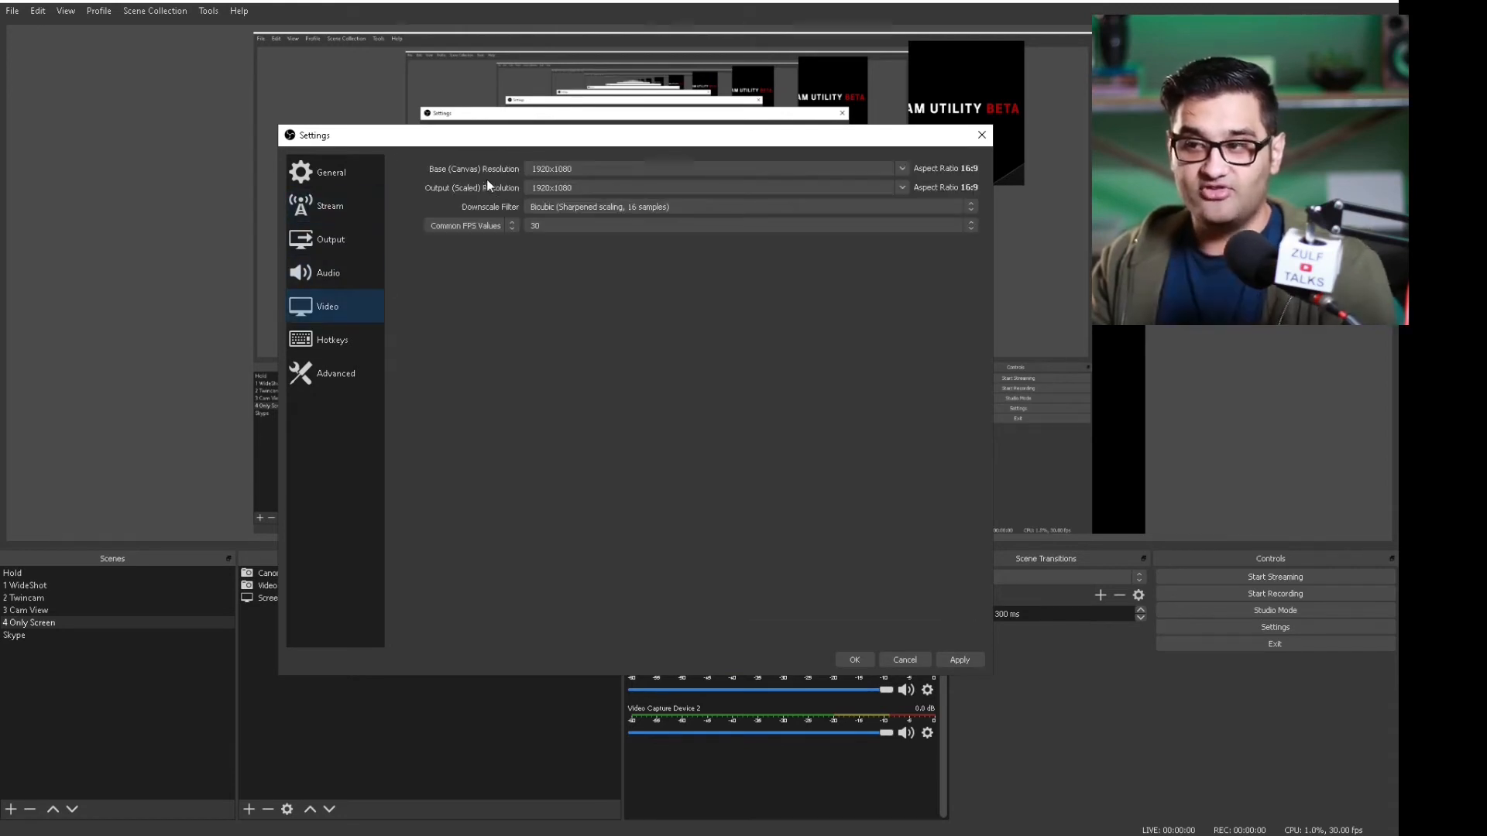
left_click(900, 168)
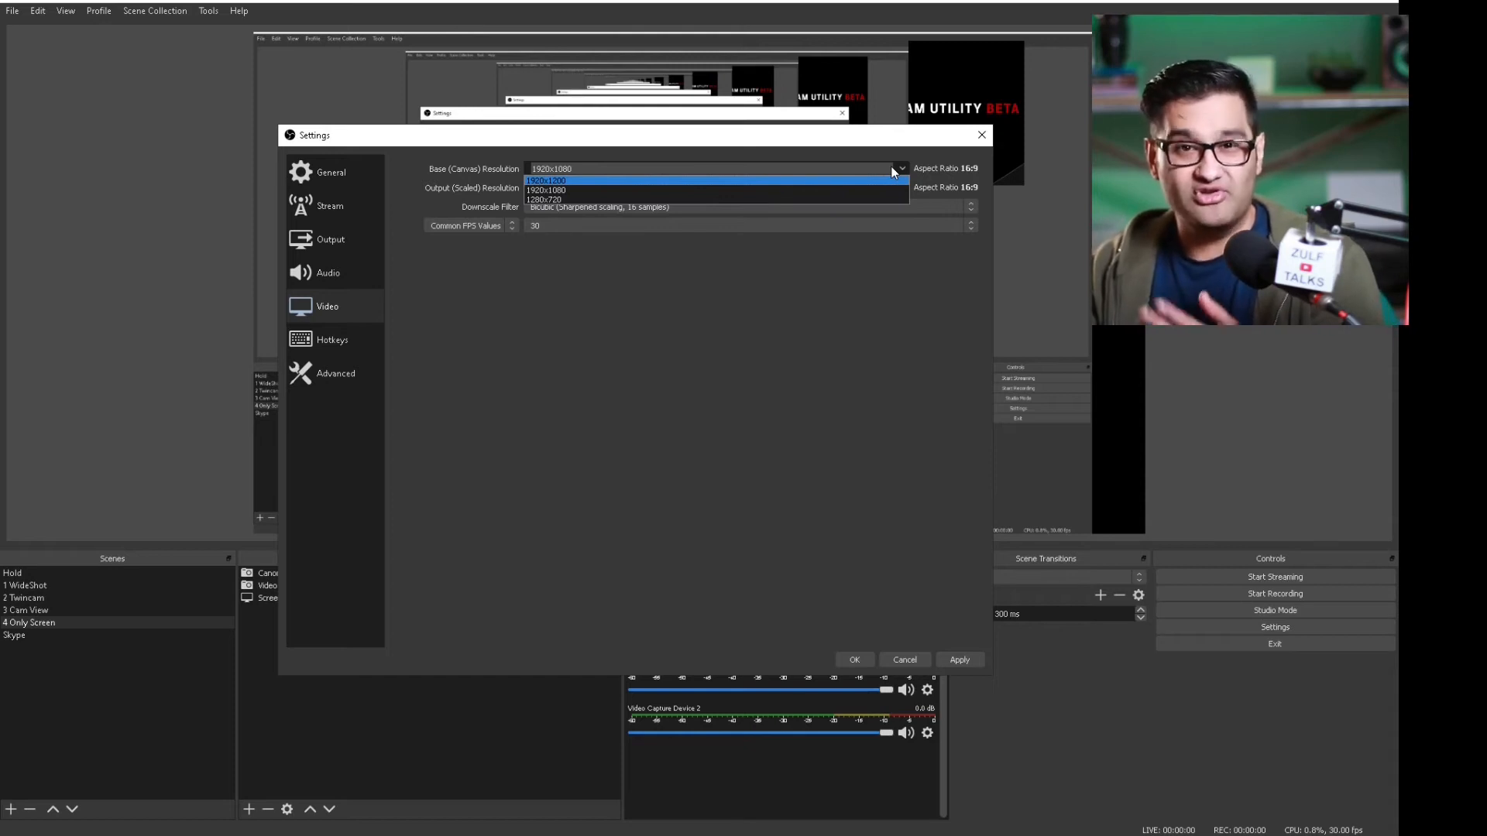
left_click(903, 166)
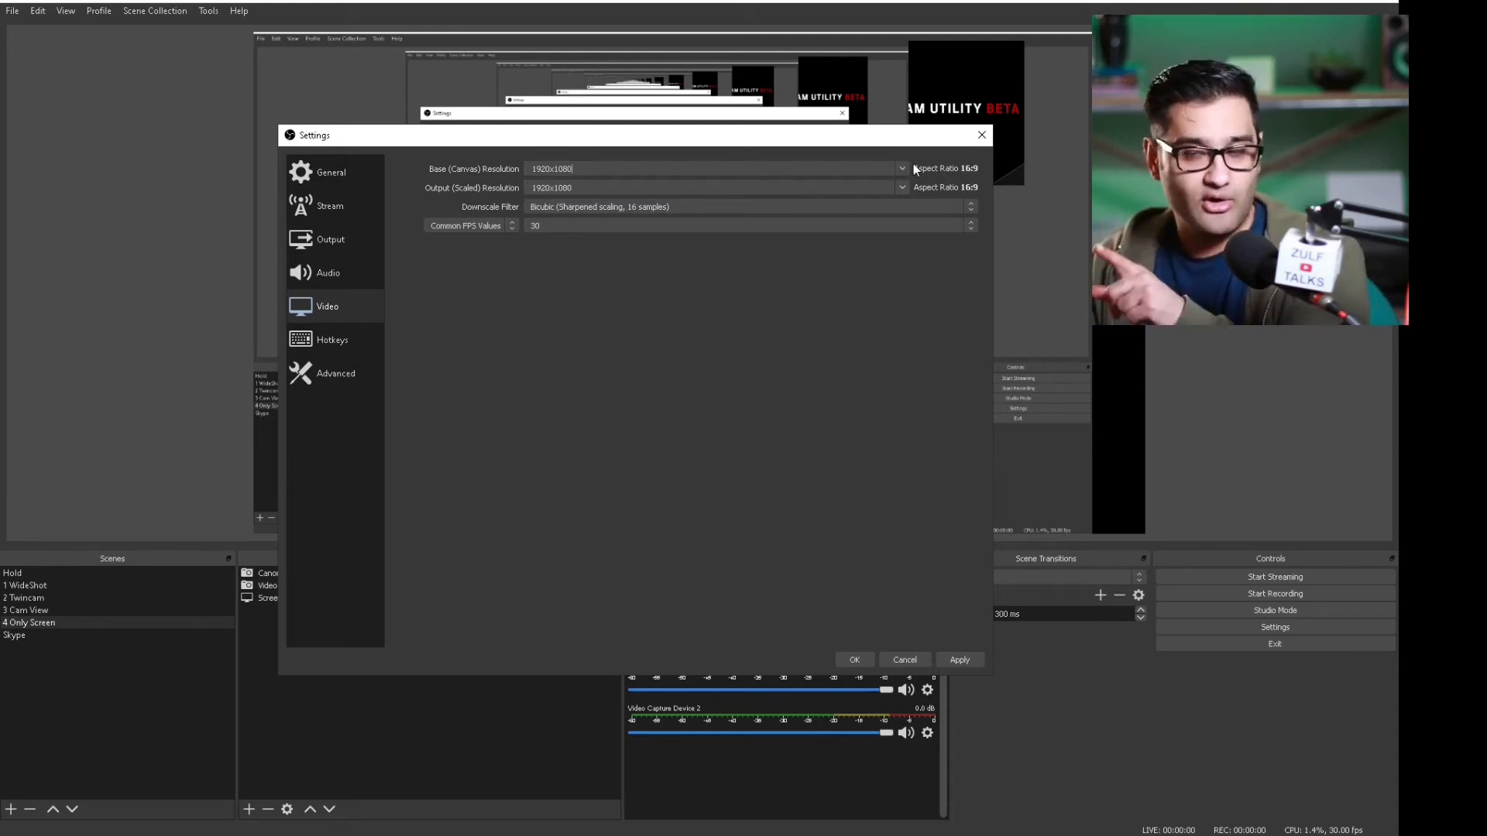
left_click(564, 228)
left_click(564, 228)
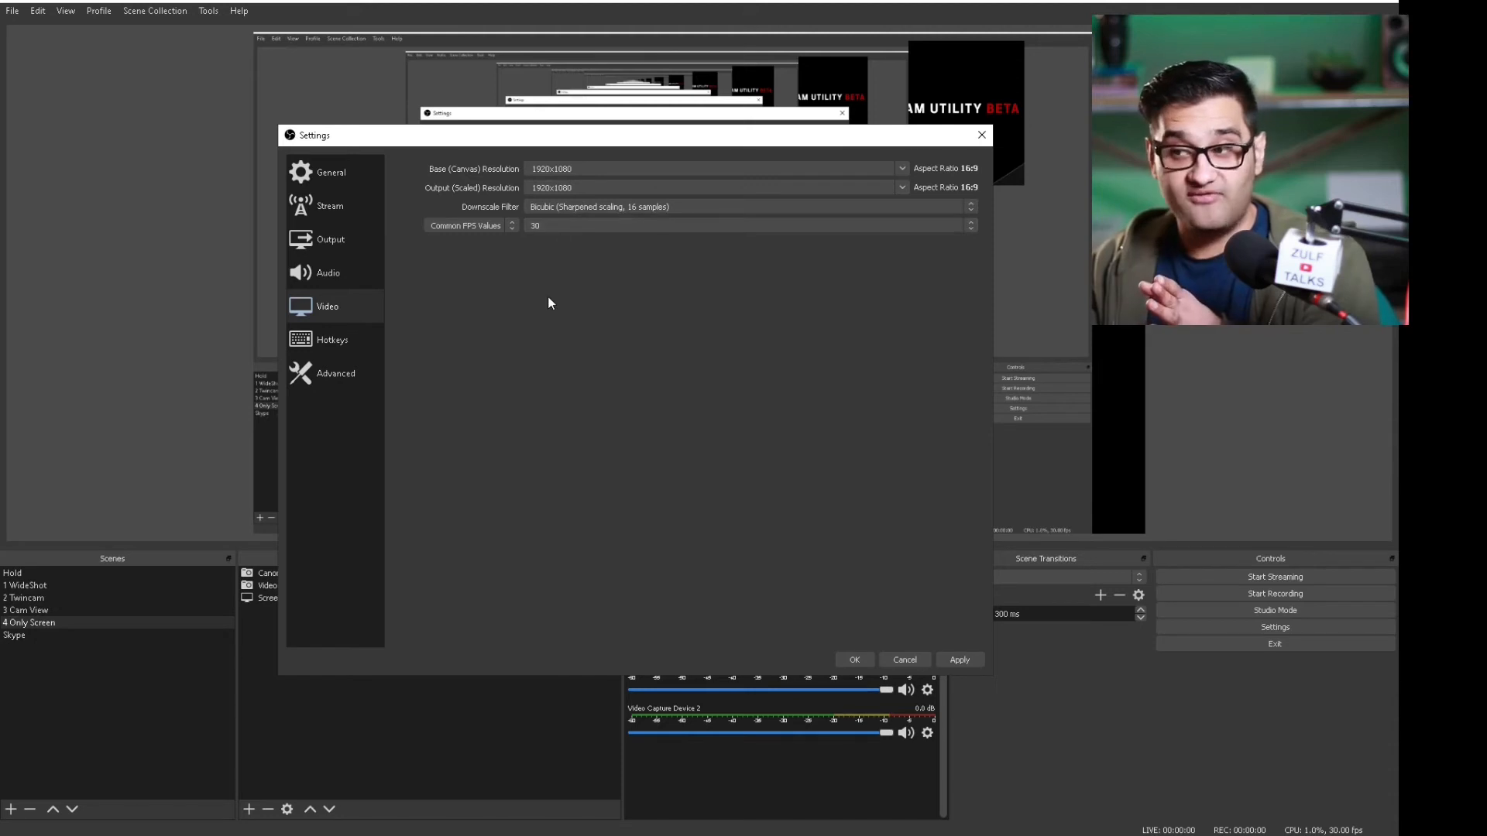
left_click(696, 206)
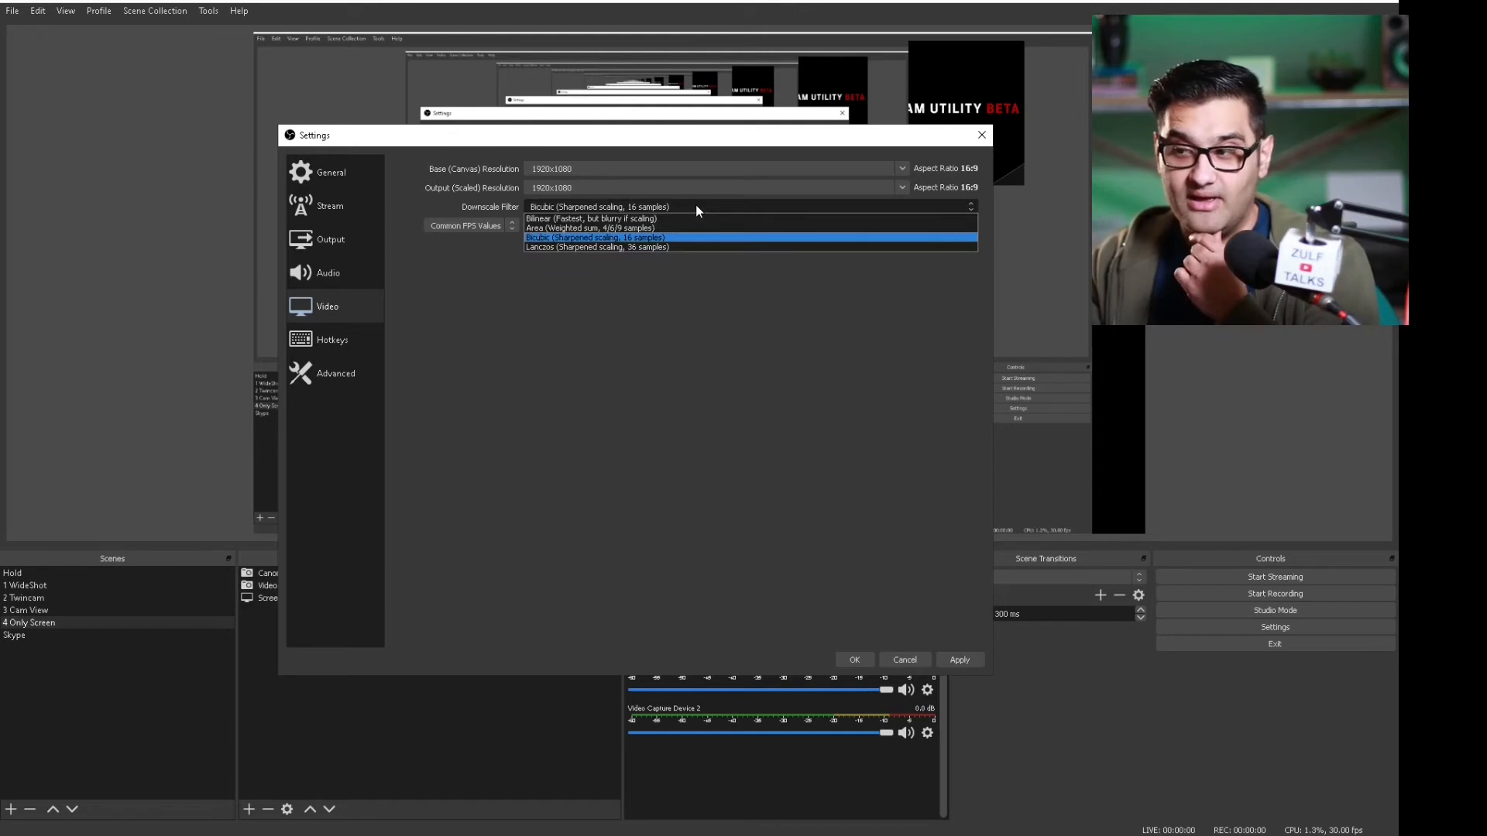
left_click(628, 240)
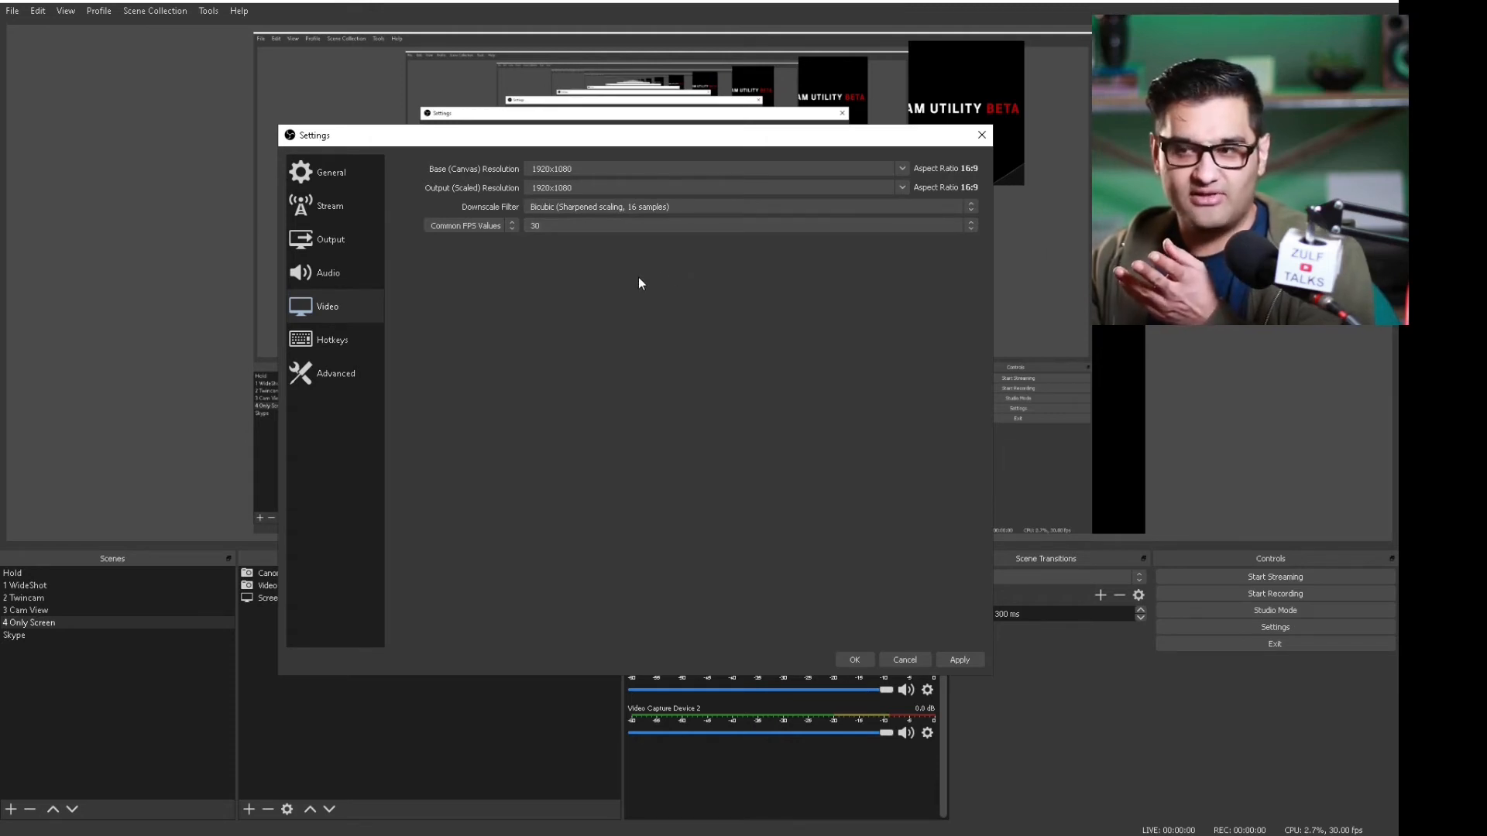
Look through the Hotkeys and Advanced settings, including the scene-switching hotkeys, and close the settings
left_click(345, 343)
scroll(691, 421, "down", 1)
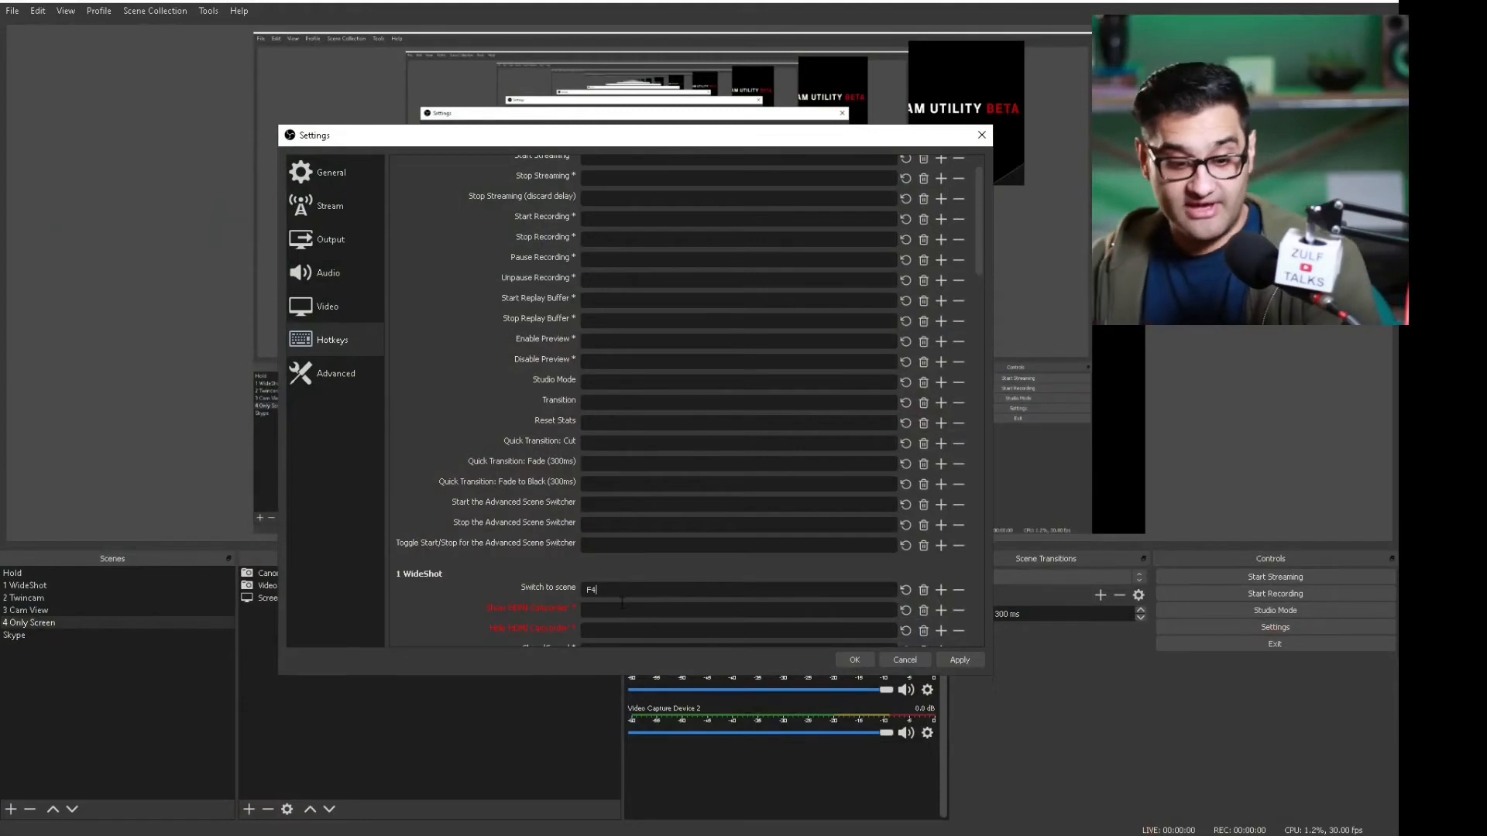
left_click(322, 362)
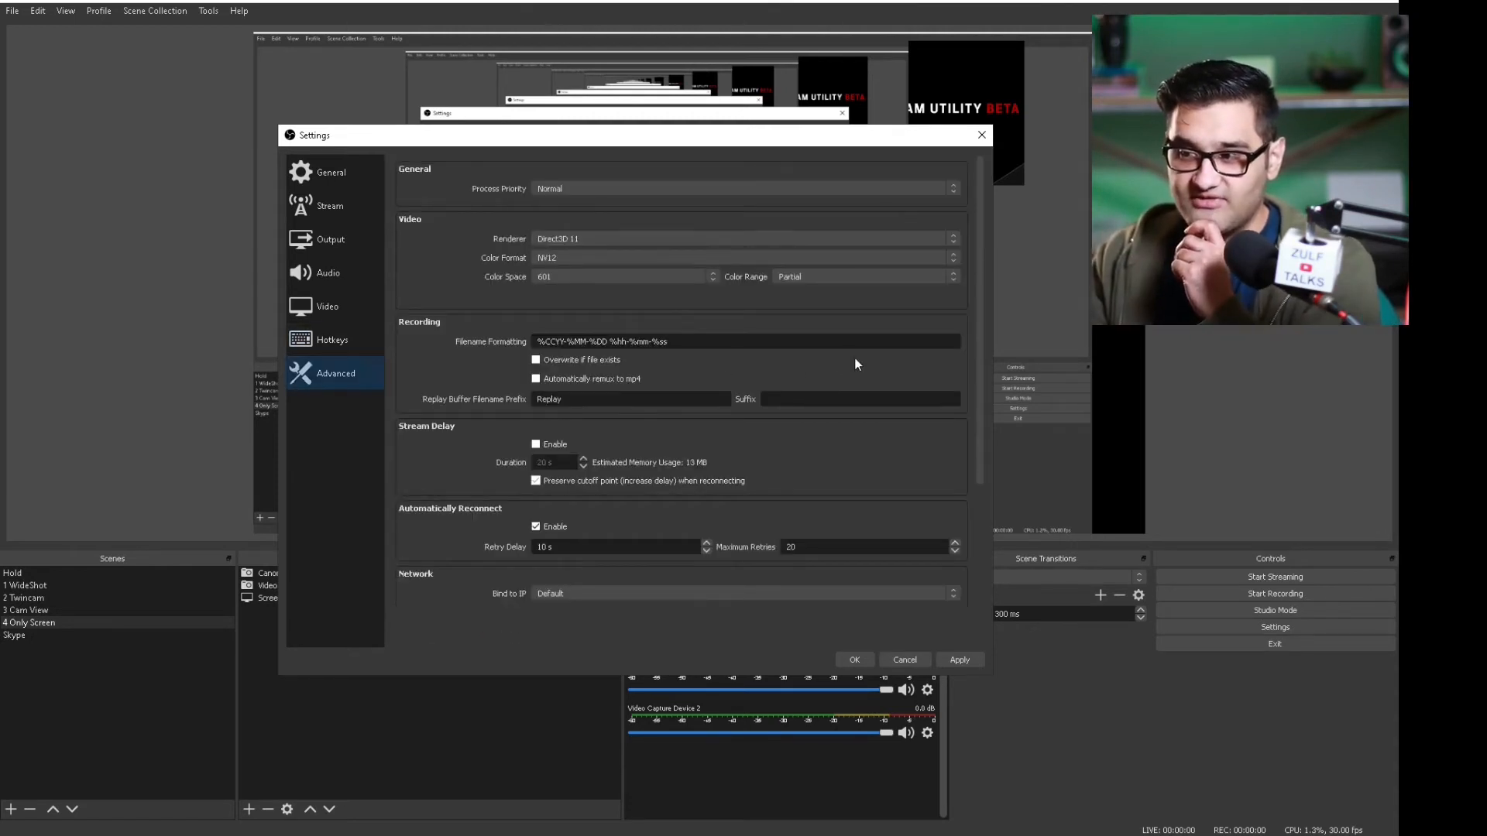
scroll(923, 398, "down", 4)
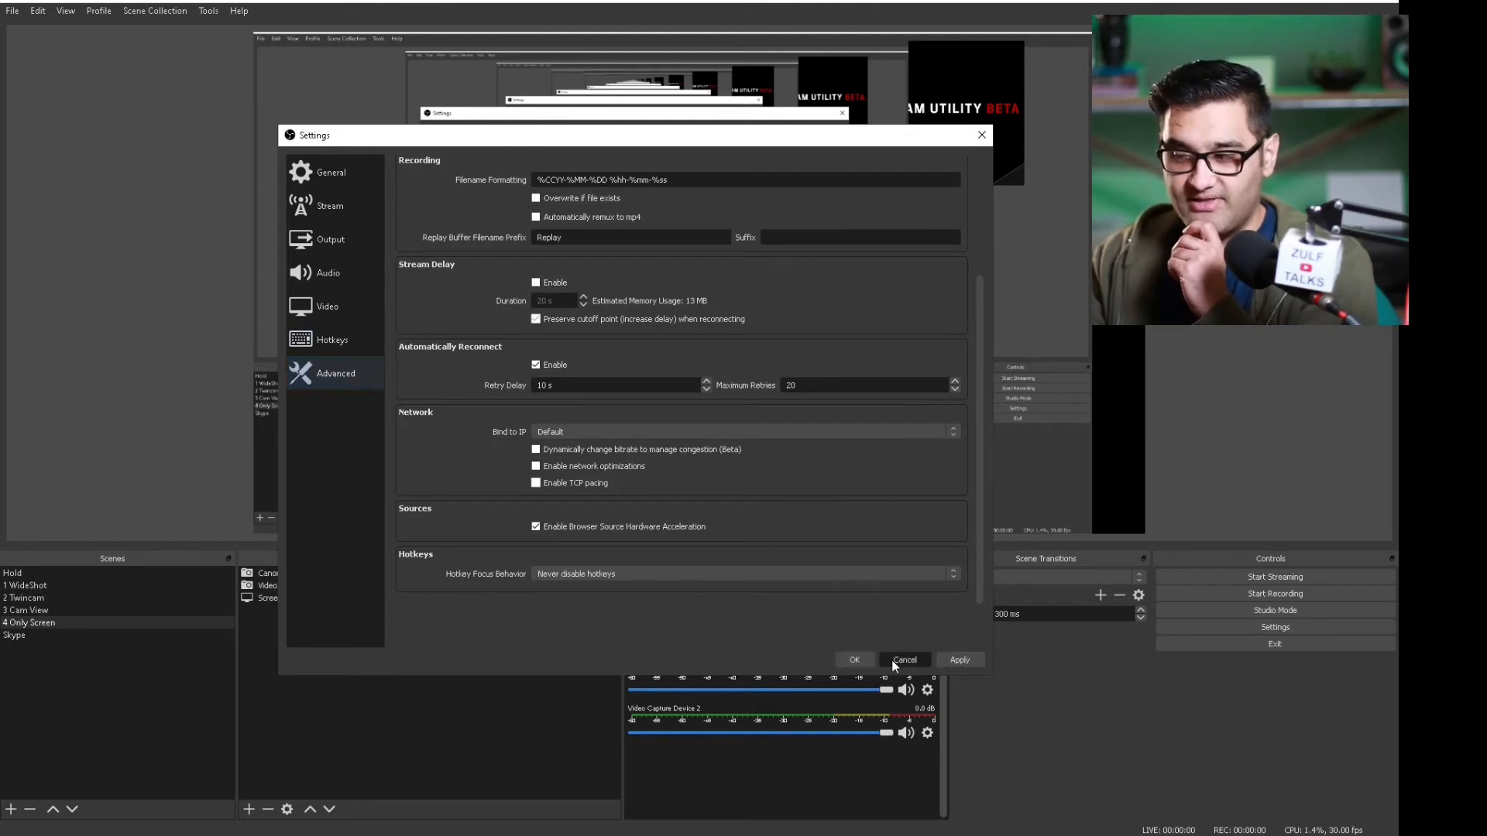
left_click(866, 661)
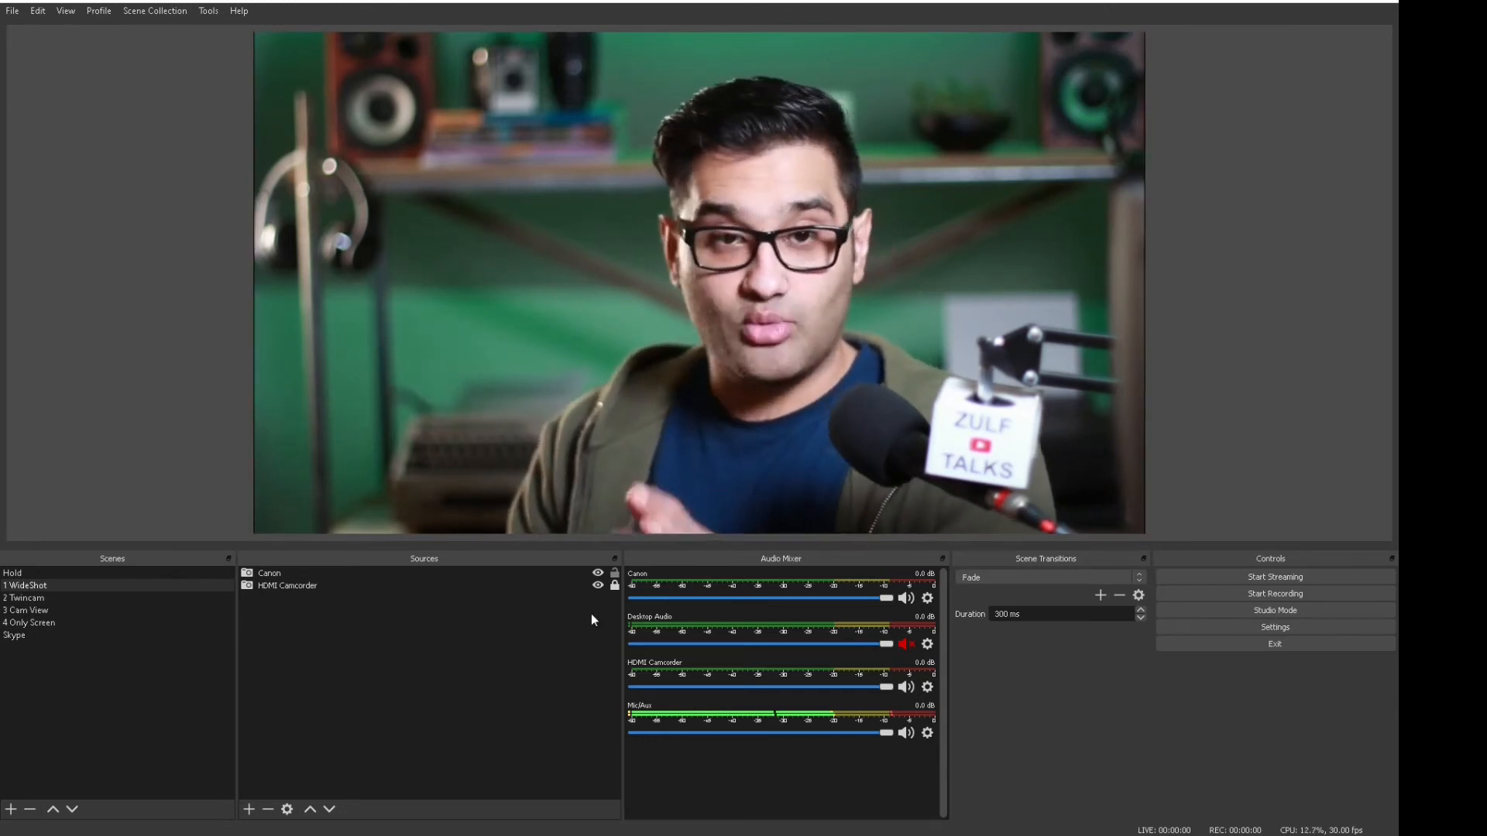
View the 2 Twincam scene, switch to 3 Cam View and remove the America.png source from it
left_click(47, 598)
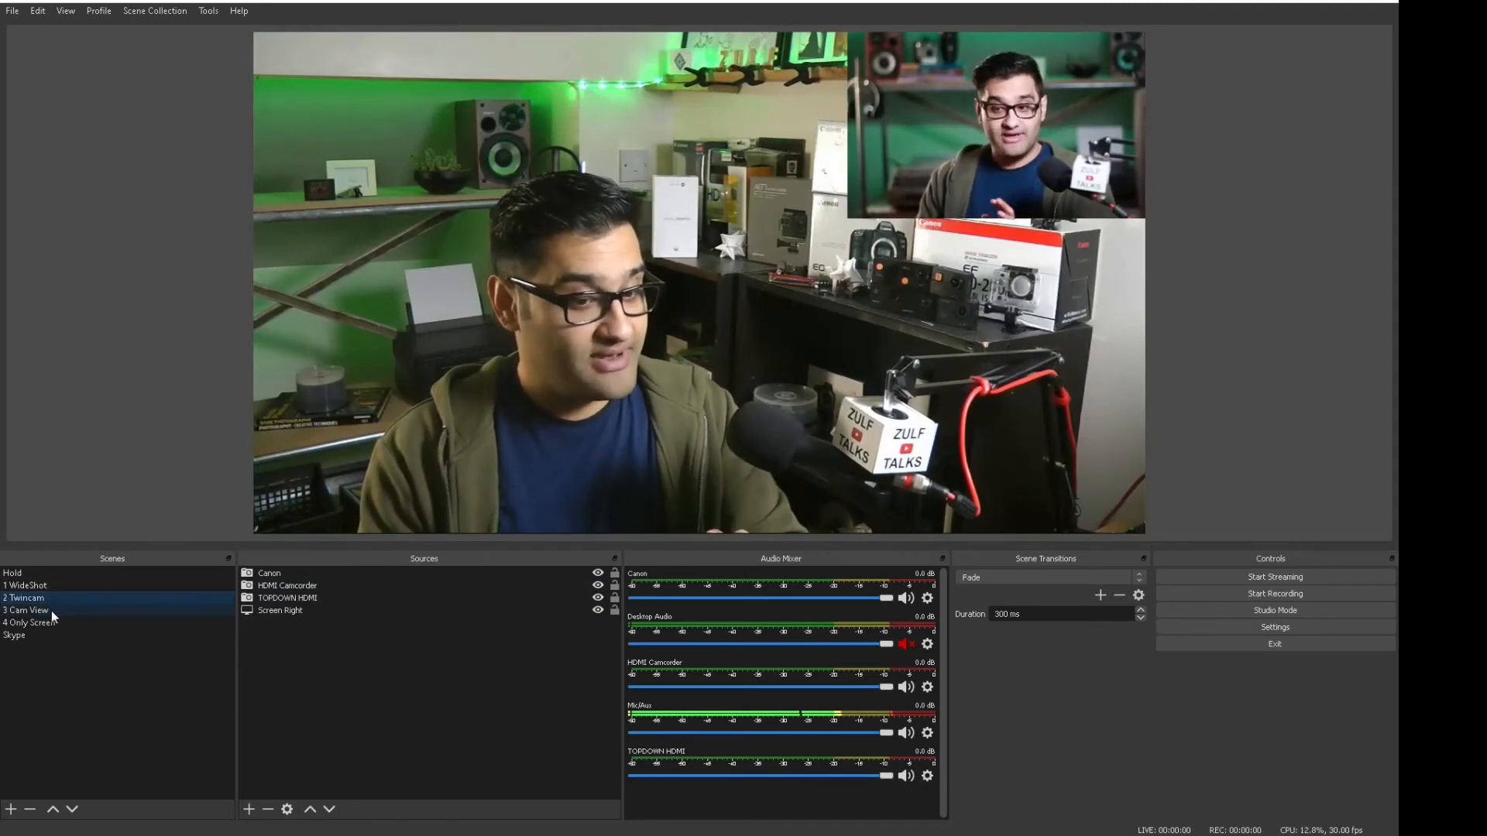
left_click(51, 611)
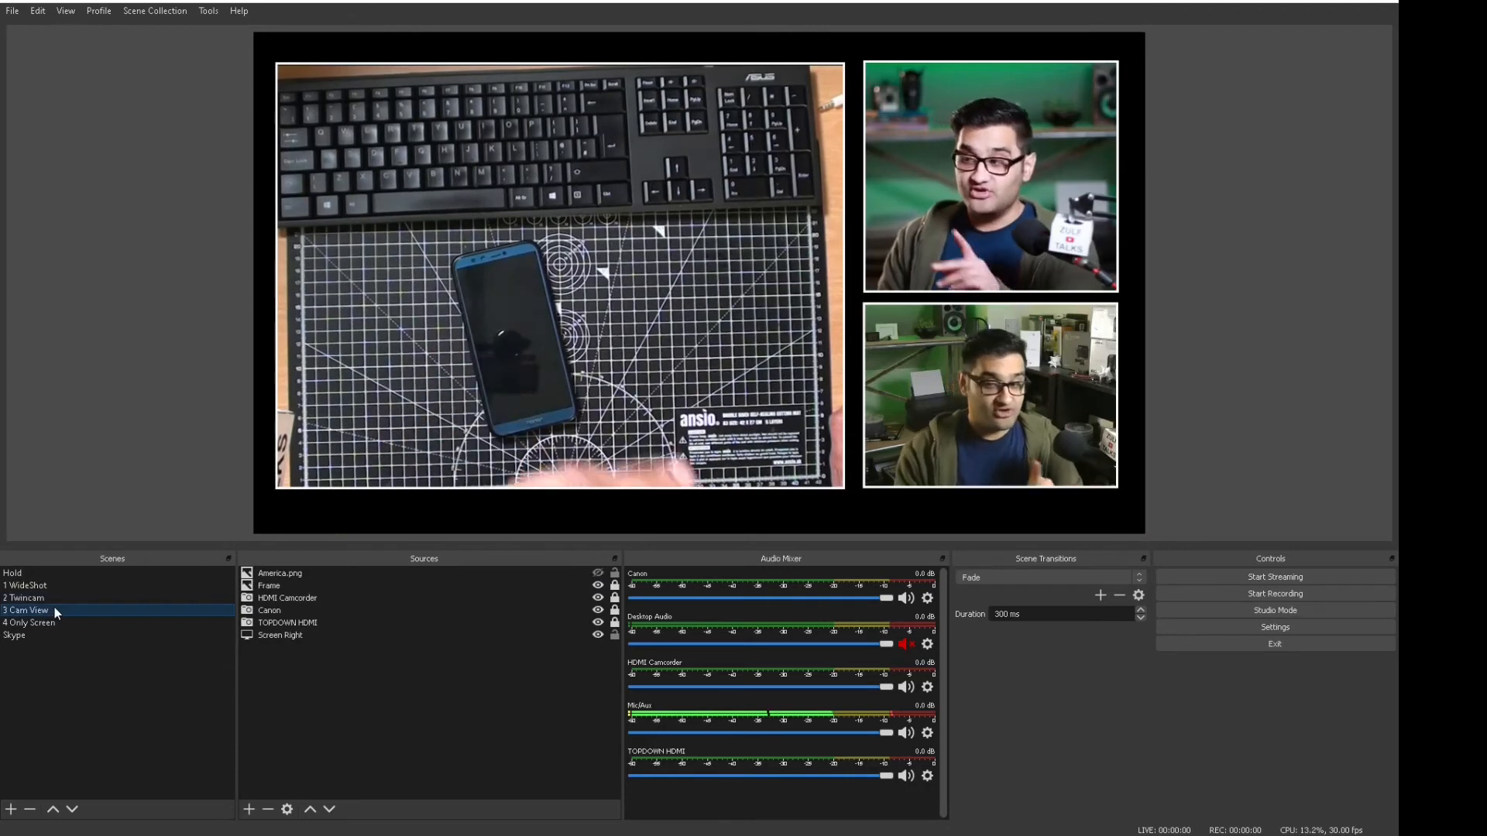
left_click(319, 576)
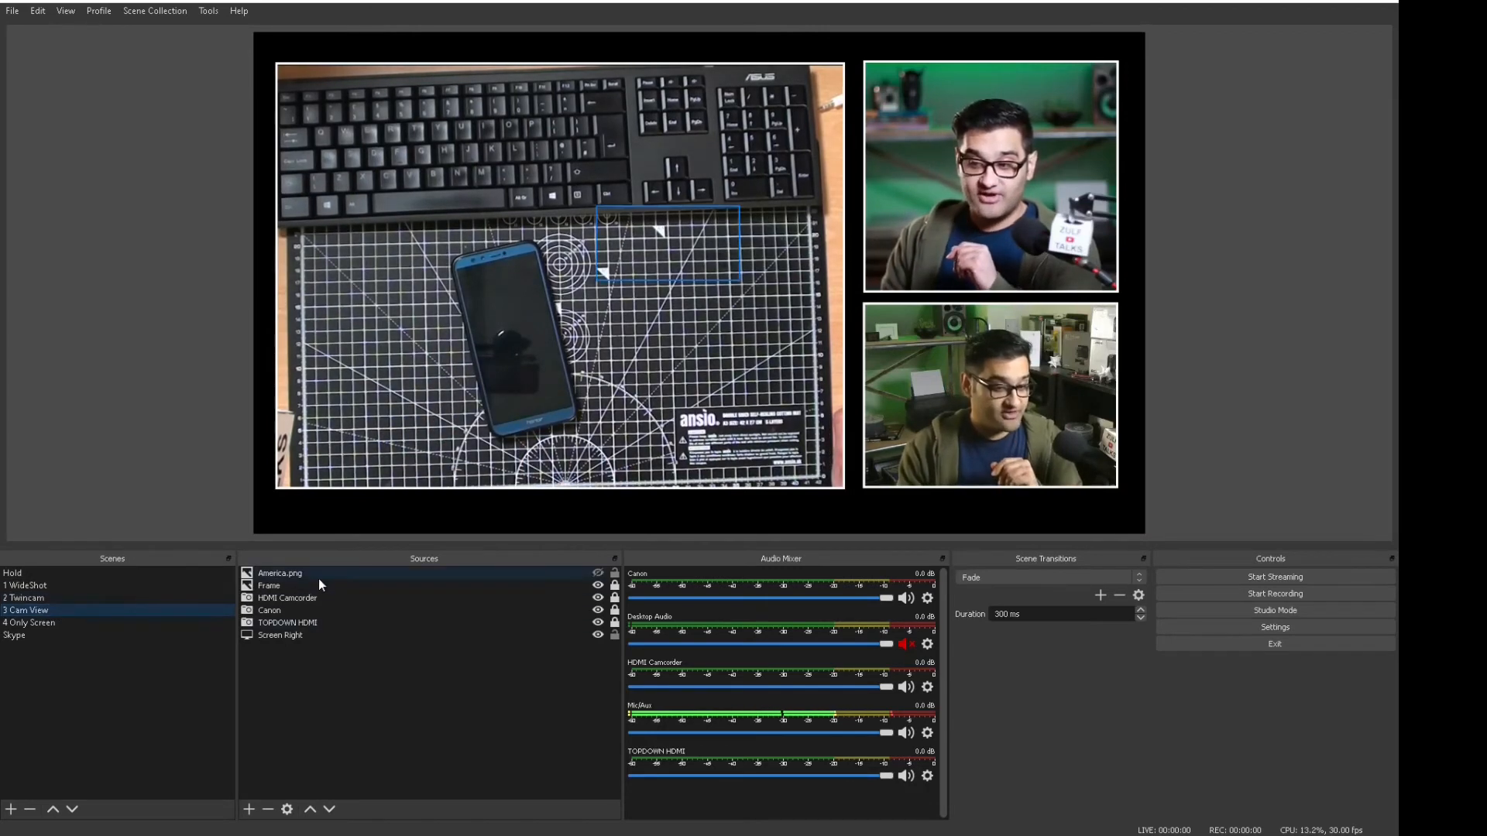
left_click(268, 811)
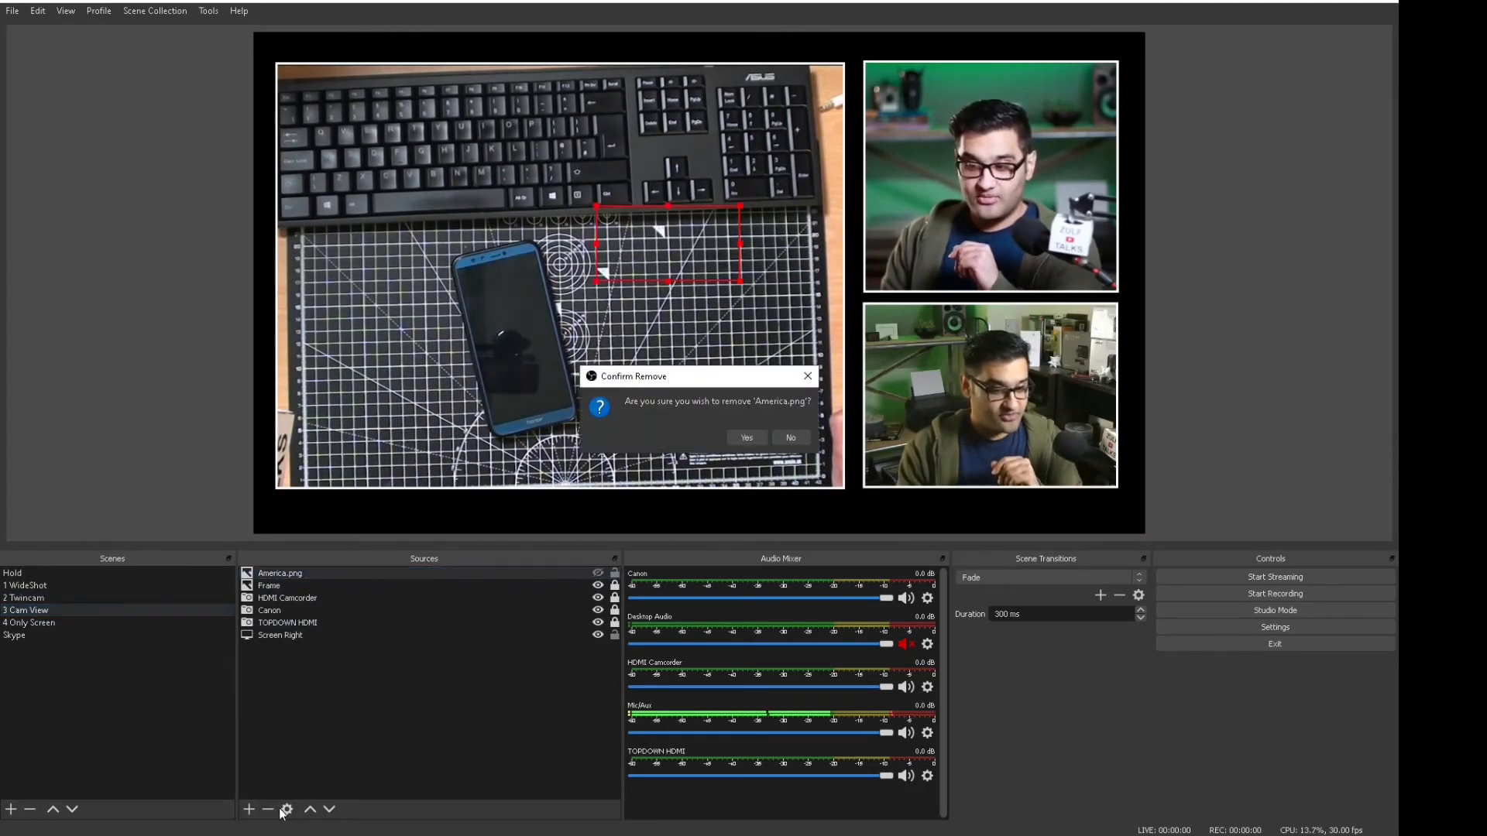
left_click(753, 435)
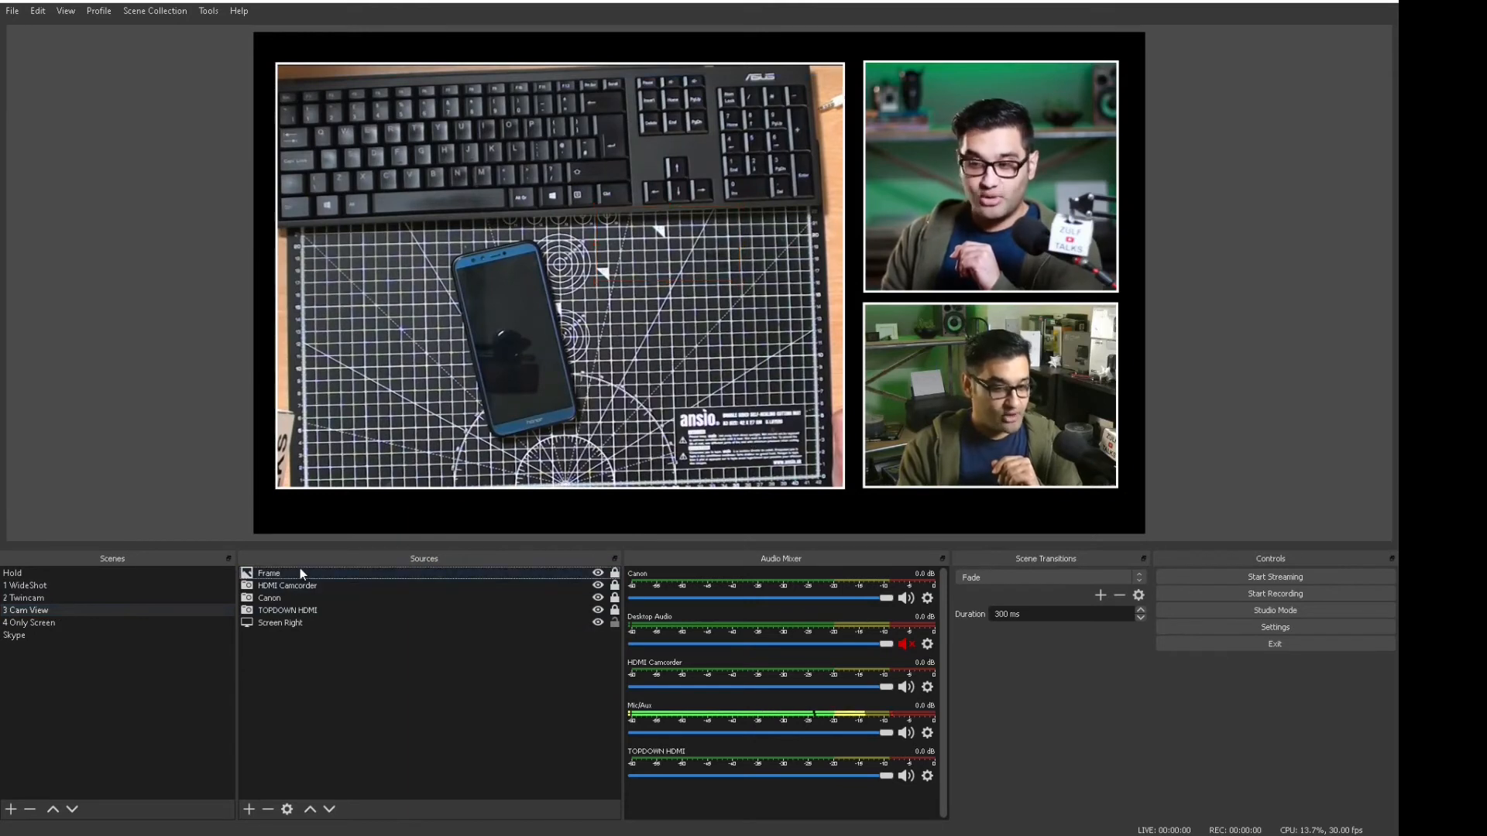
Hide and show the Frame source twice to compare the 3 Cam View layout with and without it
left_click(299, 575)
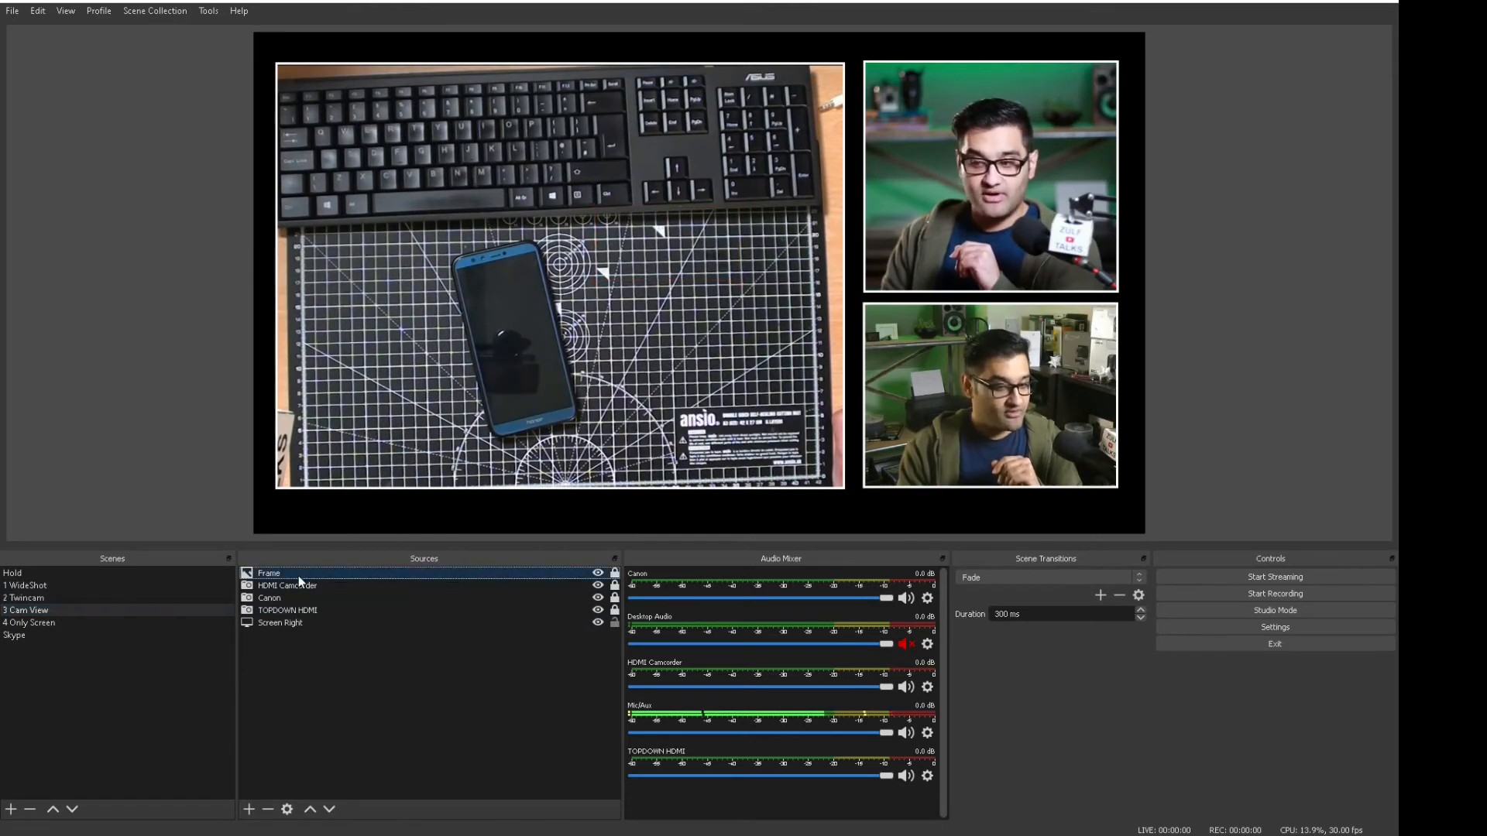
left_click(598, 574)
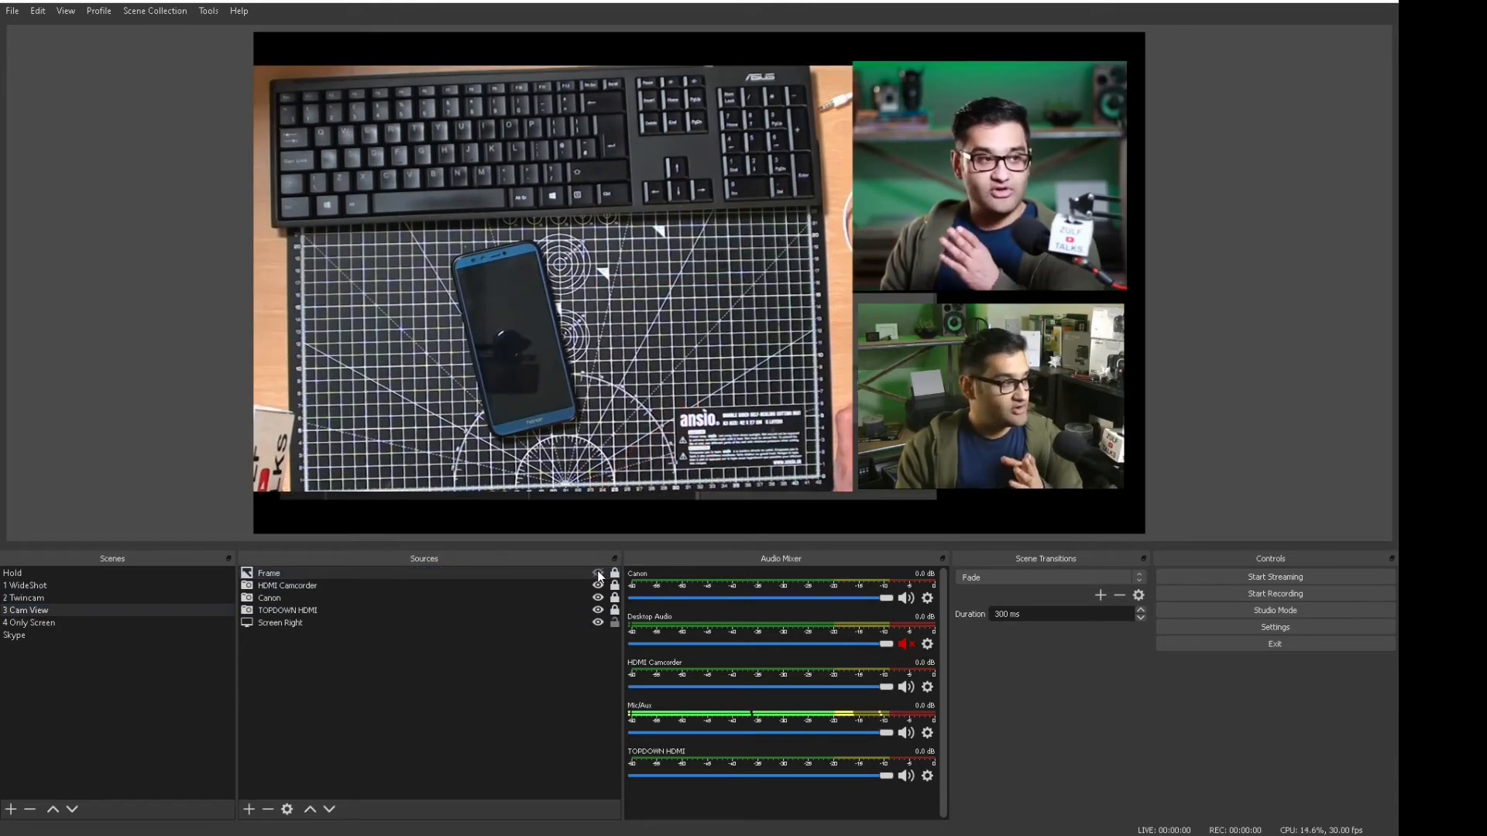
left_click(599, 574)
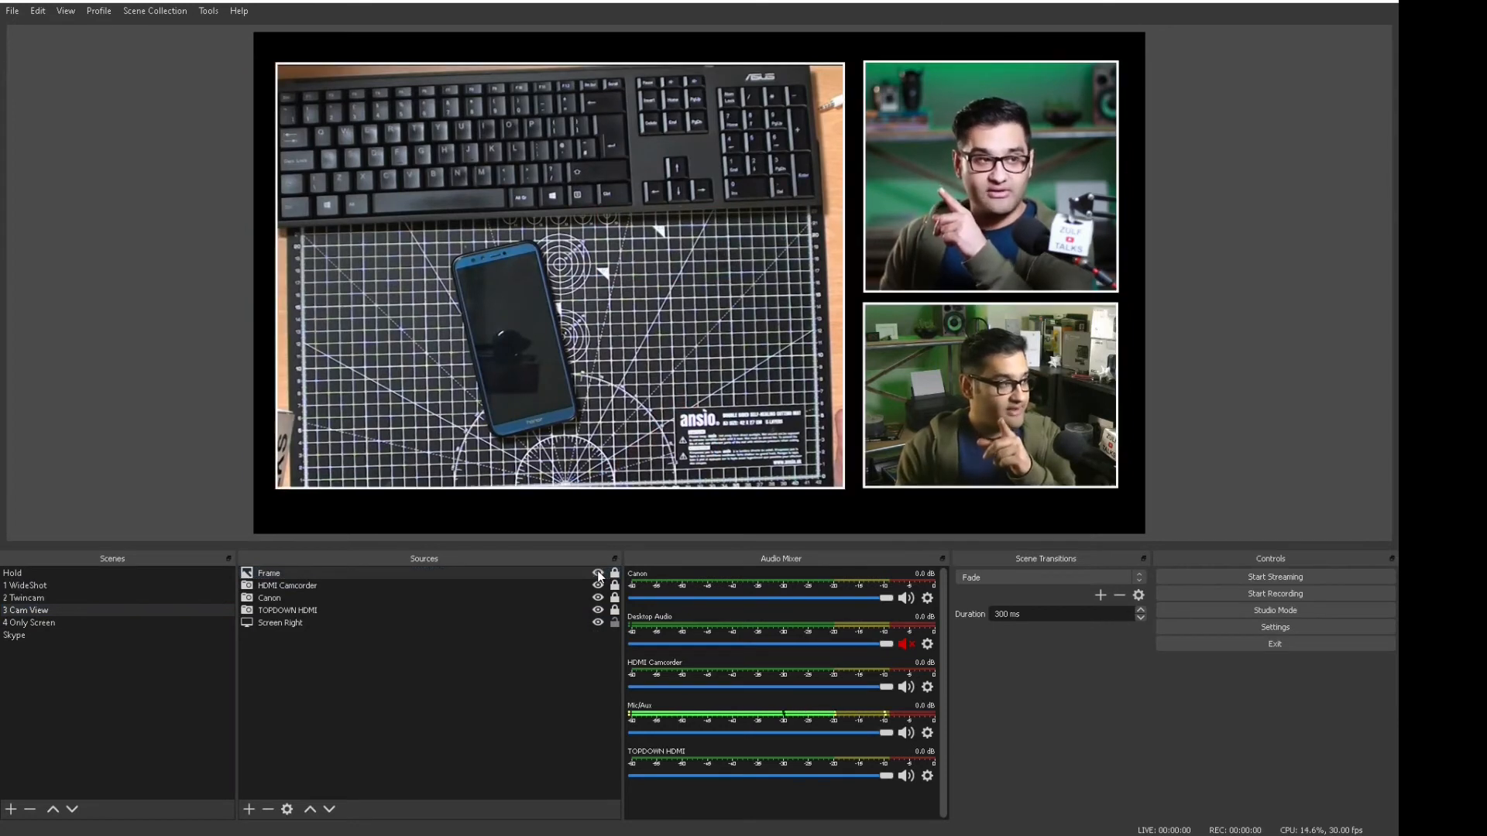
left_click(599, 574)
left_click(598, 574)
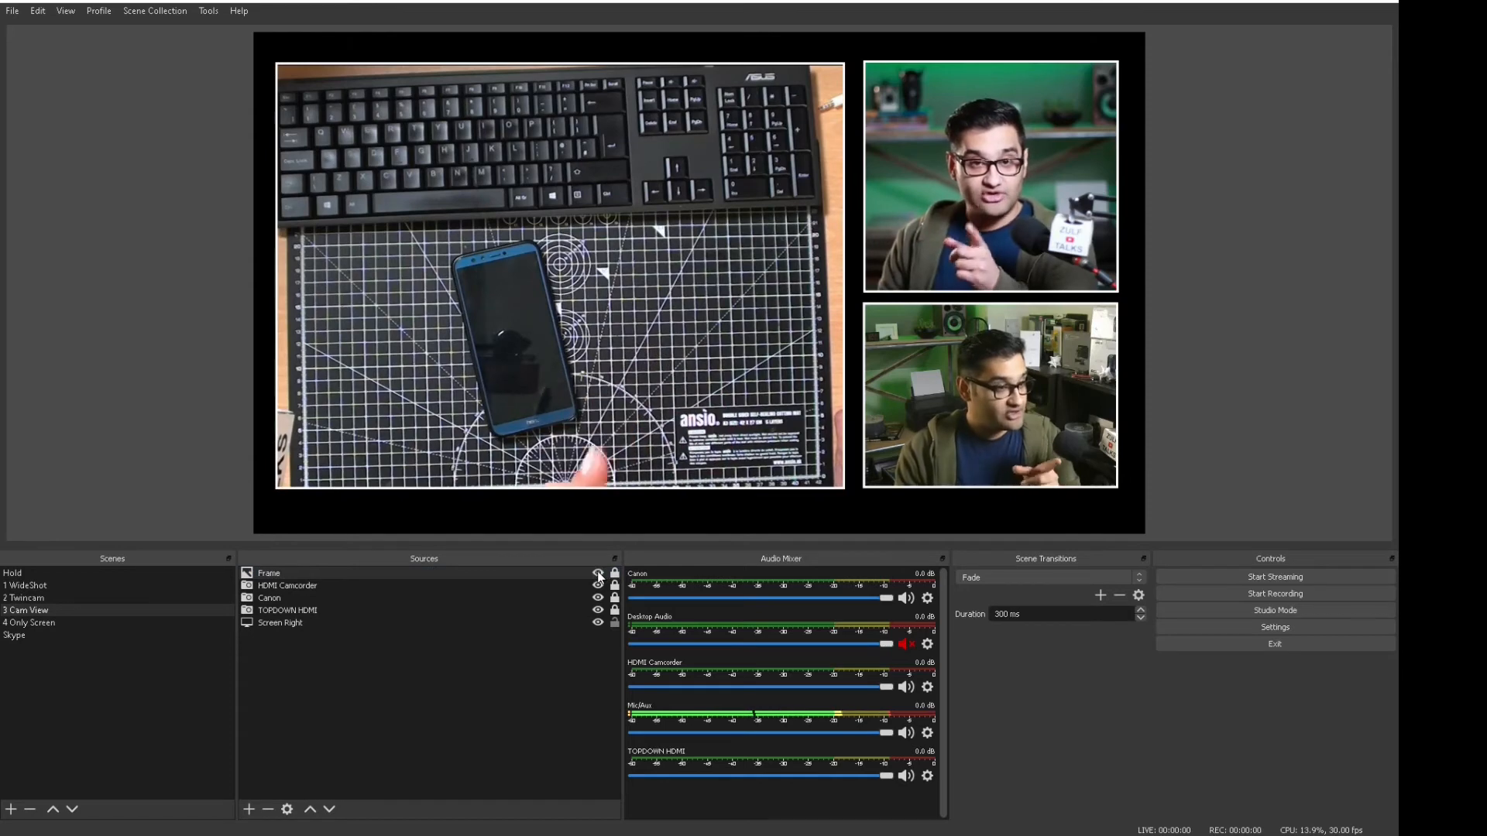
Hide the Canon source in the 3 Cam View scene and show it again to see which part it fills
left_click(311, 601)
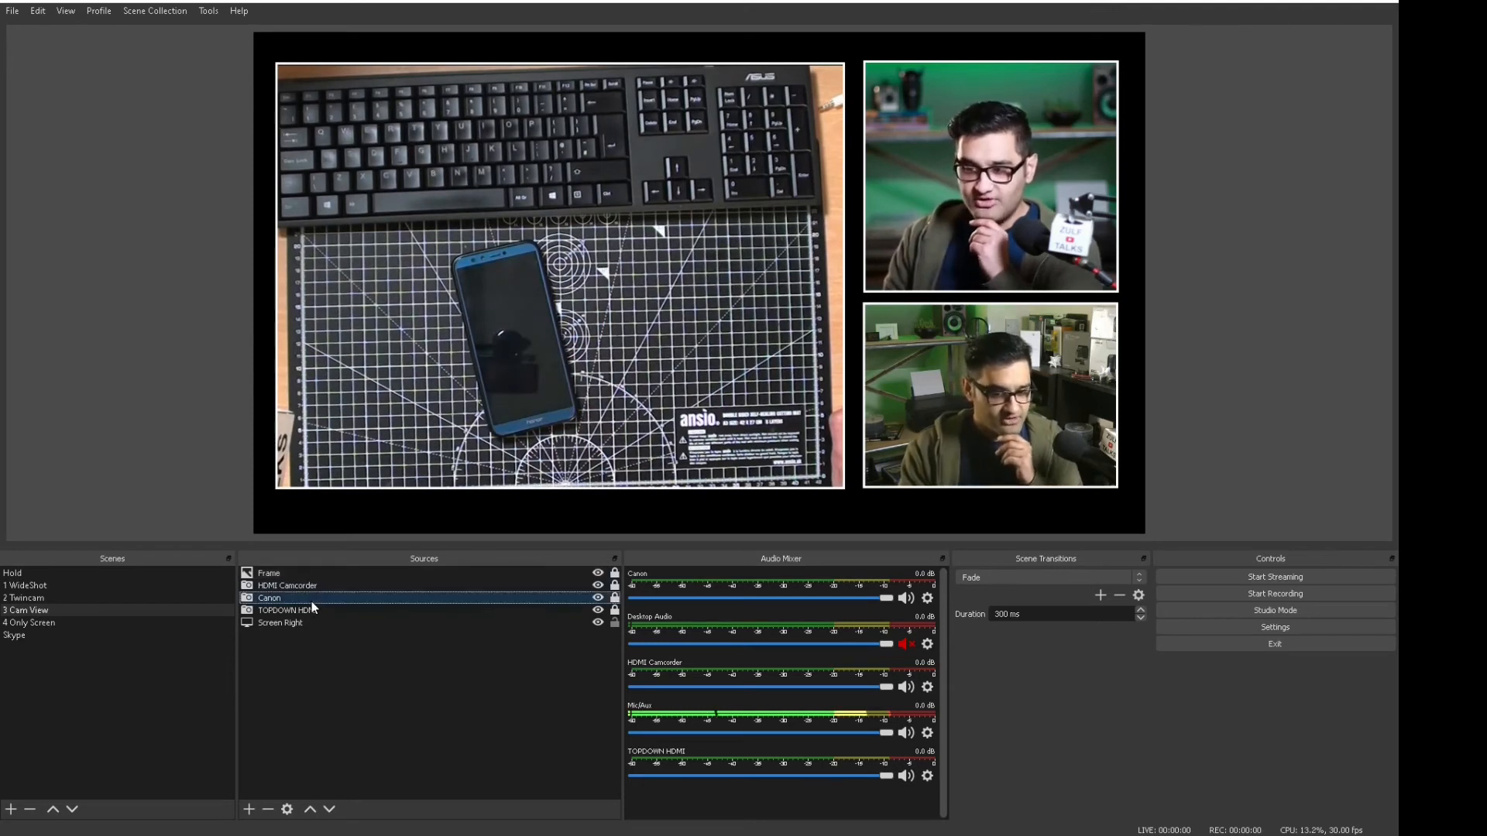
left_click(597, 599)
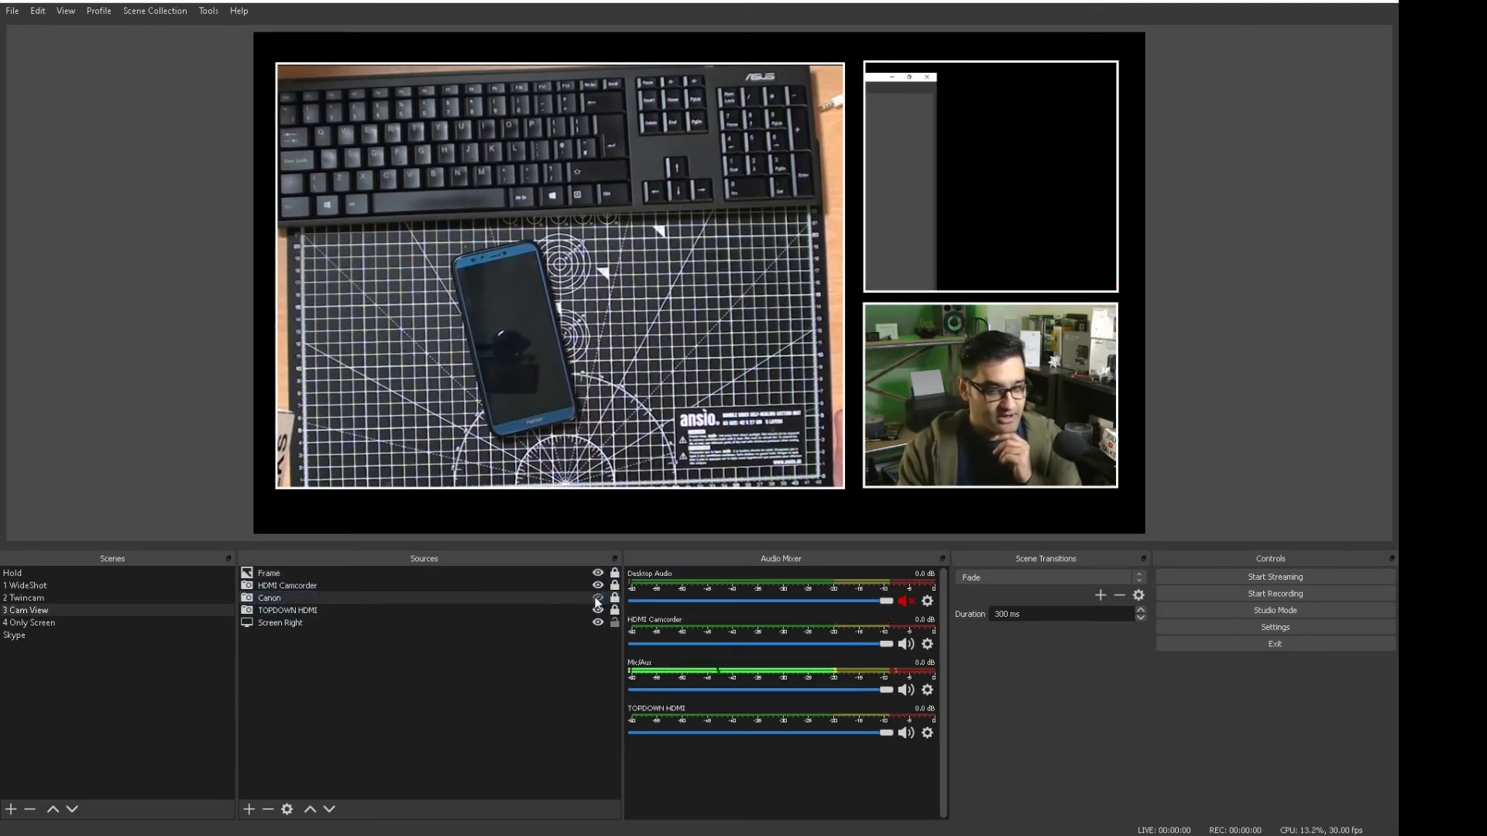
left_click(597, 598)
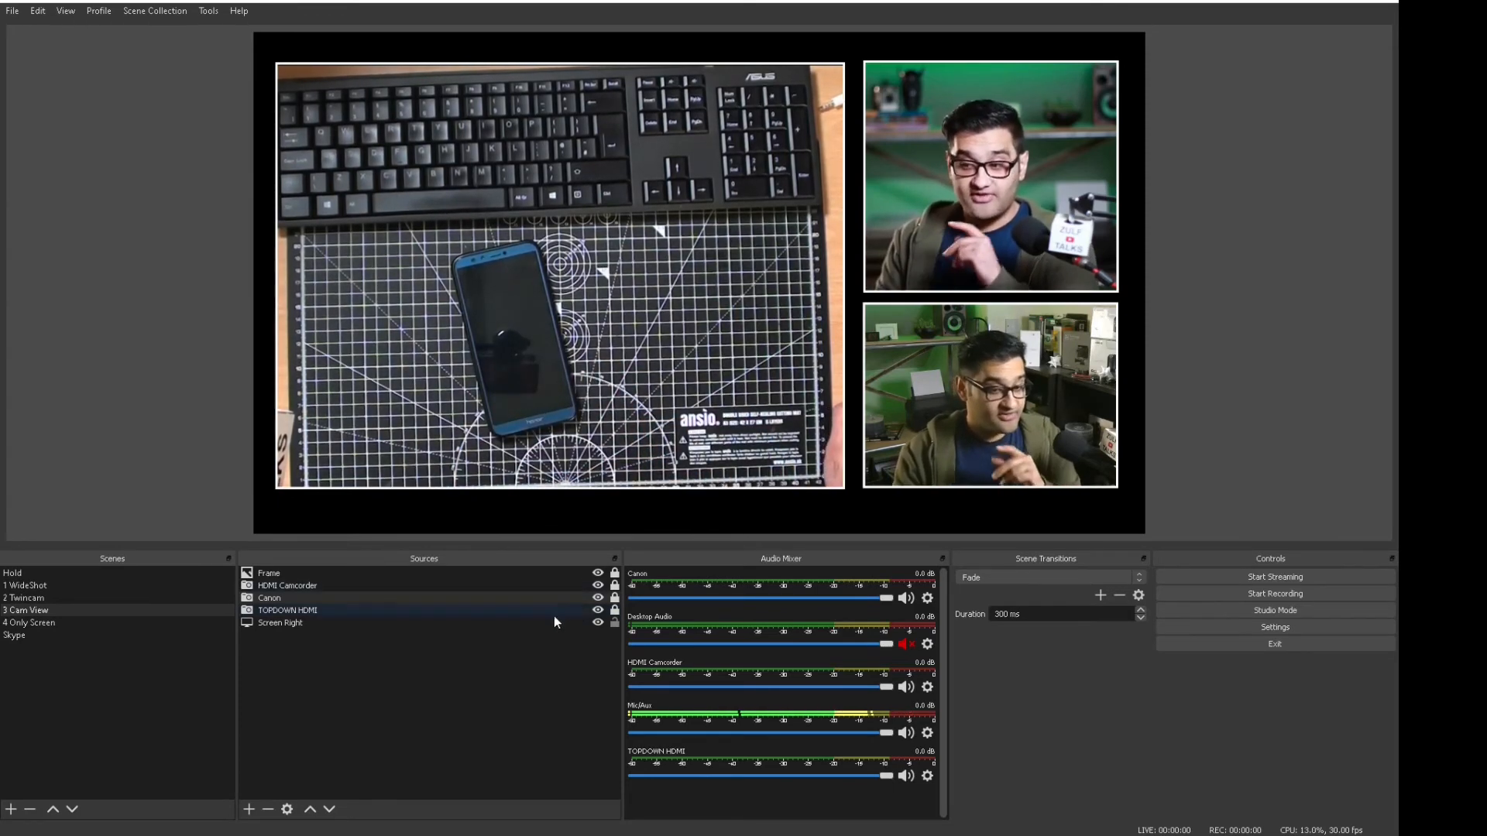
Toggle the TOPDOWN HDMI and Screen Right sources in 3 Cam View to compare the layers, leaving only Screen Right hidden
left_click(597, 612)
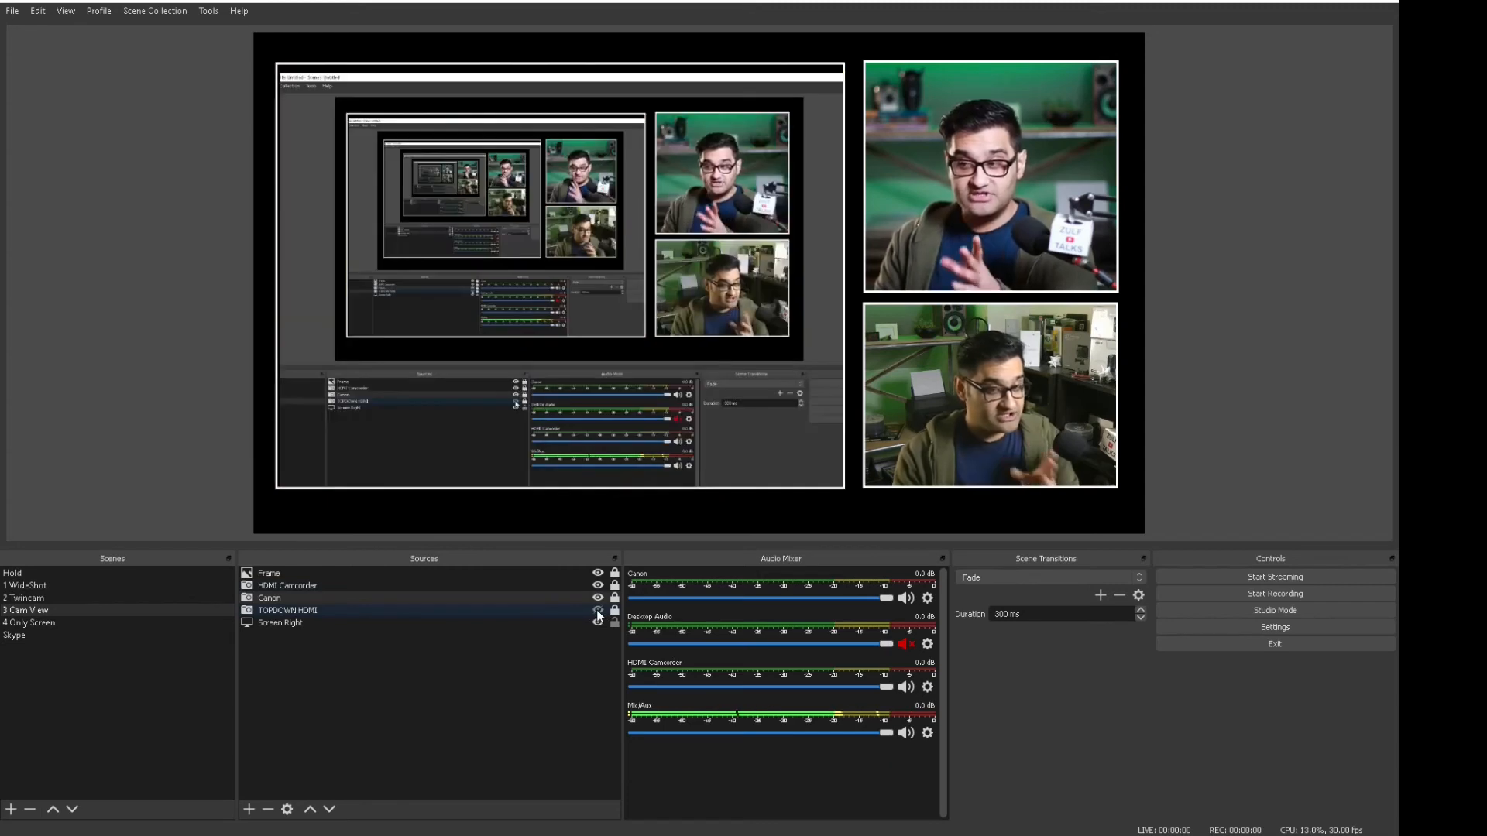
left_click(597, 612)
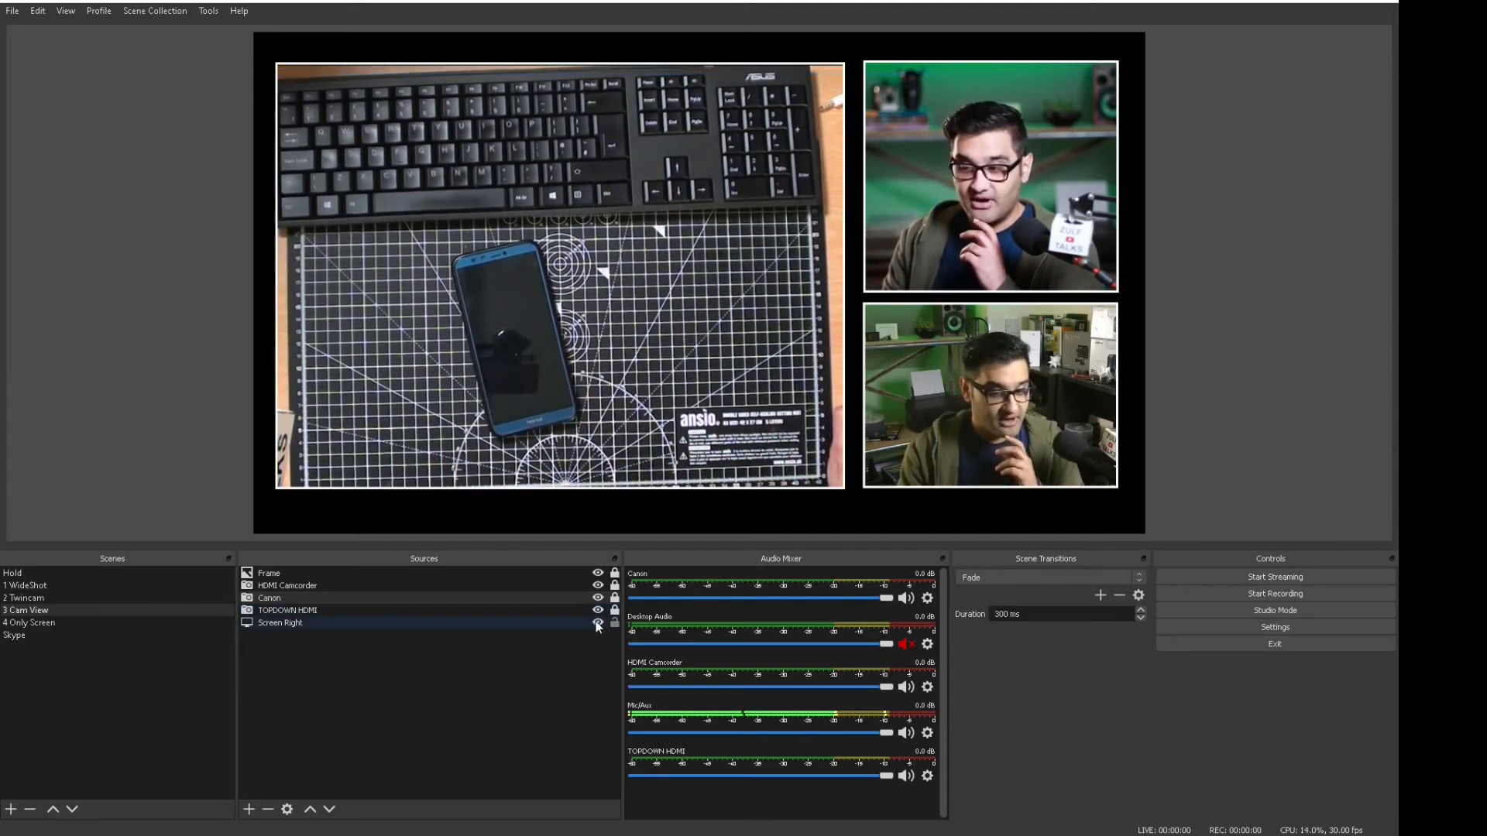
left_click(598, 610)
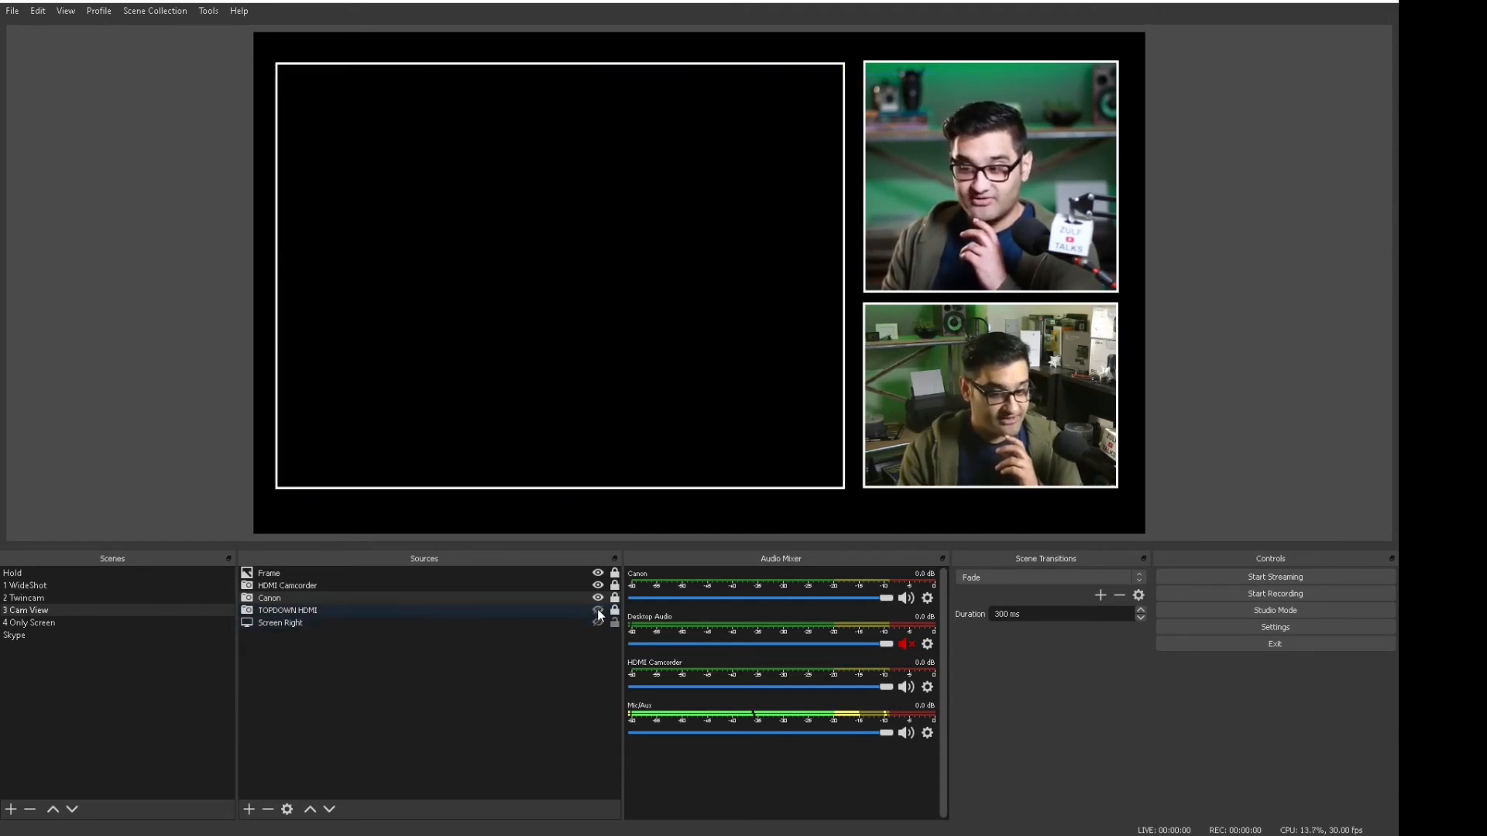
left_click(598, 623)
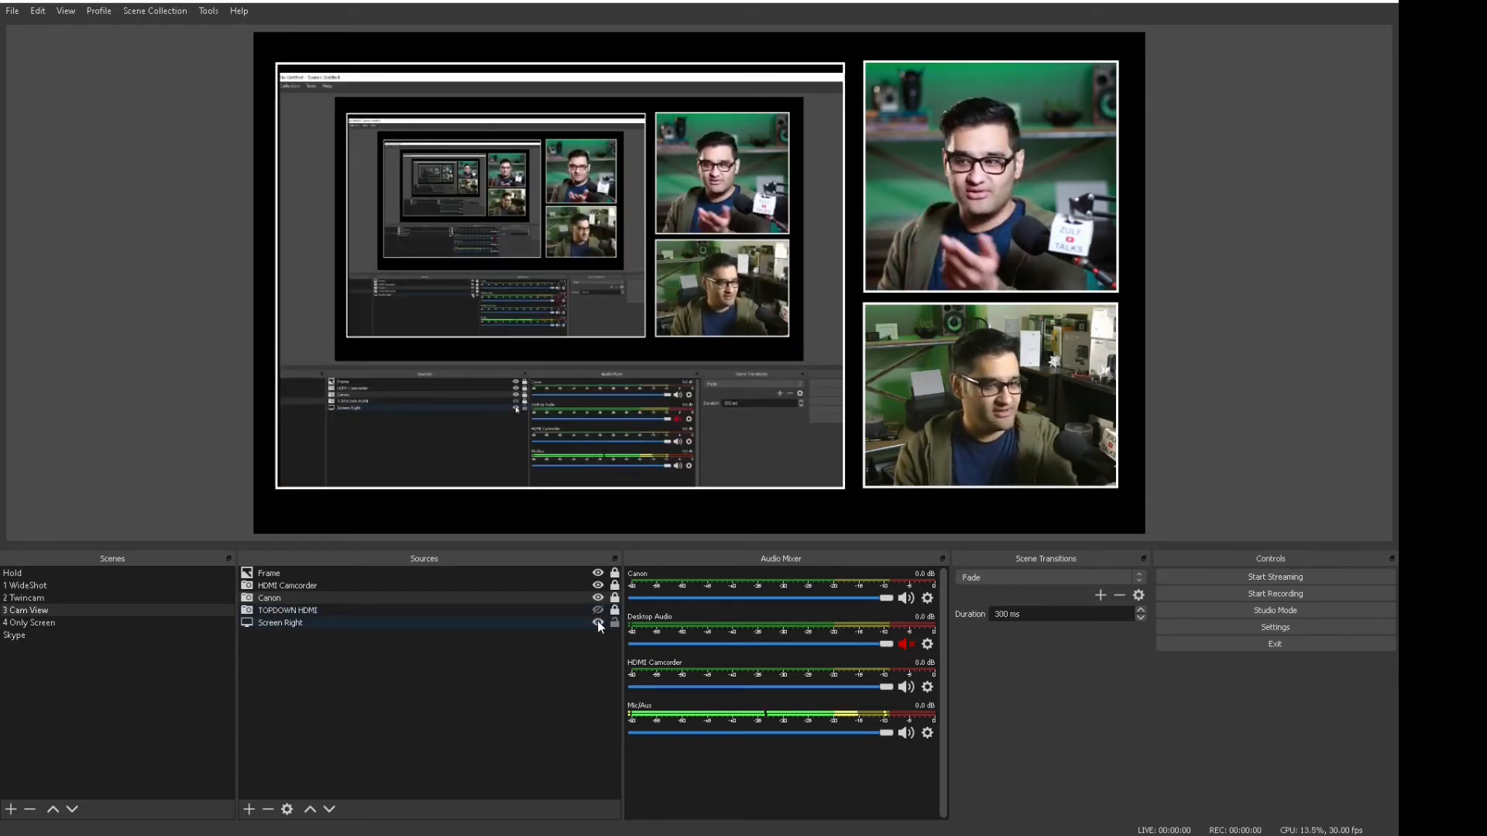
left_click(598, 623)
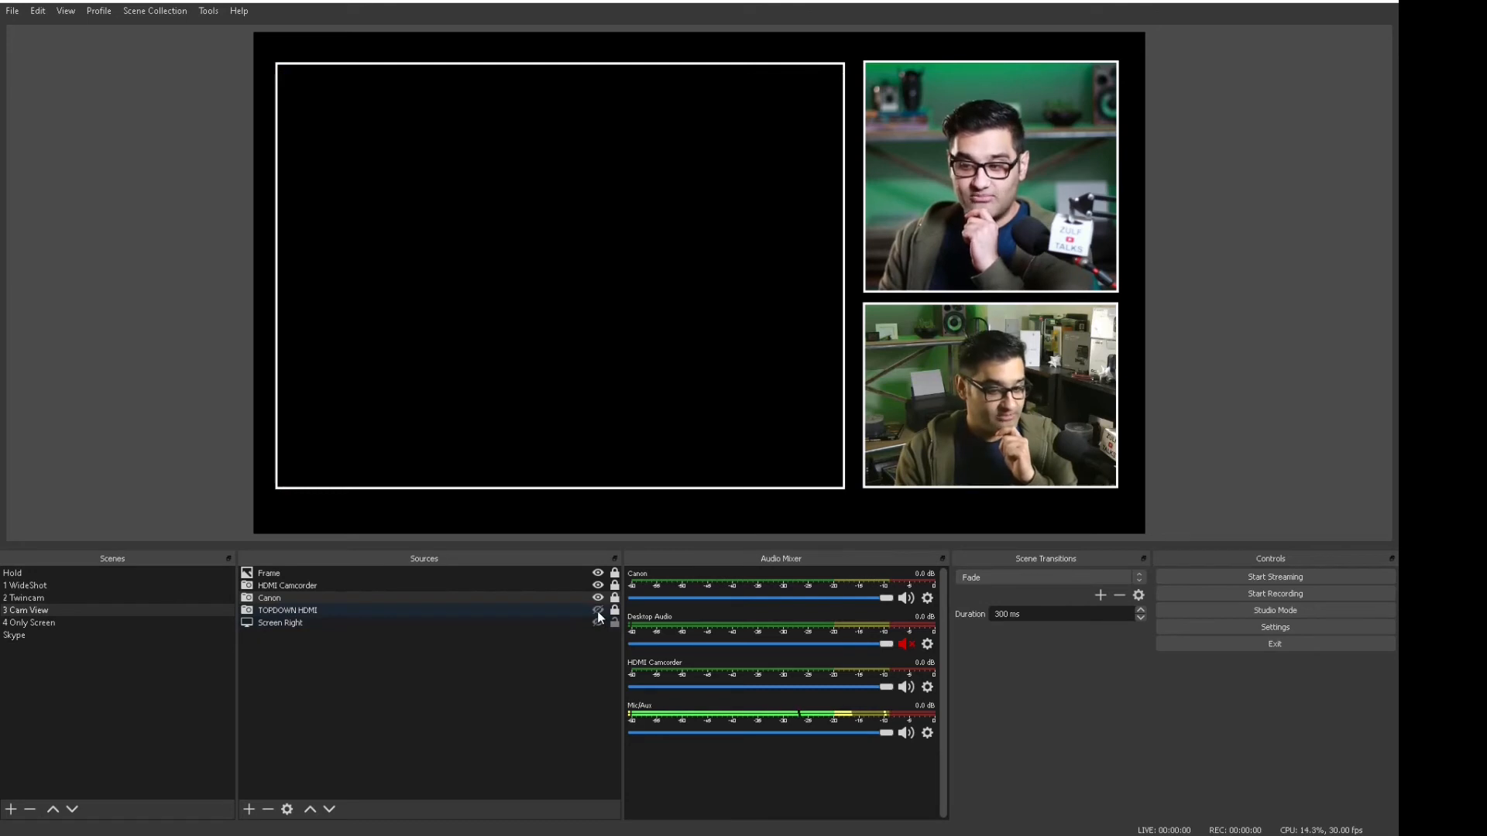
left_click(598, 611)
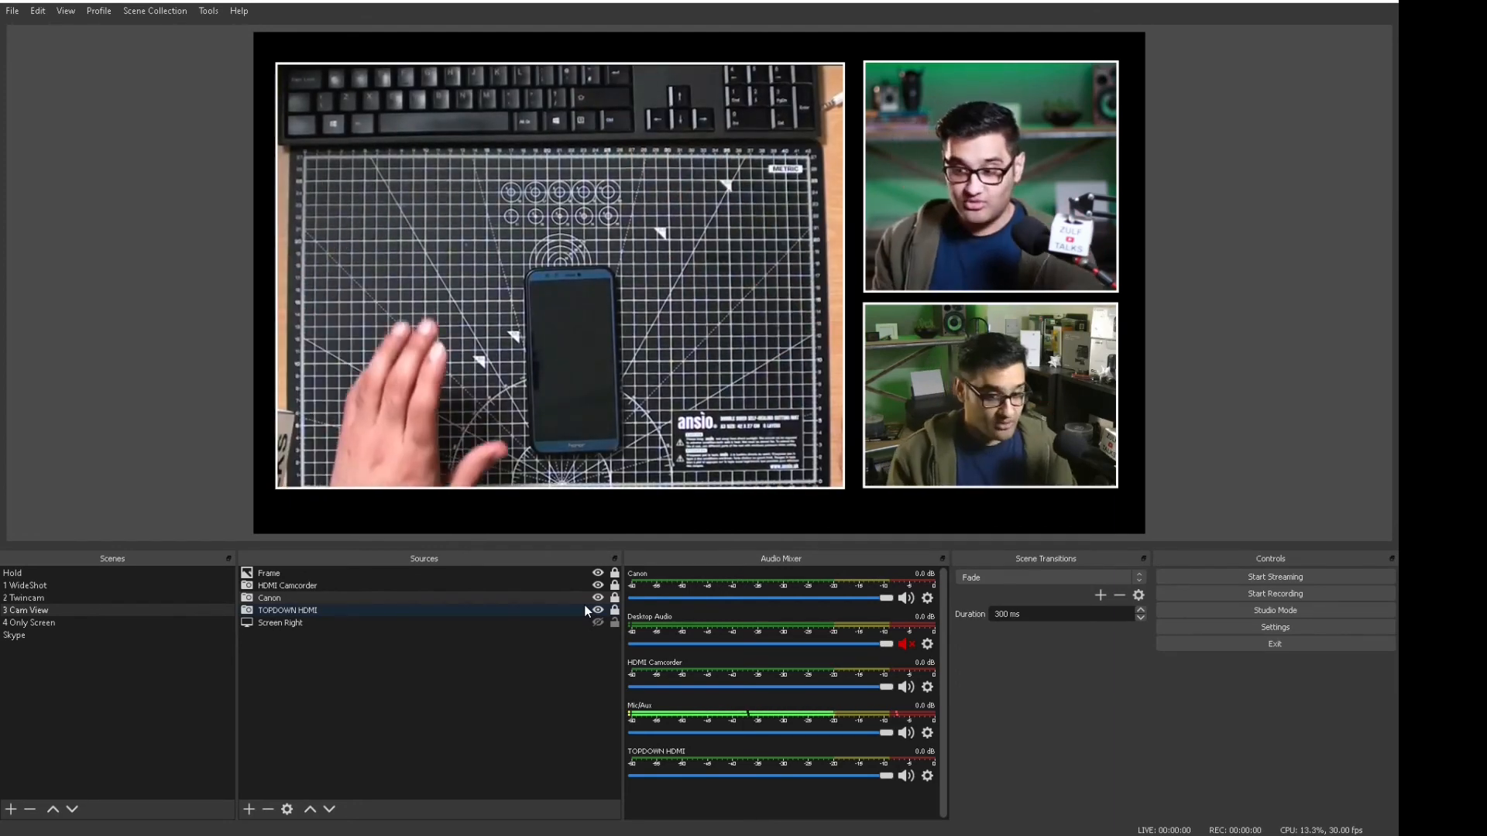
Hide and show the Canon source in the 2 Twincam scene, and view the 3 Cam View and 1 WideShot scenes
left_click(36, 597)
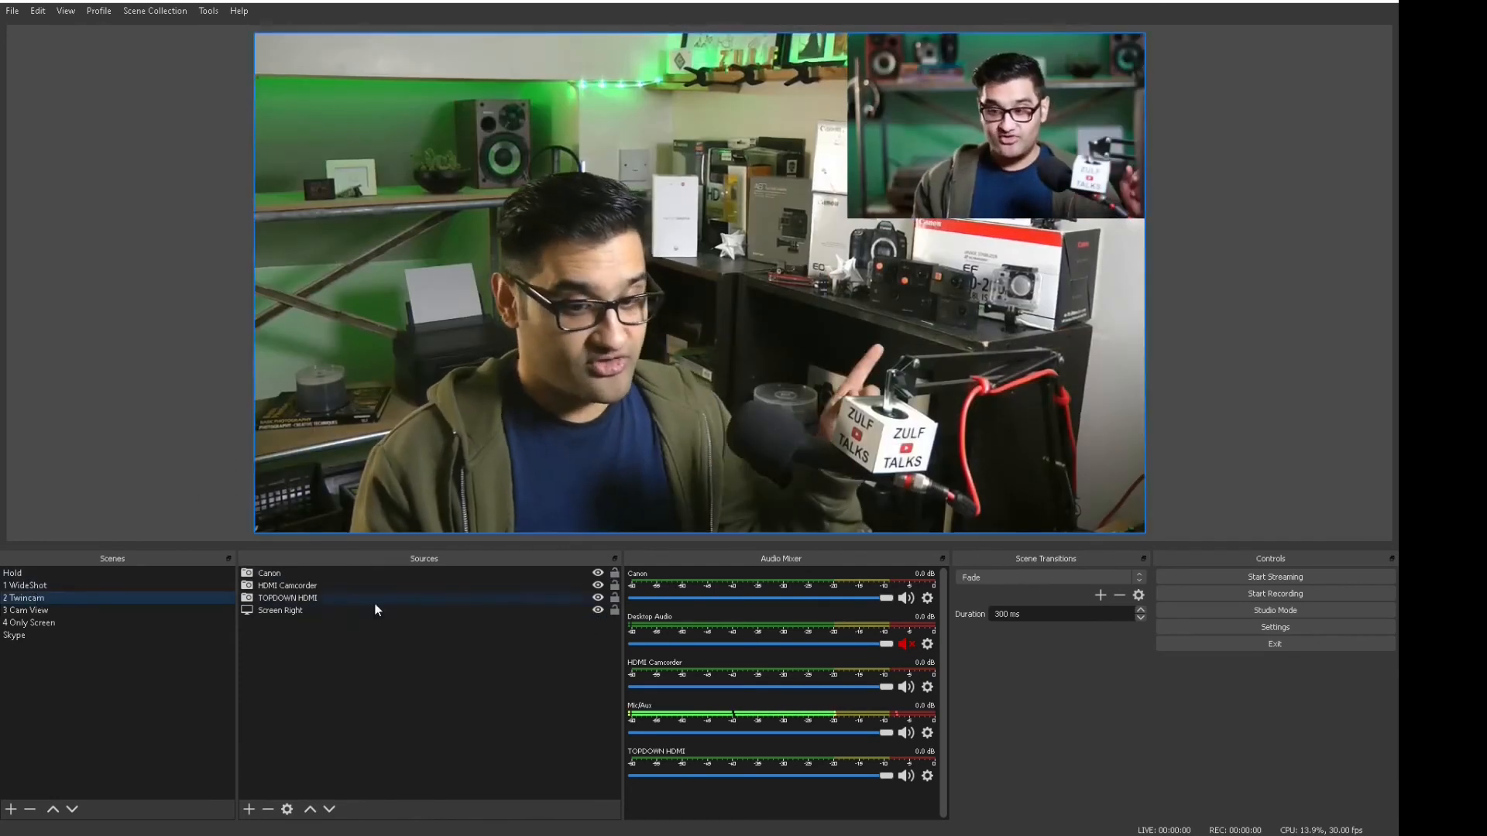
left_click(598, 575)
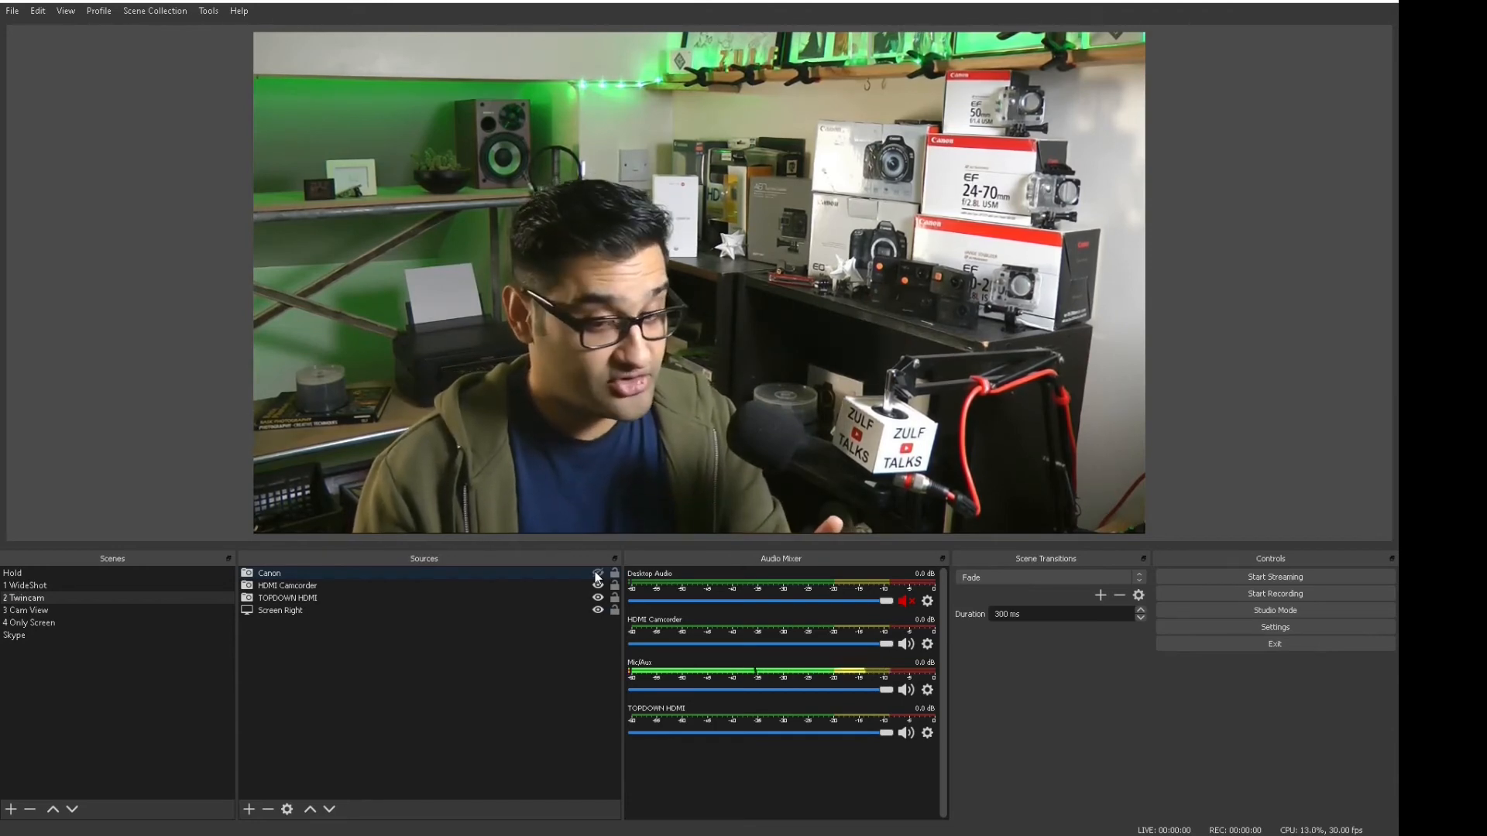
left_click(597, 574)
left_click(29, 611)
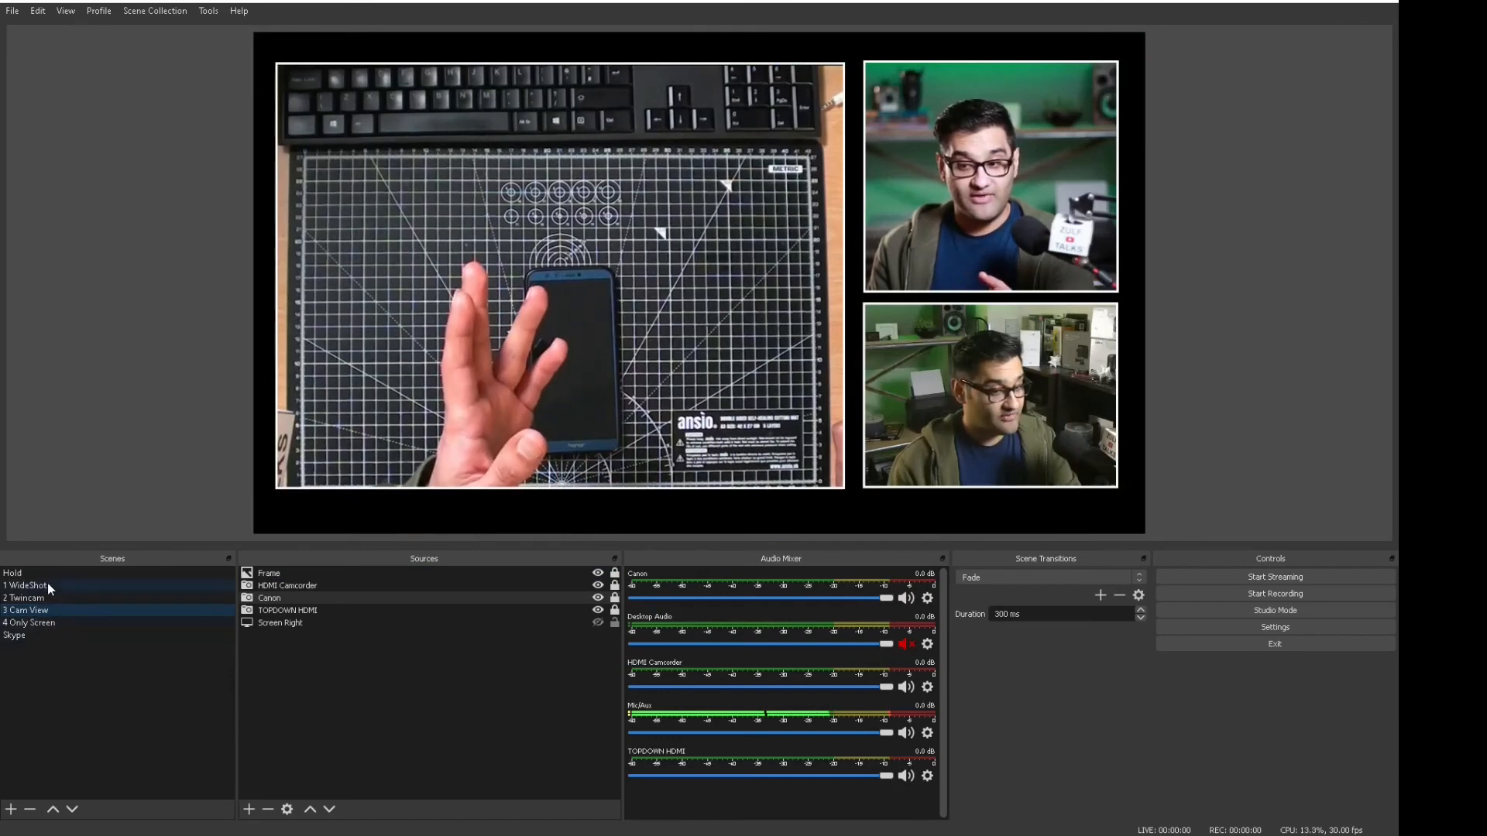
left_click(48, 584)
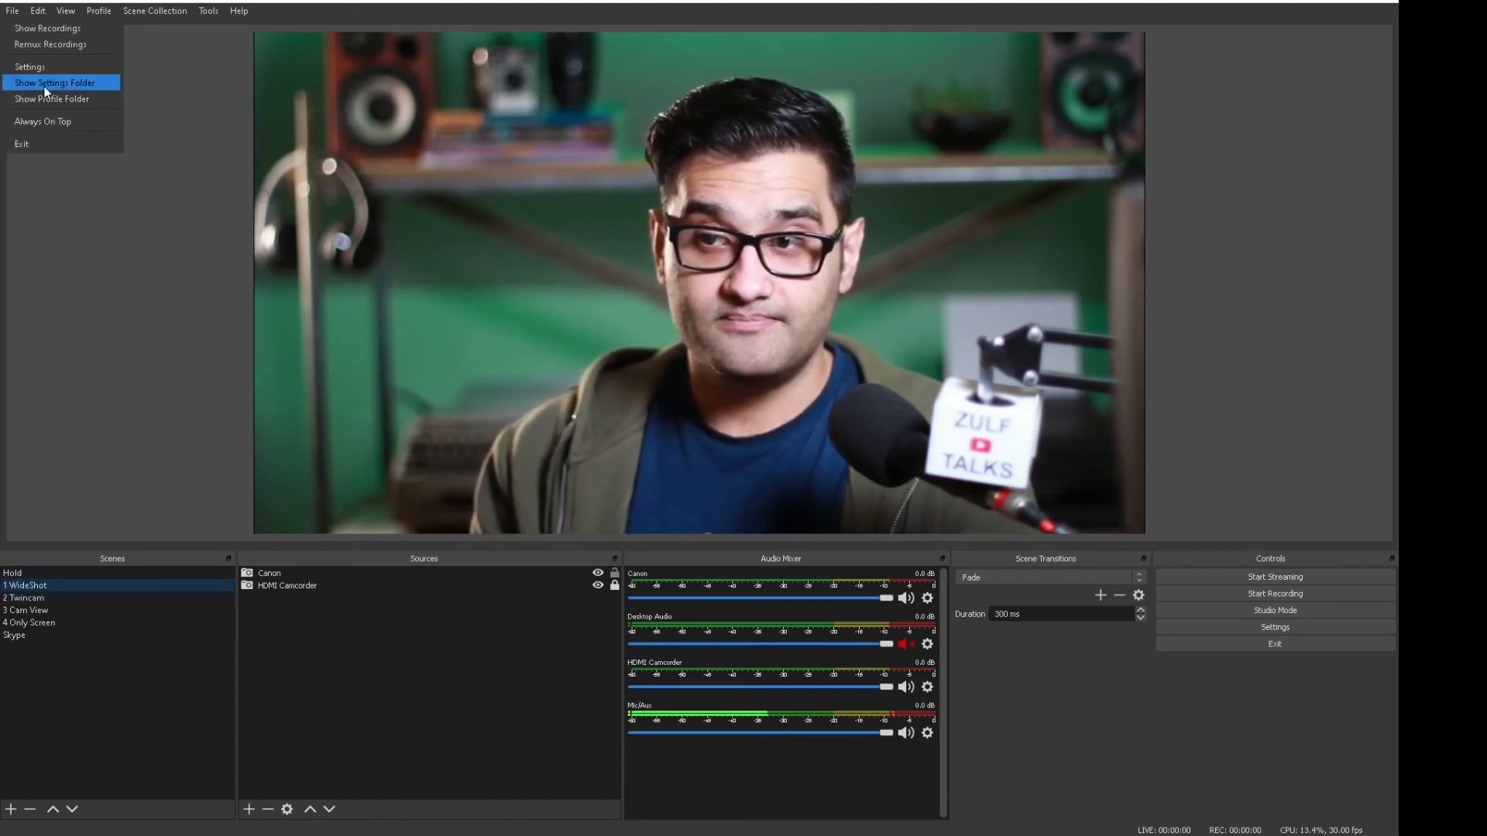
Review the Output and Video pages of the settings and close the settings
left_click(55, 68)
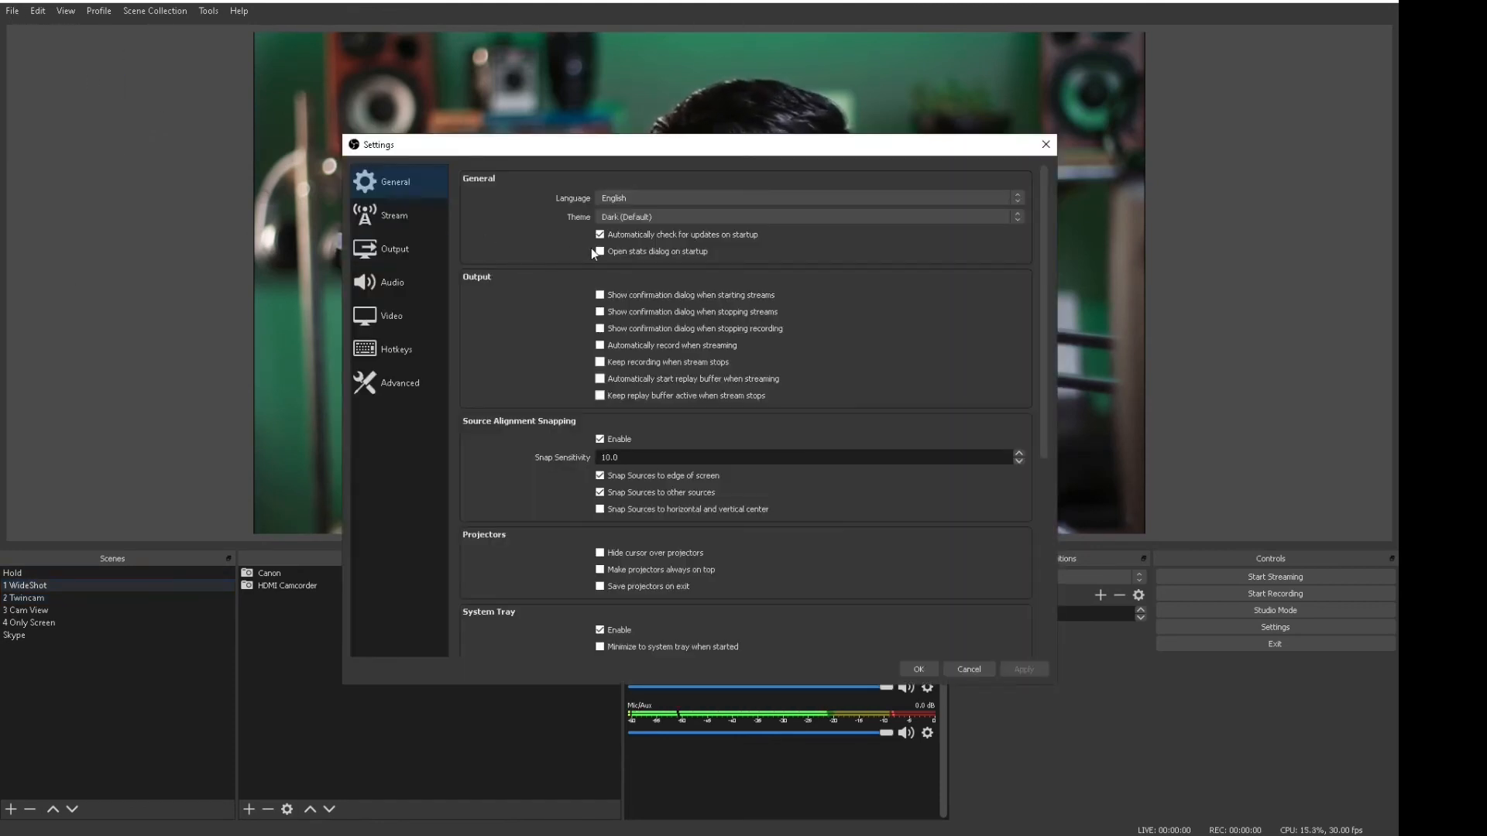
left_click(402, 256)
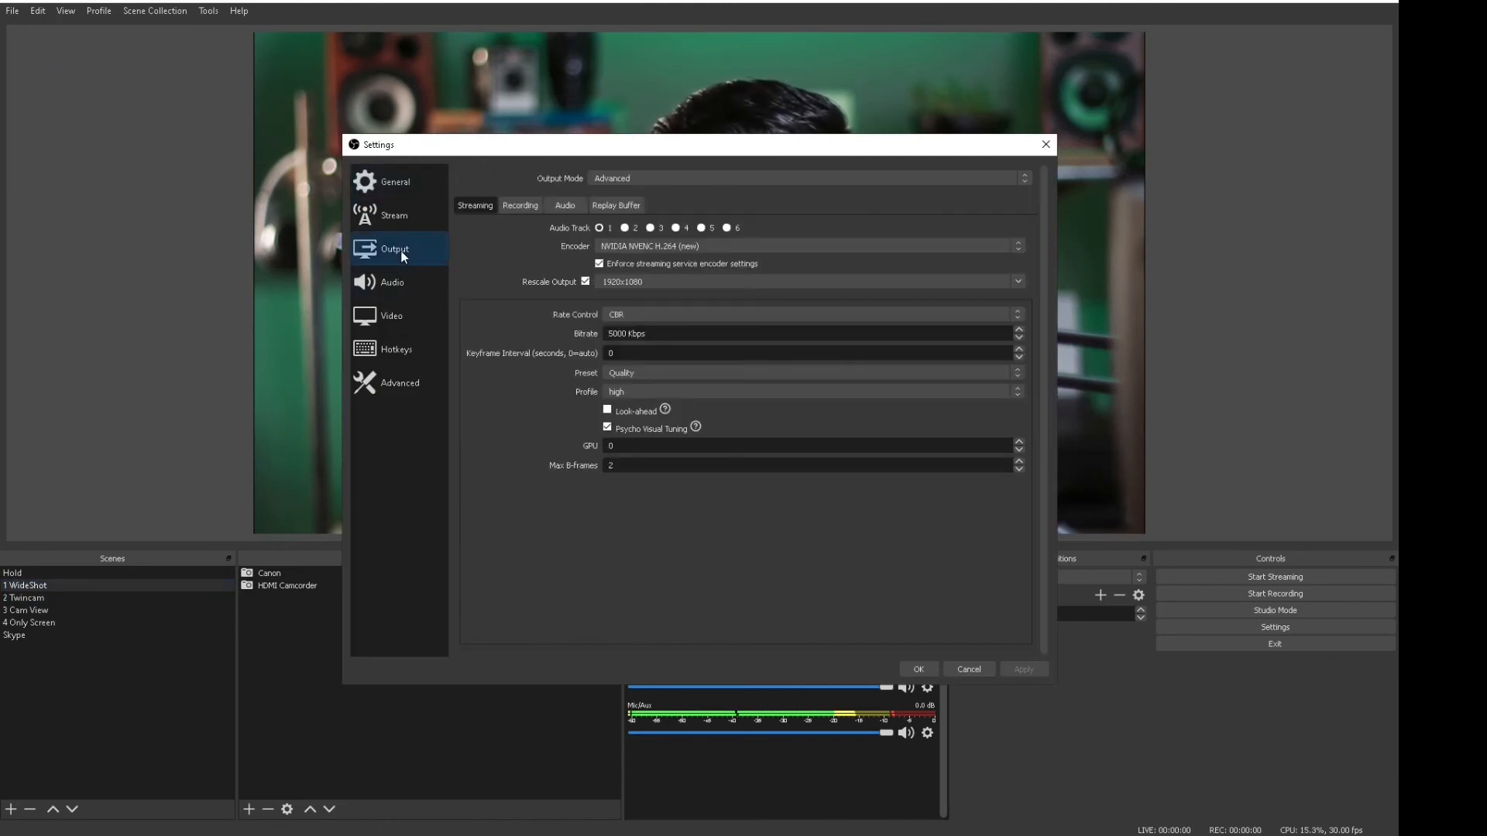
left_click(402, 313)
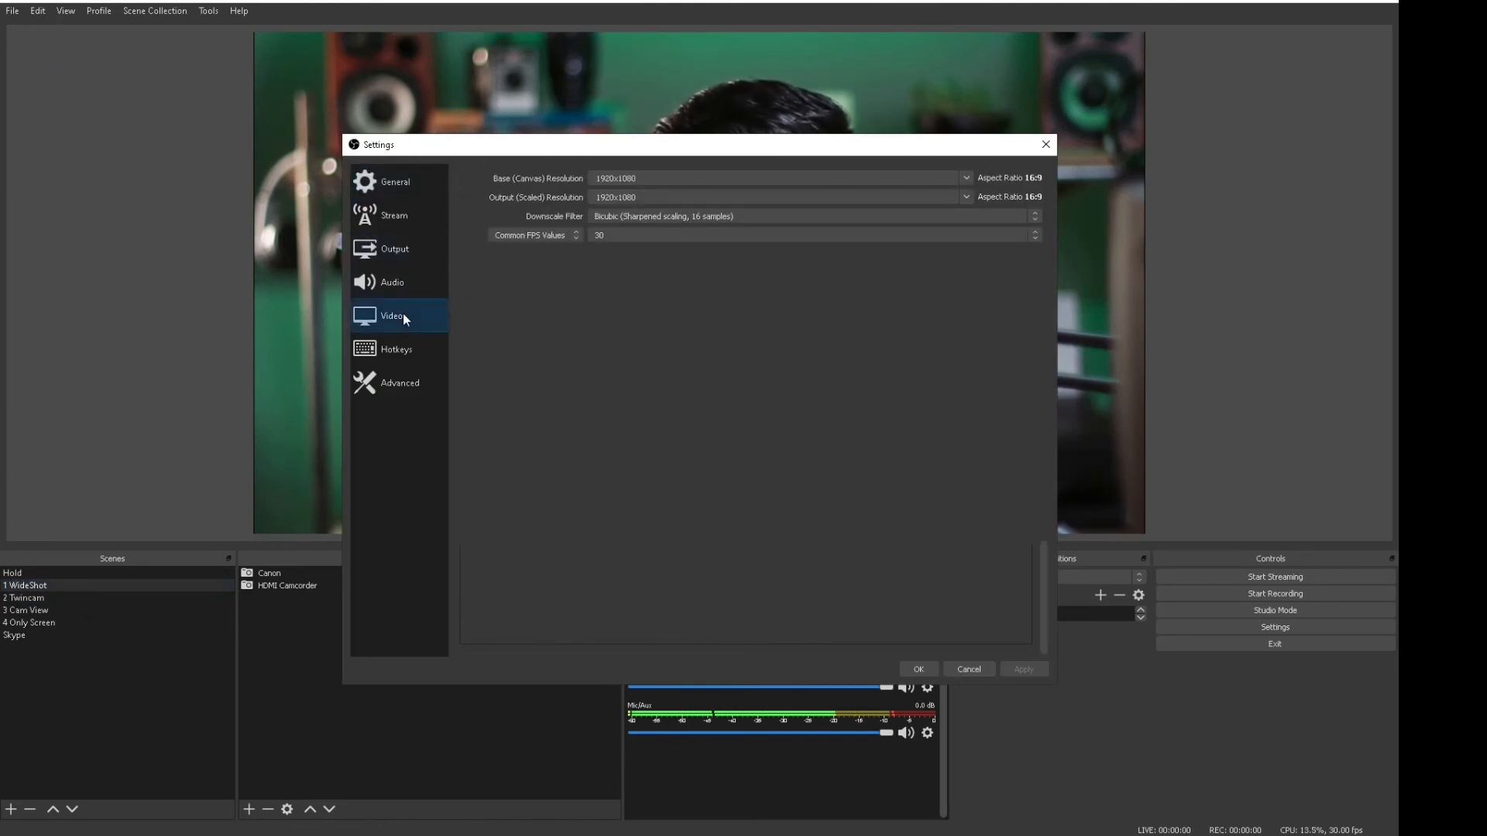
left_click(1046, 145)
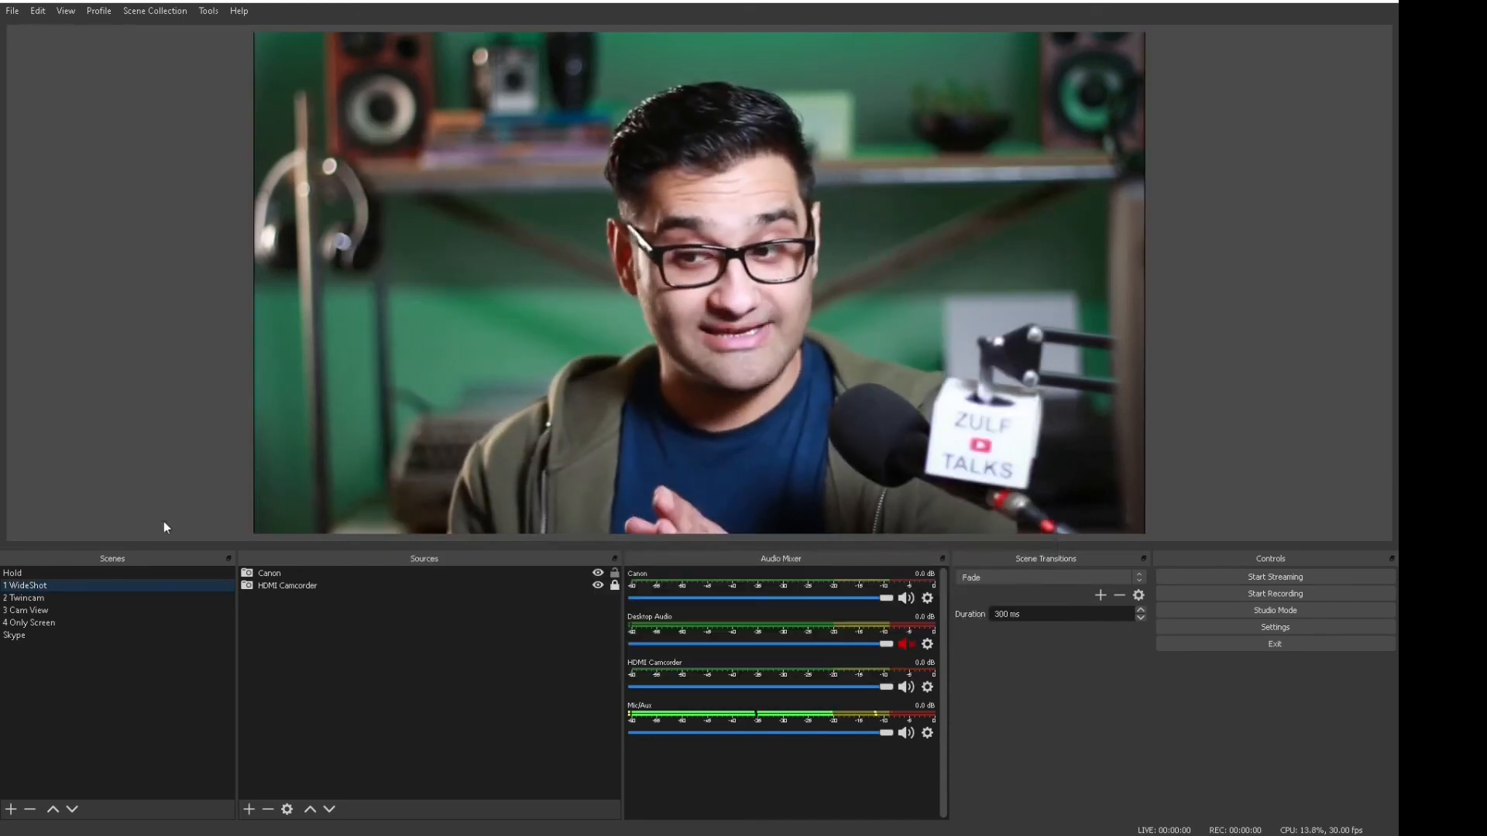
In the 2 Twincam scene, enlarge the Canon overlay to fill the canvas, shrink it again and place it in the canvas's upper-right corner
left_click(68, 596)
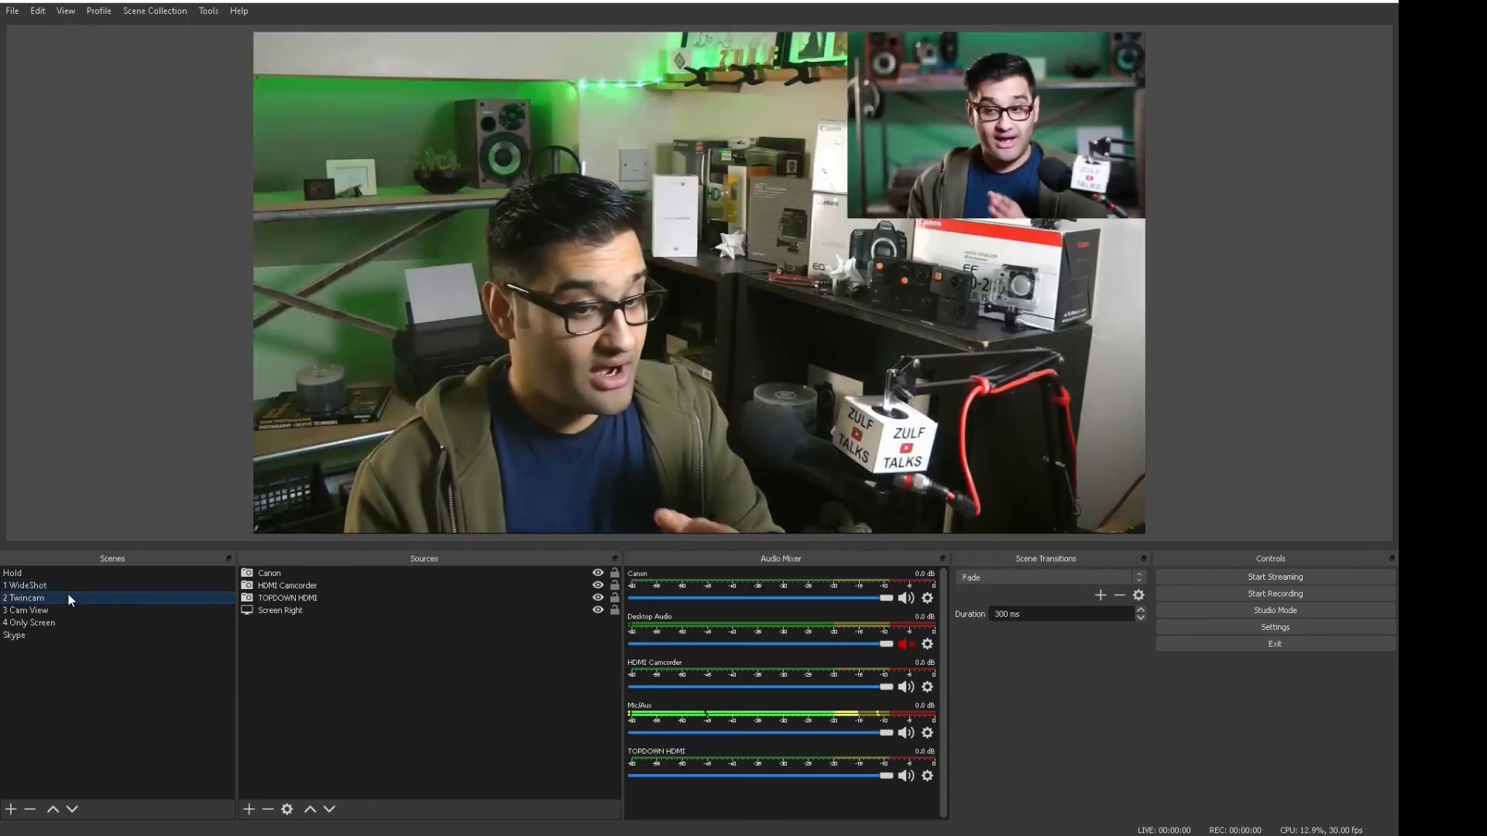
left_click(932, 107)
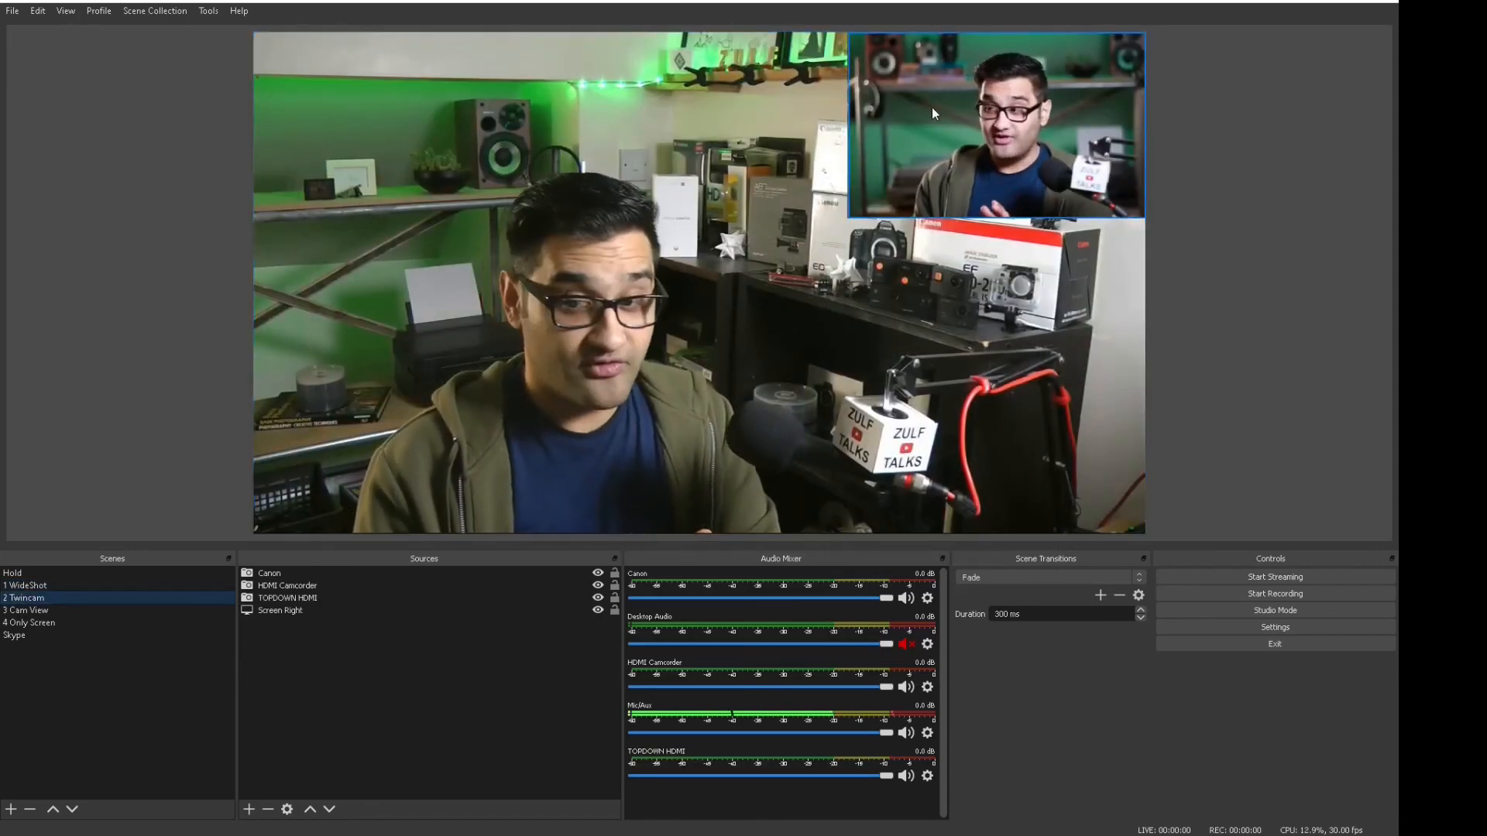
left_click(933, 108)
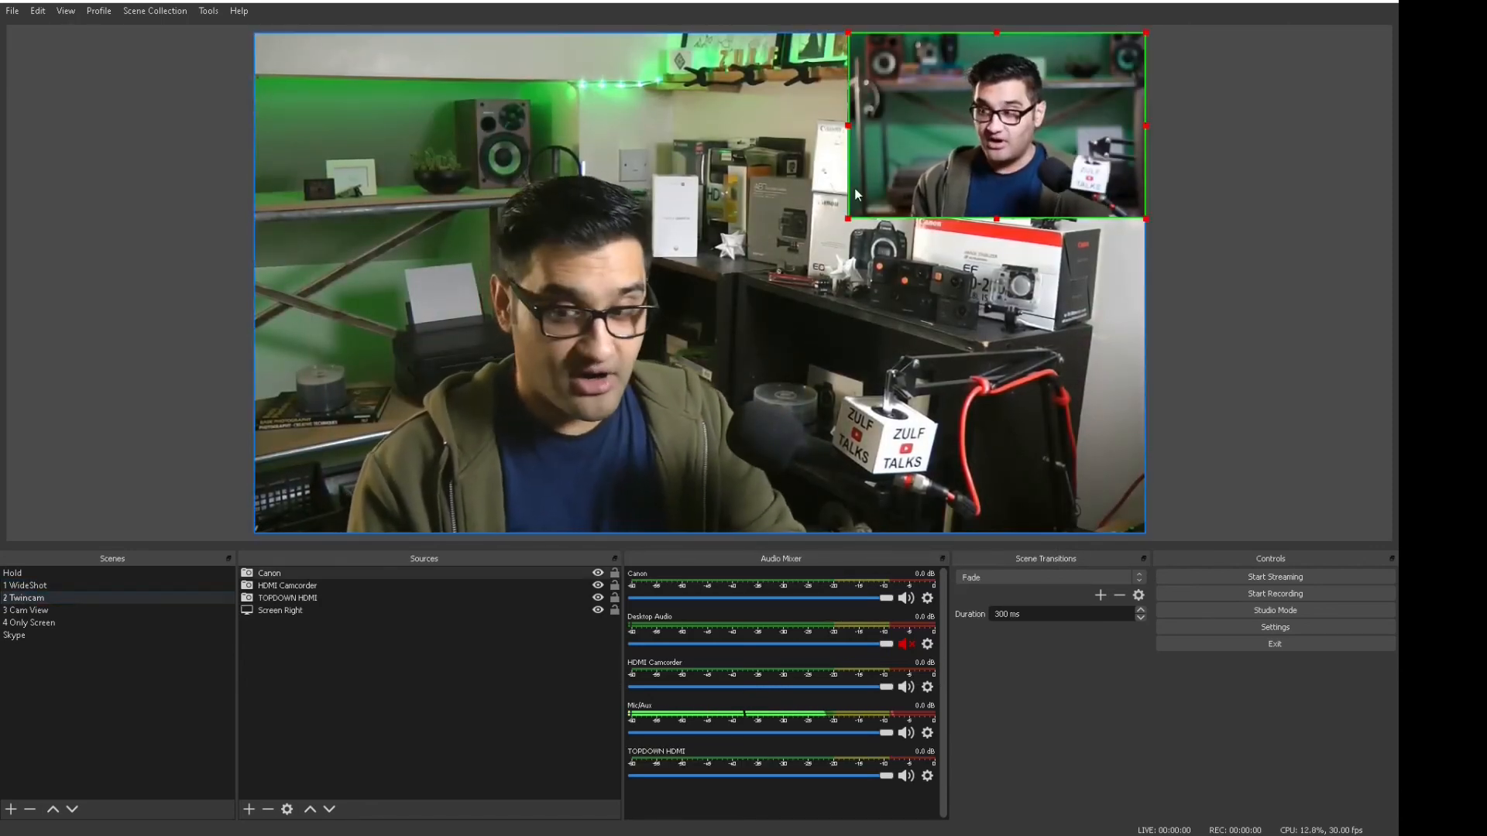
left_click_drag(849, 220, 545, 407)
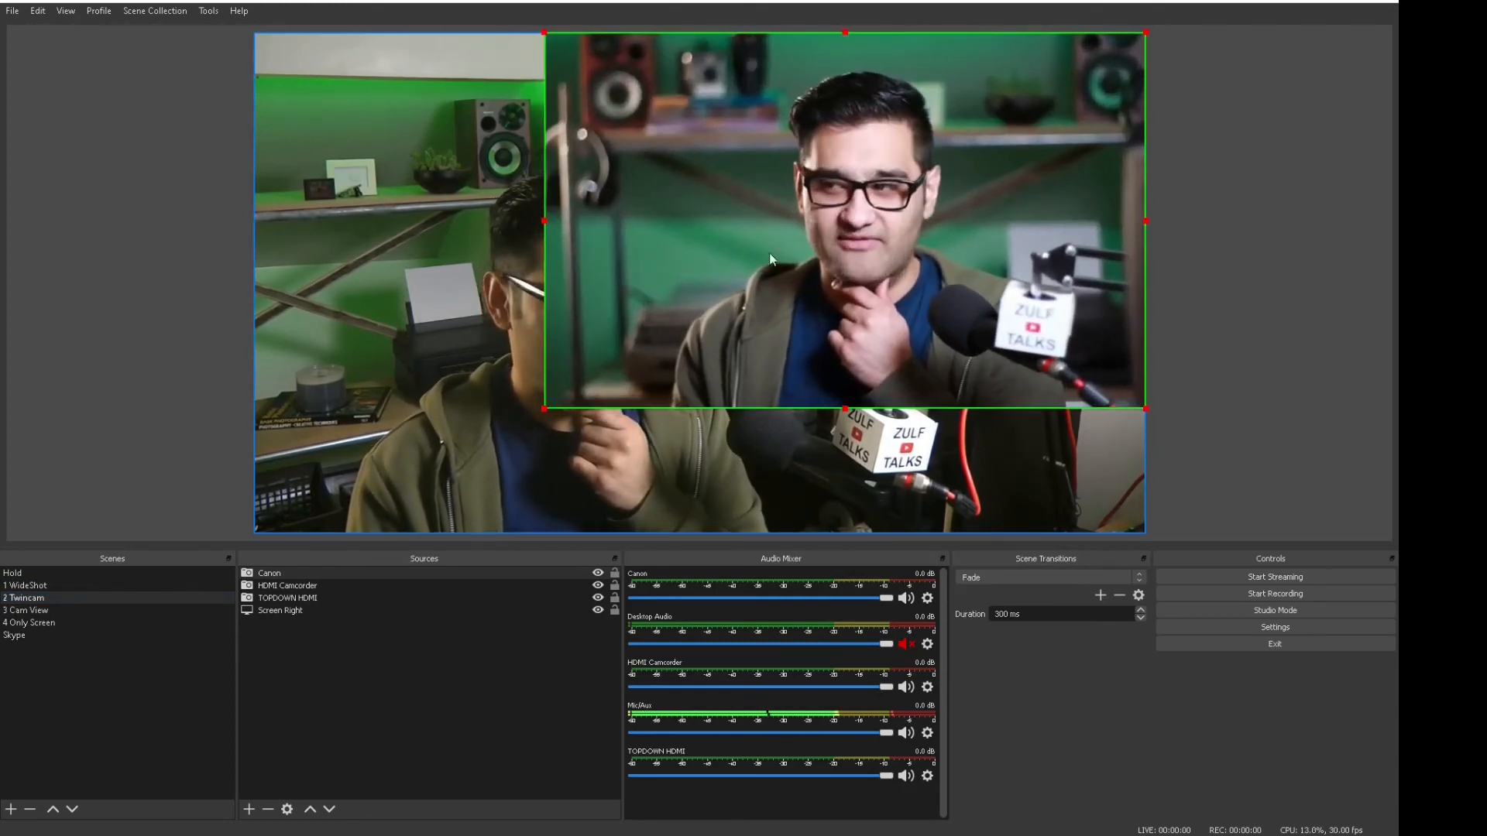
left_click_drag(732, 303, 486, 239)
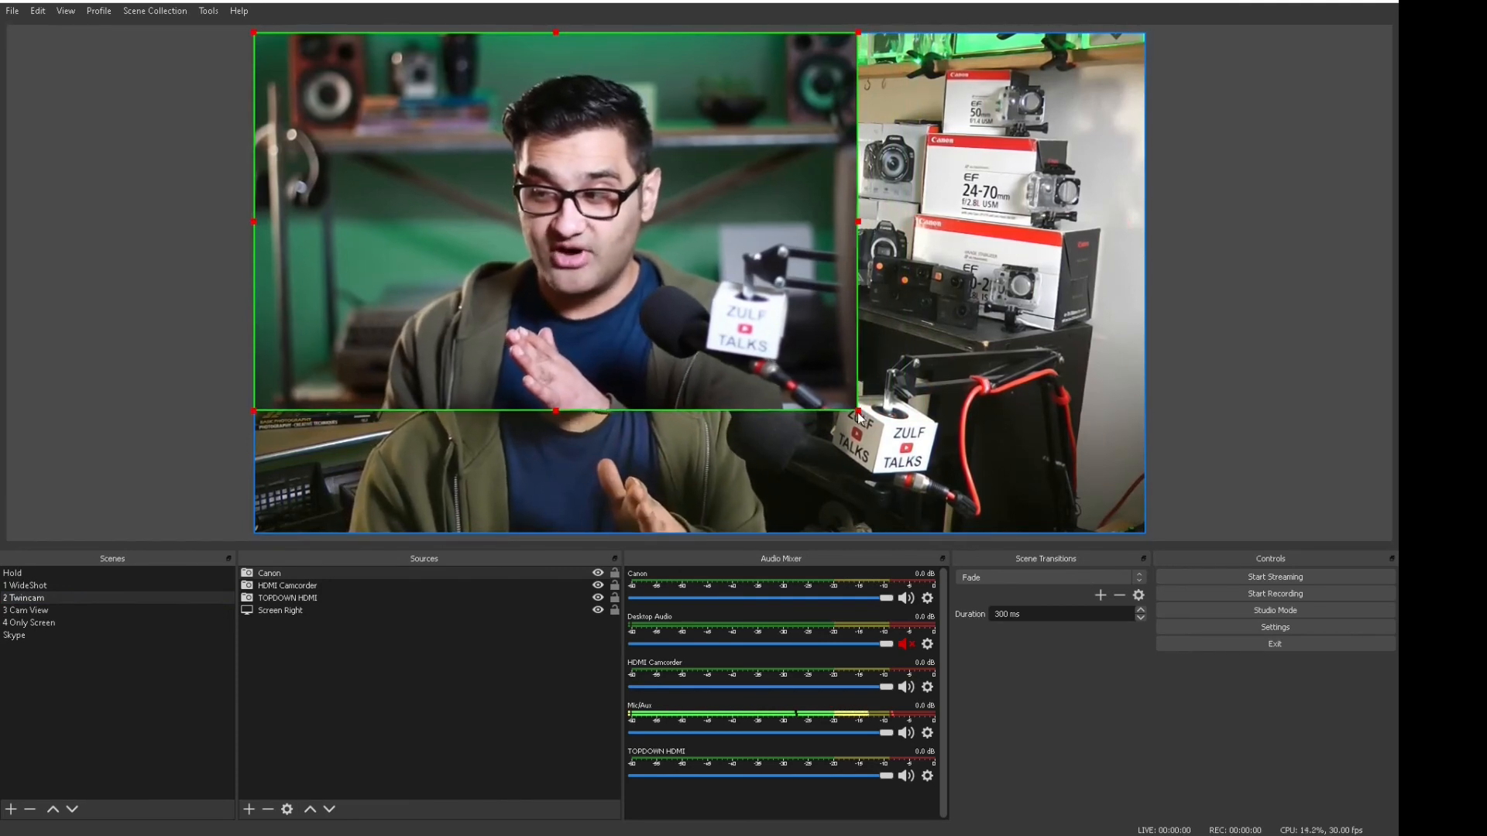
left_click_drag(850, 406, 1143, 513)
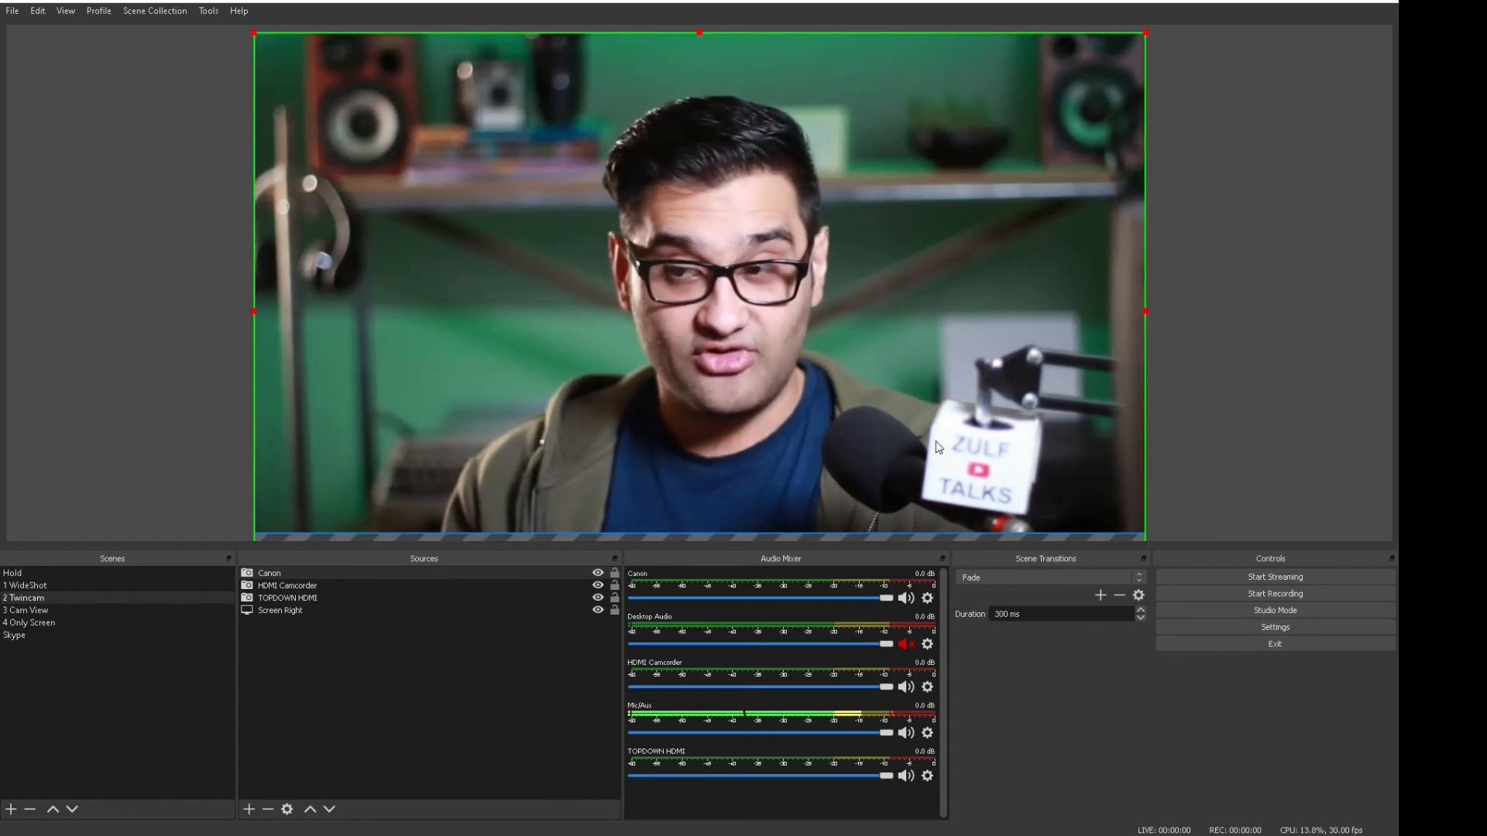
left_click_drag(254, 33, 857, 411)
left_click_drag(945, 456, 951, 76)
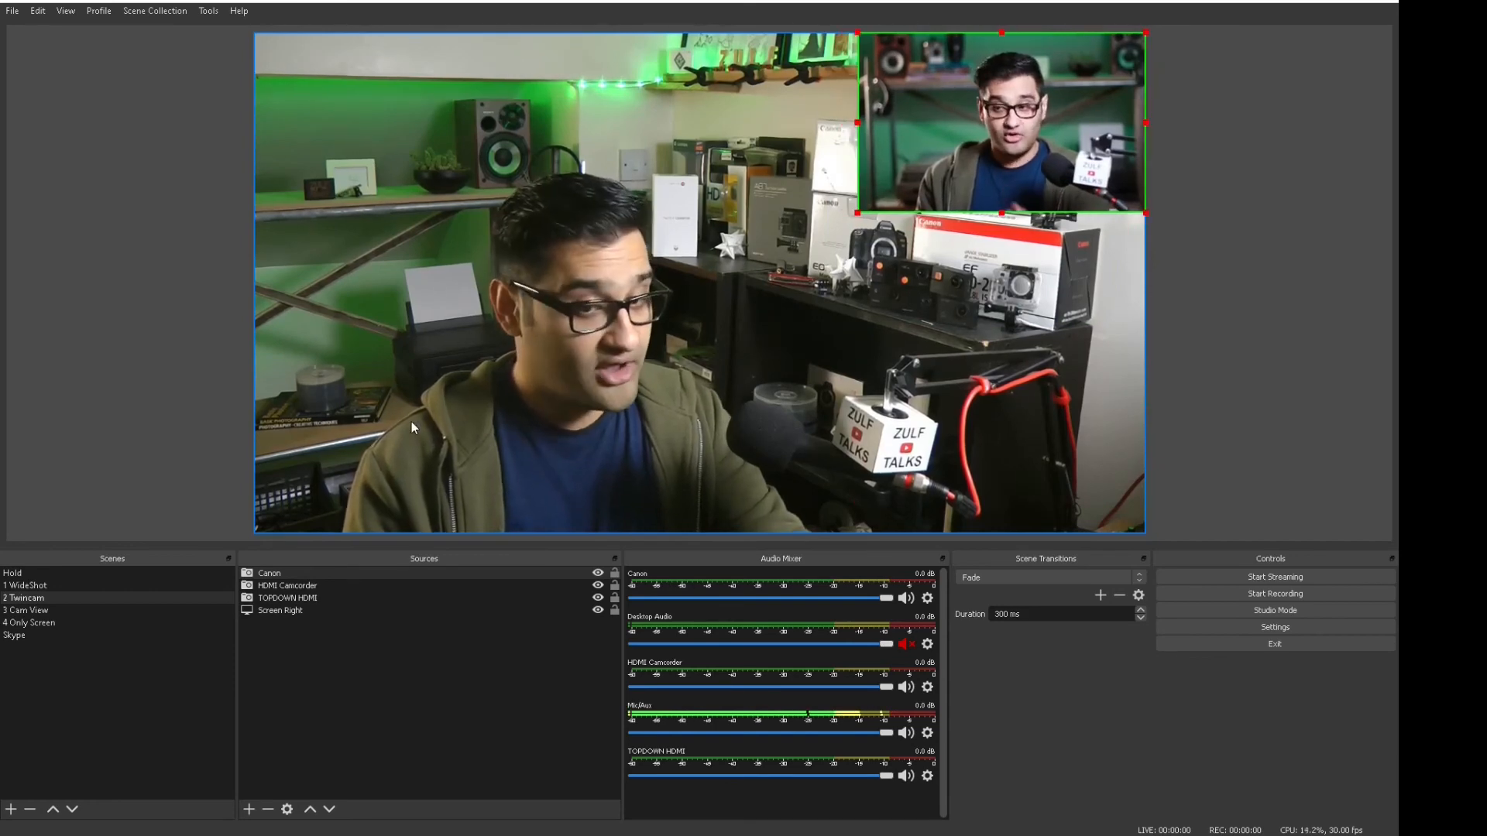
Switch between the 1 WideShot, 2 Twincam and 3 Cam View scenes to compare them, ending on 3 Cam View
left_click(63, 587)
left_click(54, 607)
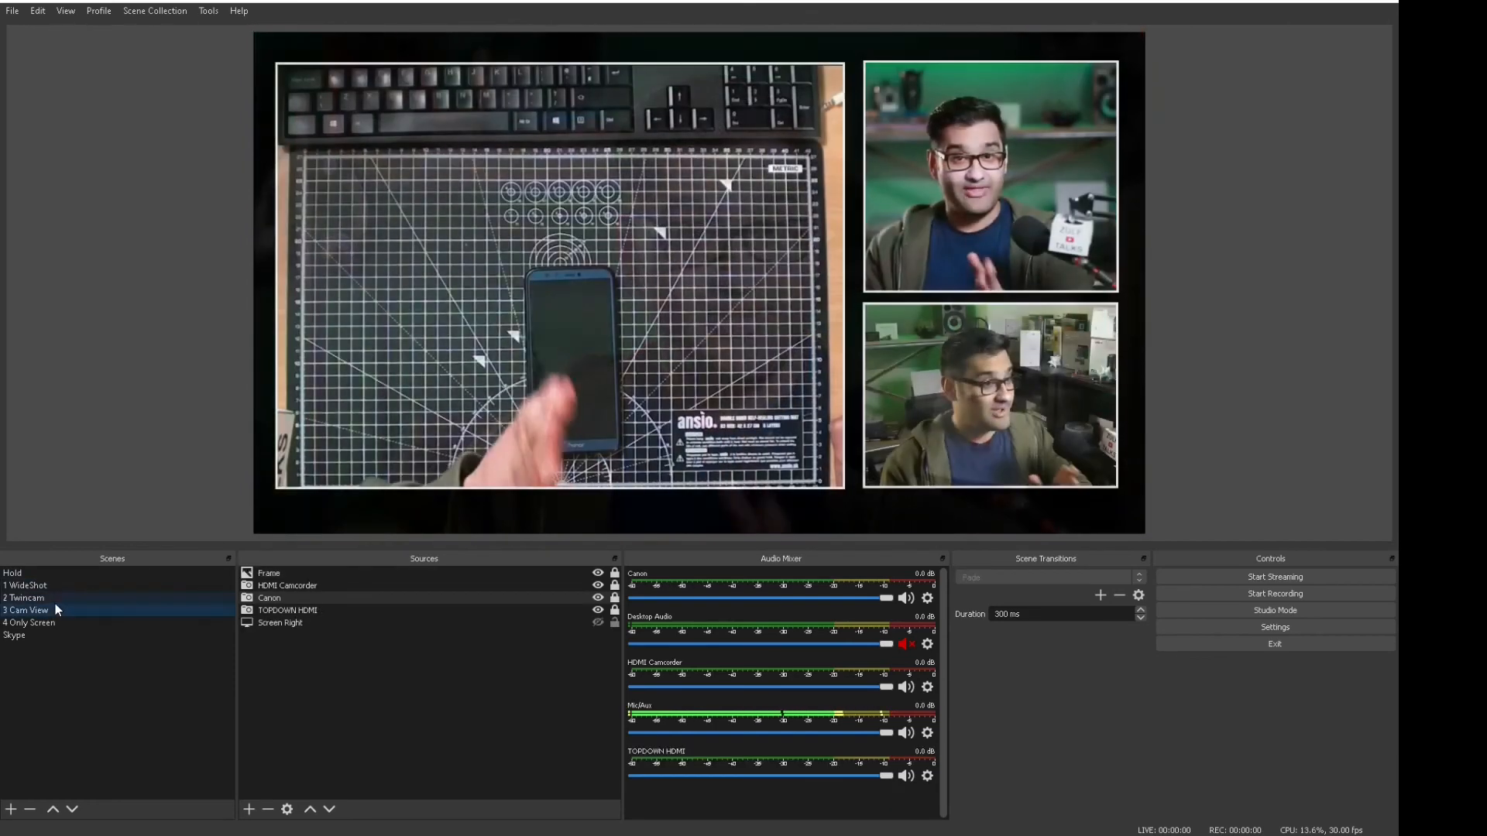
left_click(56, 597)
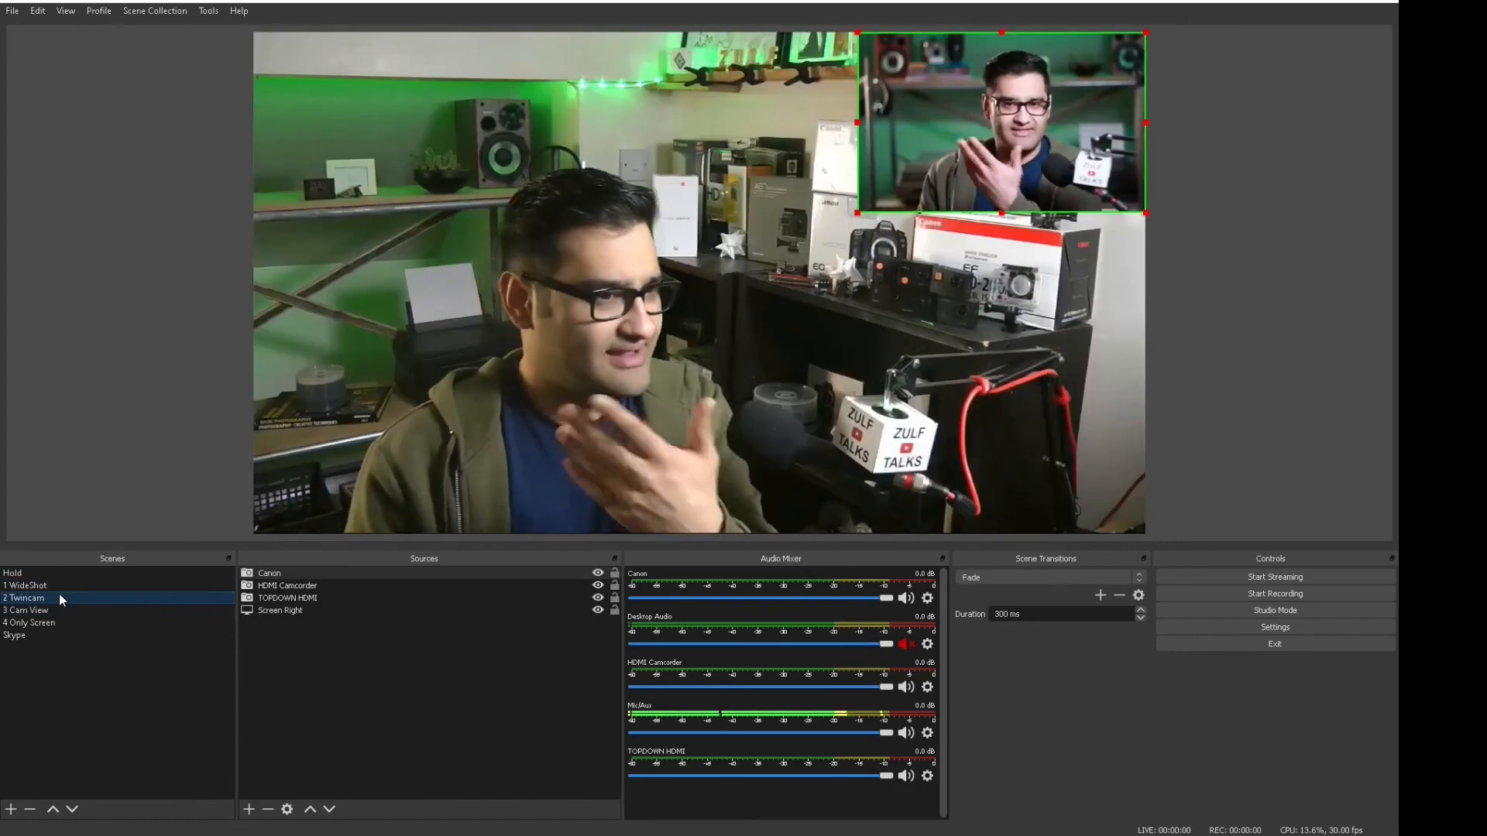
left_click(56, 609)
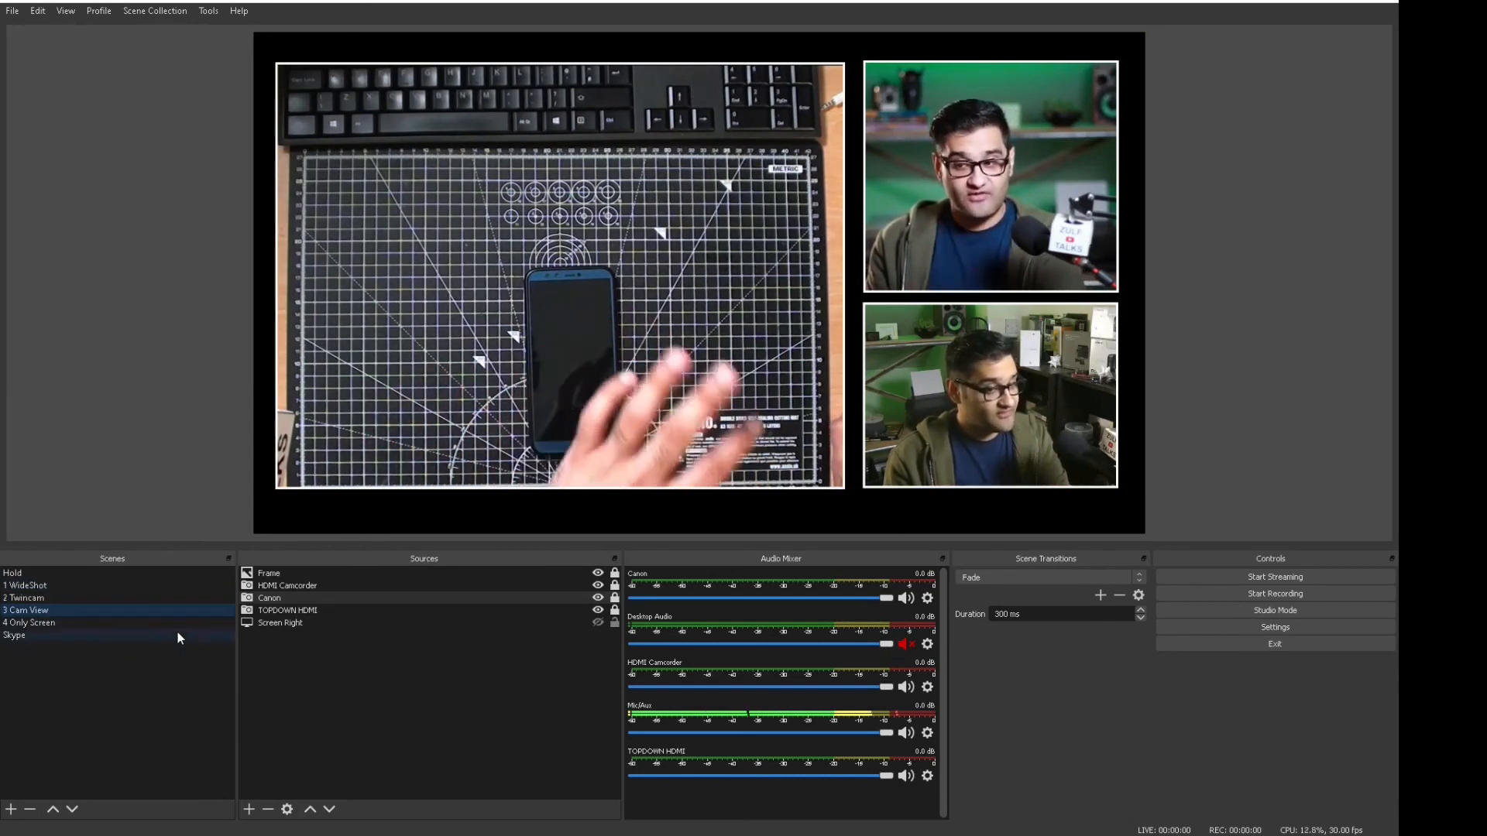
Look through the source types that can be added to the 3 Cam View scene without adding one
left_click(348, 587)
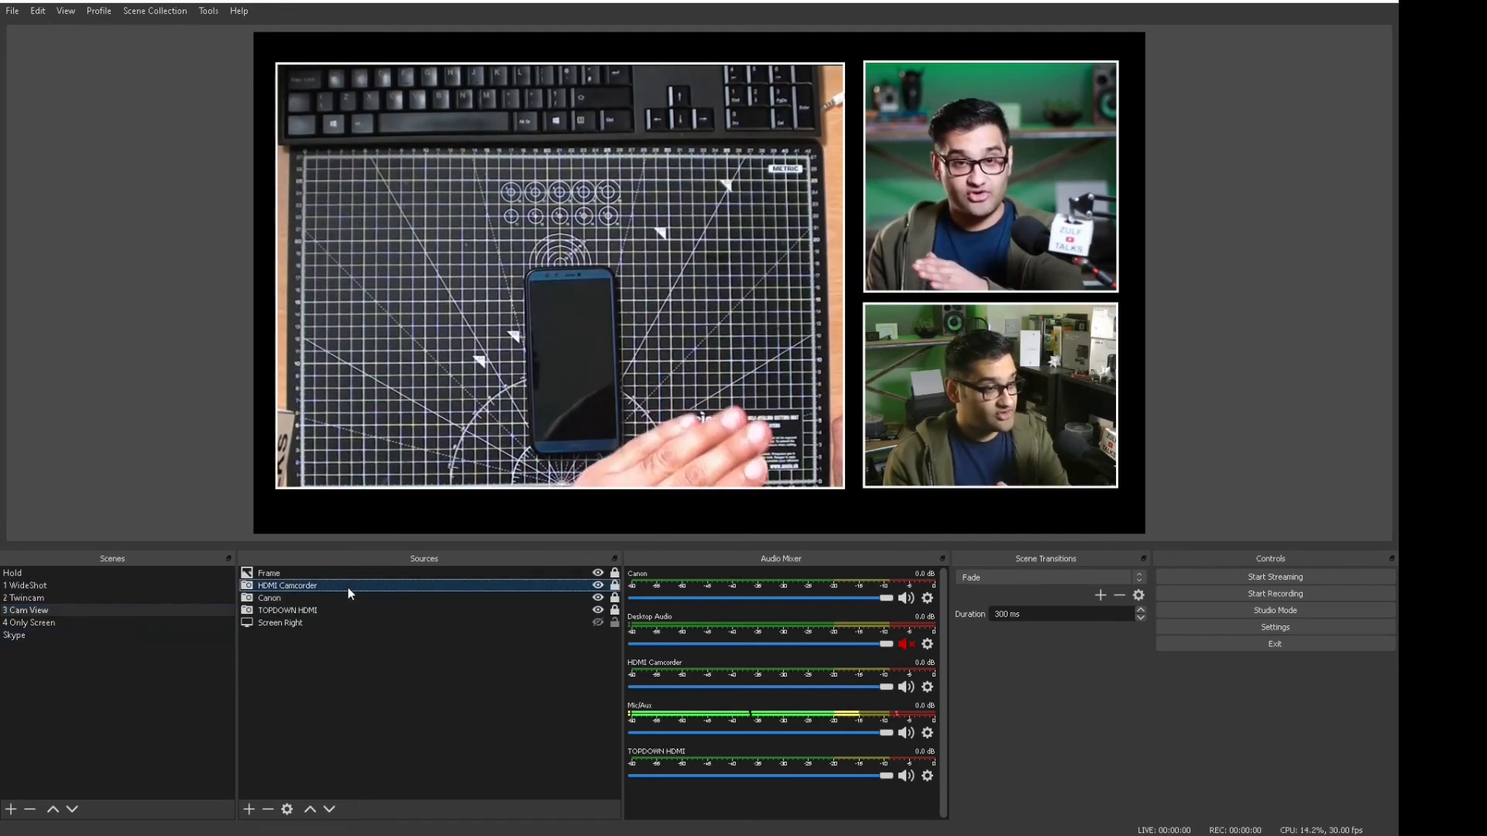
left_click(248, 809)
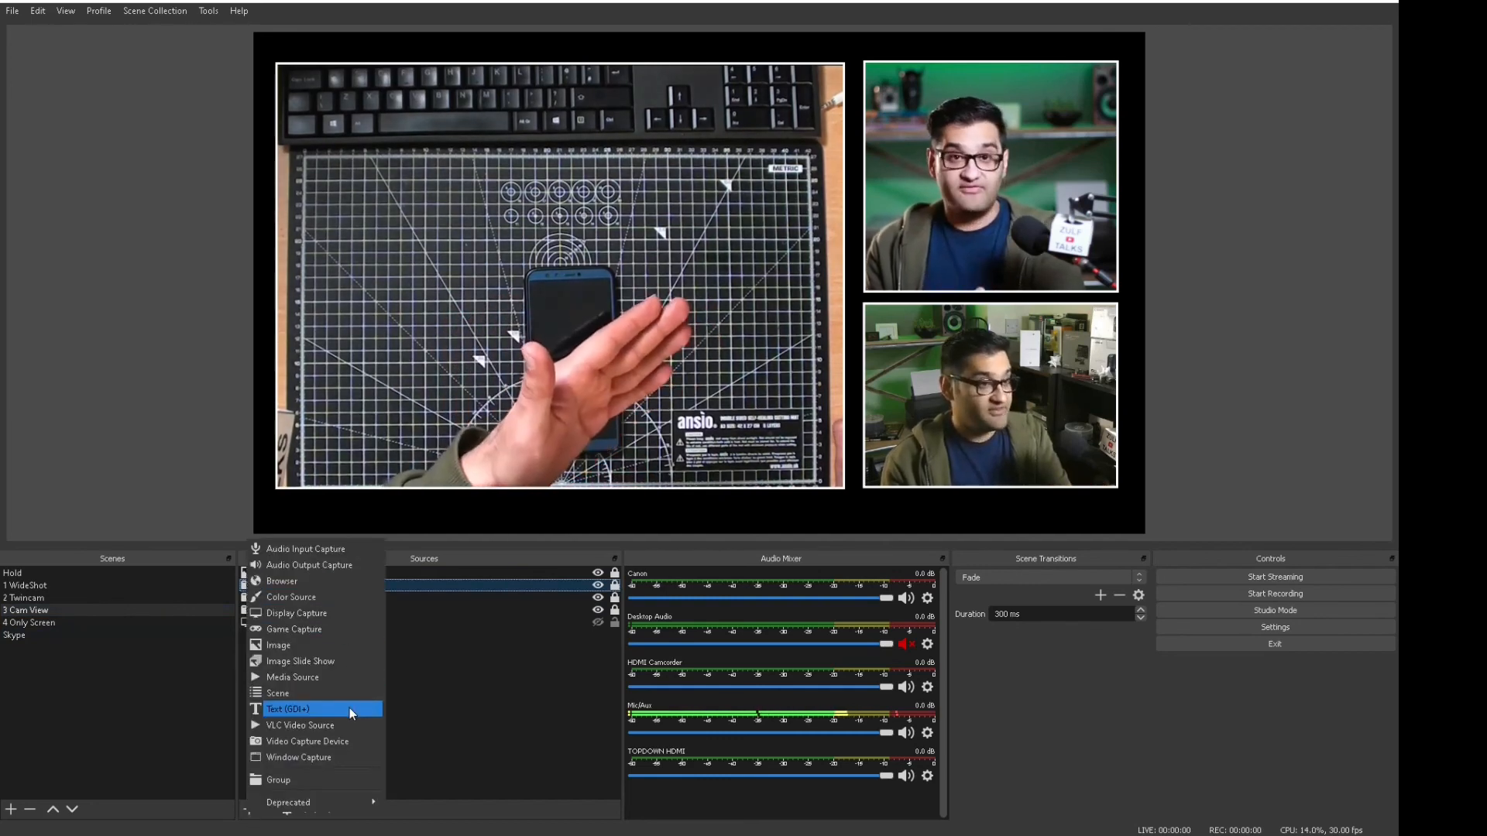
left_click(465, 655)
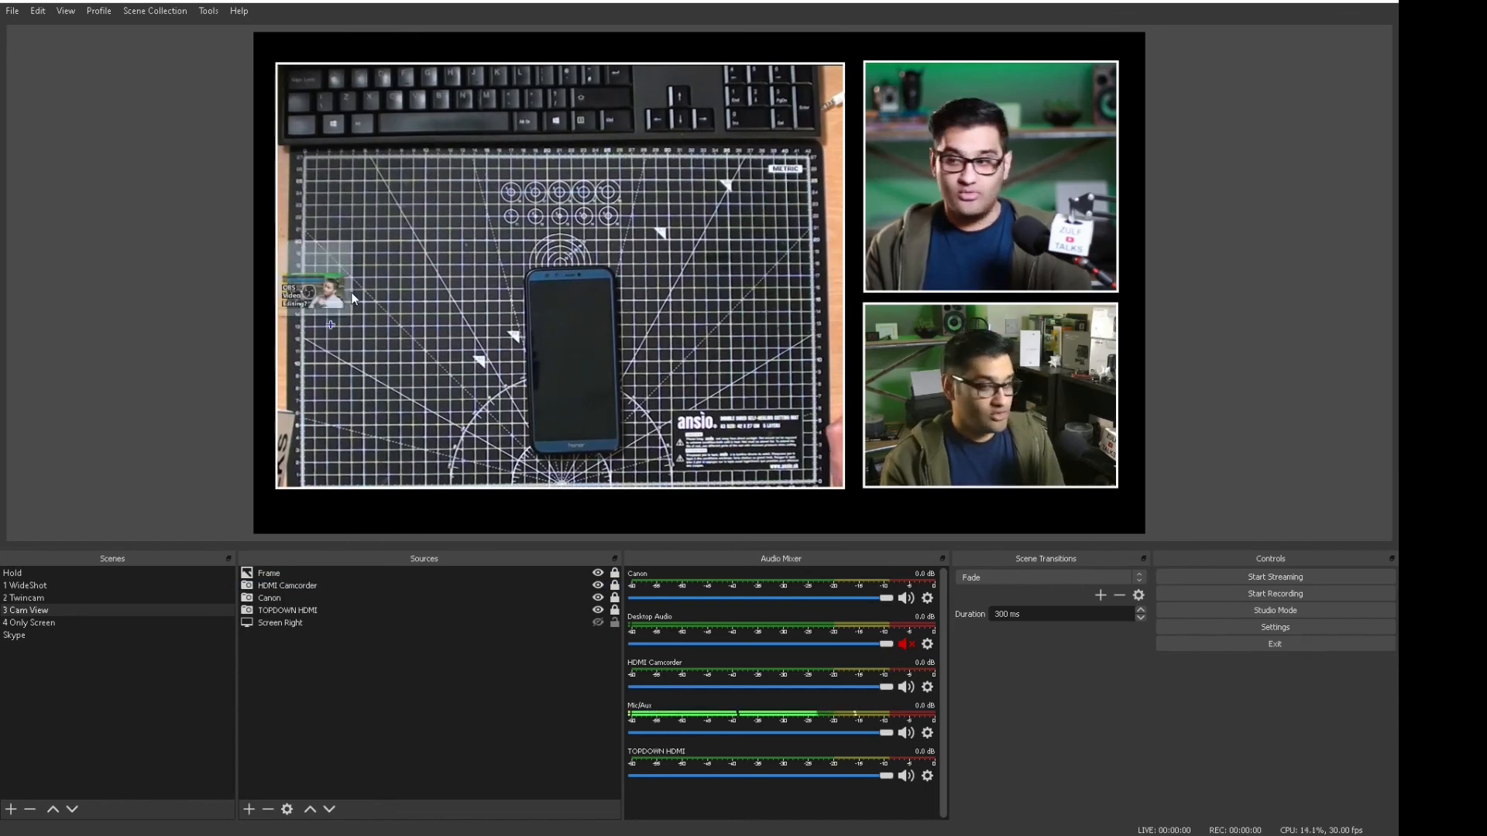
Add the Videoobs.jpeg image to the 3 Cam View scene, shrink it to about half size and place it over the top-down camera picture
left_click_drag(353, 298, 428, 573)
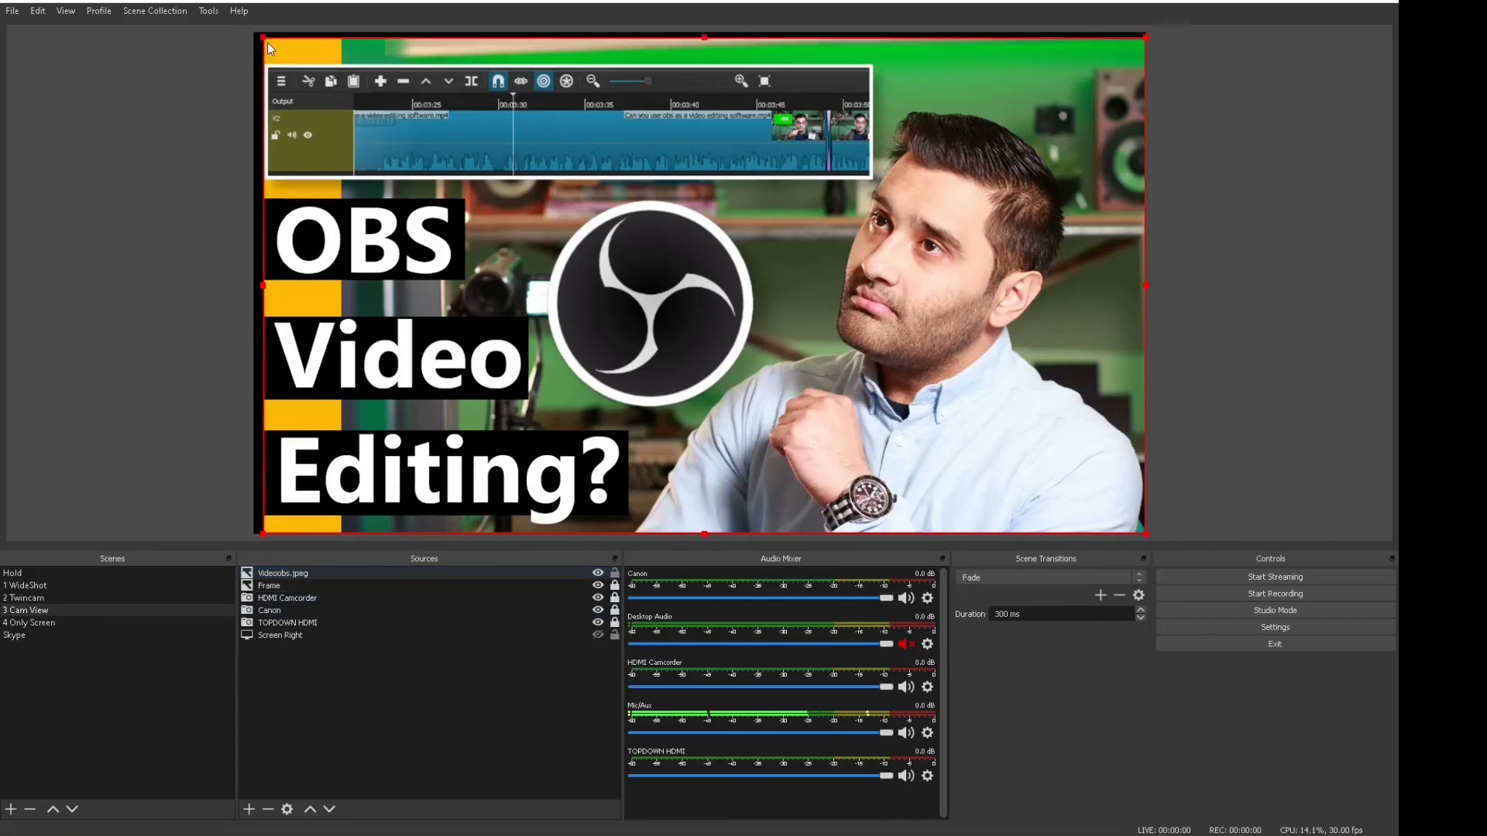
left_click_drag(268, 42, 718, 295)
left_click_drag(874, 384, 465, 218)
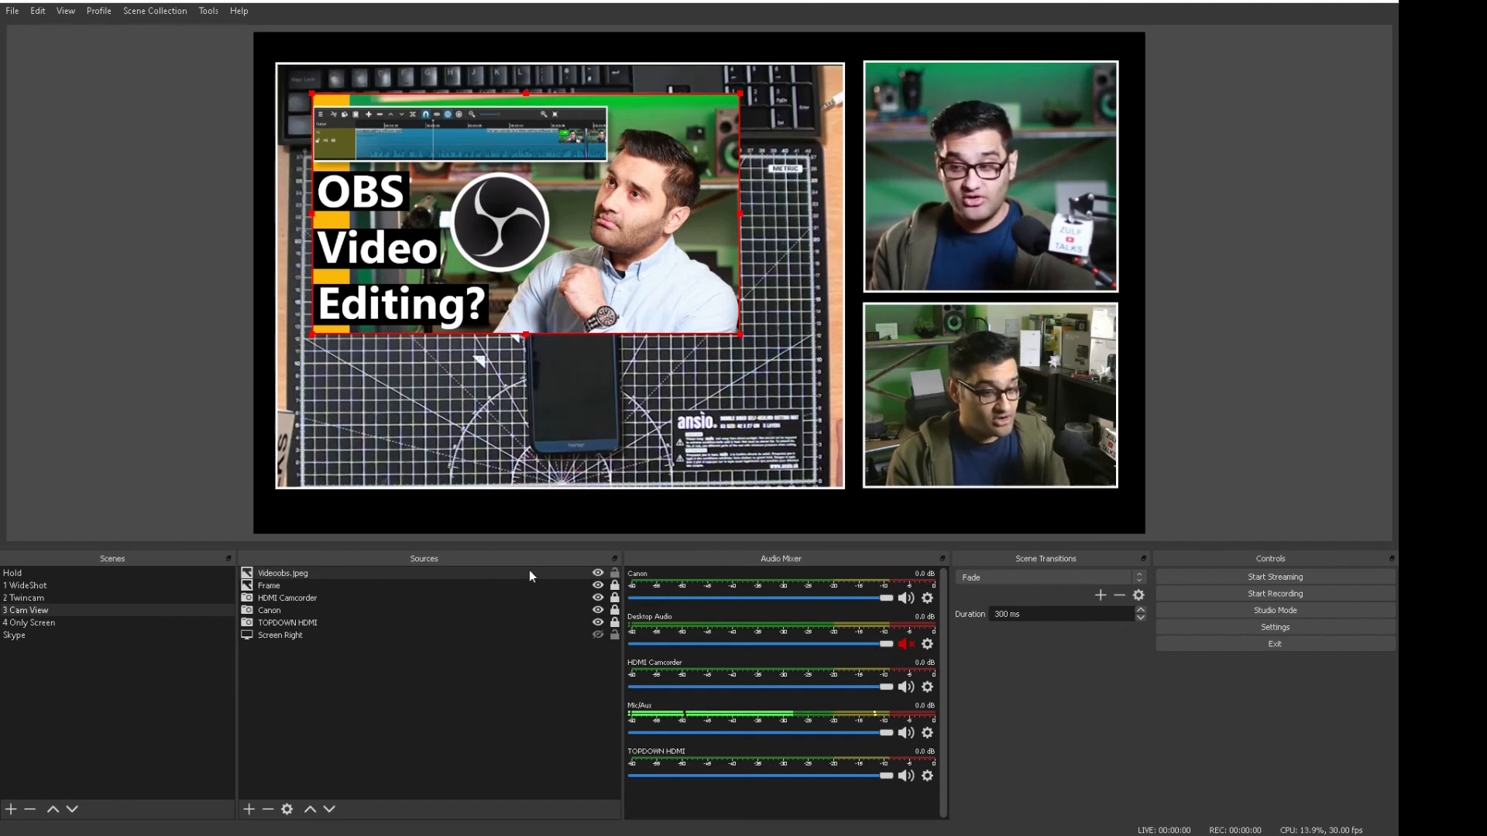
Hide the Videoobs.jpeg source in 3 Cam View, view the 2 Twincam scene and switch to 1 WideShot
left_click(598, 573)
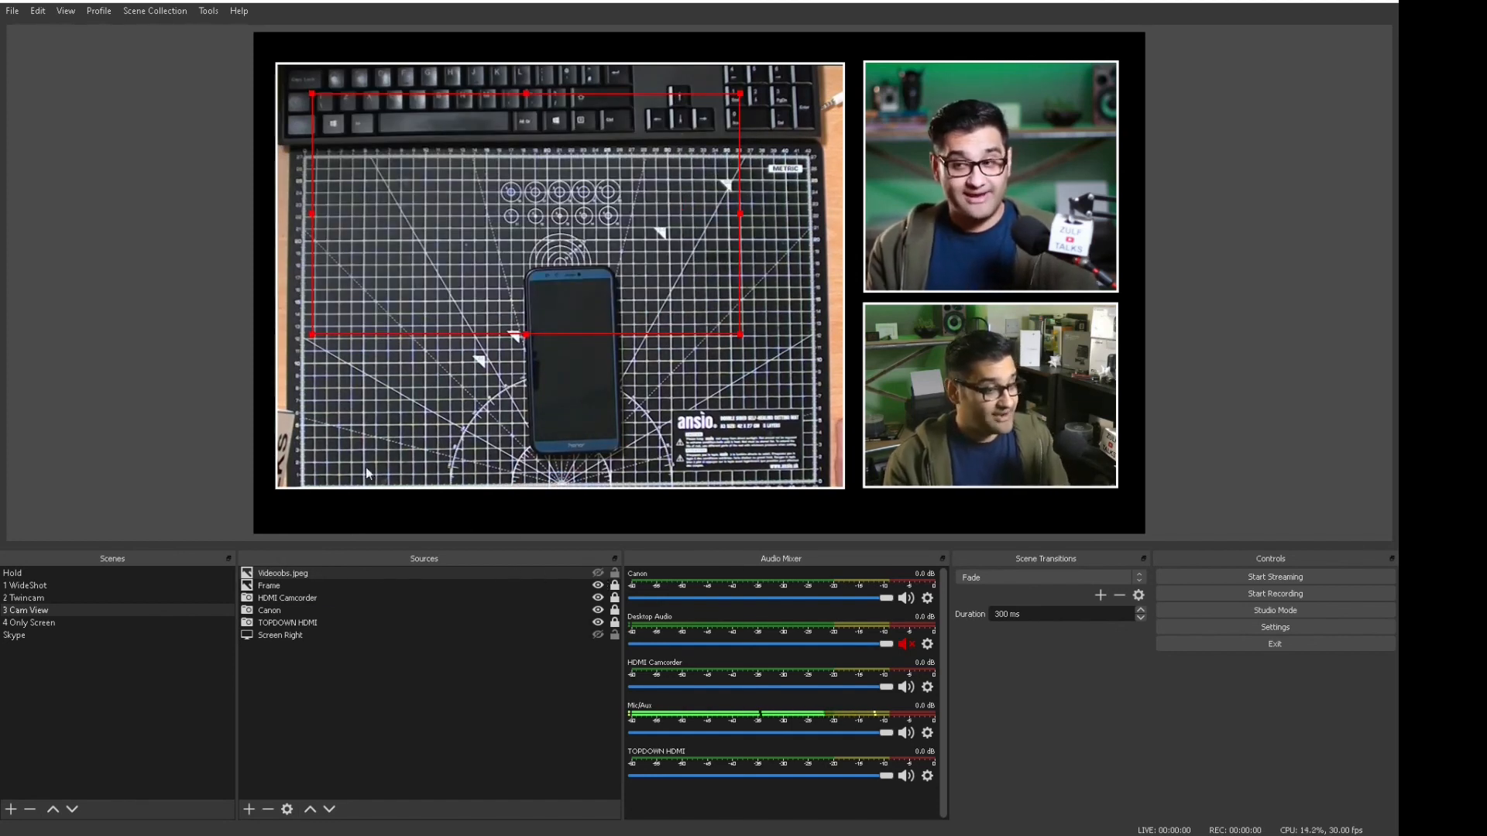
left_click(93, 596)
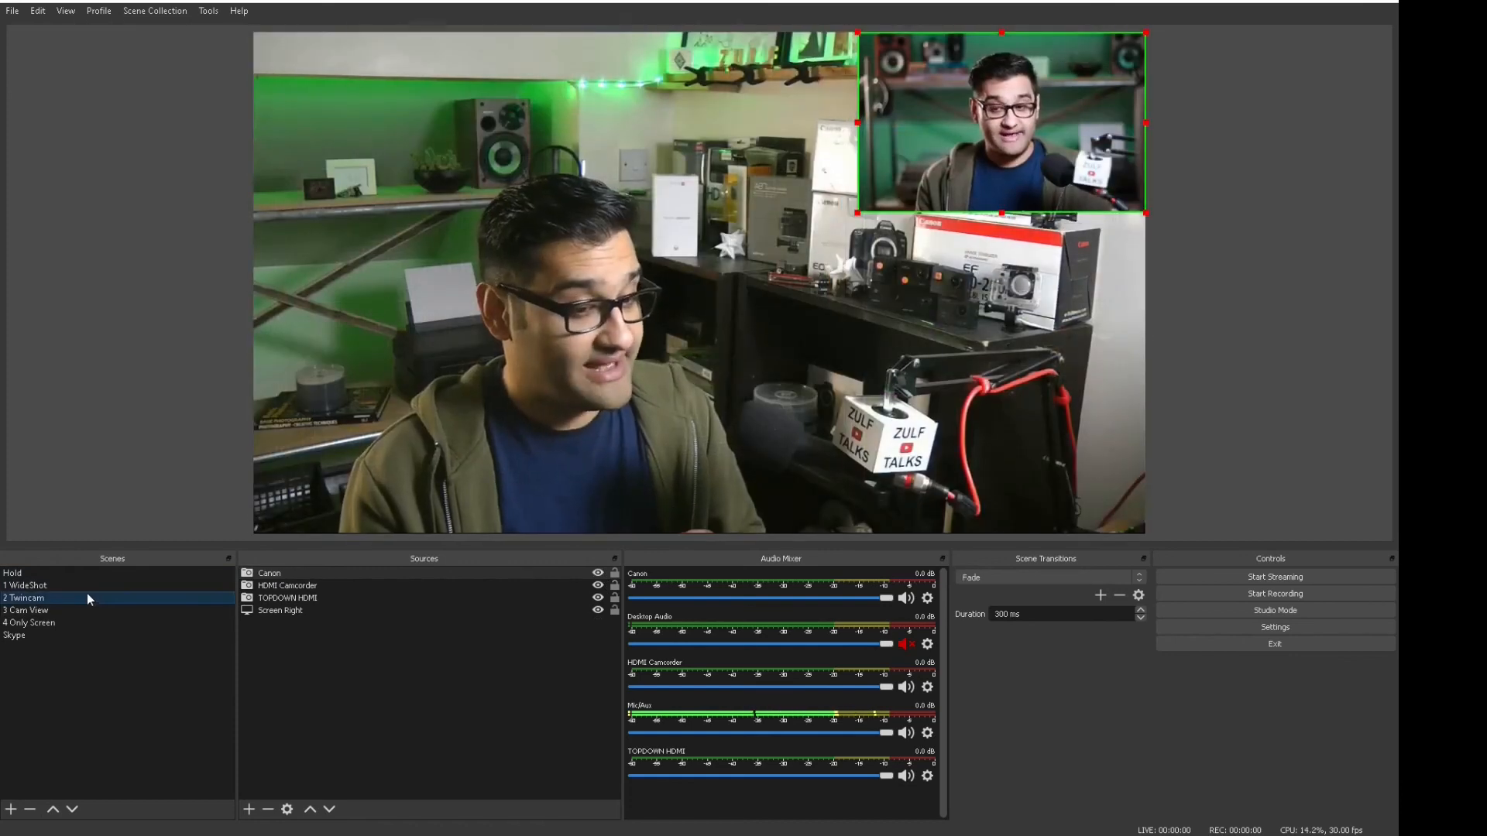
left_click(79, 590)
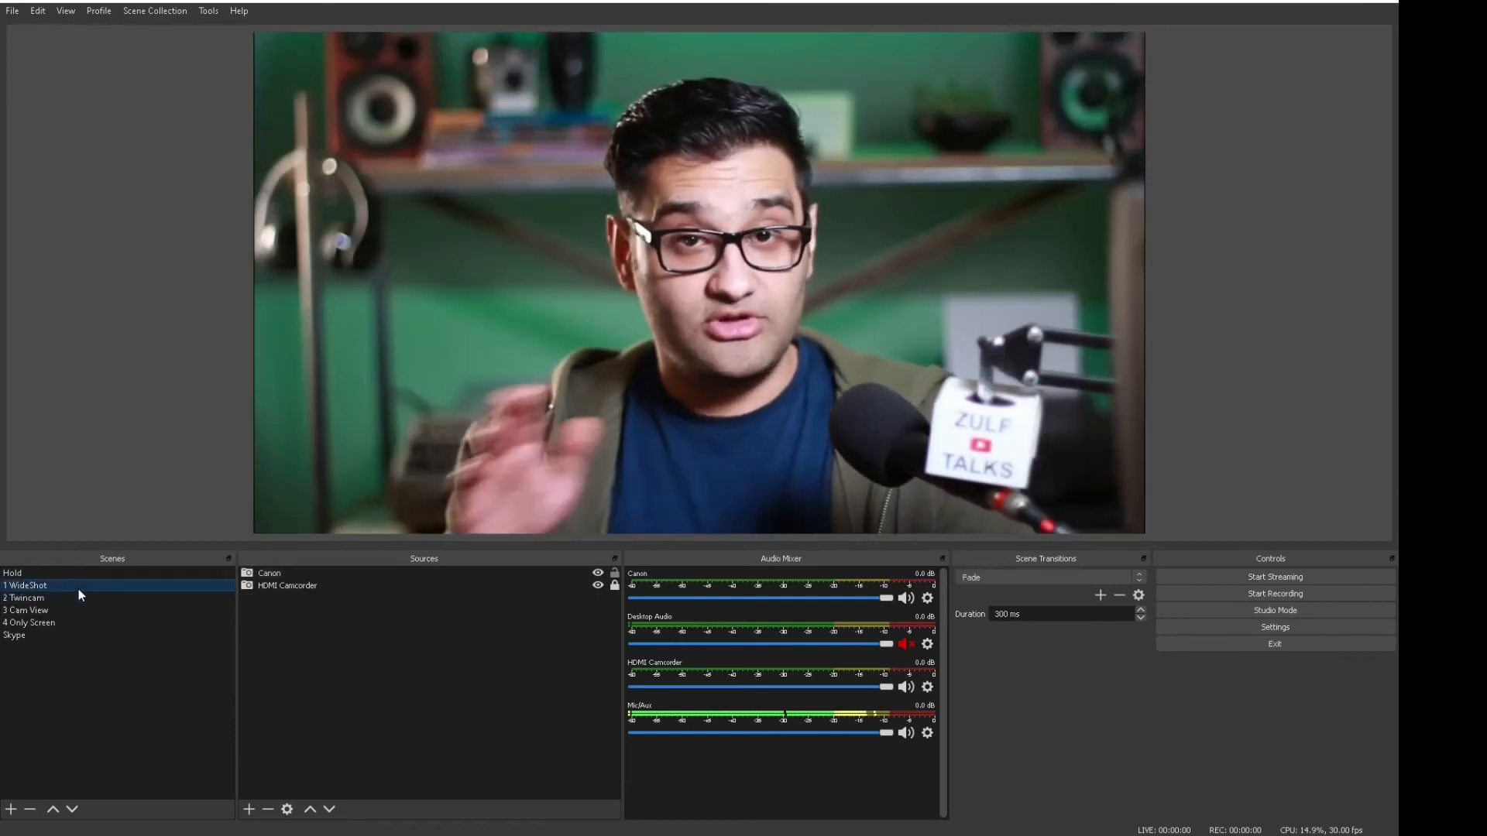